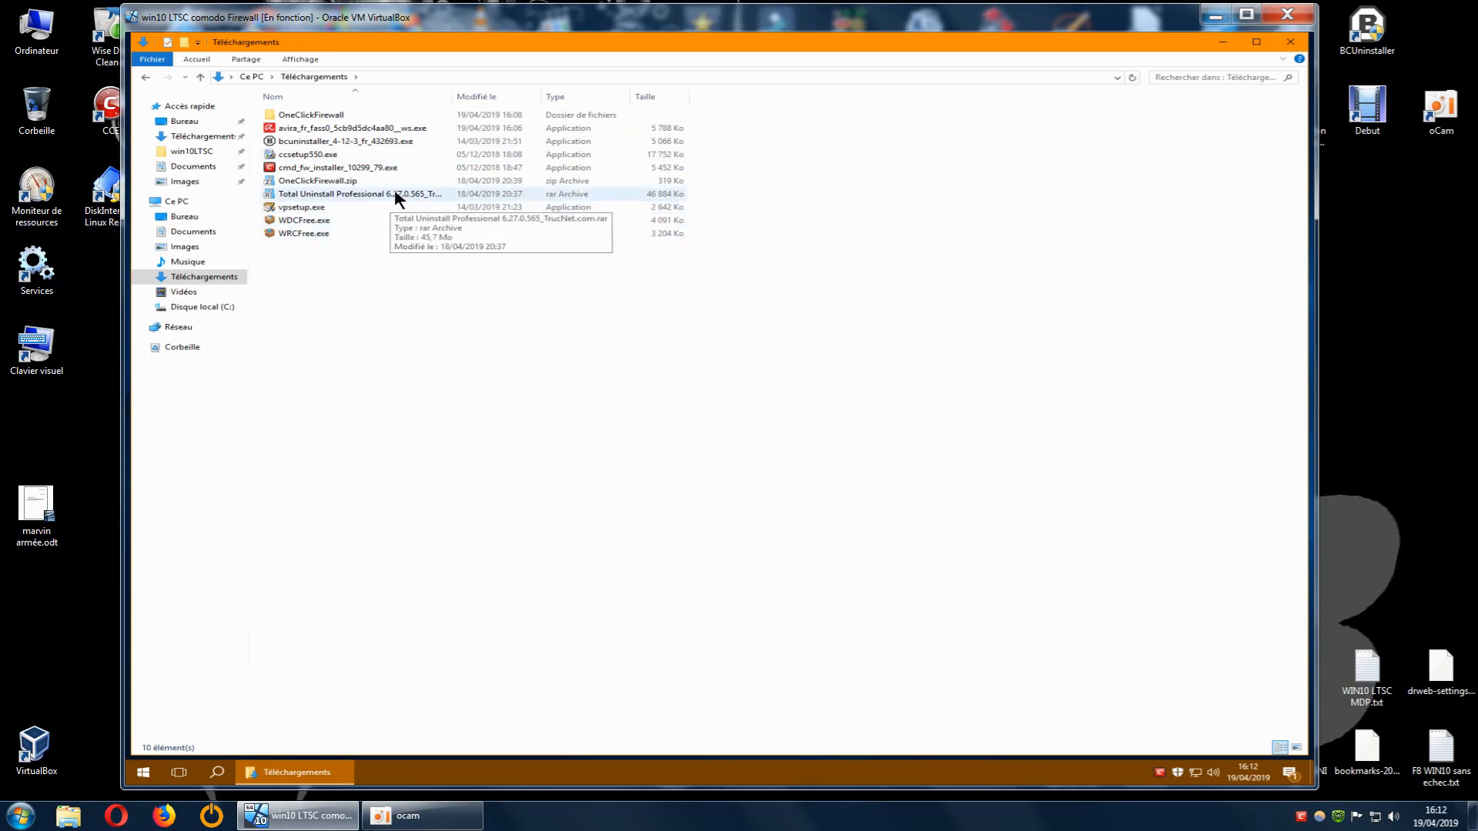
- Widen the file name column of the Téléchargements folder to fit the full file names
drag(451, 95, 528, 97)
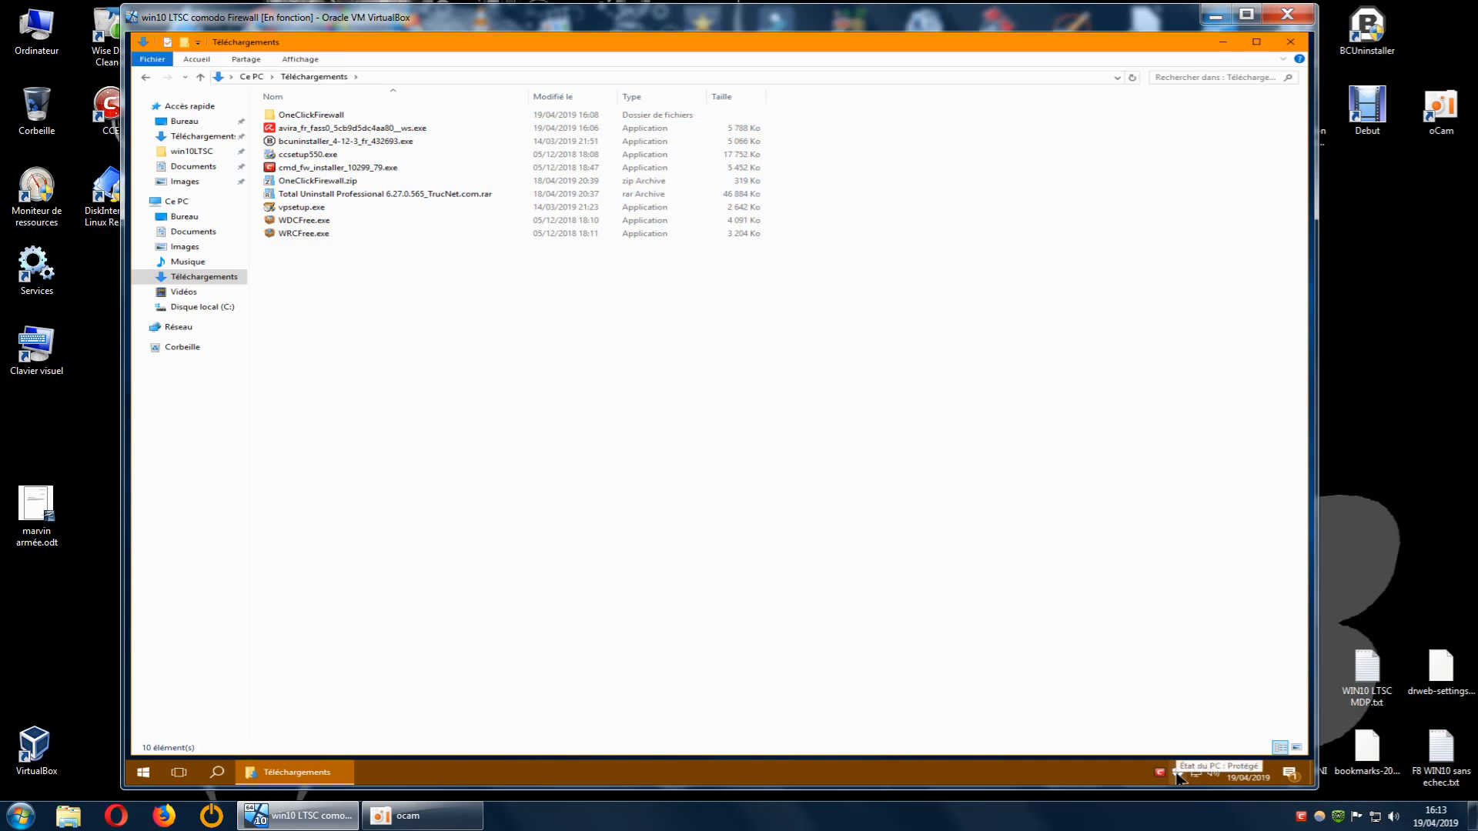
drag(1062, 16, 1030, 17)
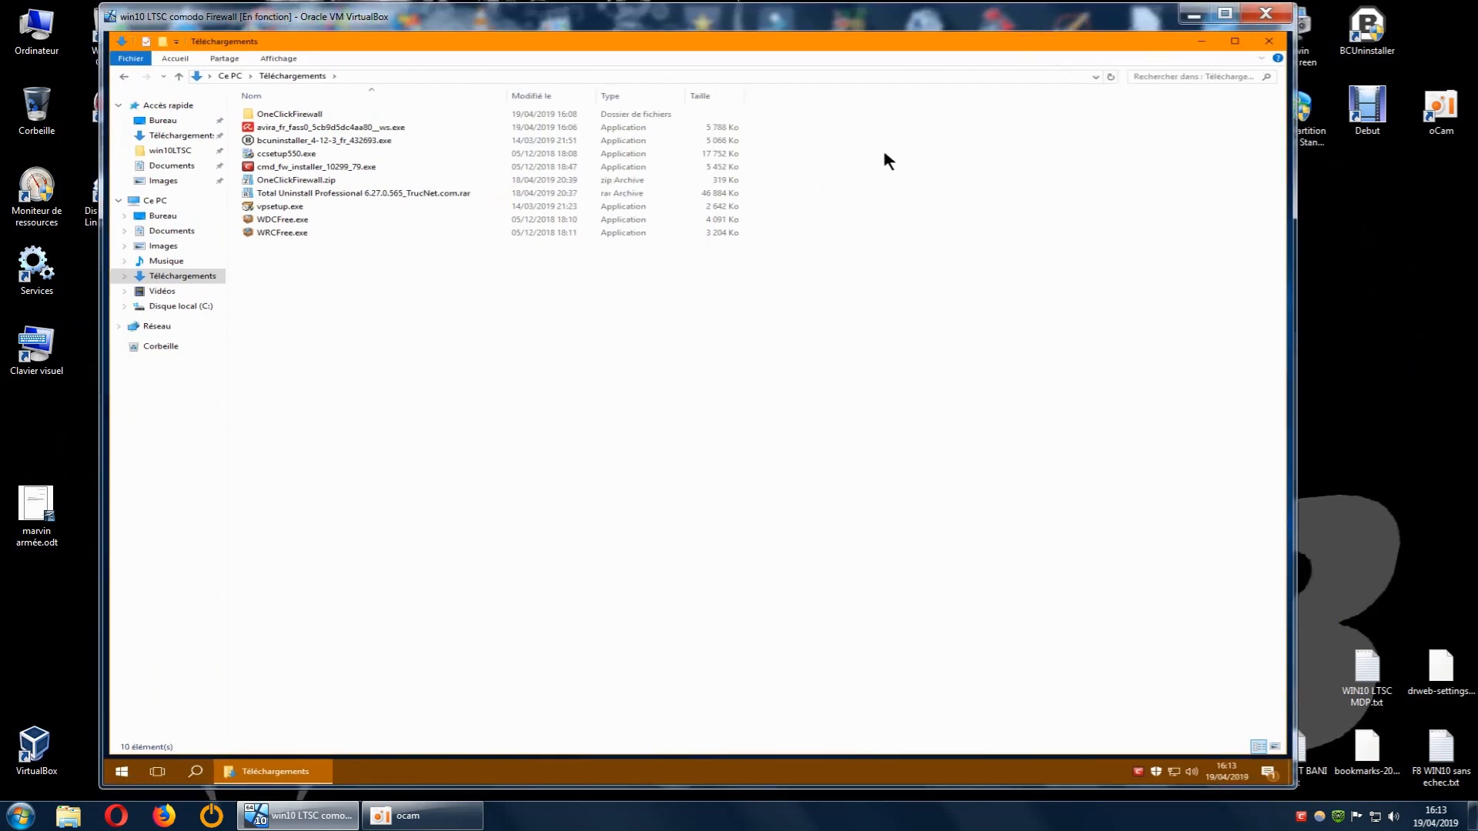
drag(937, 11, 969, 17)
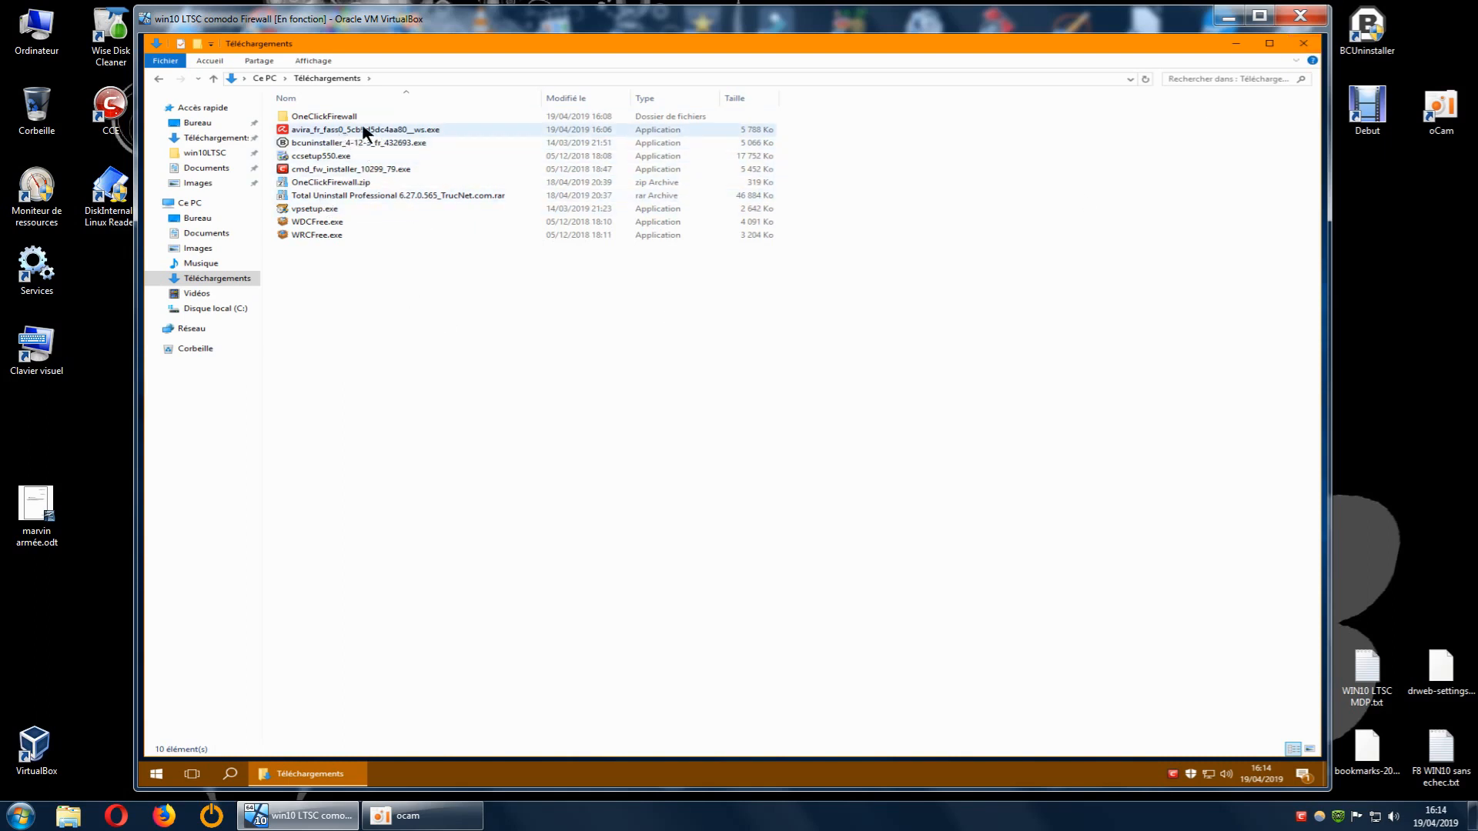
- Run the Avira installer avira_fr_fass0_5cb9d5dc4aa80__ws.exe as administrator
mouse_move(364, 132)
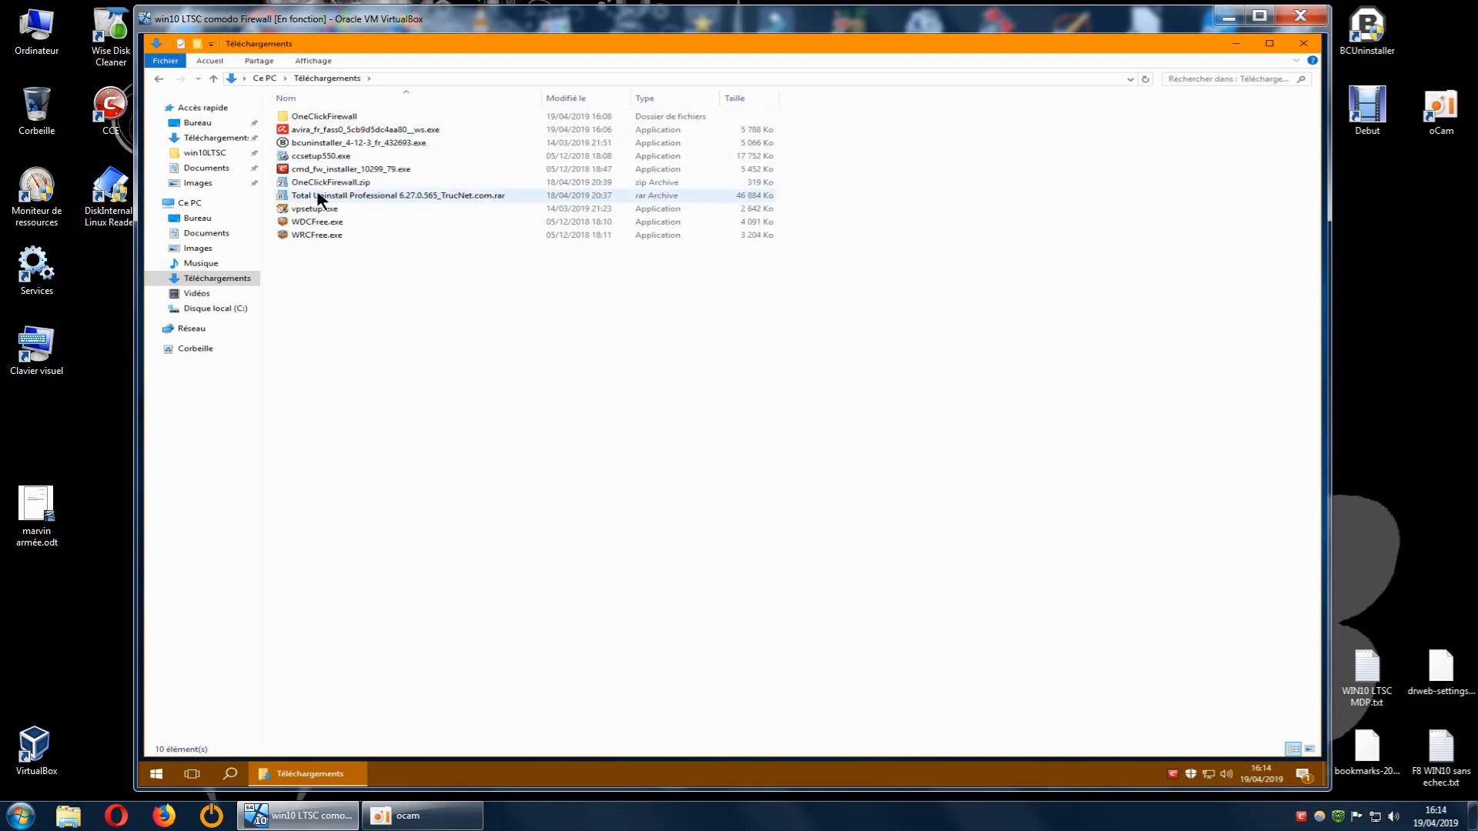
mouse_move(381, 197)
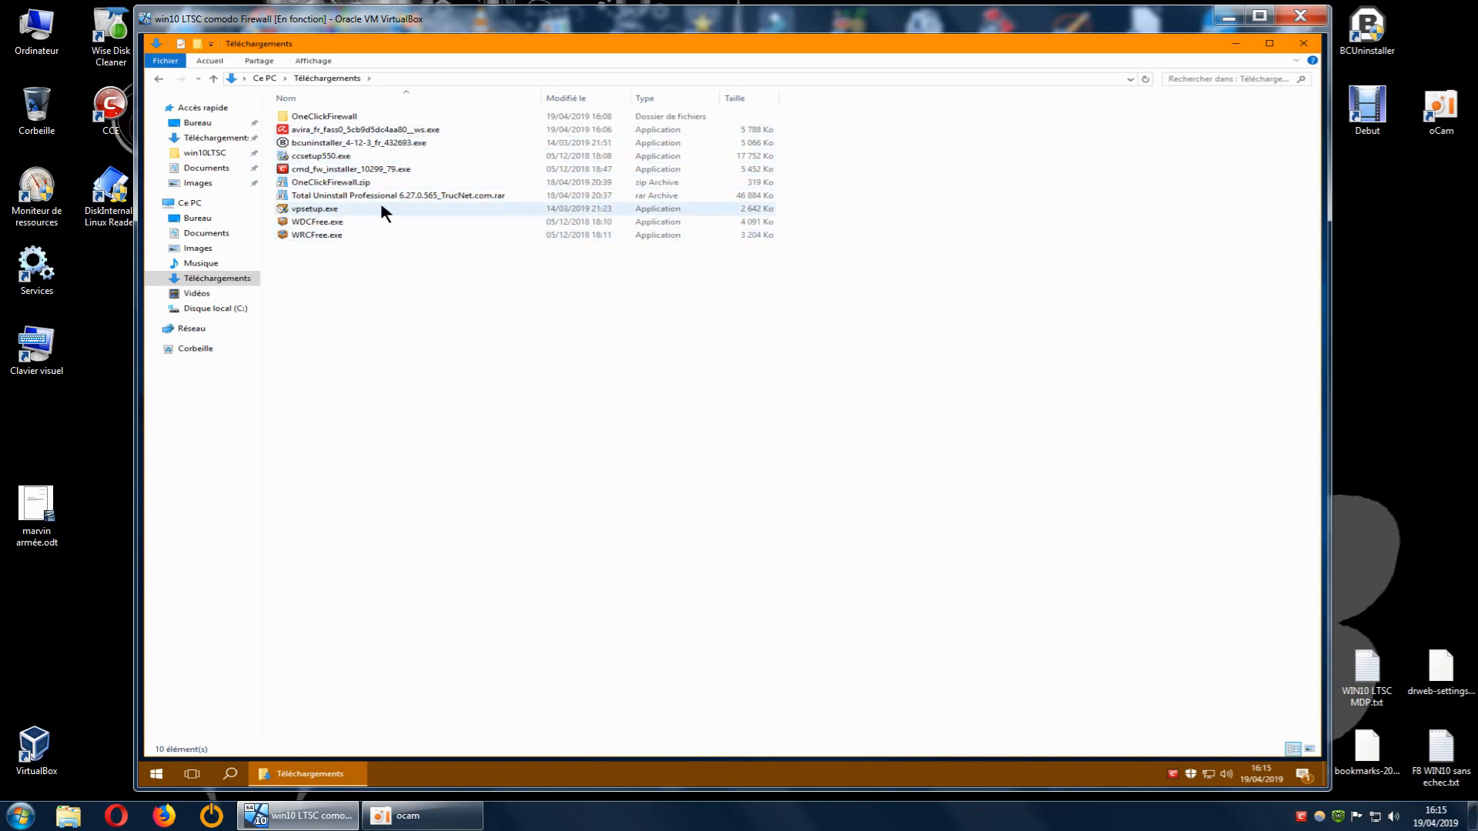
double_click(416, 131)
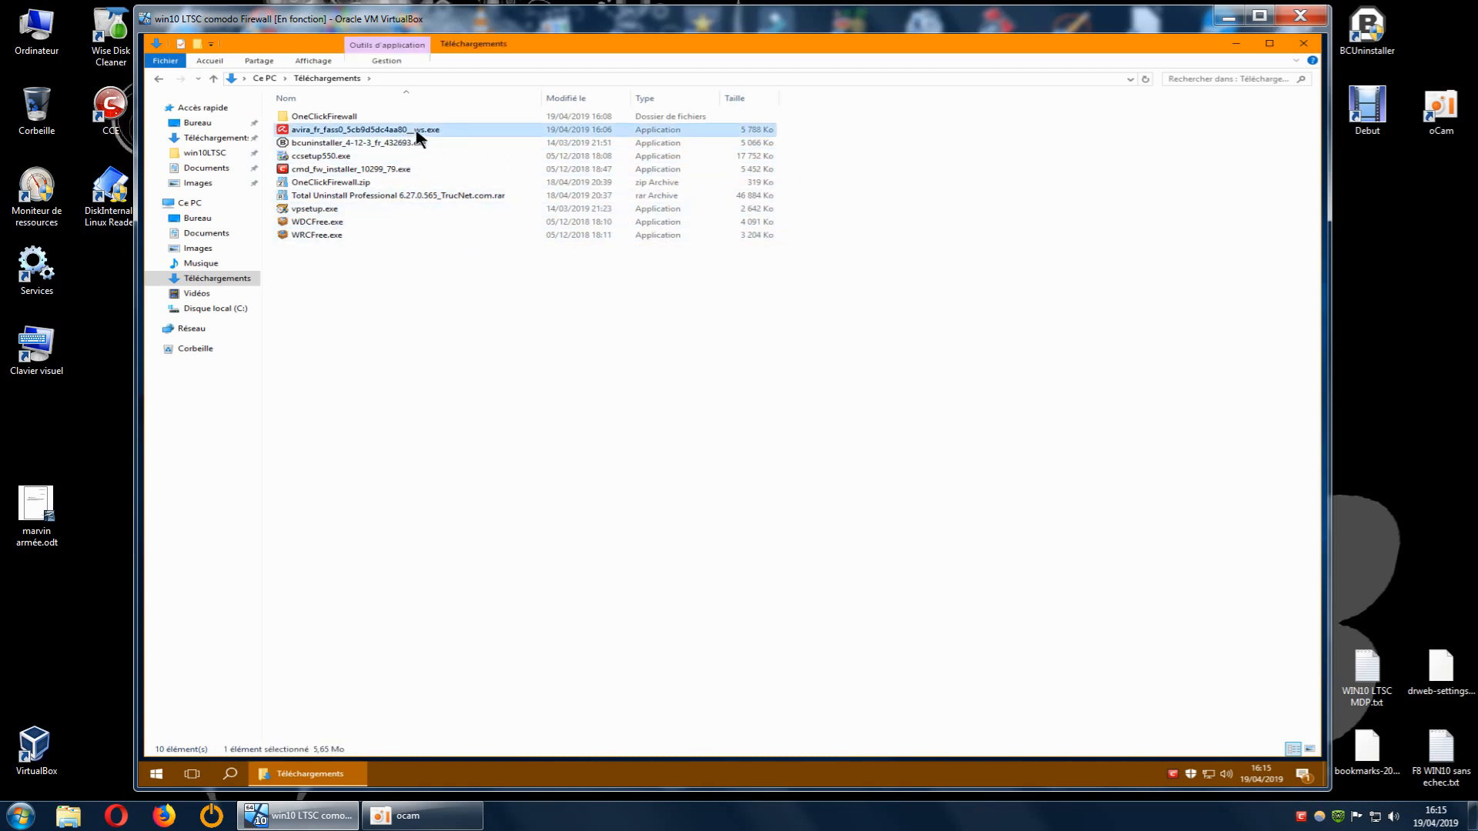
right_click(416, 130)
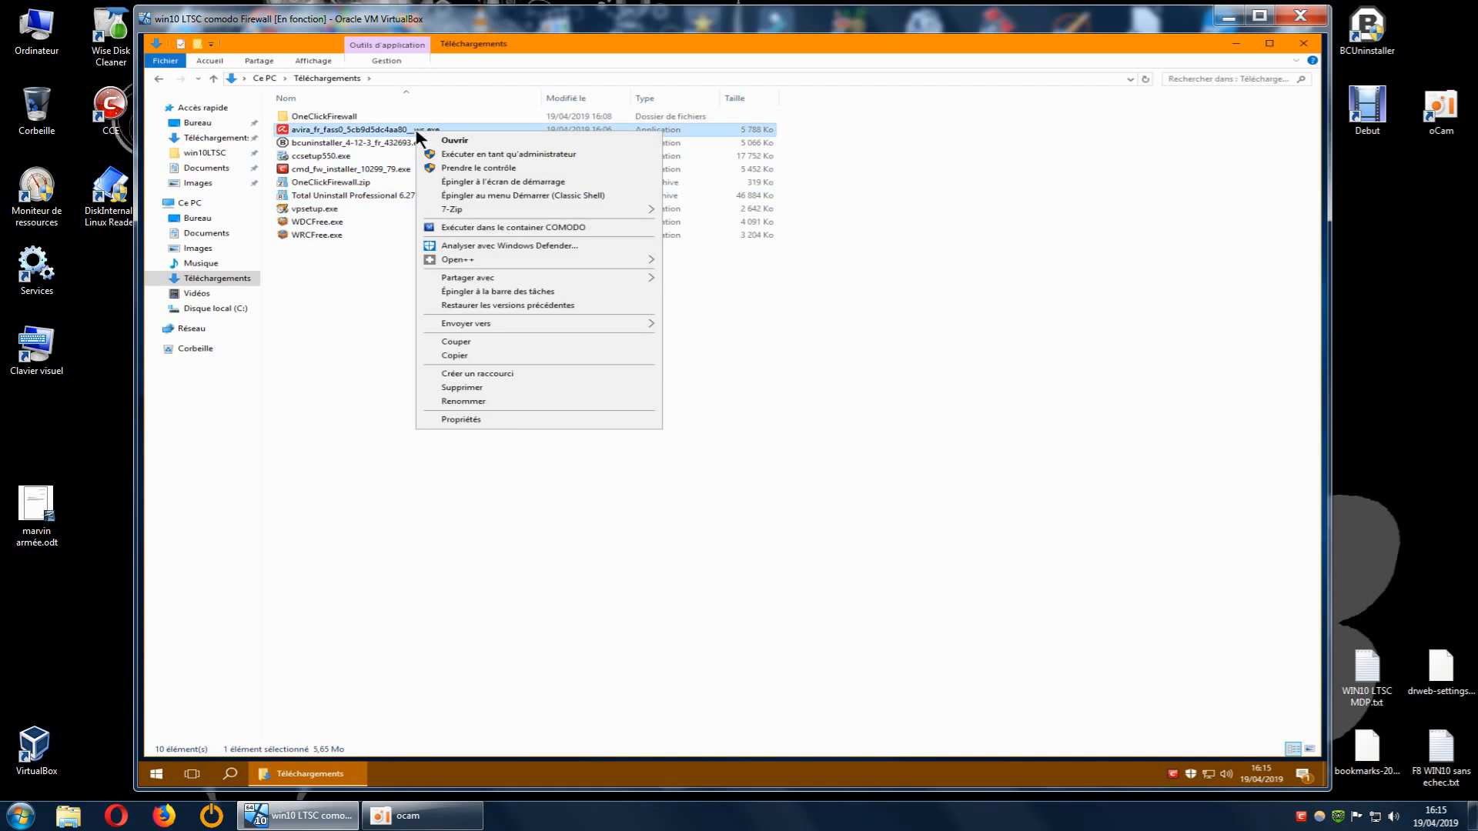
click(461, 157)
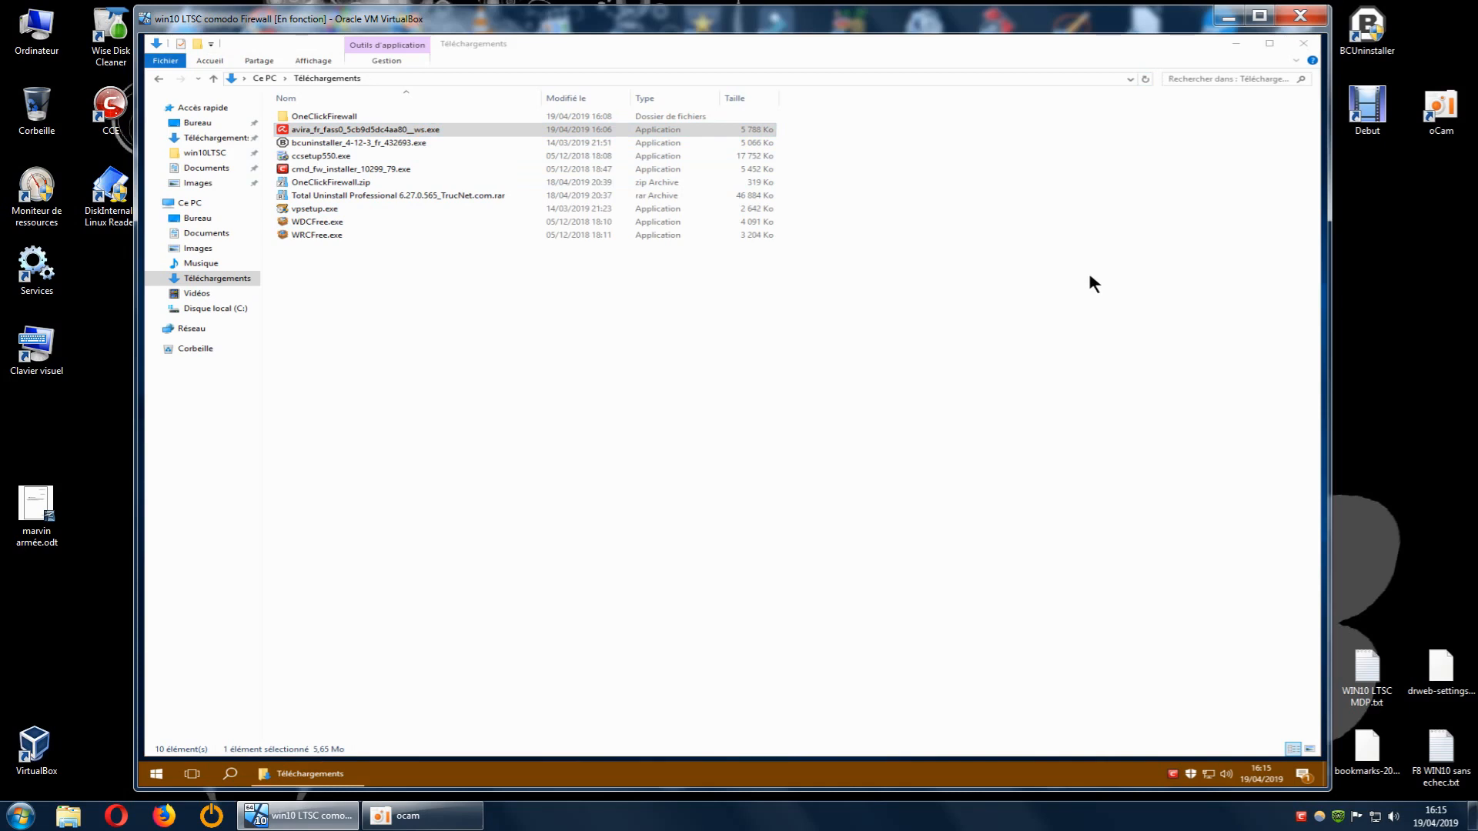
- Close the Téléchargements folder window and start the Avira installation
drag(1188, 50, 819, 307)
drag(703, 302, 1043, 171)
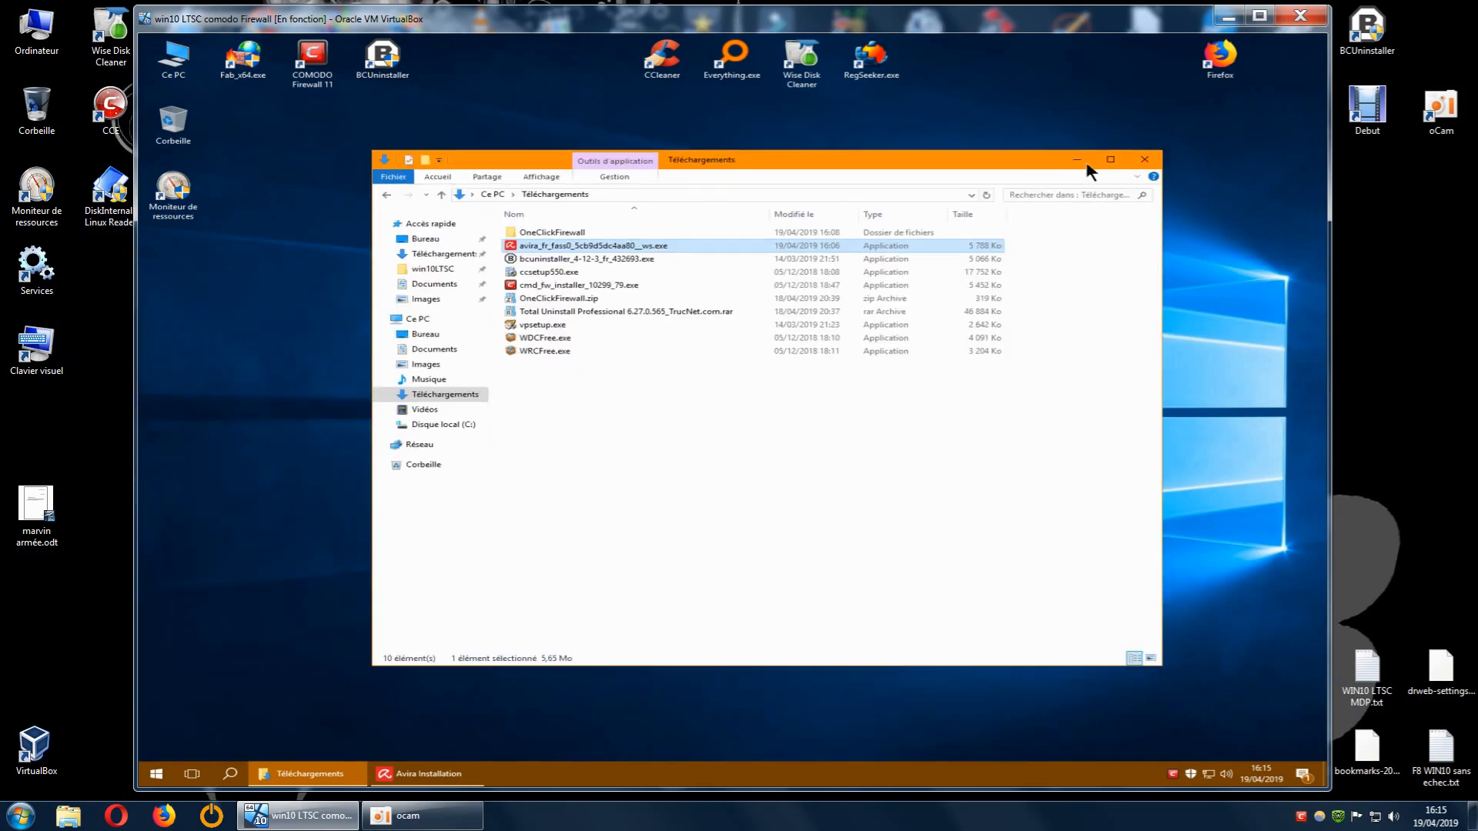
click(1145, 159)
click(728, 556)
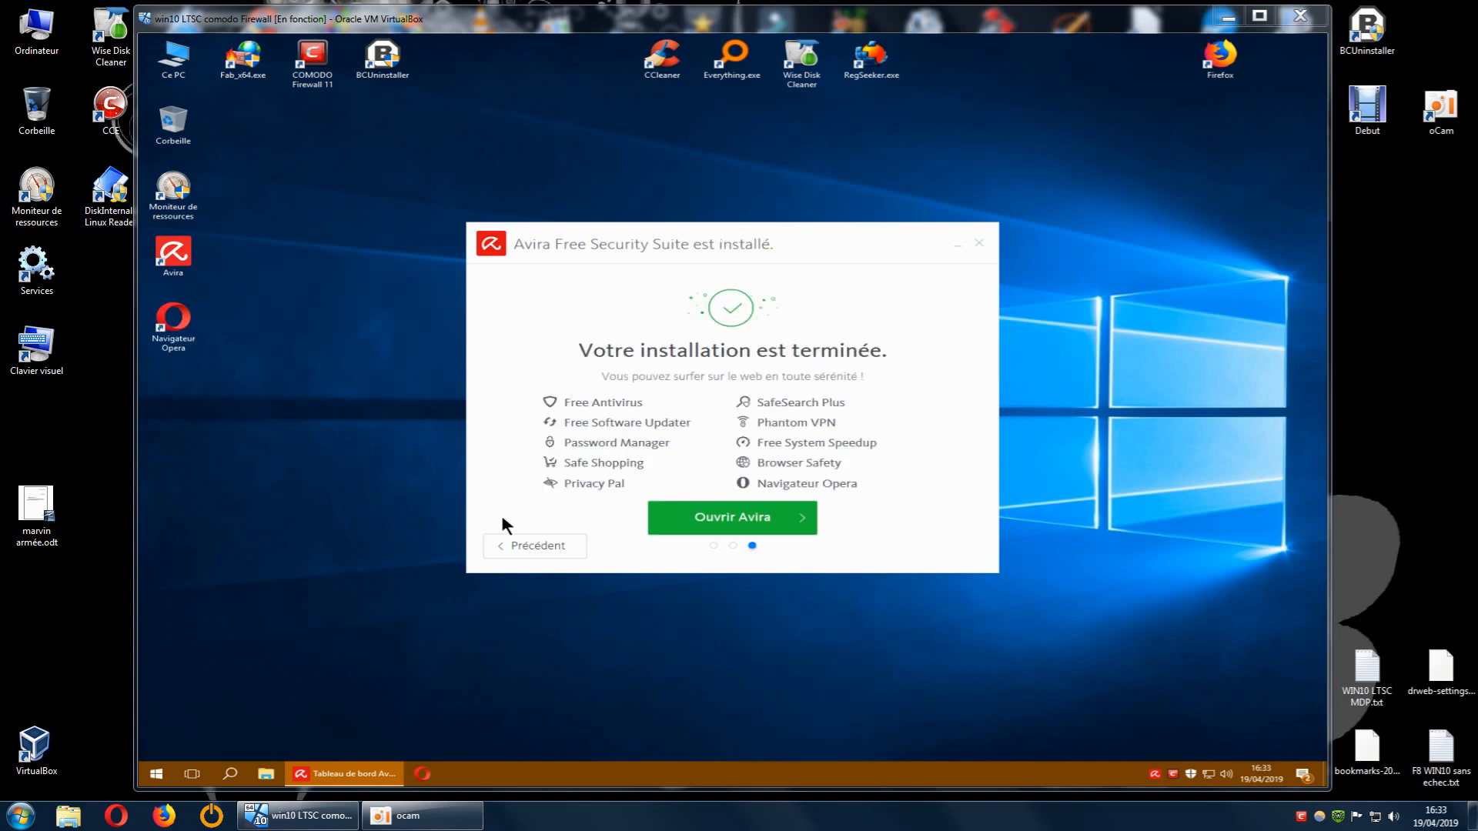
- Open the Programmes et fonctionnalités list to examine which programs the Avira suite installed
click(156, 773)
click(157, 774)
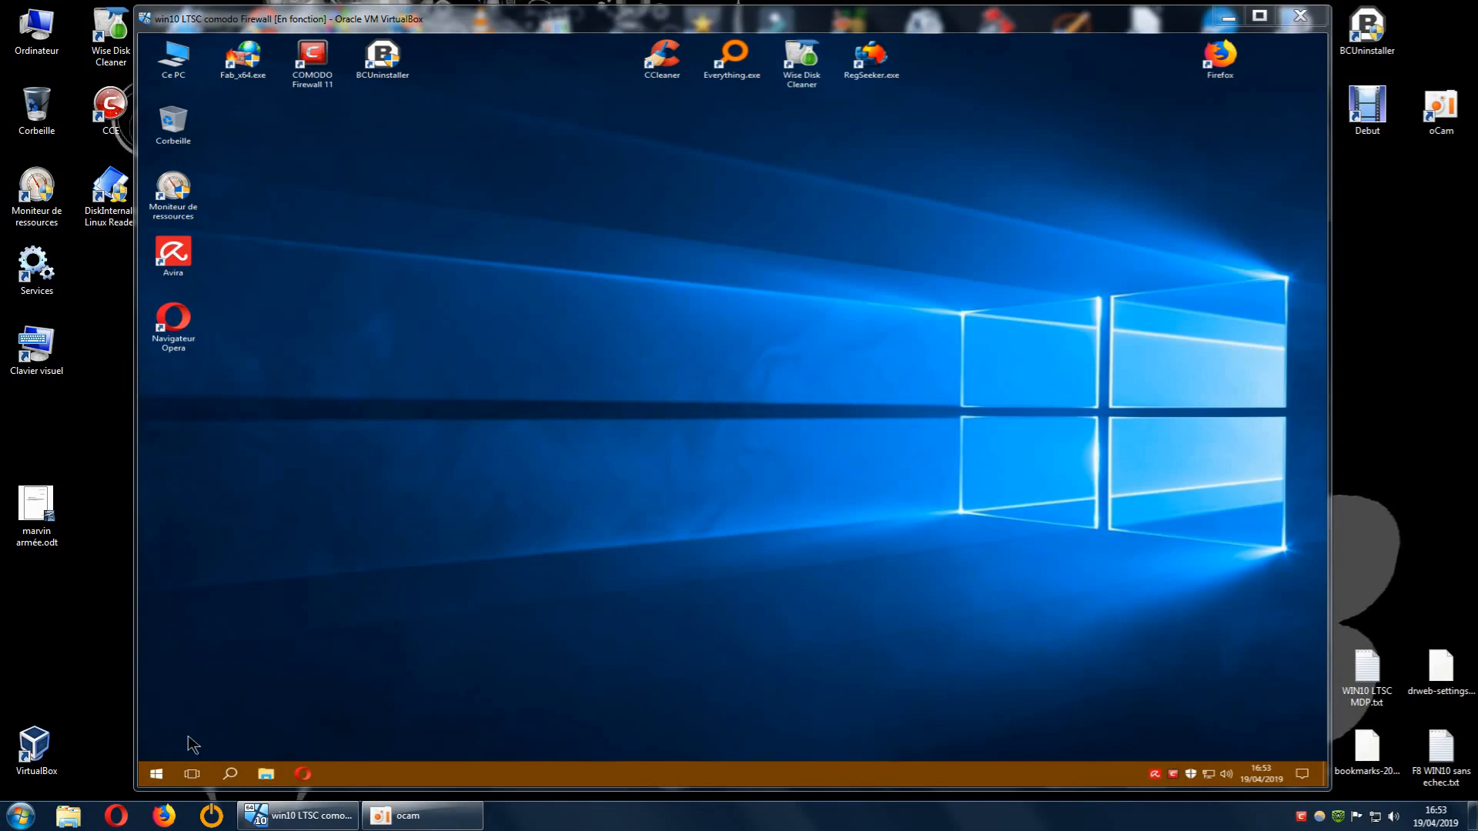
click(158, 775)
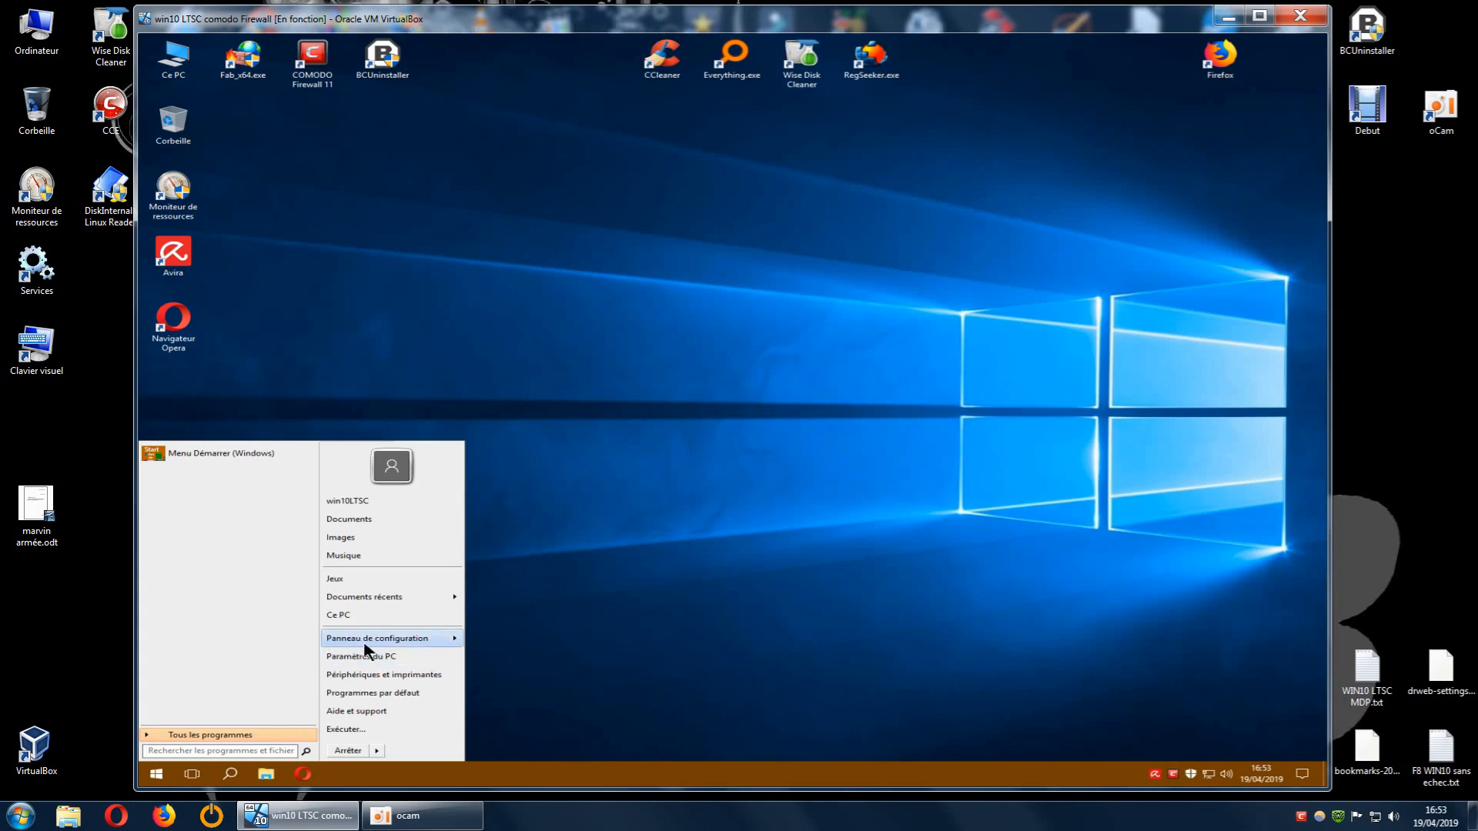
mouse_move(379, 643)
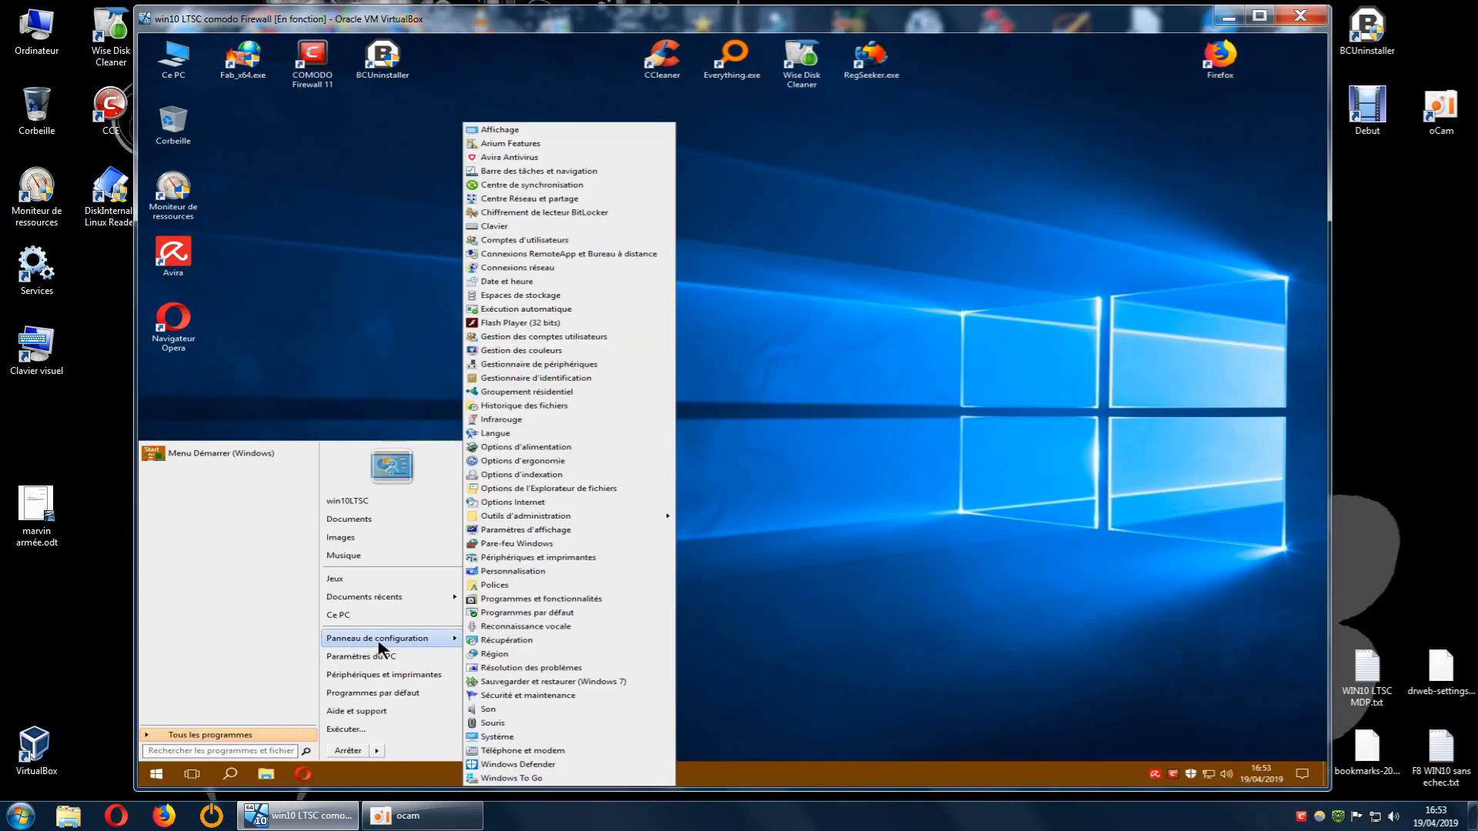
click(521, 600)
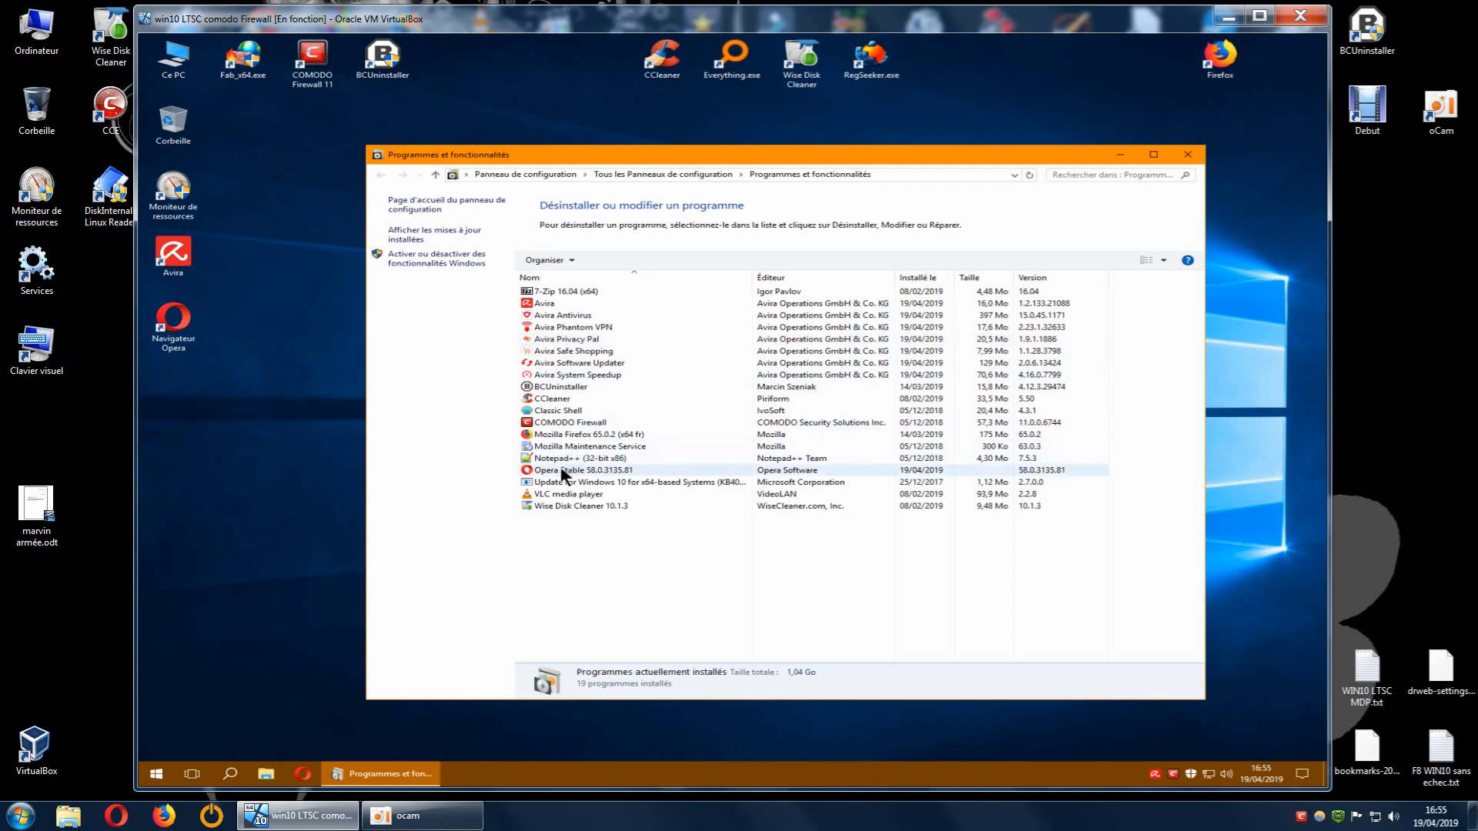
- Move the Navigateur Opera shortcut next to the Firefox shortcut near the desktop's upper-right corner
drag(855, 162, 804, 435)
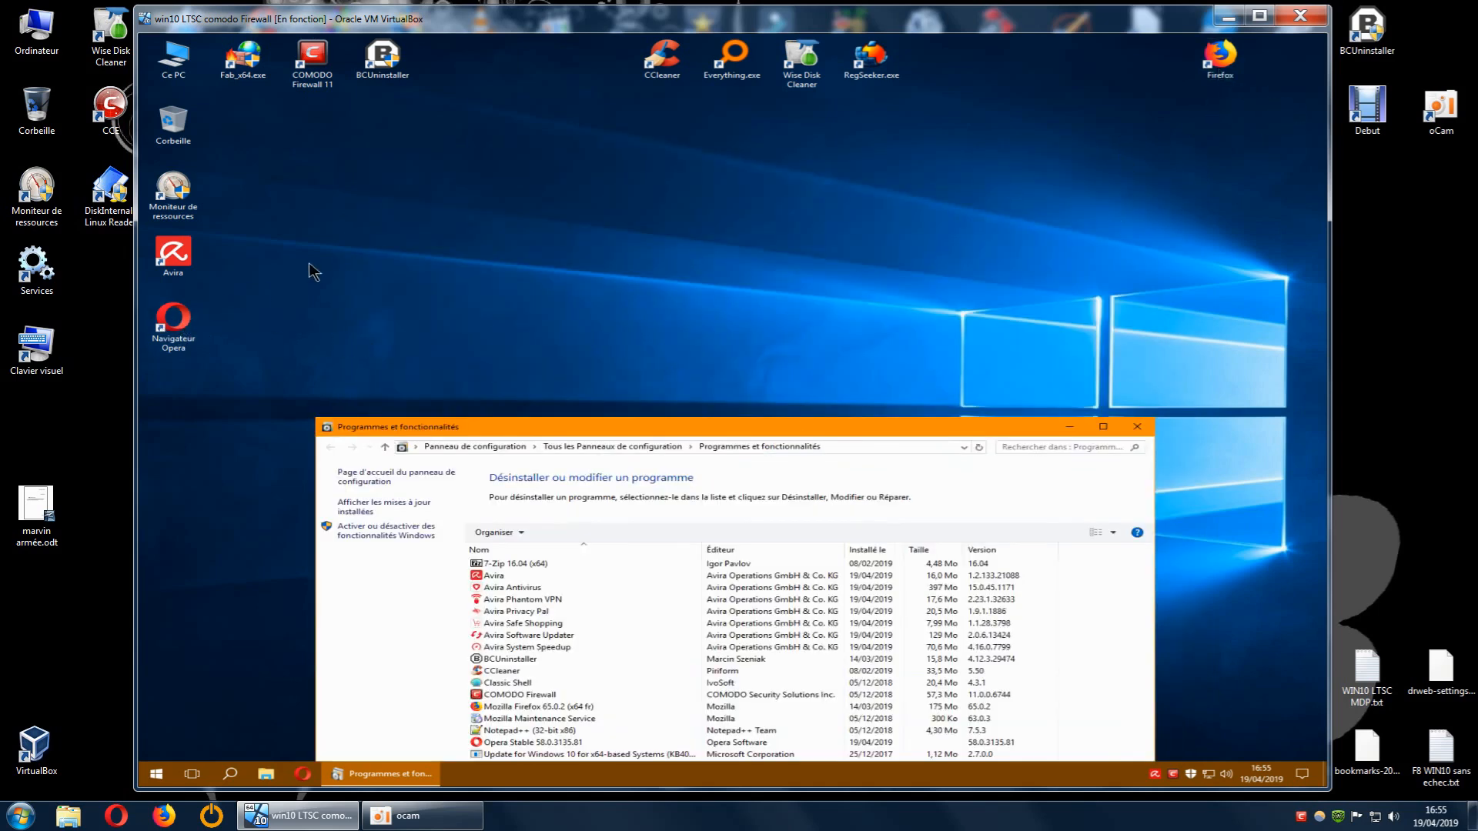
drag(168, 331, 1282, 163)
drag(1220, 56, 1226, 141)
mouse_move(1289, 106)
mouse_down()
mouse_move(1290, 54)
mouse_move(1282, 129)
mouse_up()
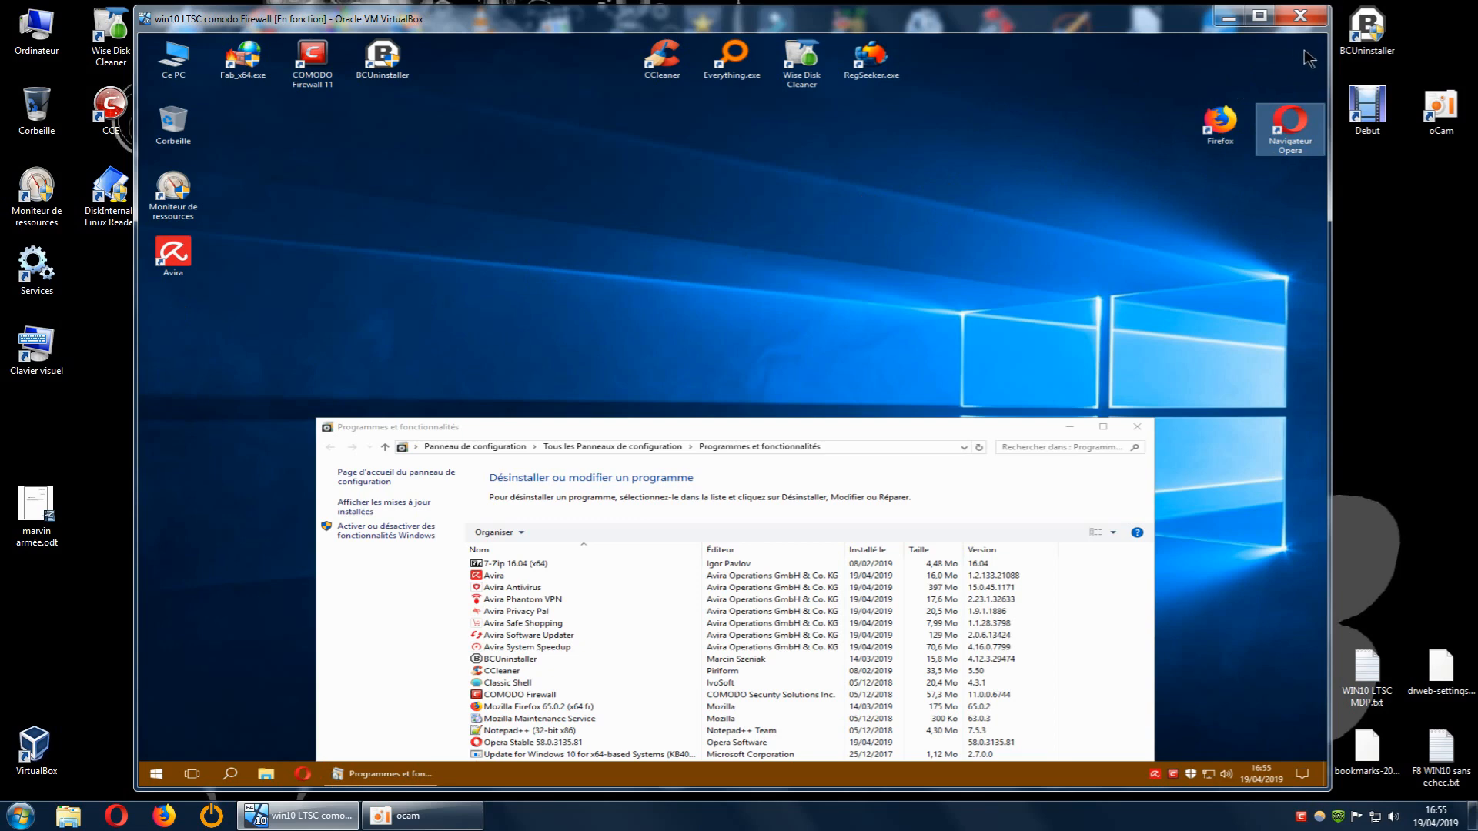
drag(1282, 129, 1278, 96)
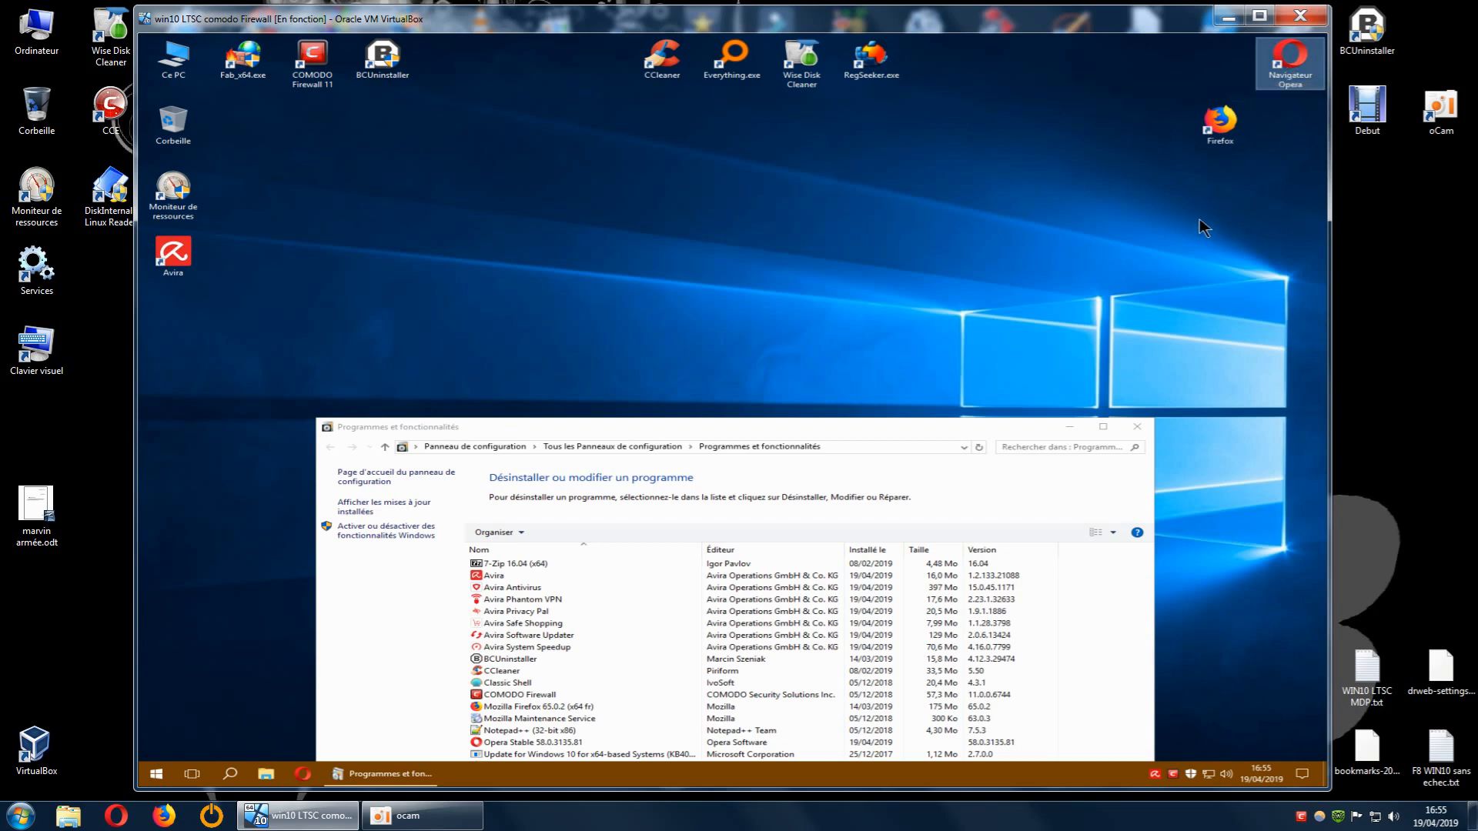
drag(1290, 60, 1279, 127)
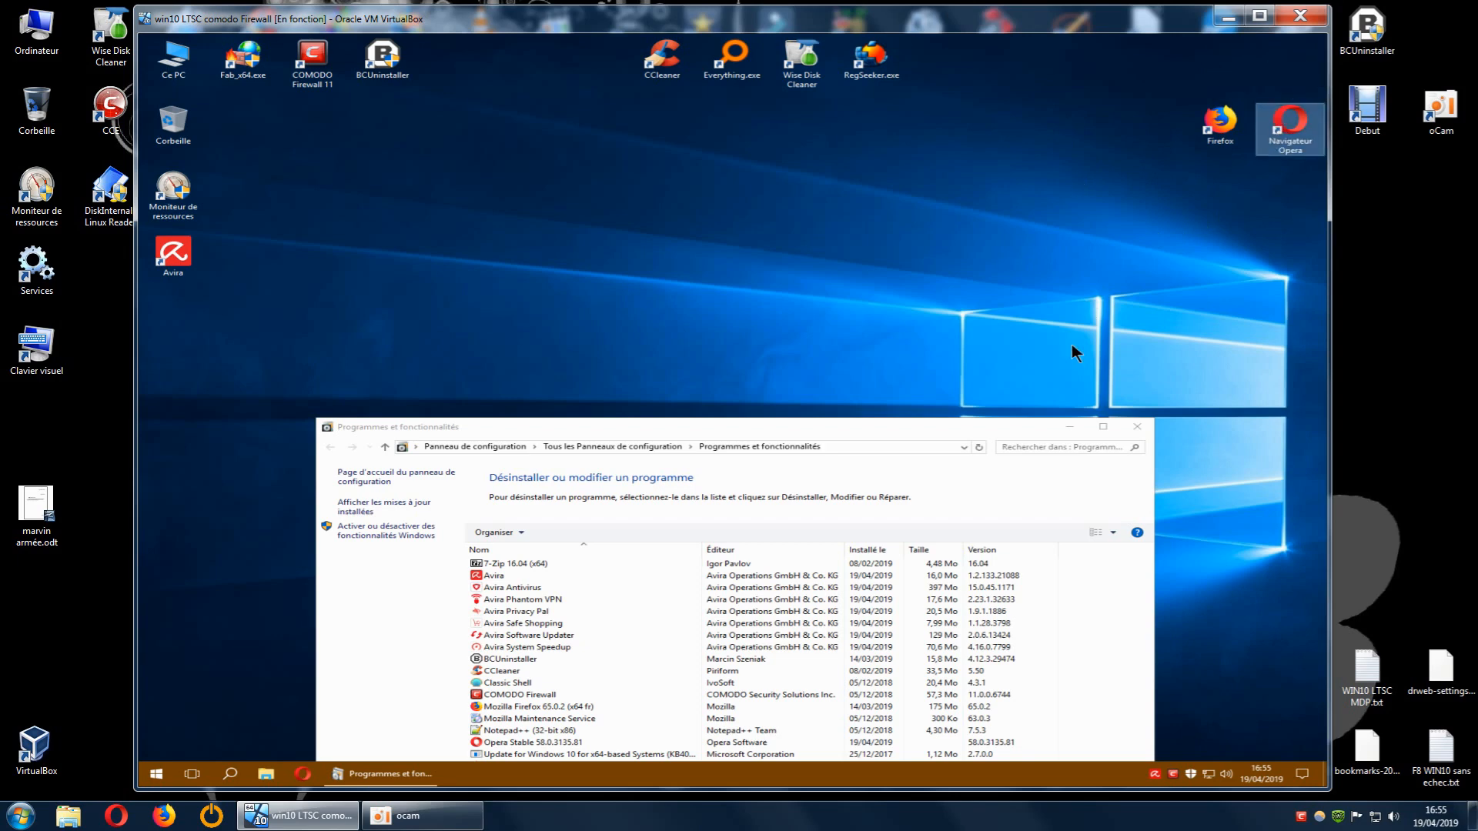
- Bring the Programmes et fonctionnalités window back into full view and close it
drag(944, 428, 1104, 47)
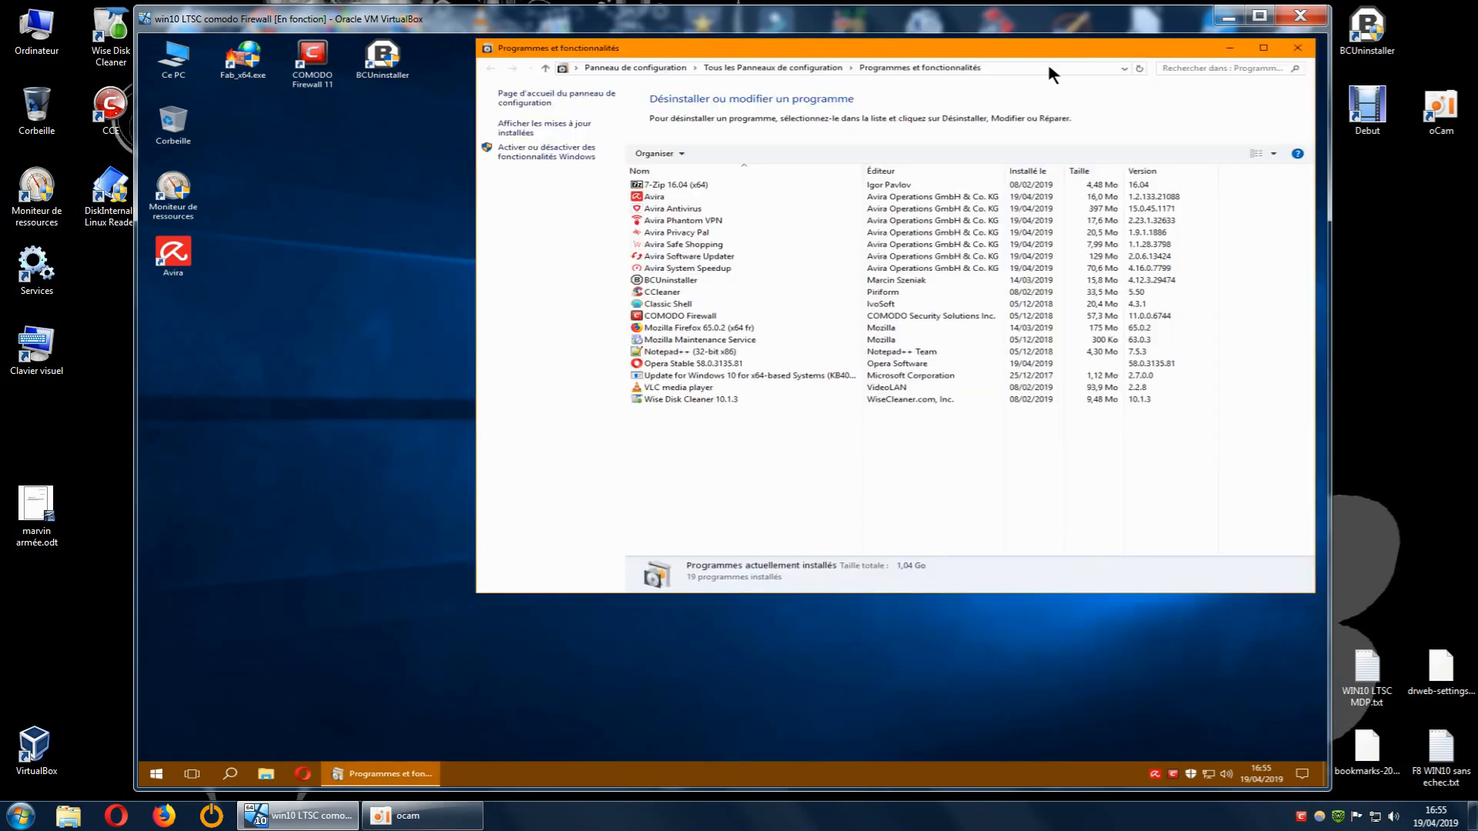
click(1298, 52)
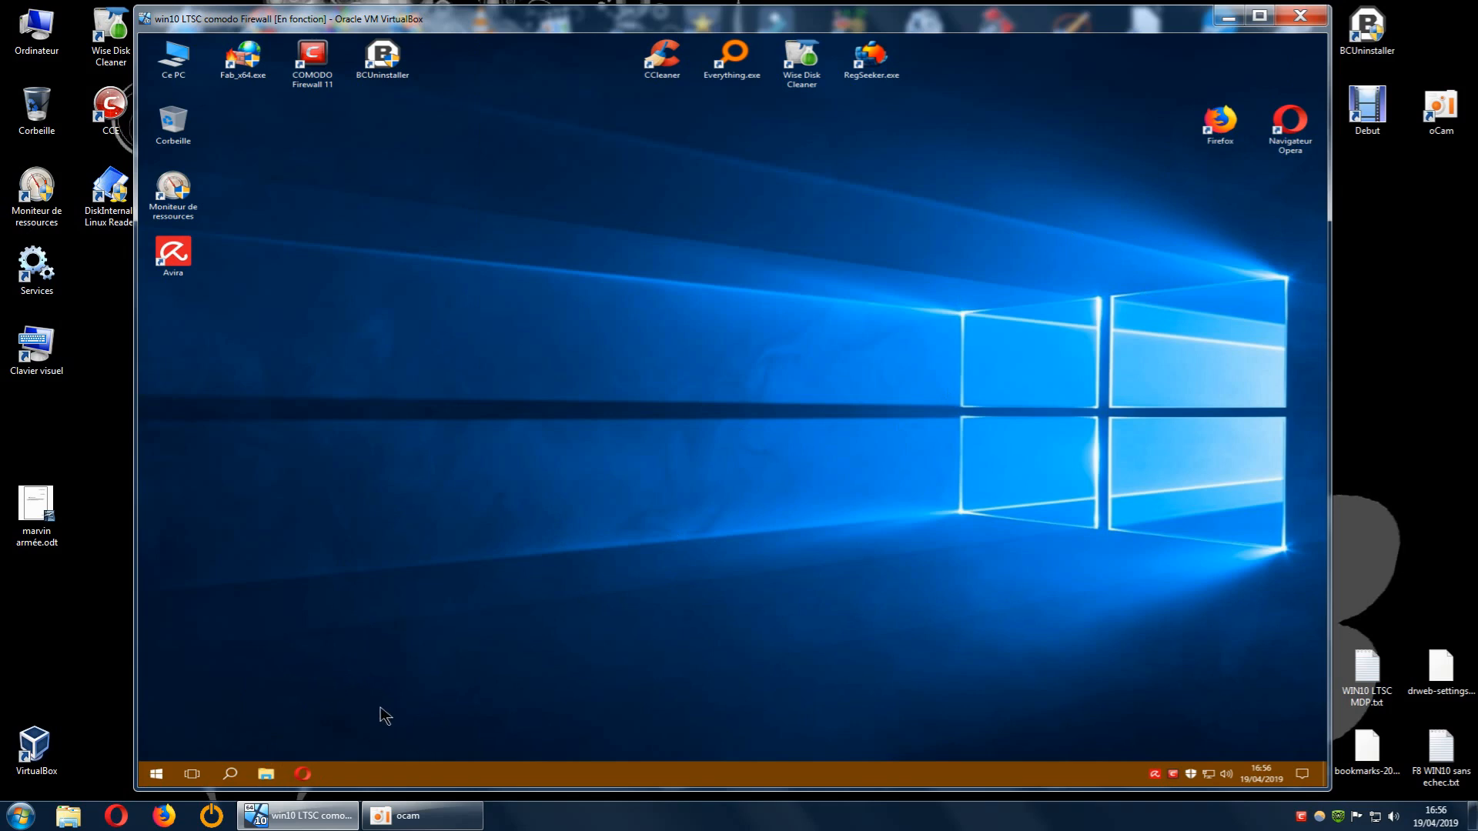
click(155, 778)
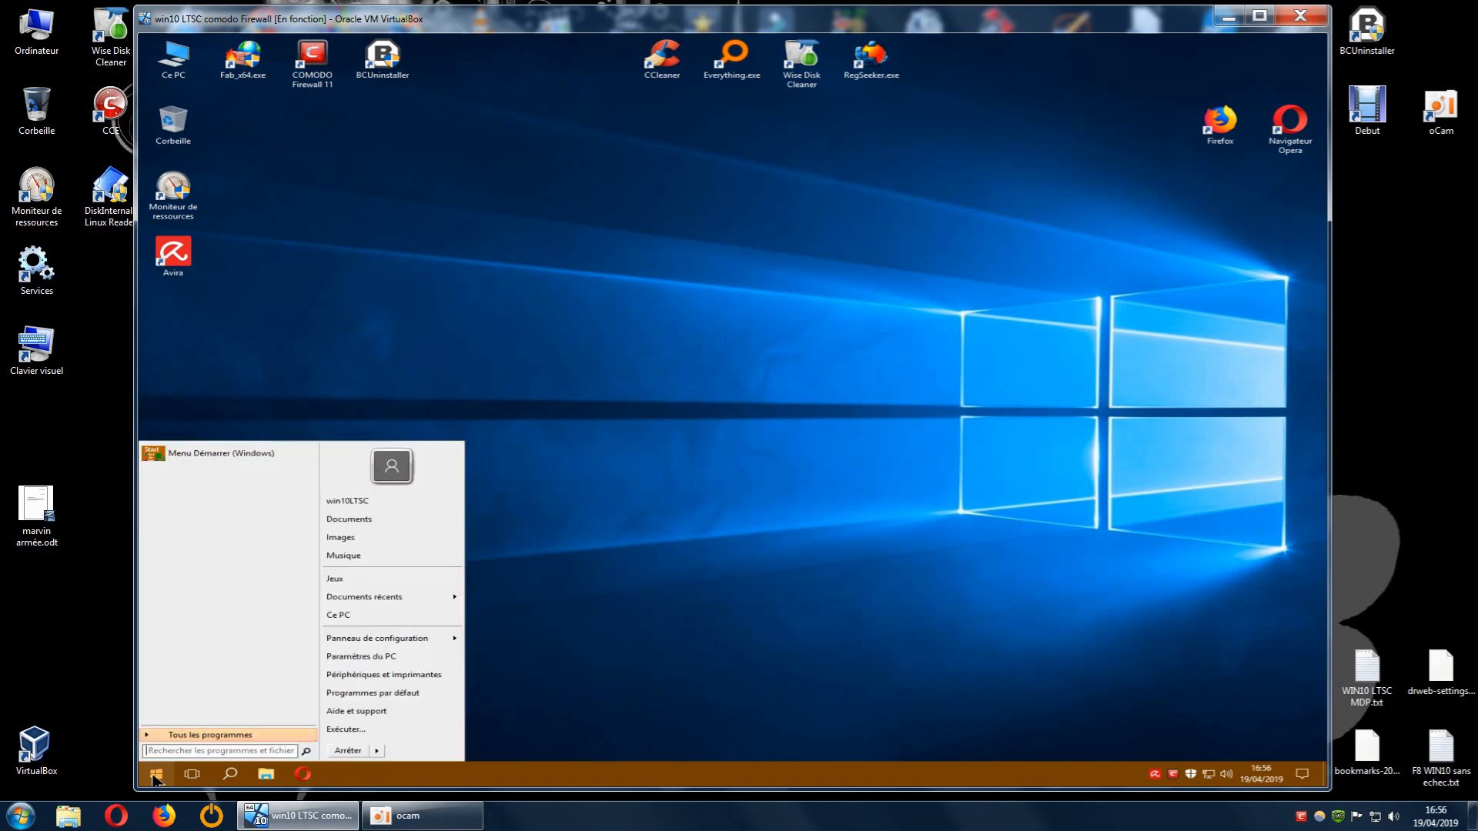
click(663, 517)
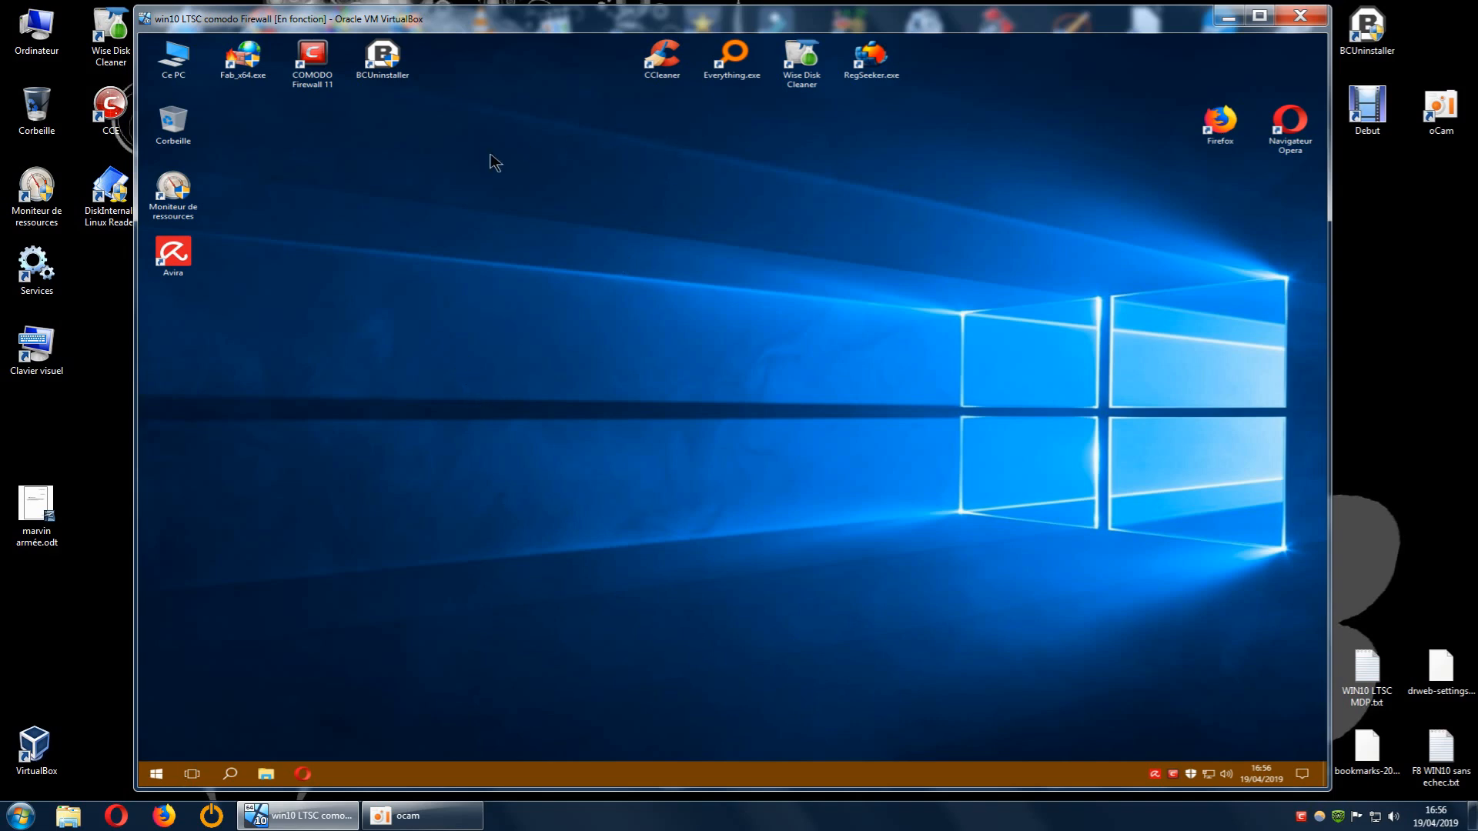
- Open BCUninstaller and go through the Avira entries, including Avira Antivirus, Software Updater, Safe Shopping and Optimizer Host
double_click(389, 70)
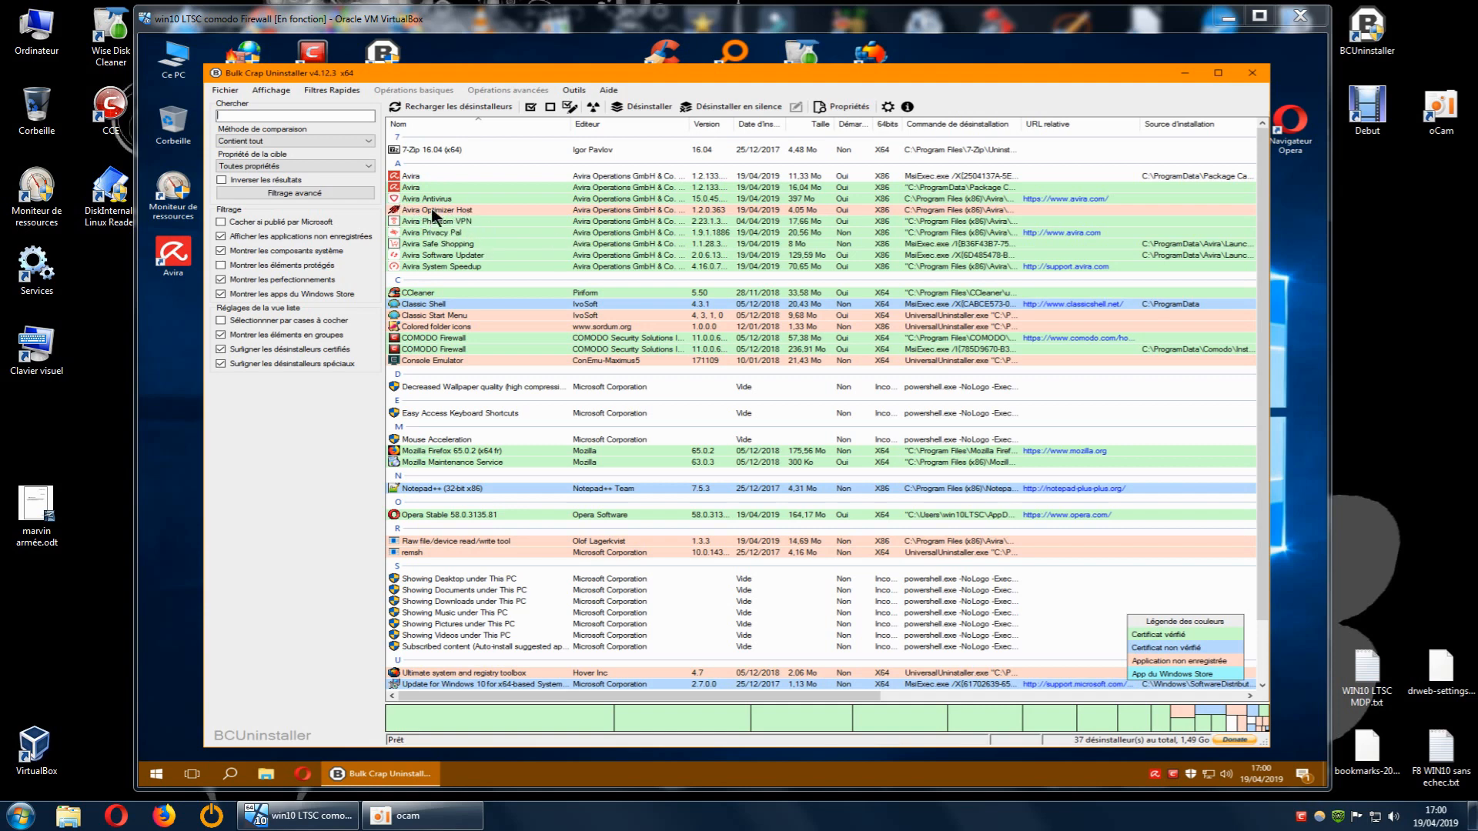
click(410, 176)
click(414, 188)
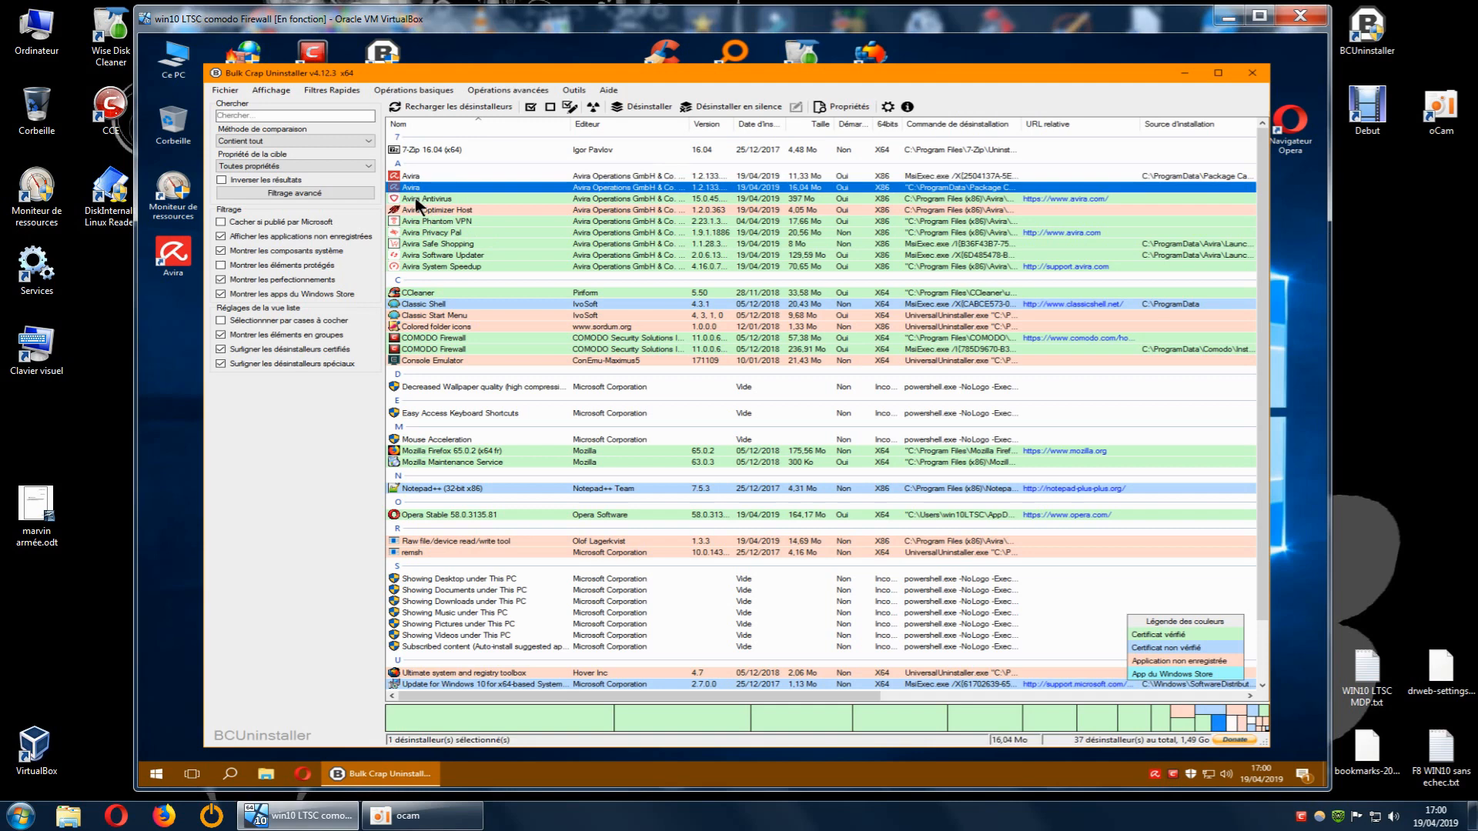
click(416, 198)
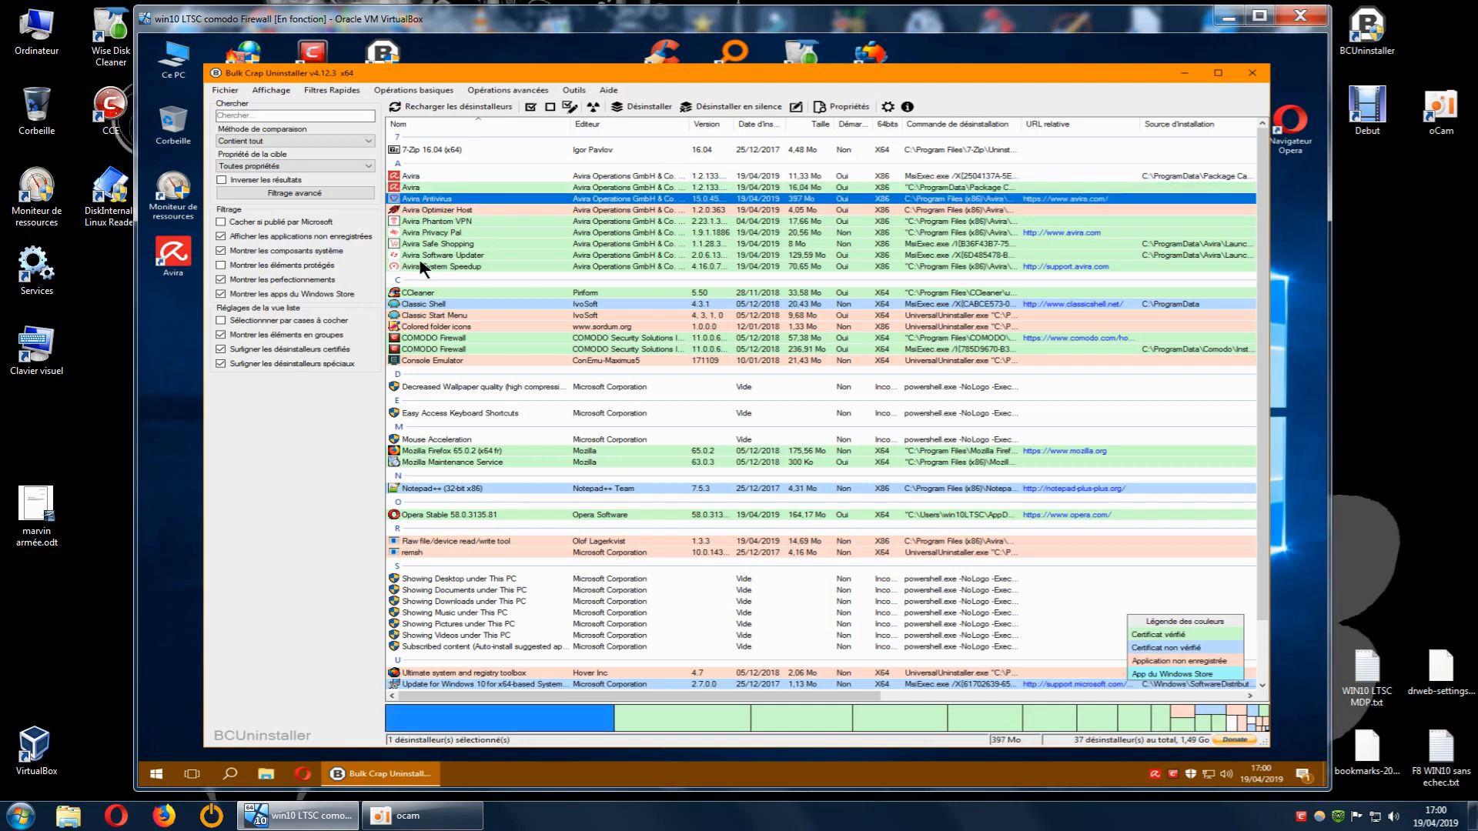
click(441, 264)
click(443, 255)
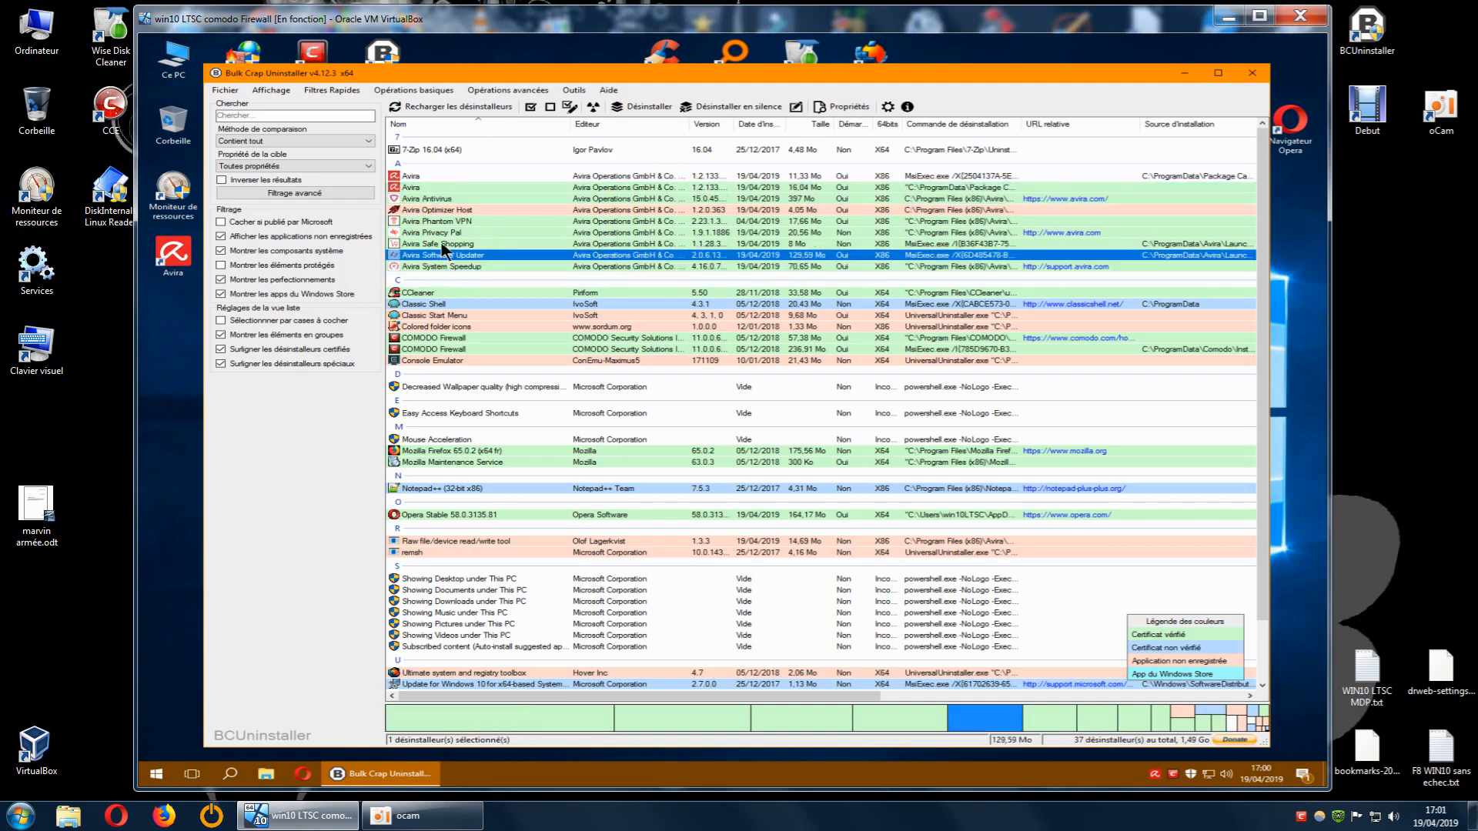
click(445, 244)
click(438, 211)
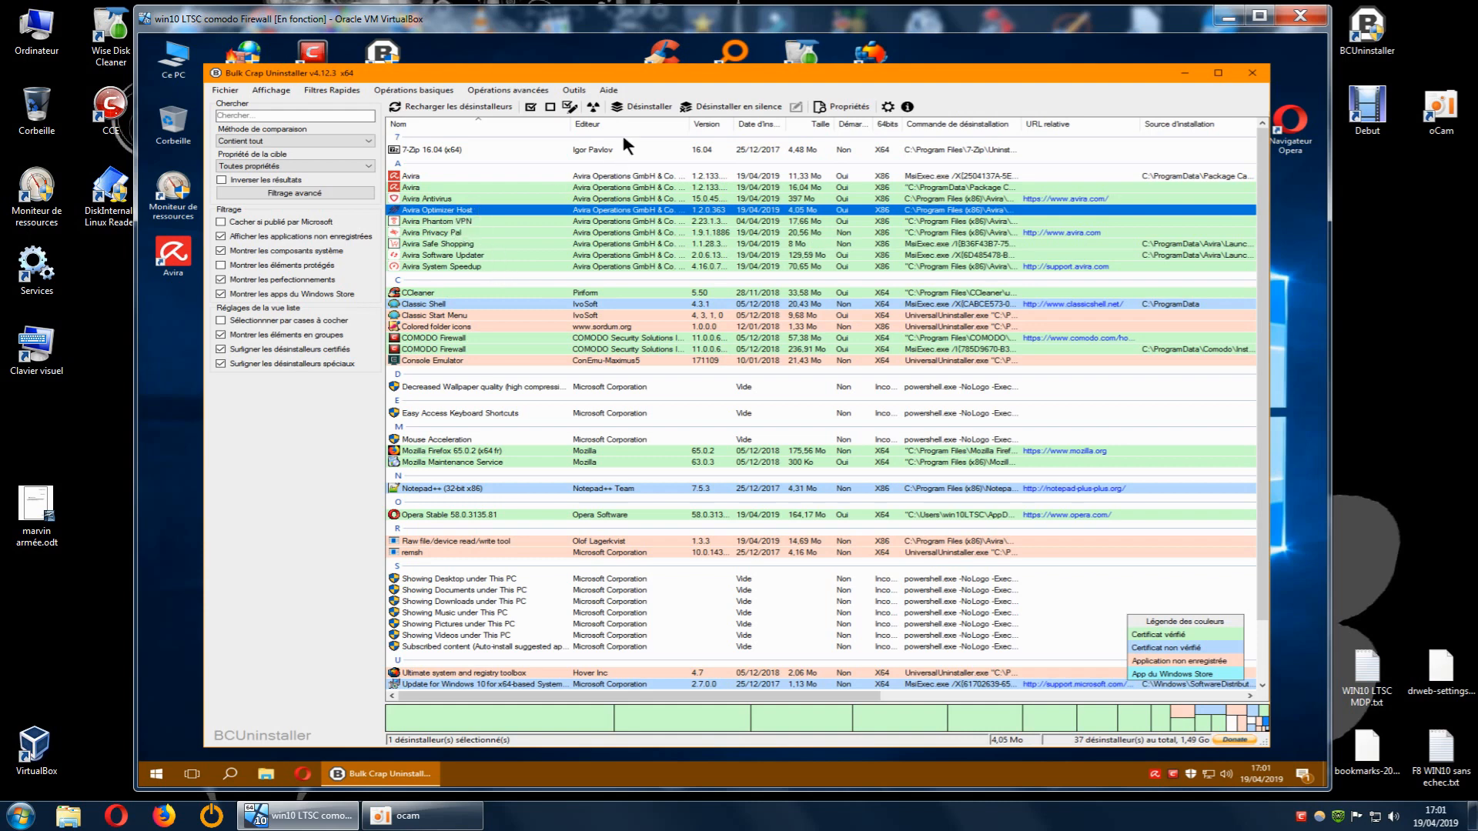
- Uninstall Avira System Speedup and Avira Software Updater, closing the Opera survey pages that open
click(657, 106)
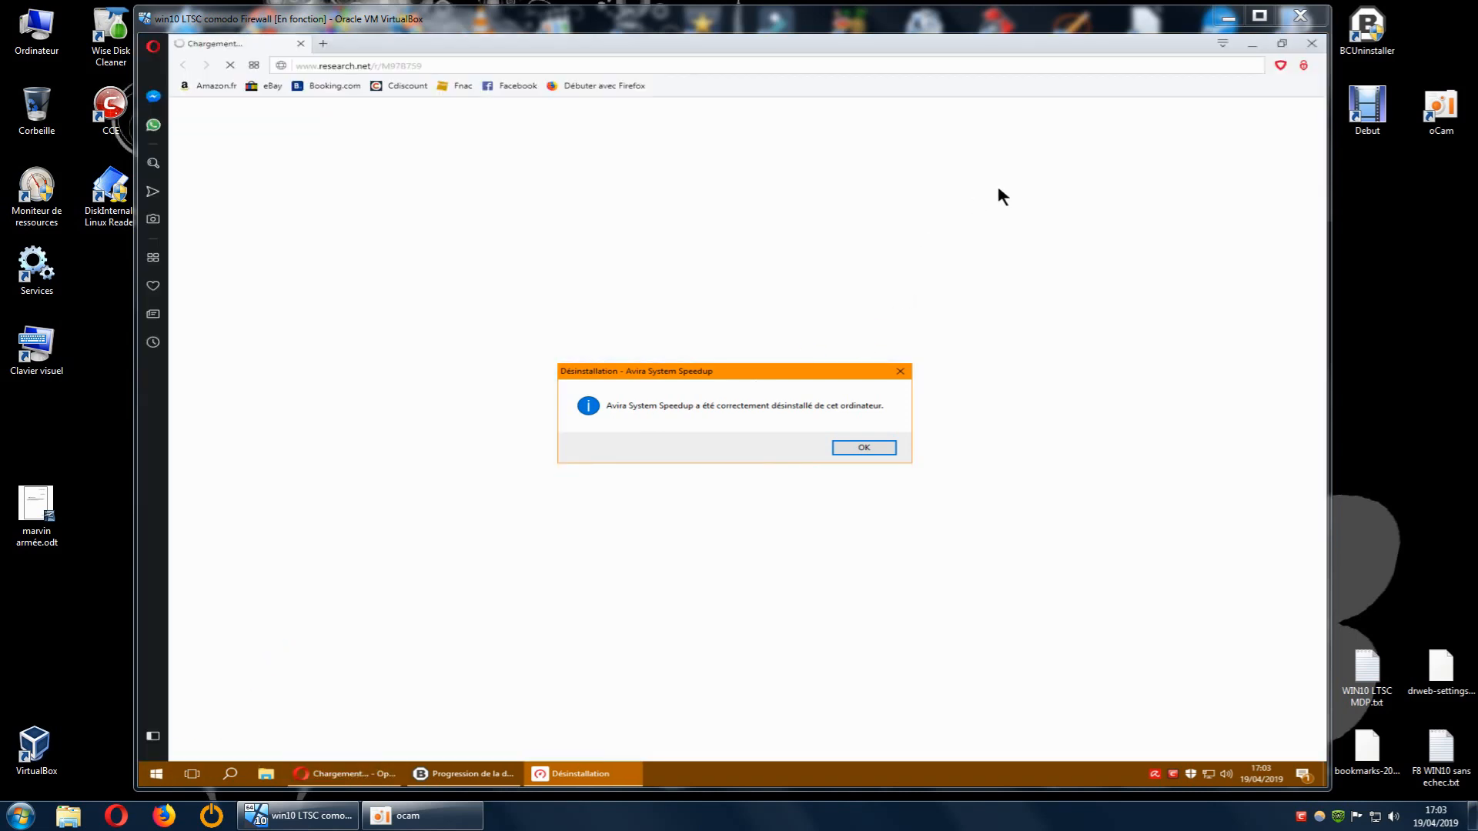
click(1317, 46)
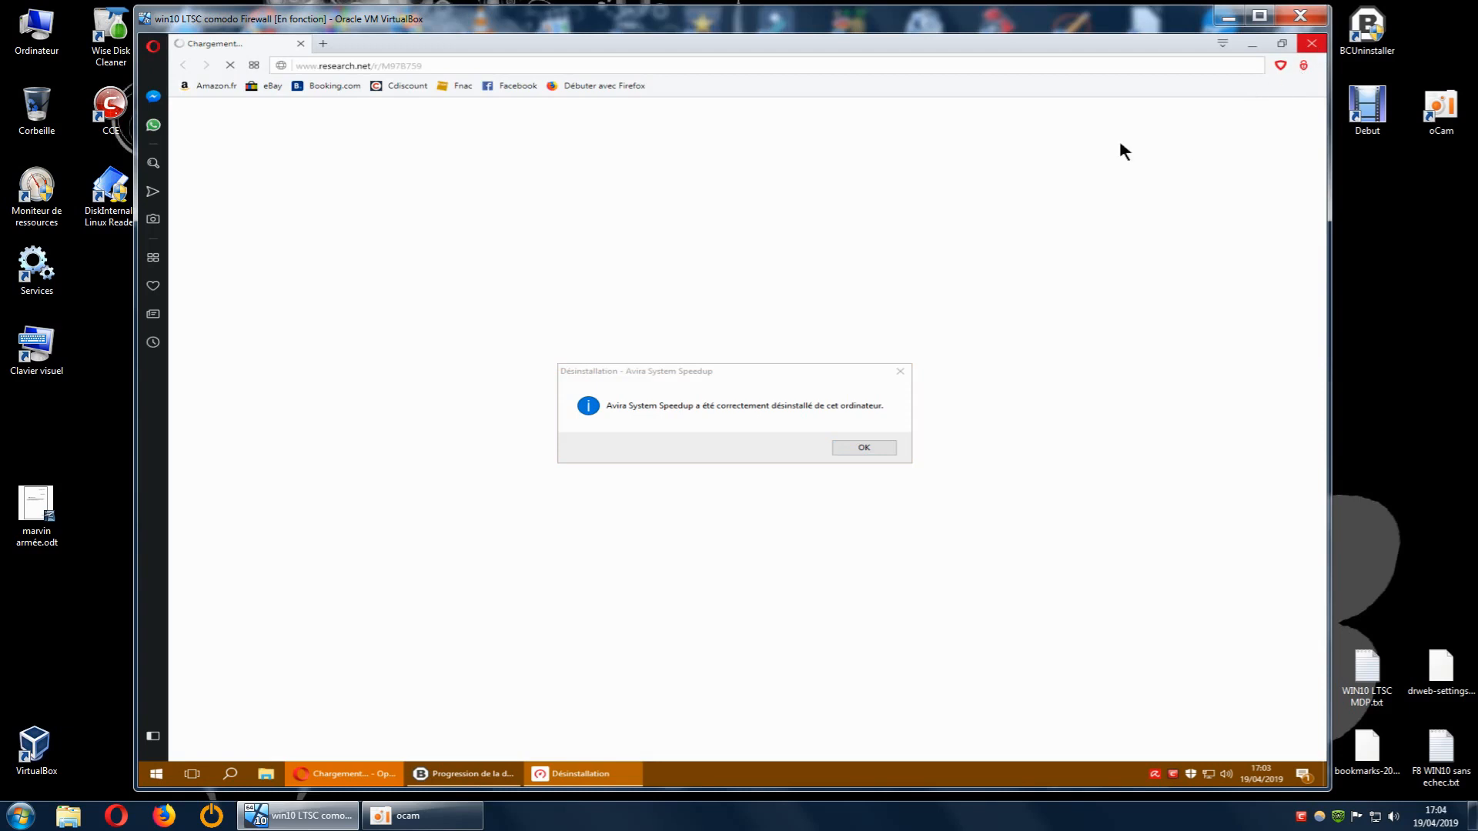
click(1311, 44)
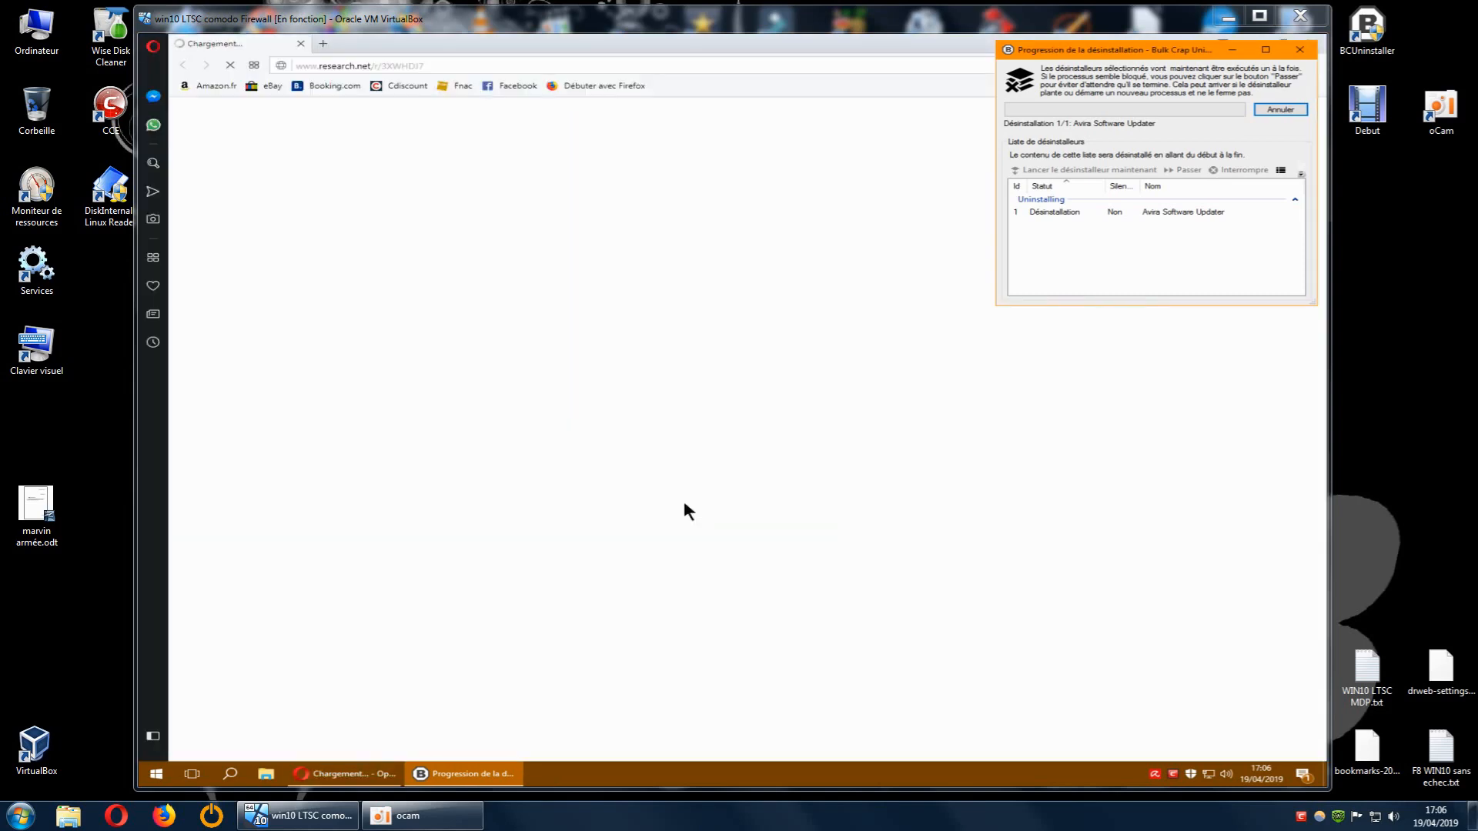
drag(1195, 54, 1005, 135)
click(1312, 46)
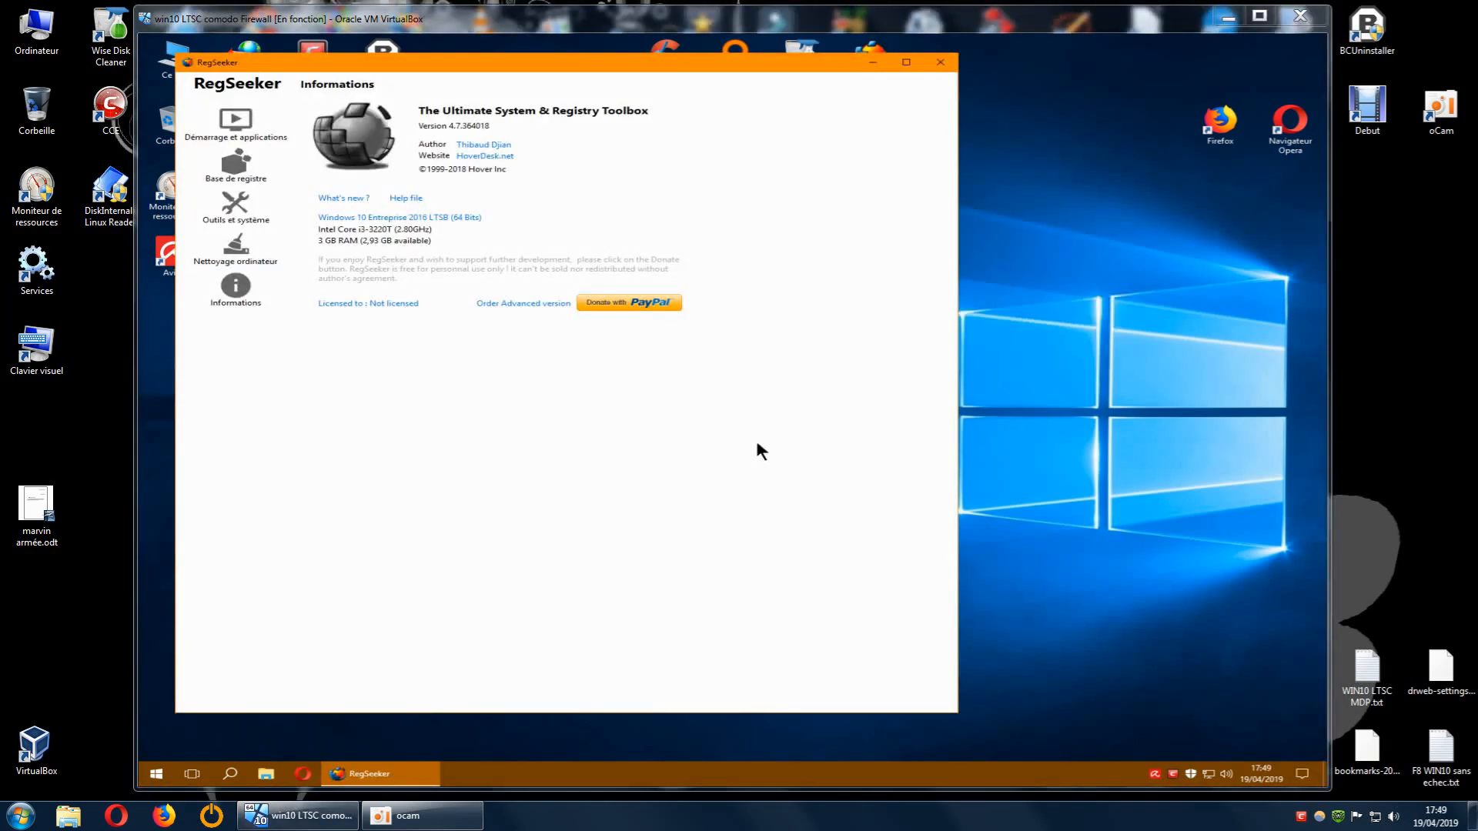
- Move the RegSeeker window aside, open CCleaner and display its list of programs available for uninstallation
click(1051, 406)
drag(708, 68, 821, 88)
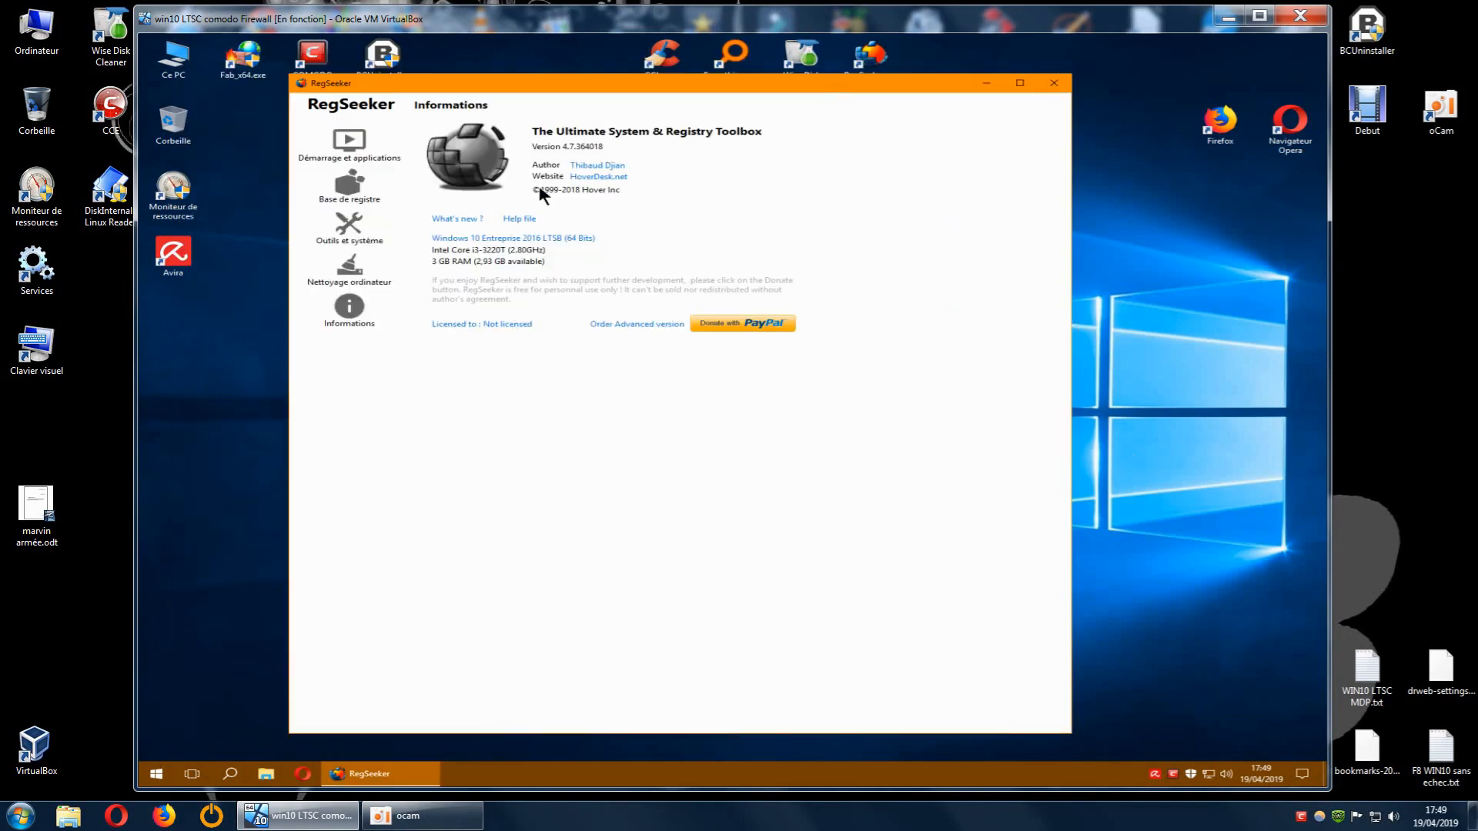
double_click(663, 55)
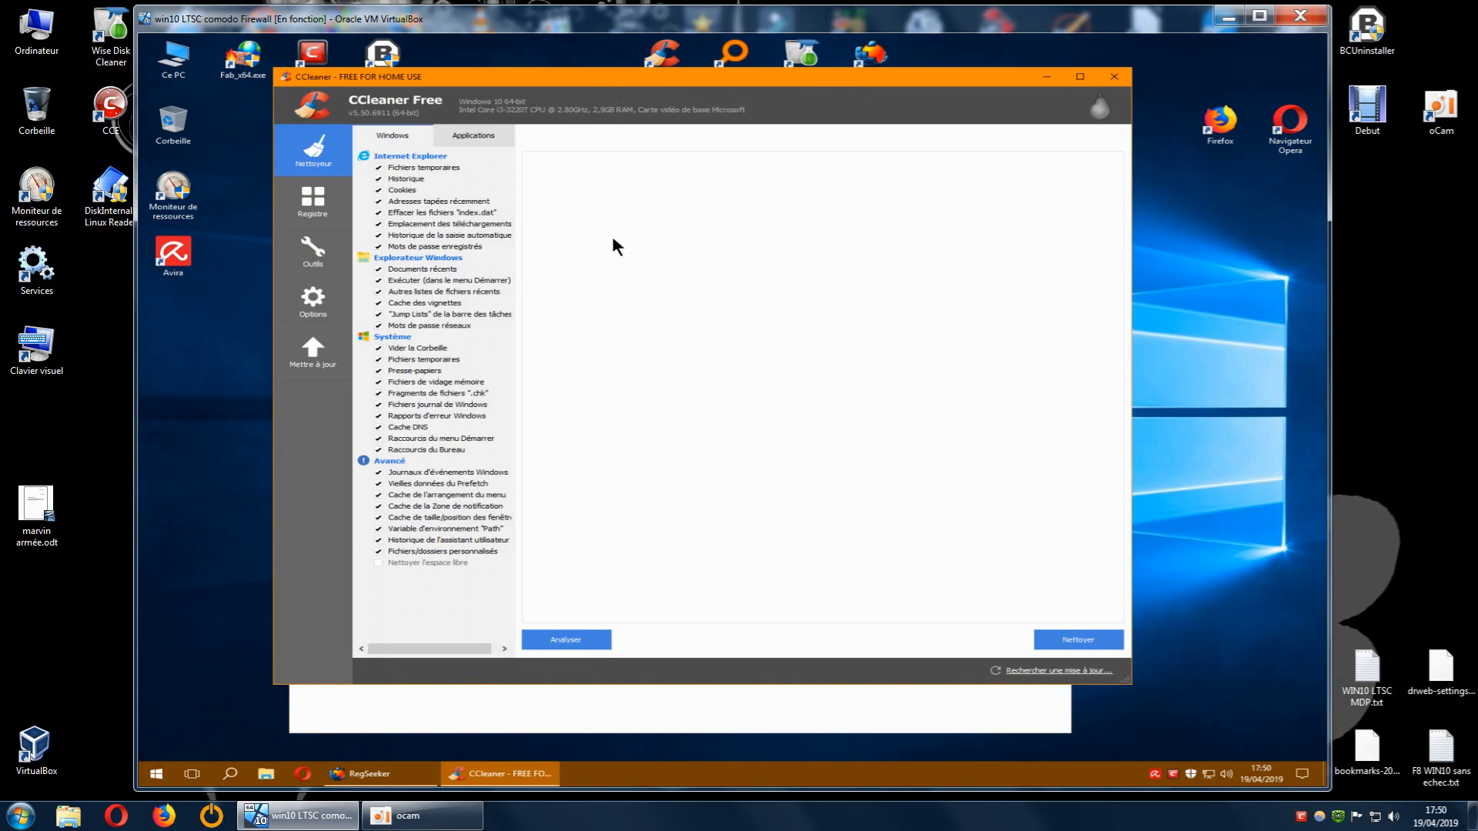
click(323, 297)
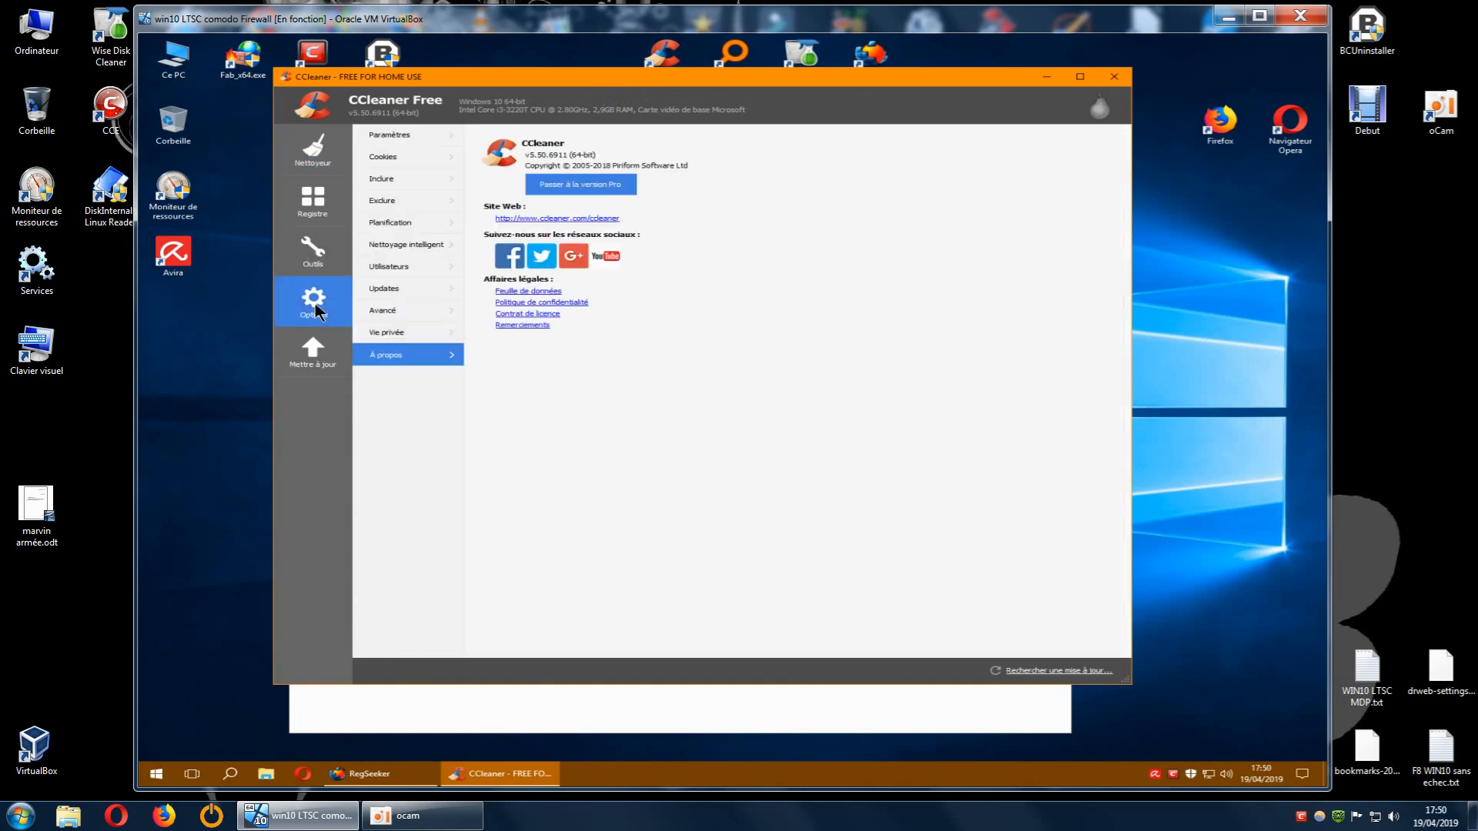
click(317, 262)
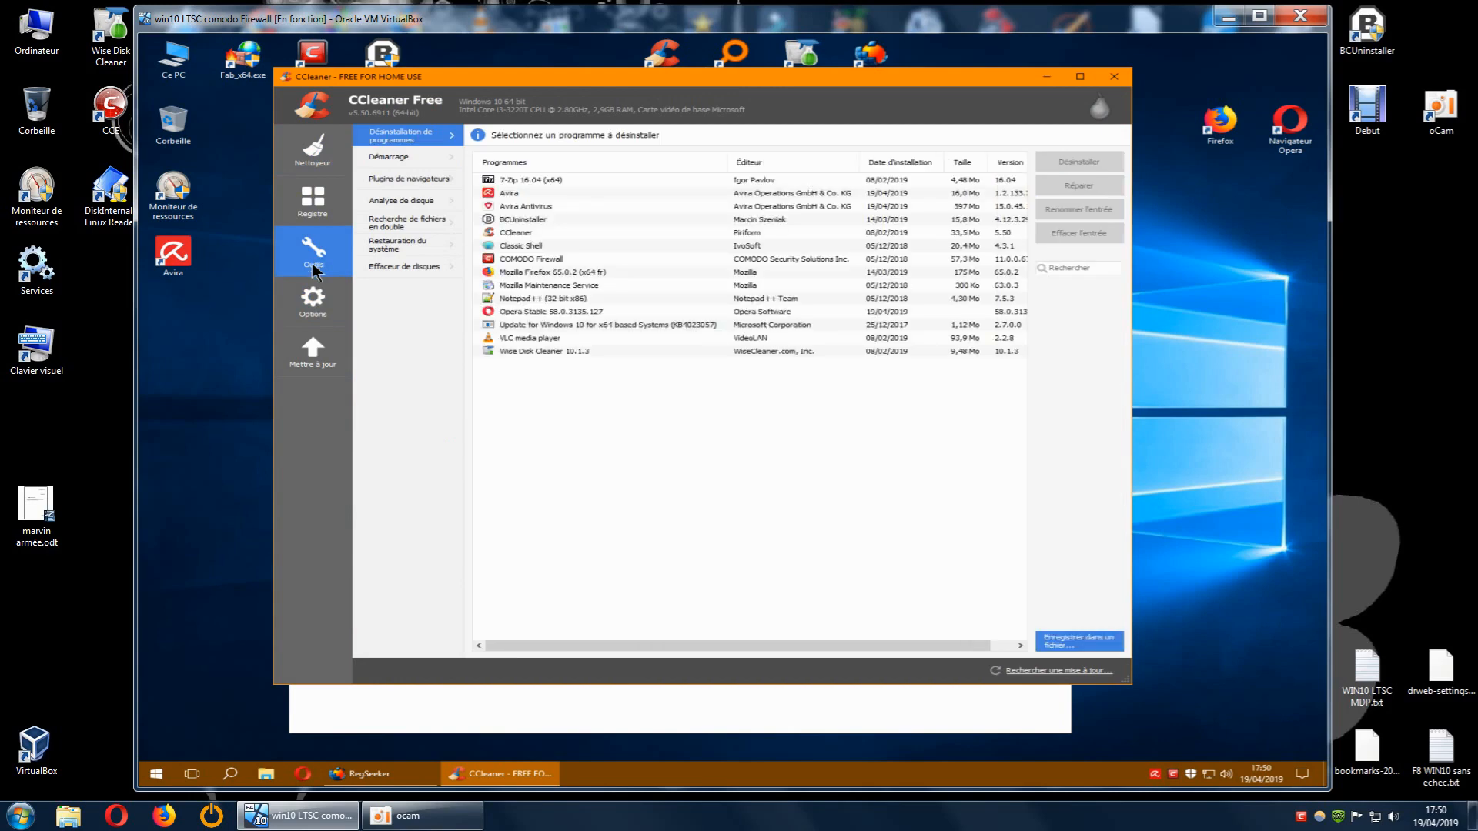
- Check the Avira and Avira Antivirus entries in CCleaner's uninstall list and close CCleaner
click(510, 192)
click(513, 206)
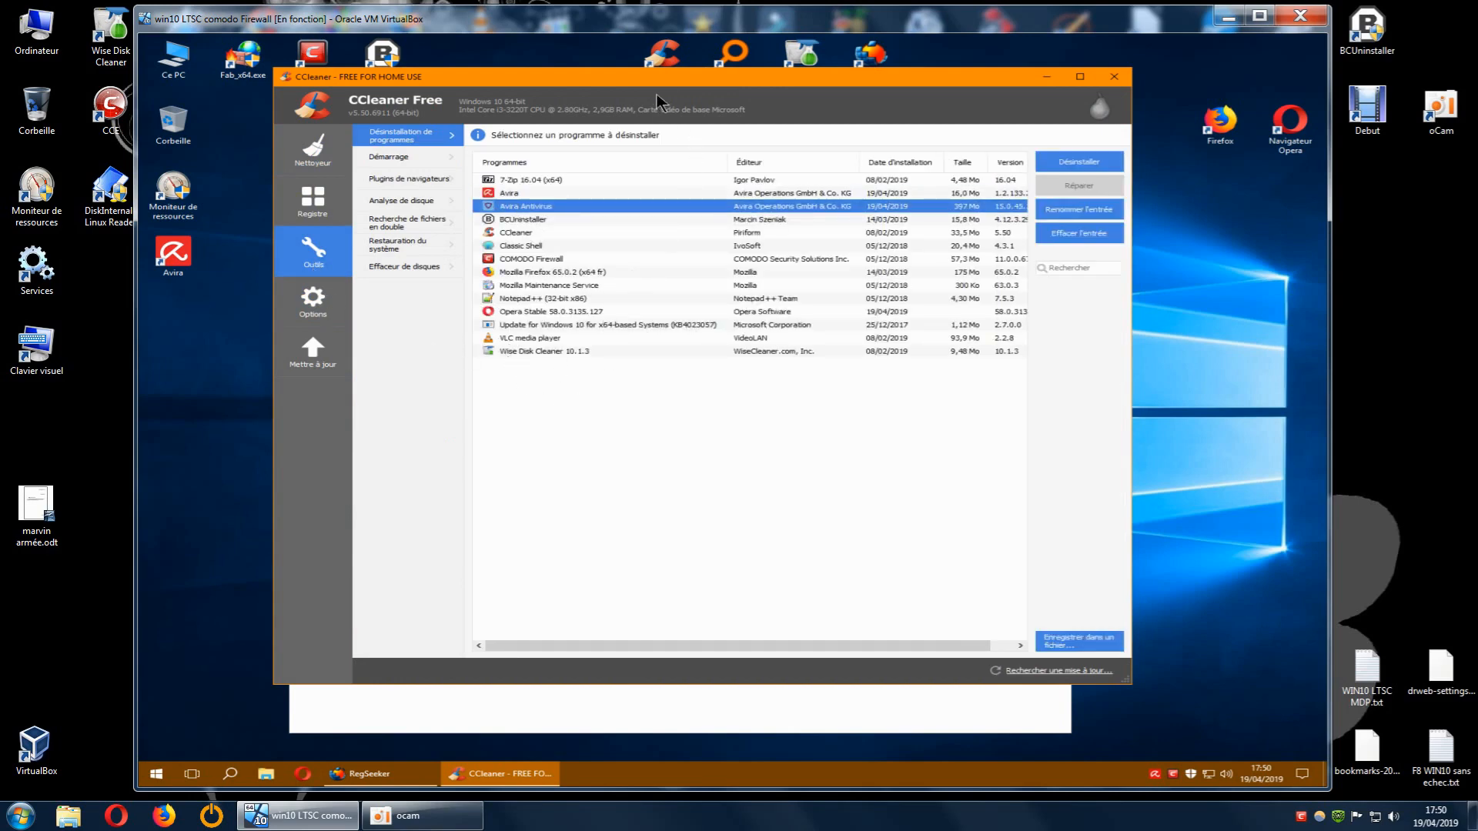
drag(670, 91, 818, 148)
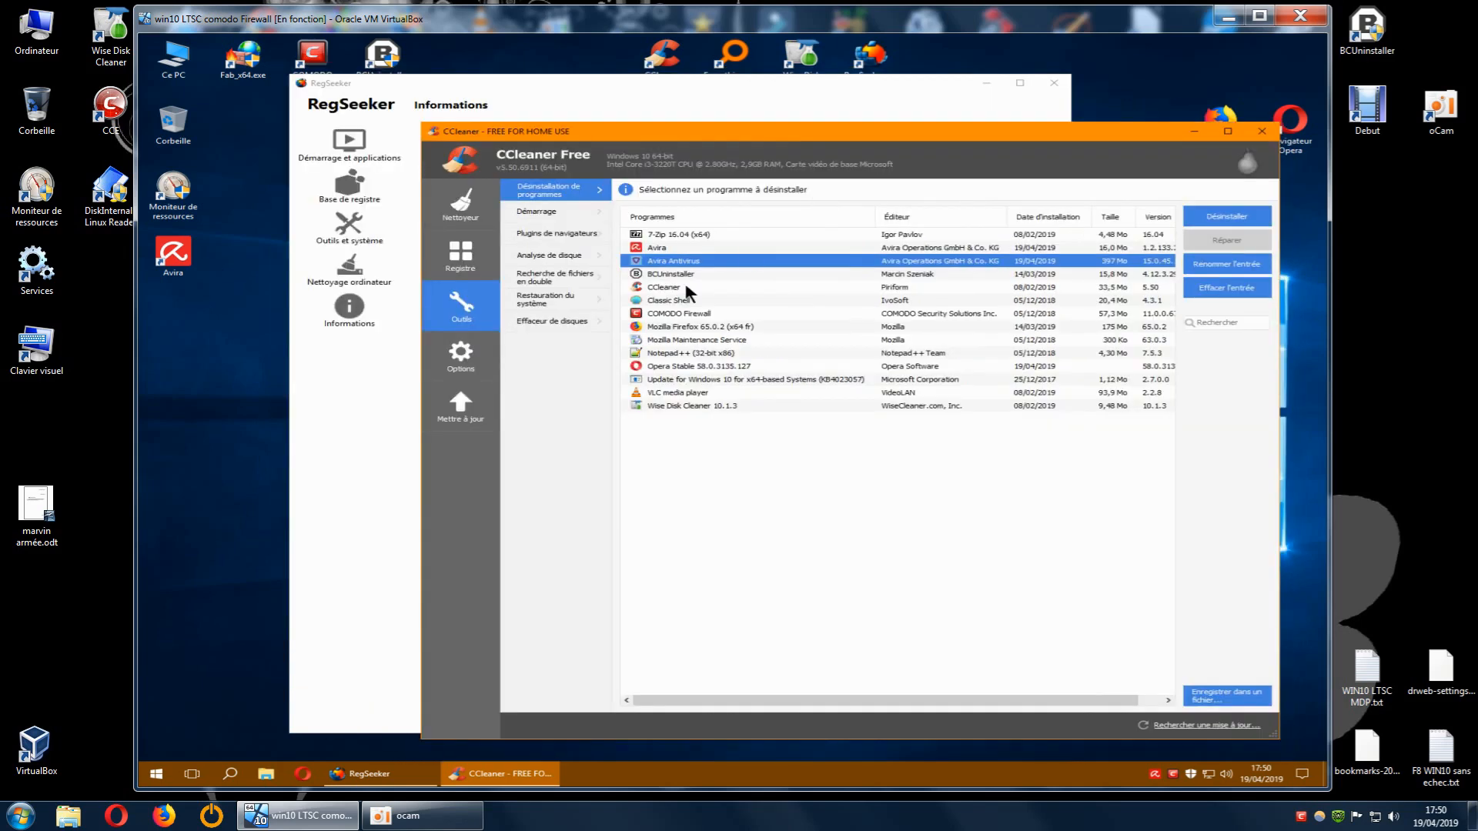
click(657, 248)
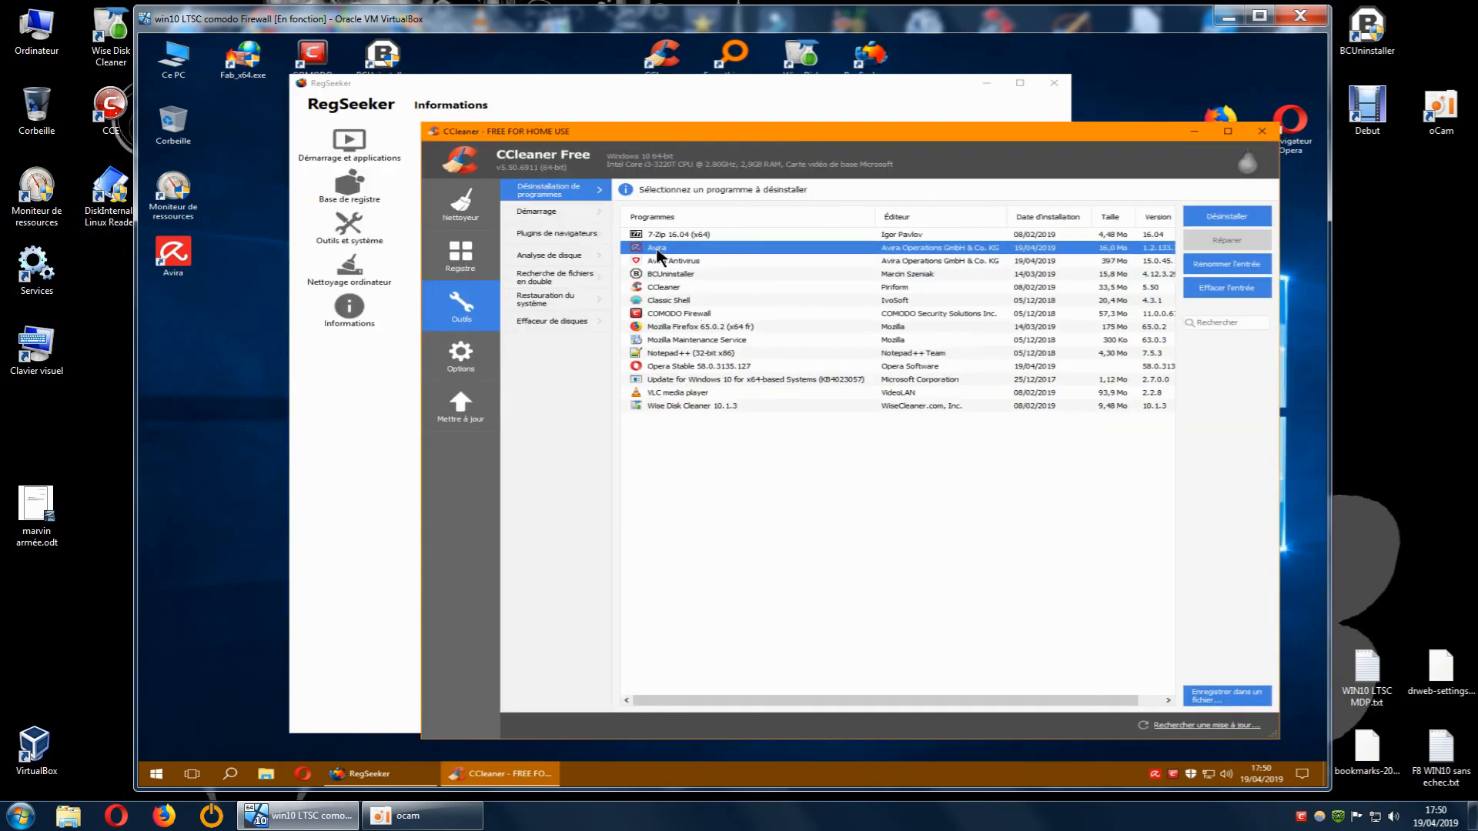
click(1262, 131)
- Open BCUninstaller, examine the remaining Avira and Avira Antivirus entries in its program list, and close it
click(377, 62)
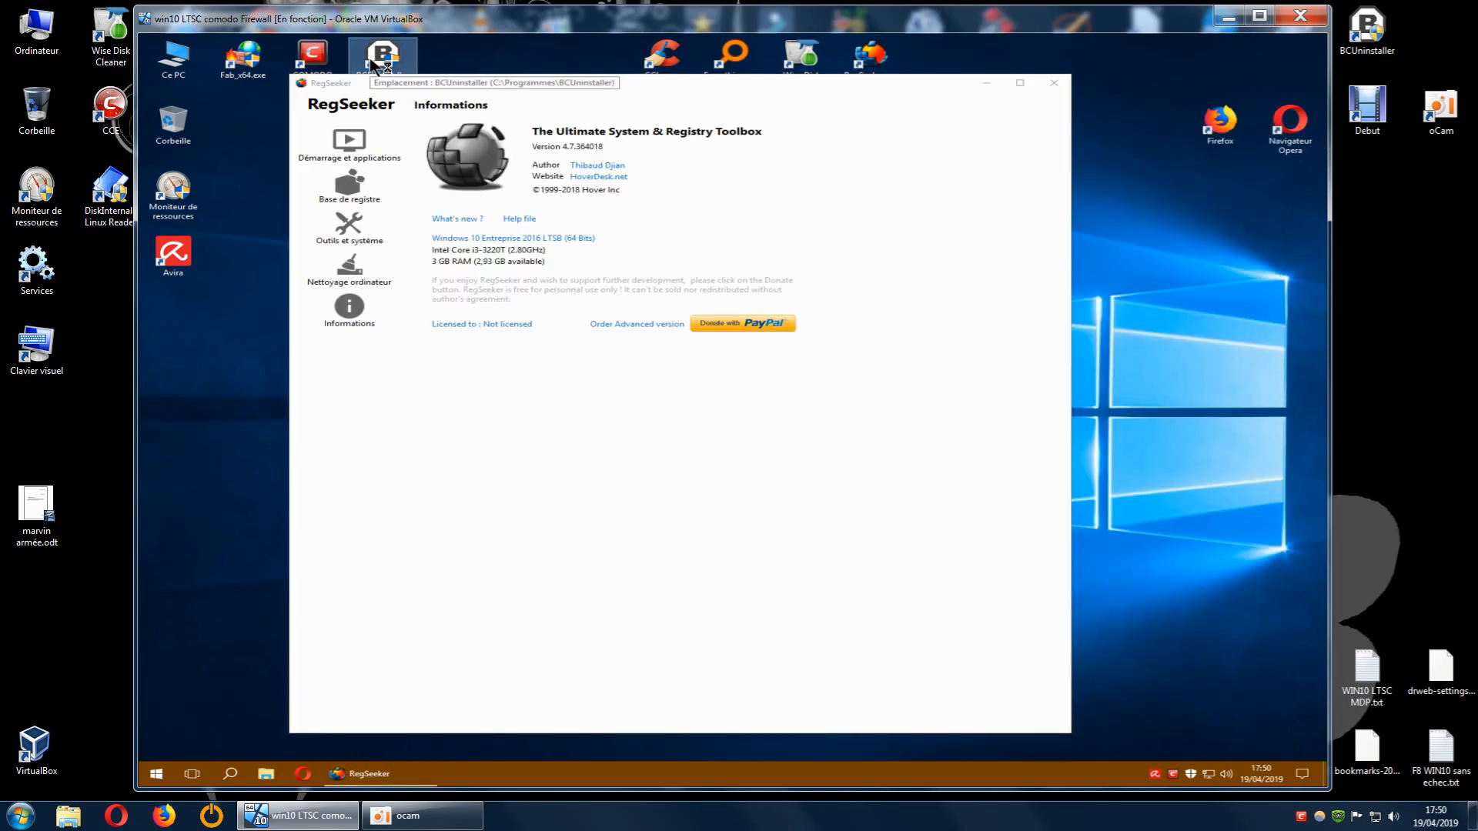
double_click(372, 63)
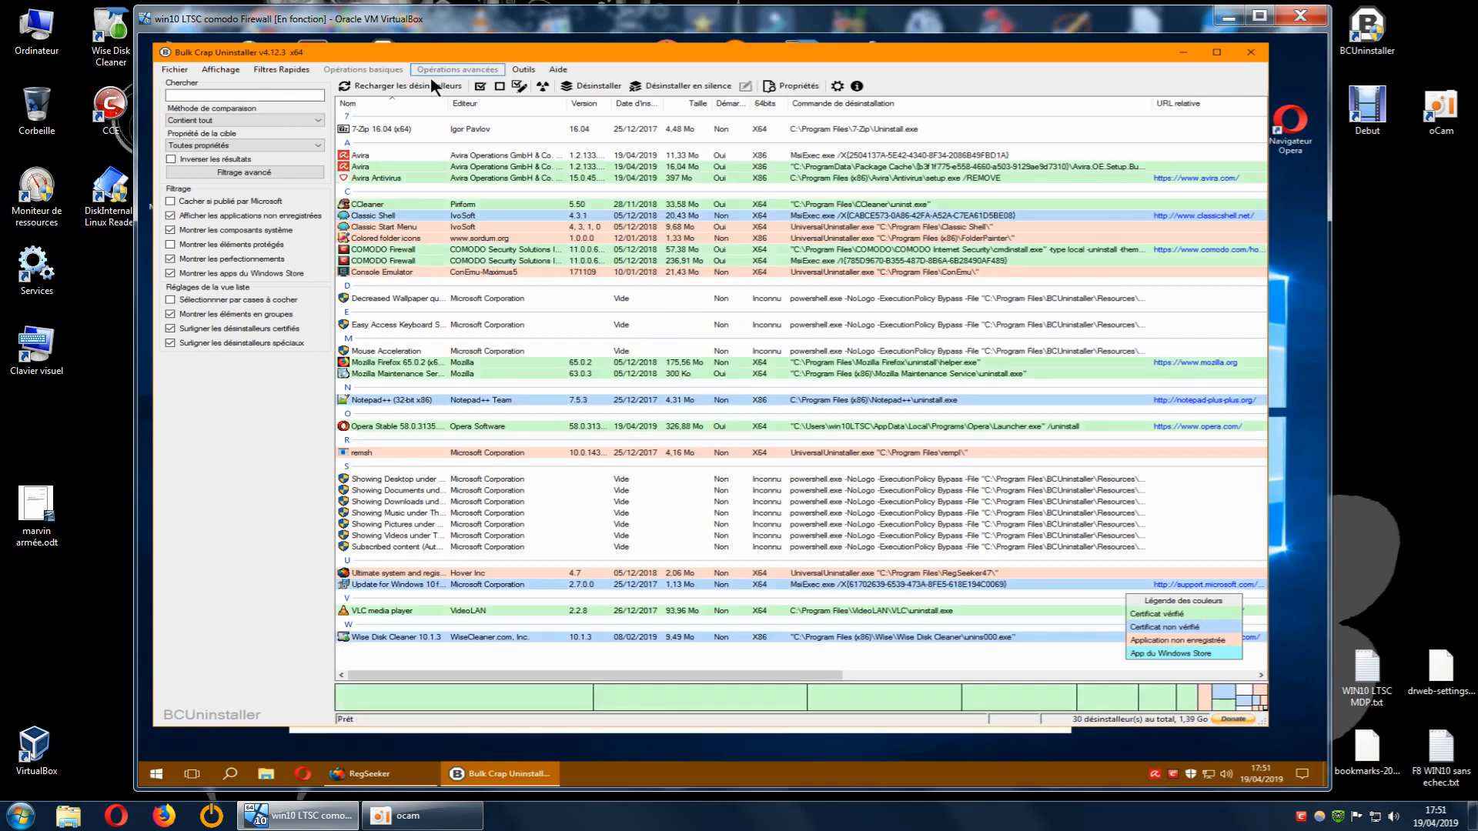
click(369, 167)
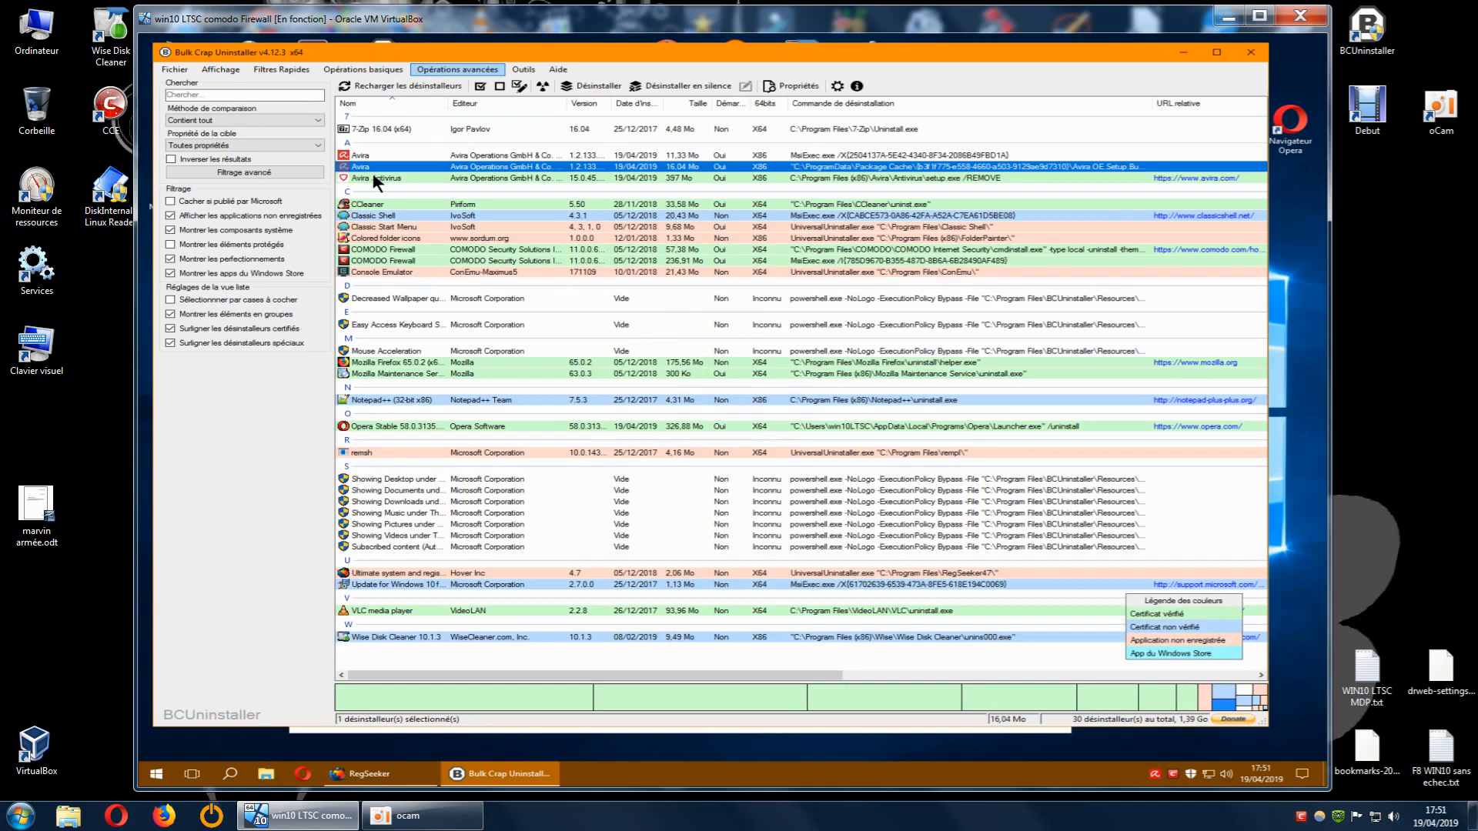
click(374, 178)
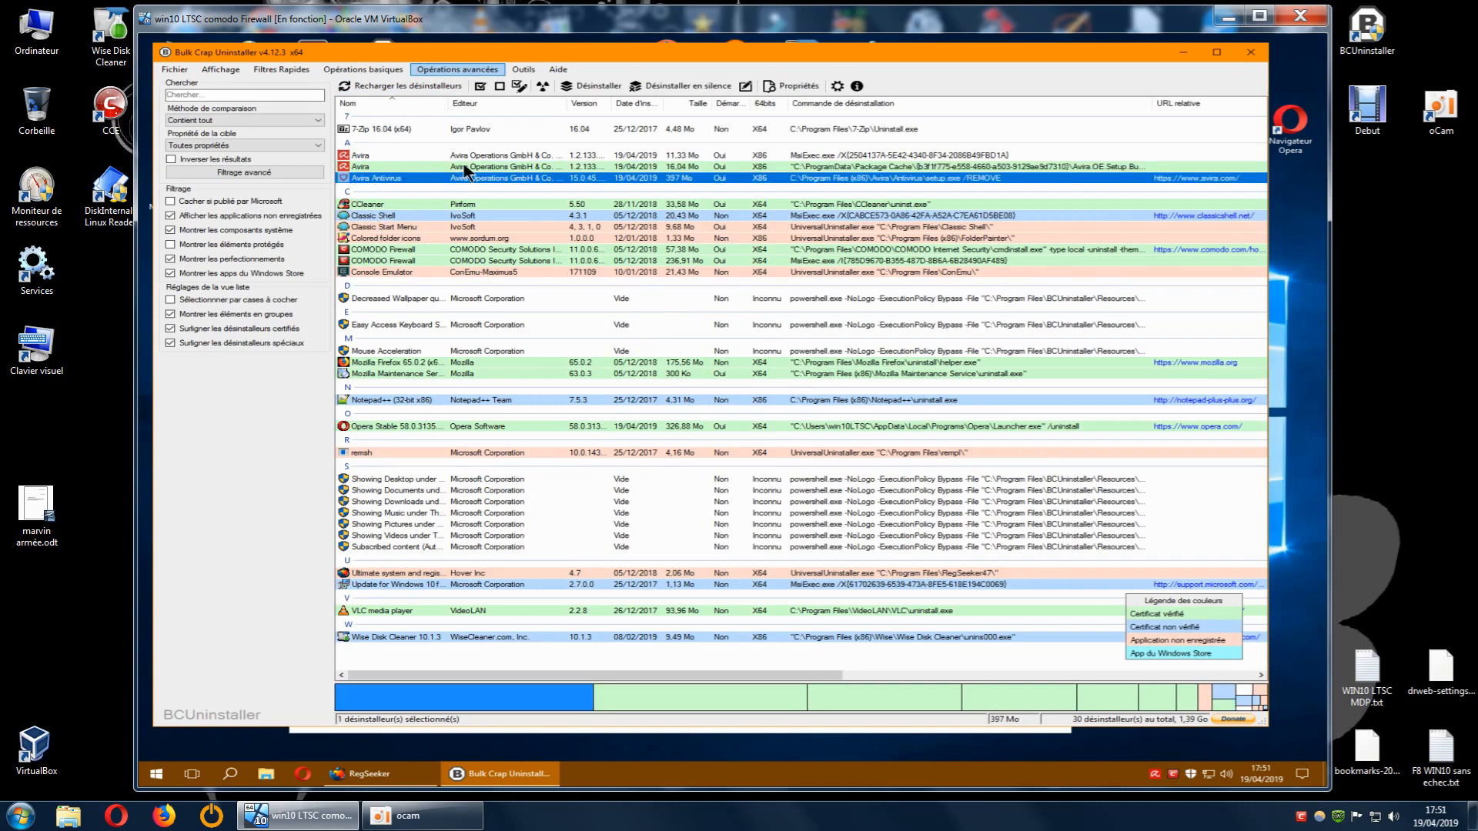
click(1251, 51)
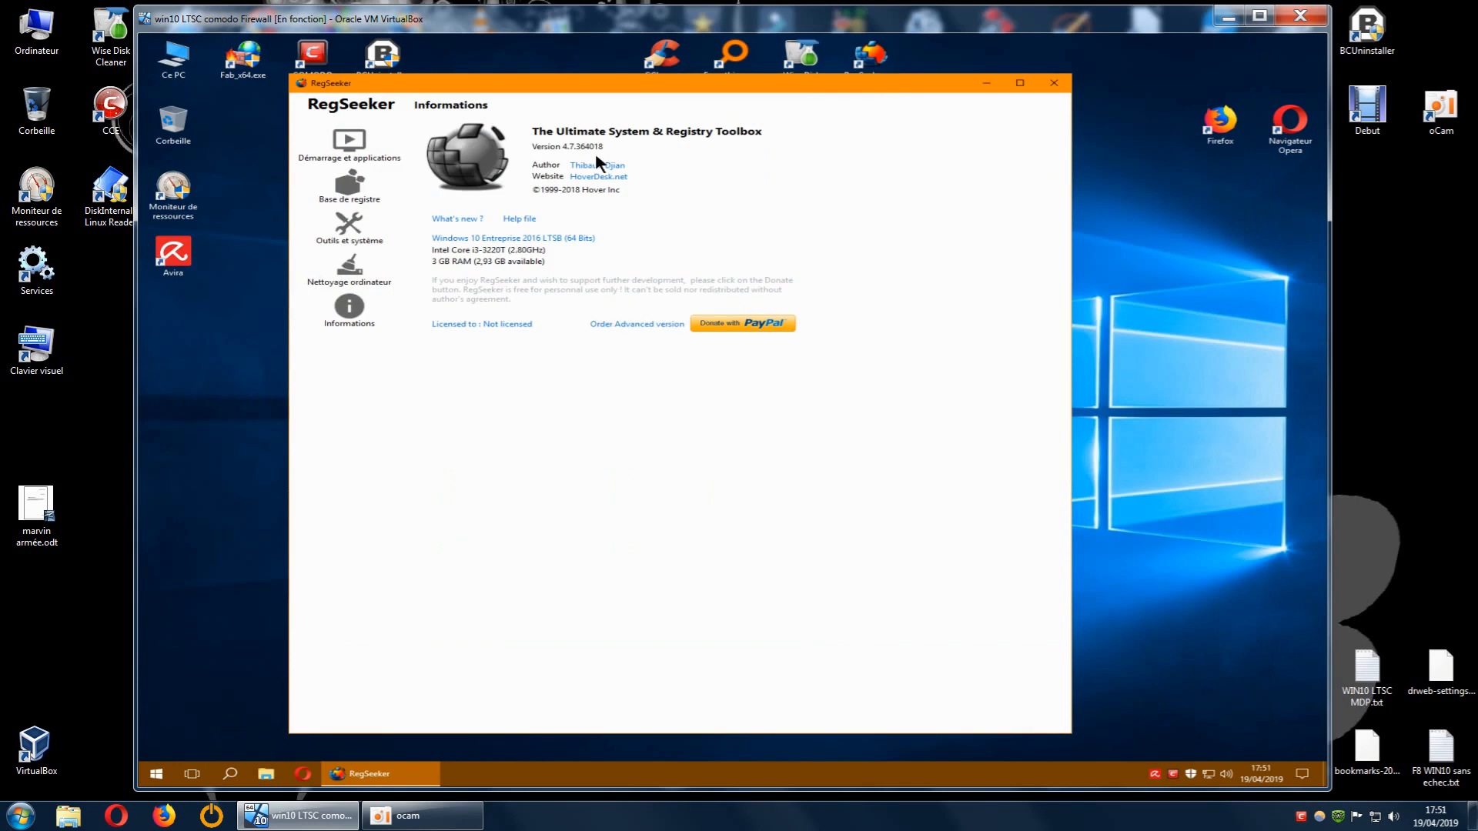
- Reopen CCleaner, compare the Avira and Avira Antivirus entries in its list of uninstallable programs, and close it
double_click(661, 54)
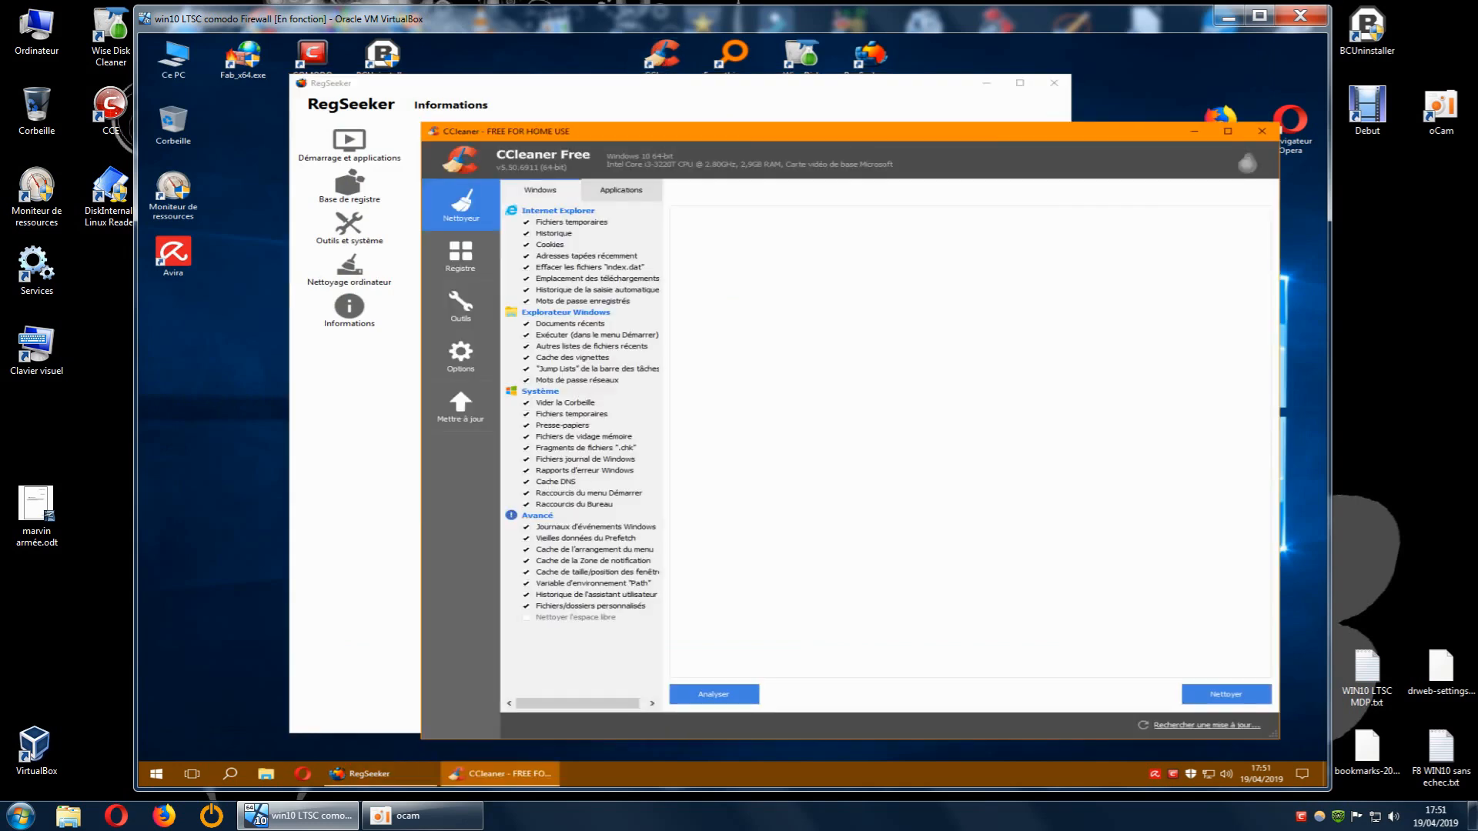
click(471, 303)
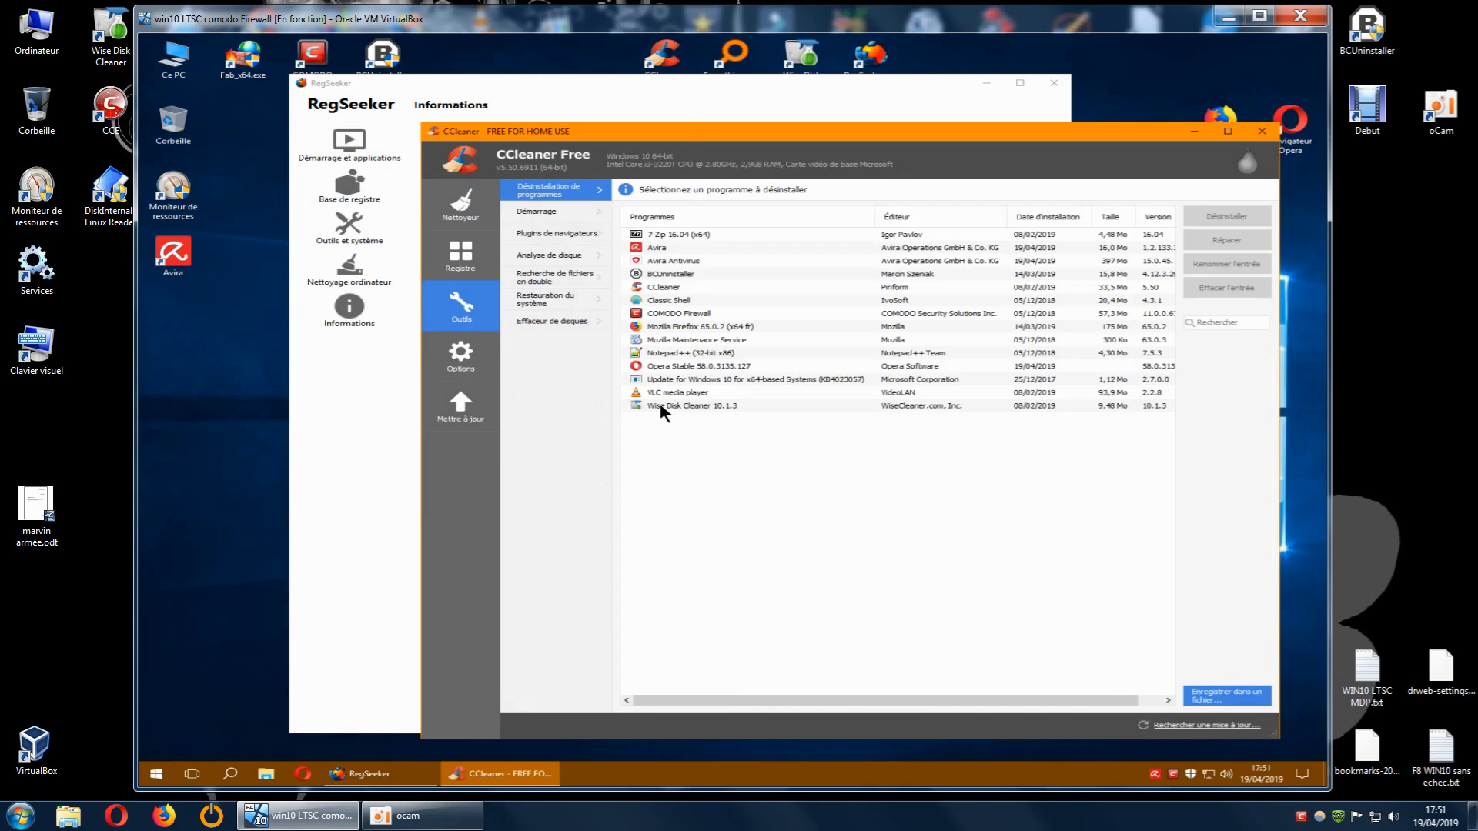
click(655, 247)
click(657, 260)
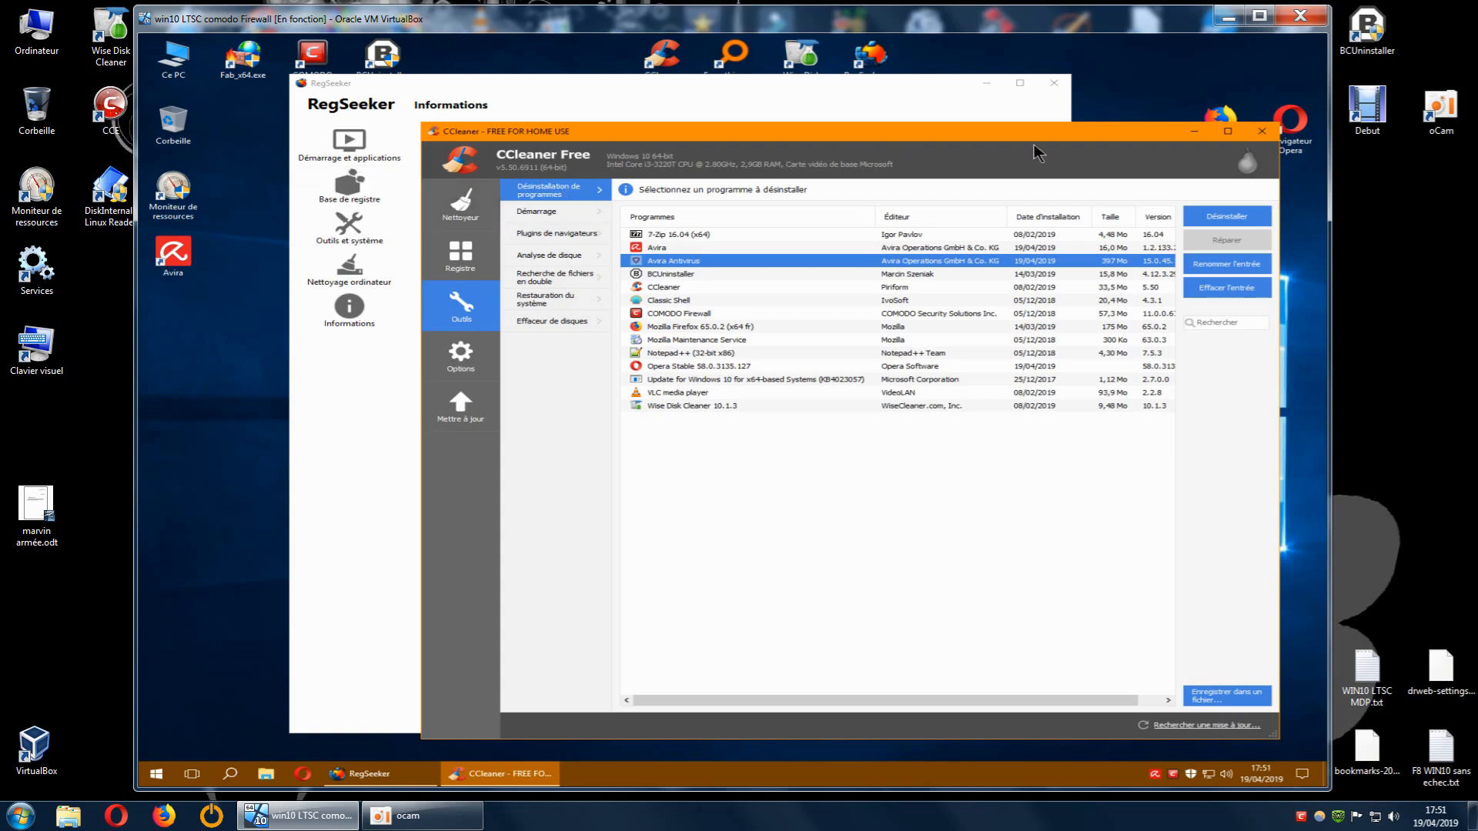
click(1263, 134)
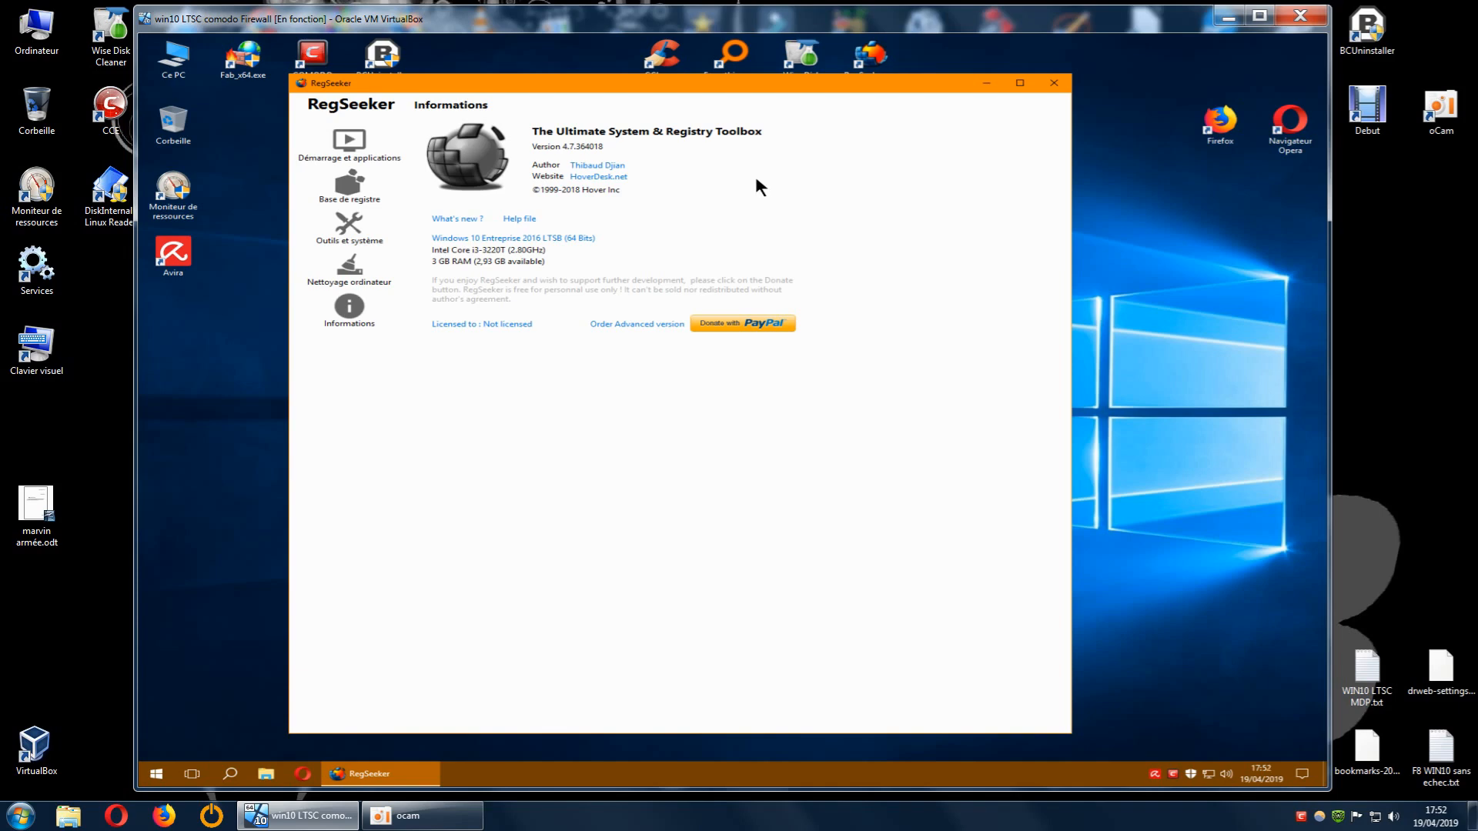
- Search the registry for avira in RegSeeker, moving and enlarging its window for the results
click(348, 191)
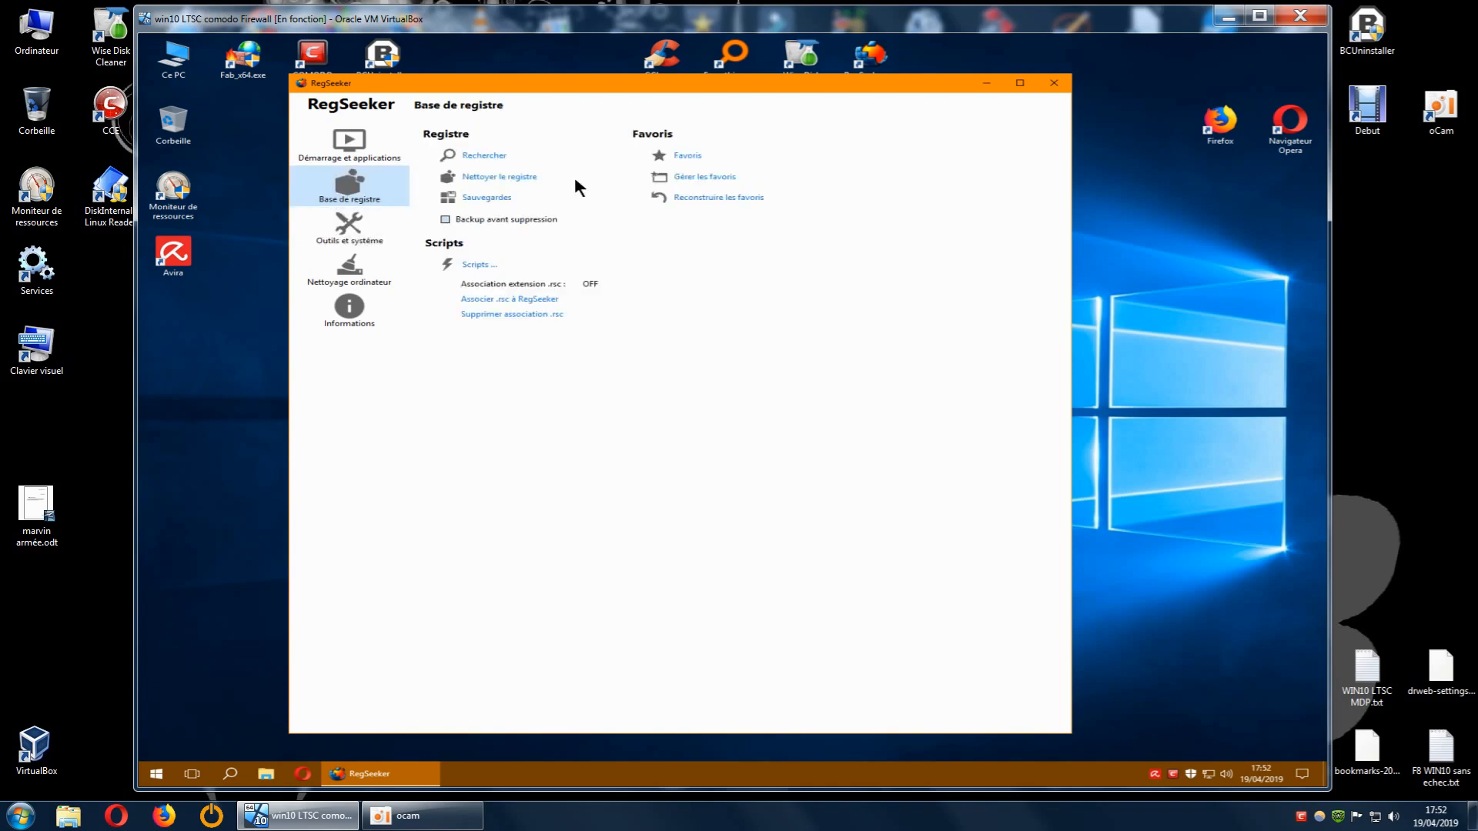
click(494, 155)
click(505, 145)
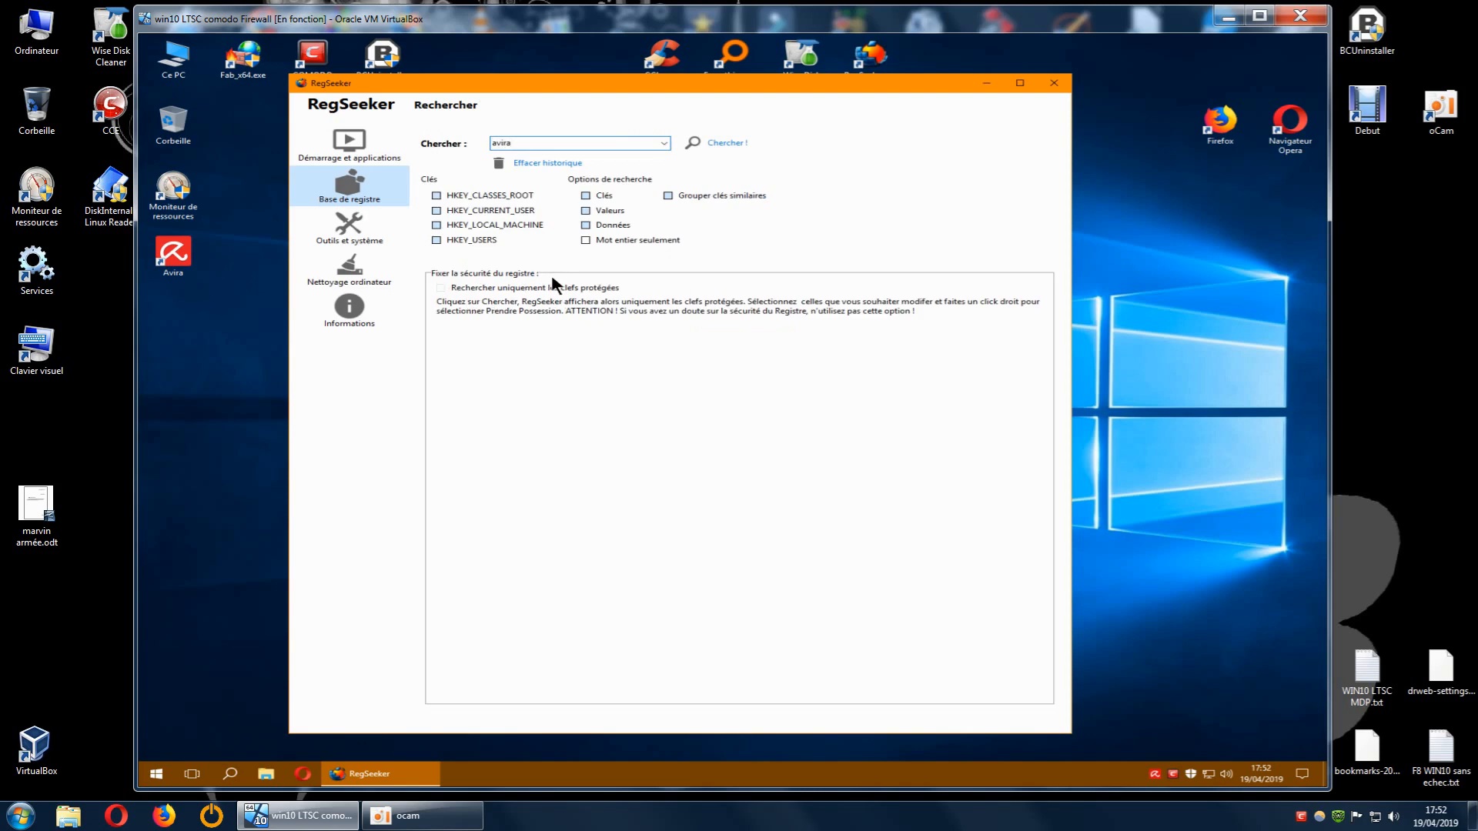
click(730, 146)
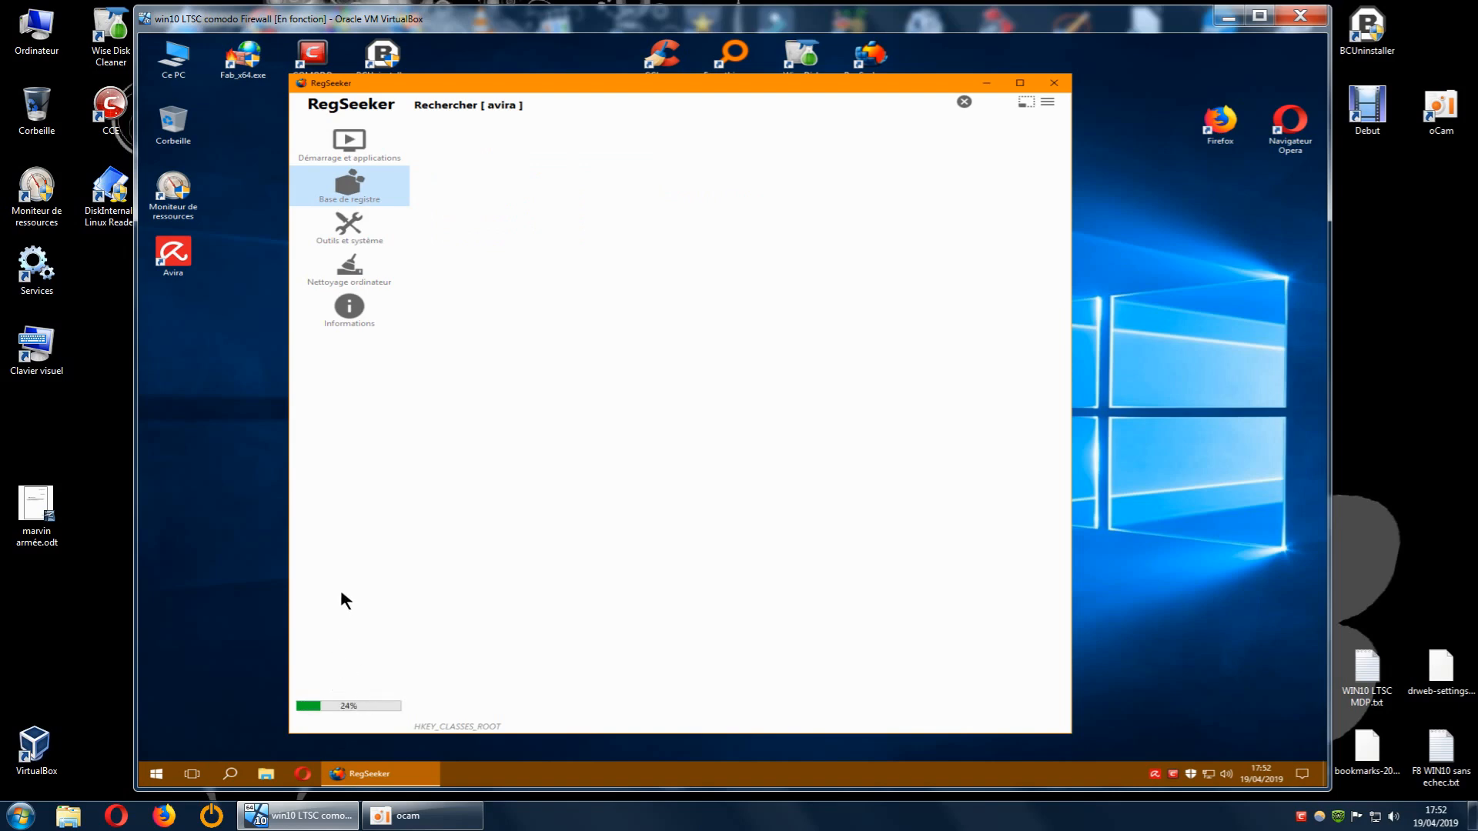
drag(675, 85, 641, 55)
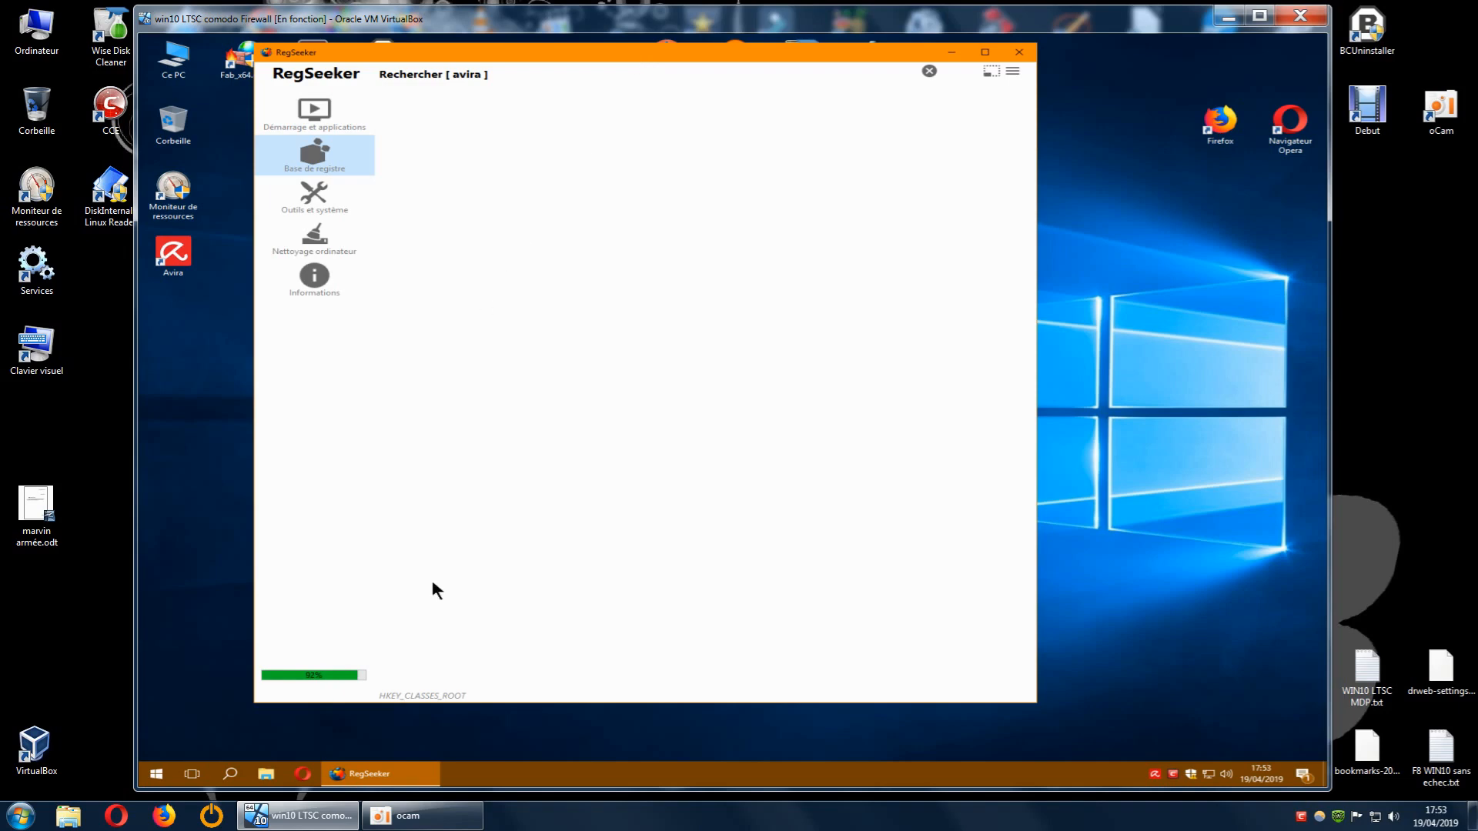
drag(1035, 702, 1079, 749)
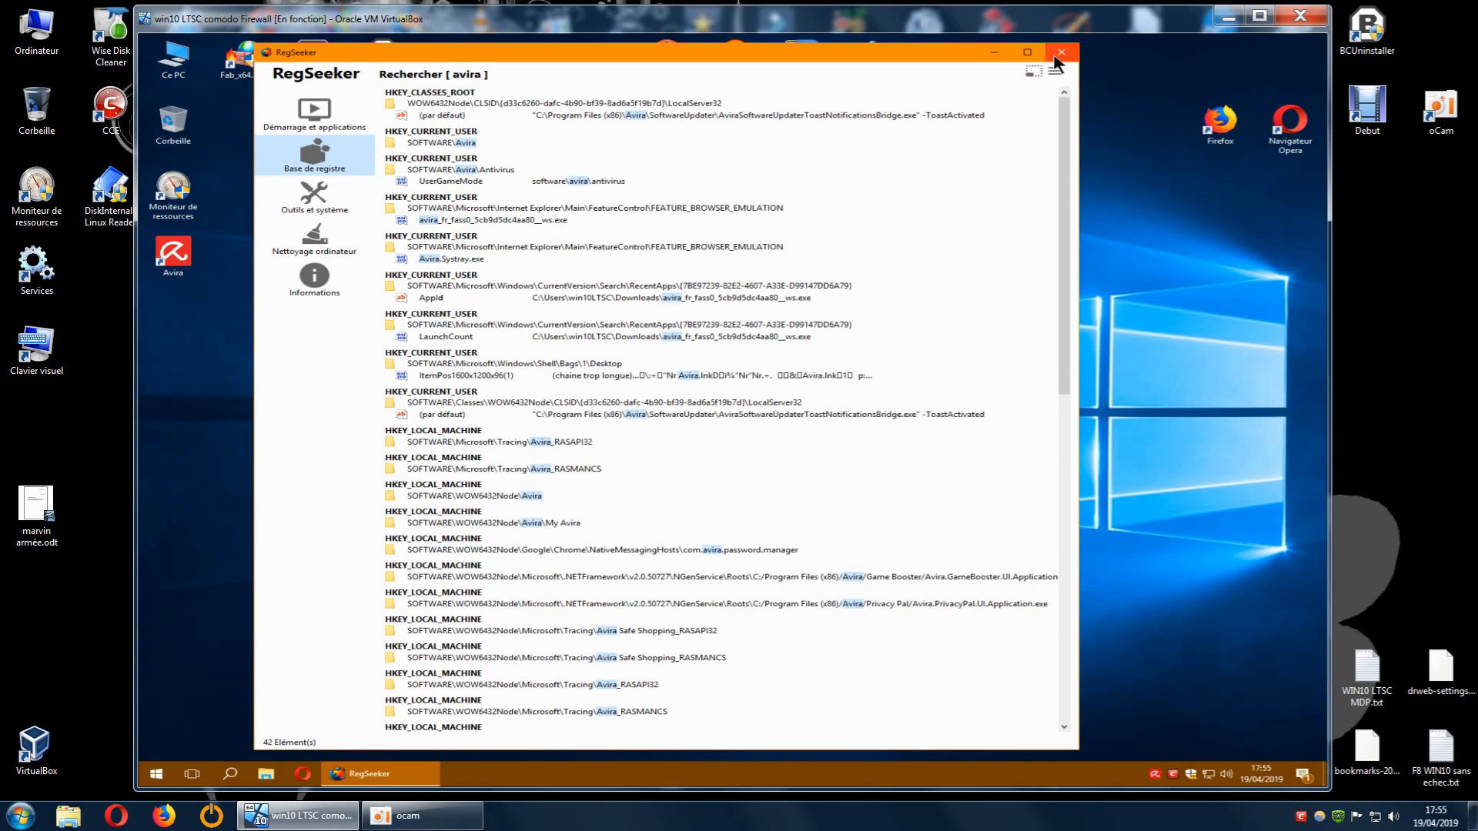
- Close the RegSeeker results window and refresh the virtual machine's desktop
click(1062, 52)
right_click(865, 226)
click(917, 280)
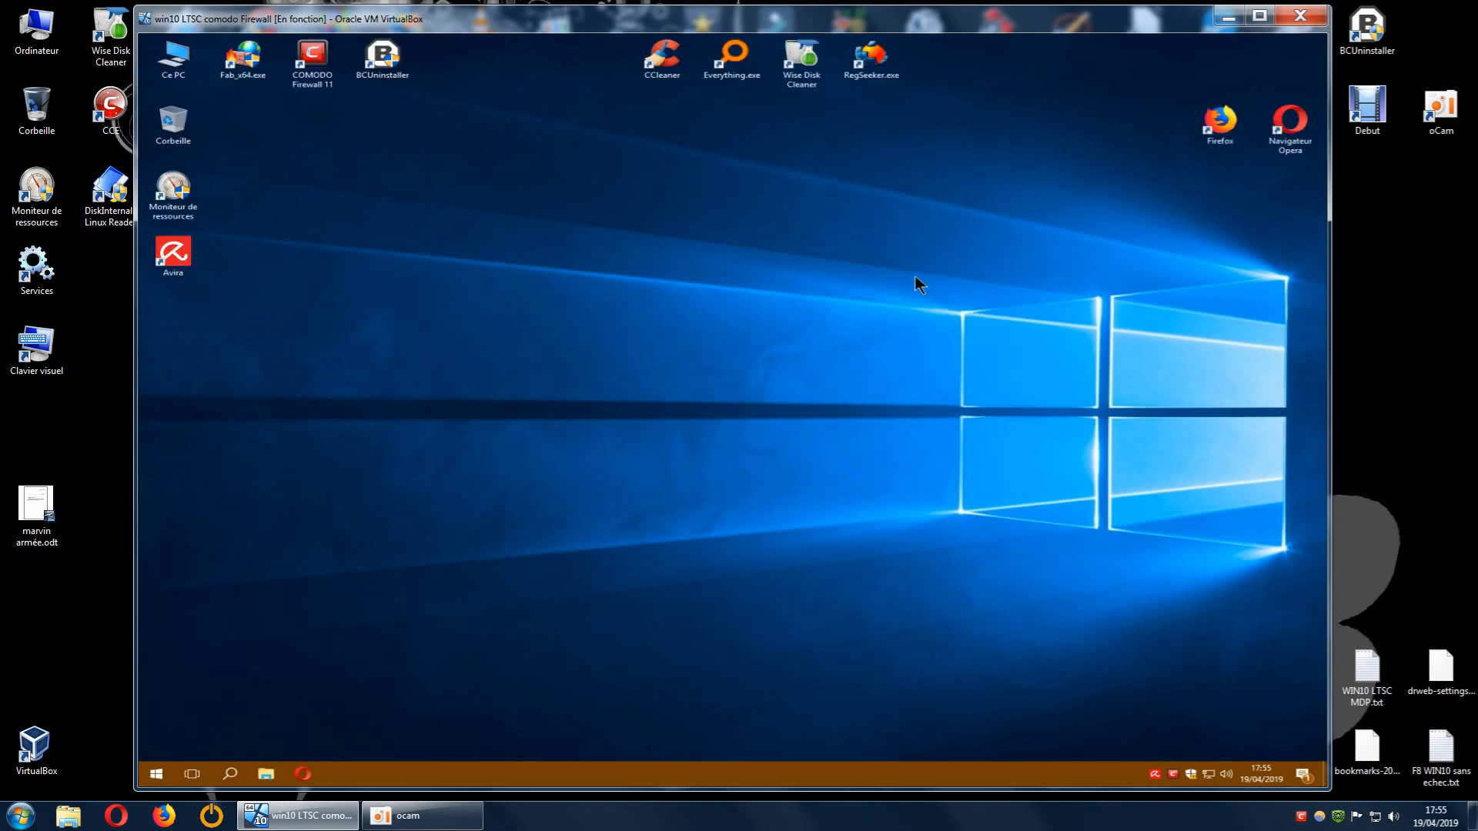
- Reopen RegSeeker and run the registry search for avira again
double_click(868, 65)
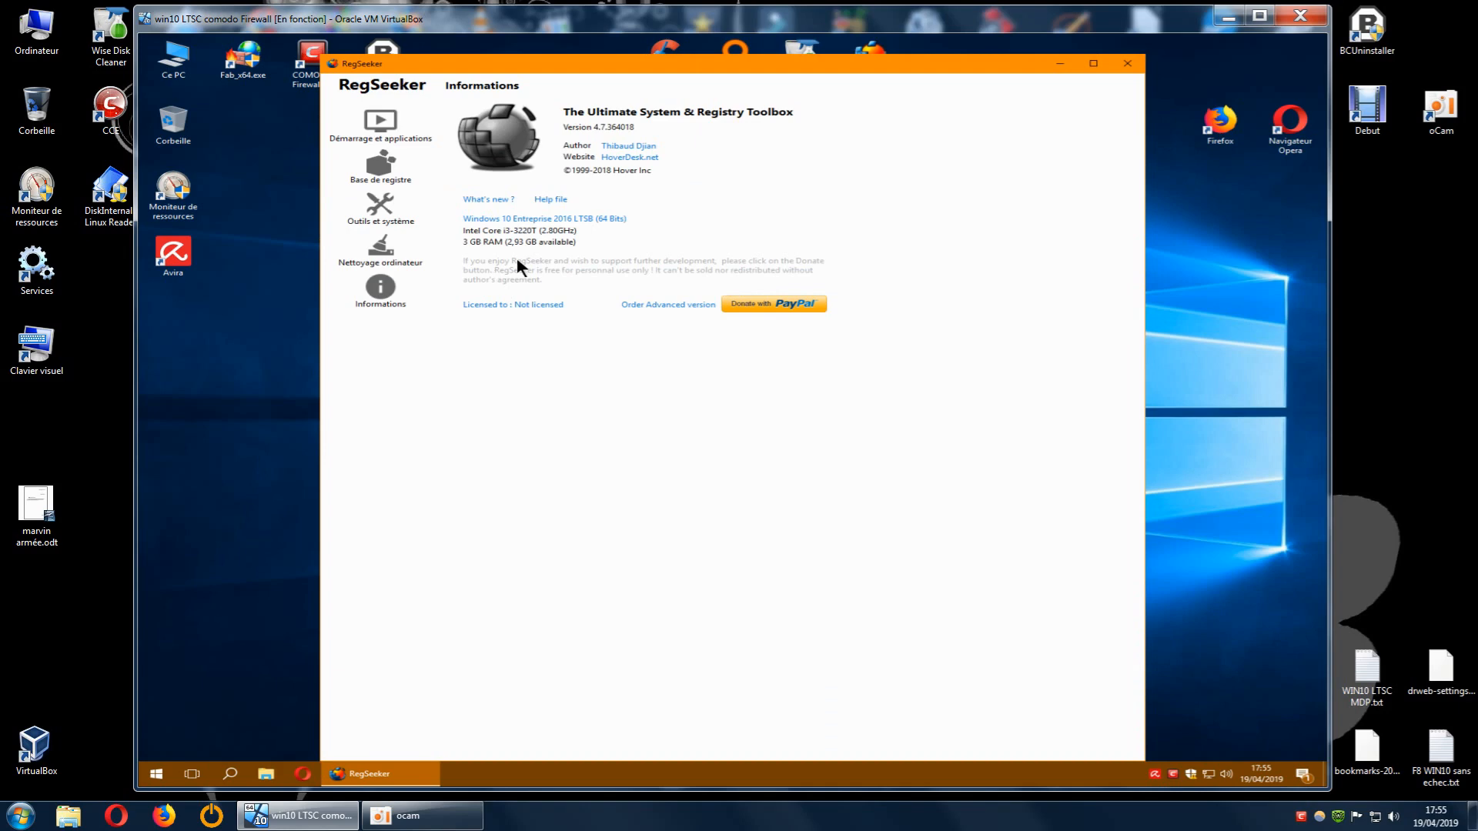
click(381, 165)
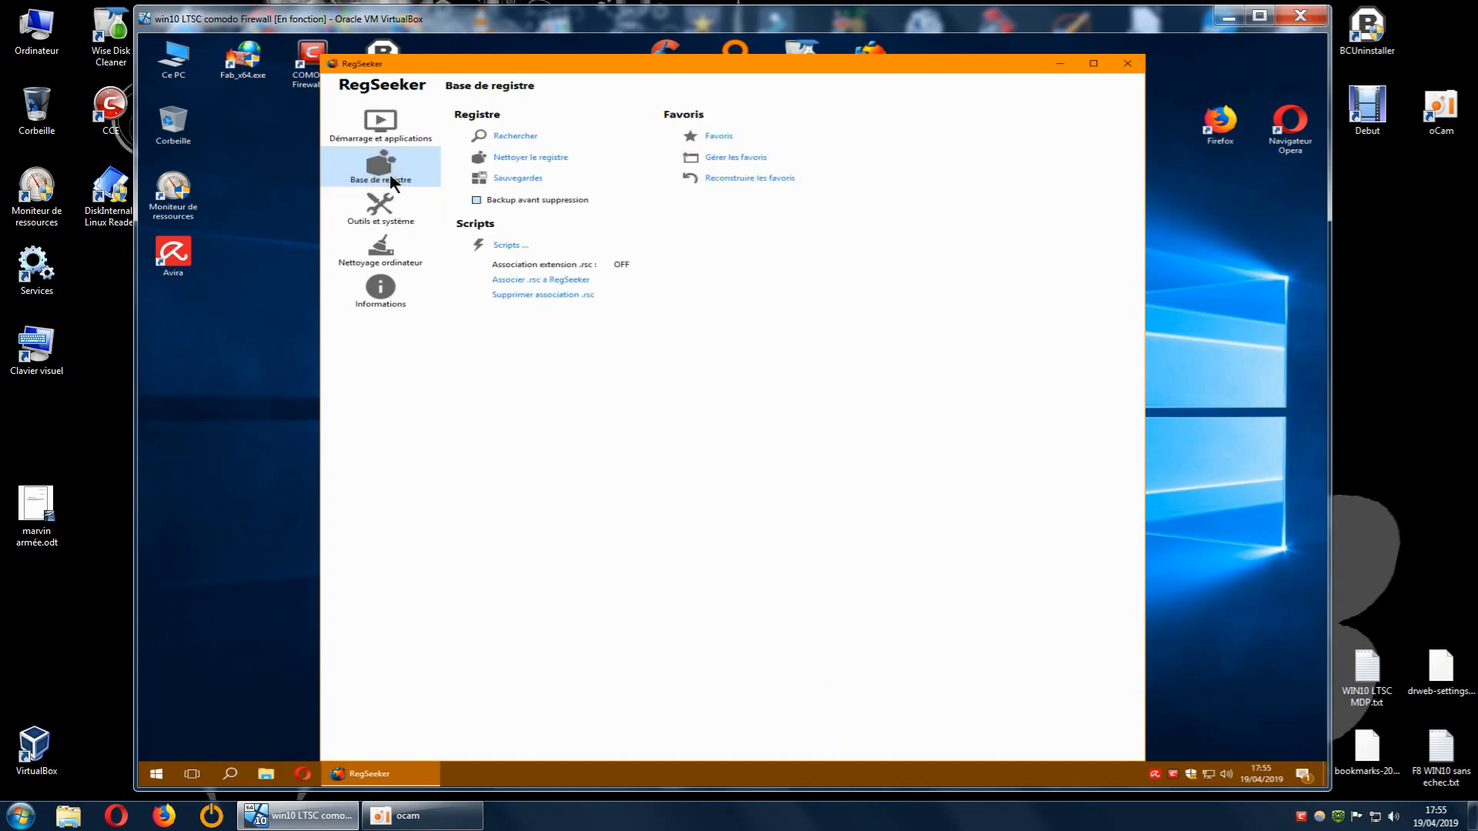
click(515, 136)
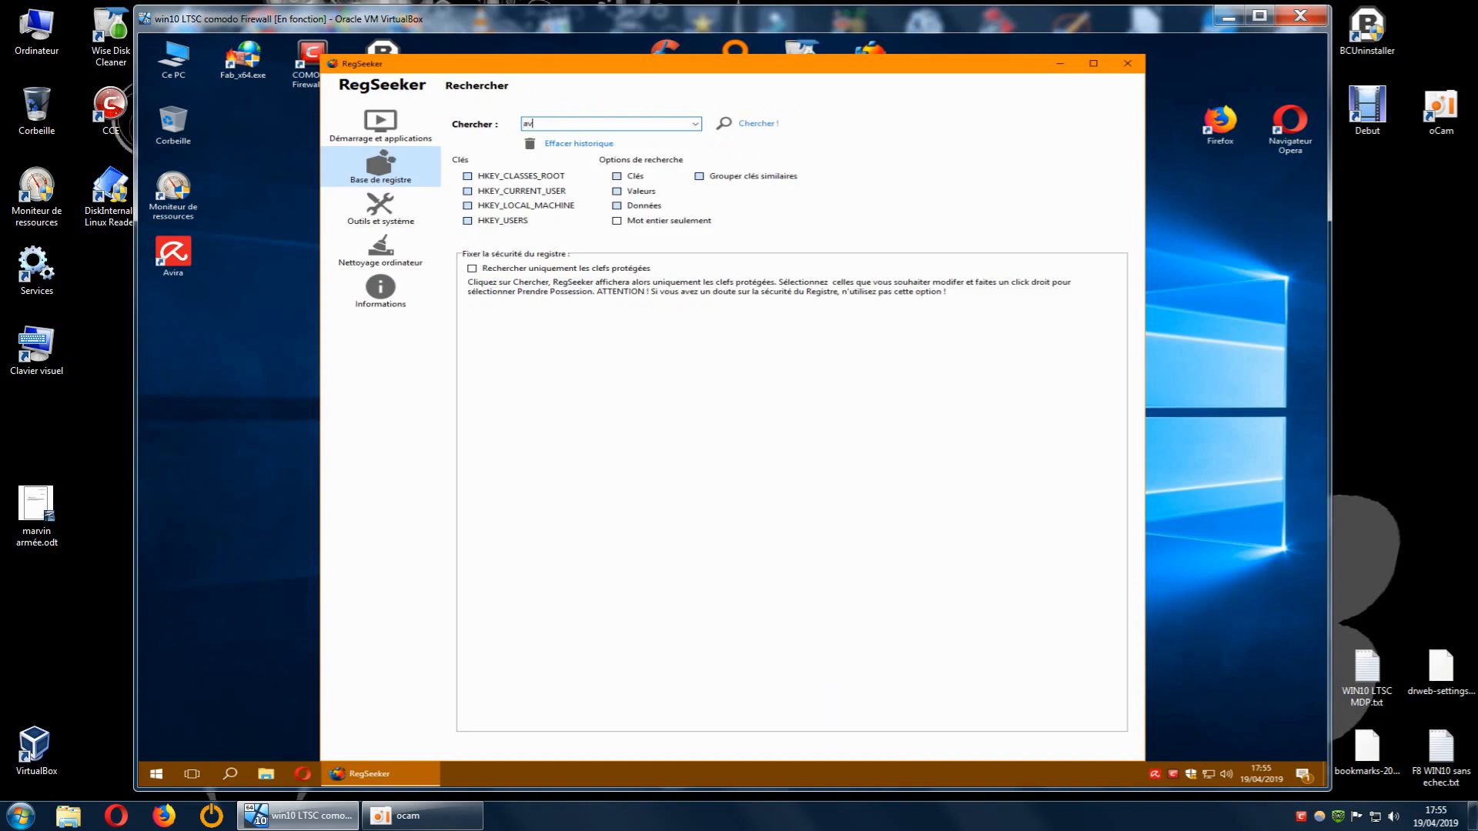
click(756, 125)
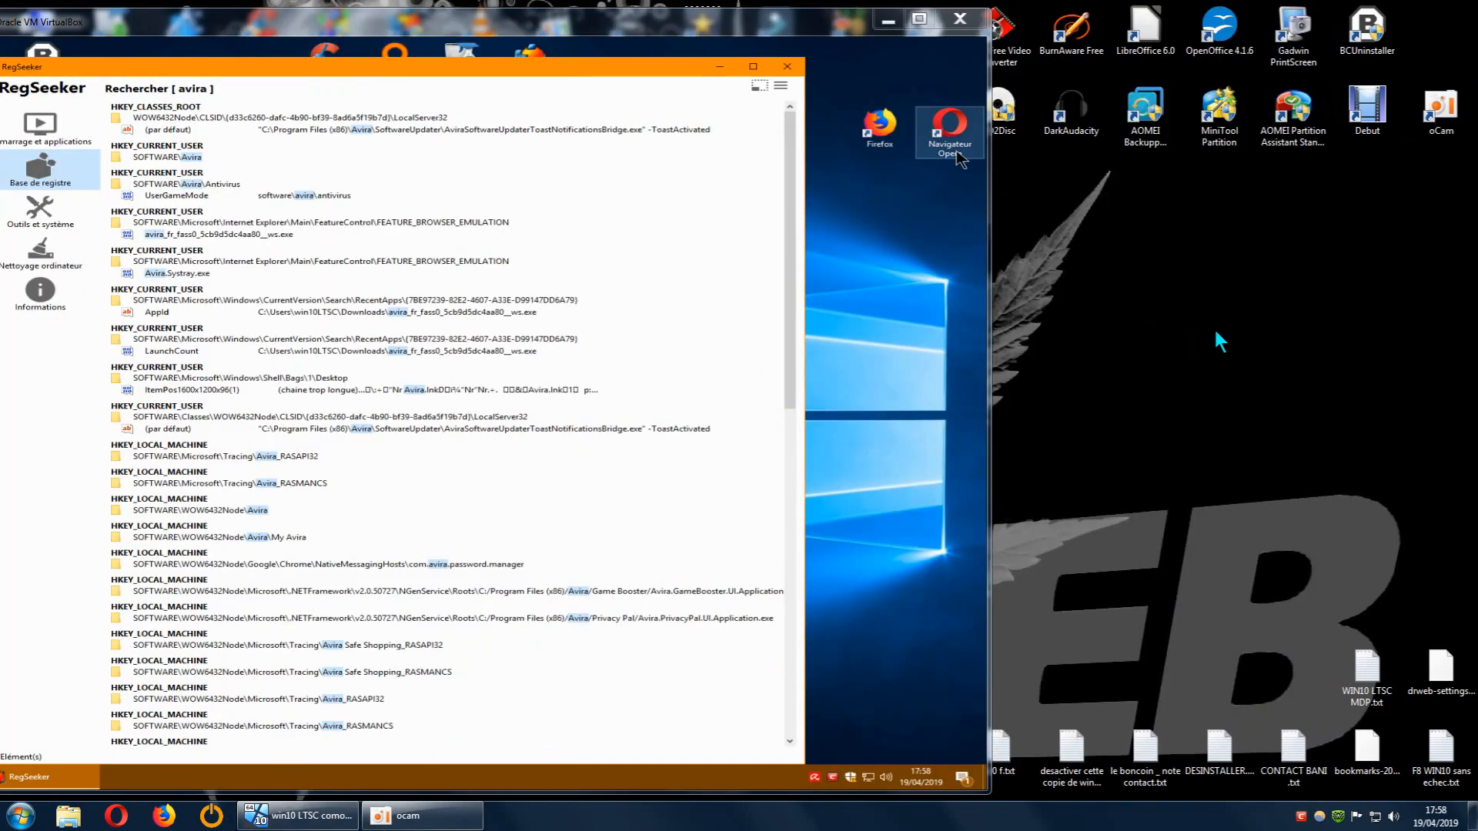
- Create a new text document on the host desktop with its default name and open it in Bloc-notes
right_click(1218, 333)
mouse_move(1278, 455)
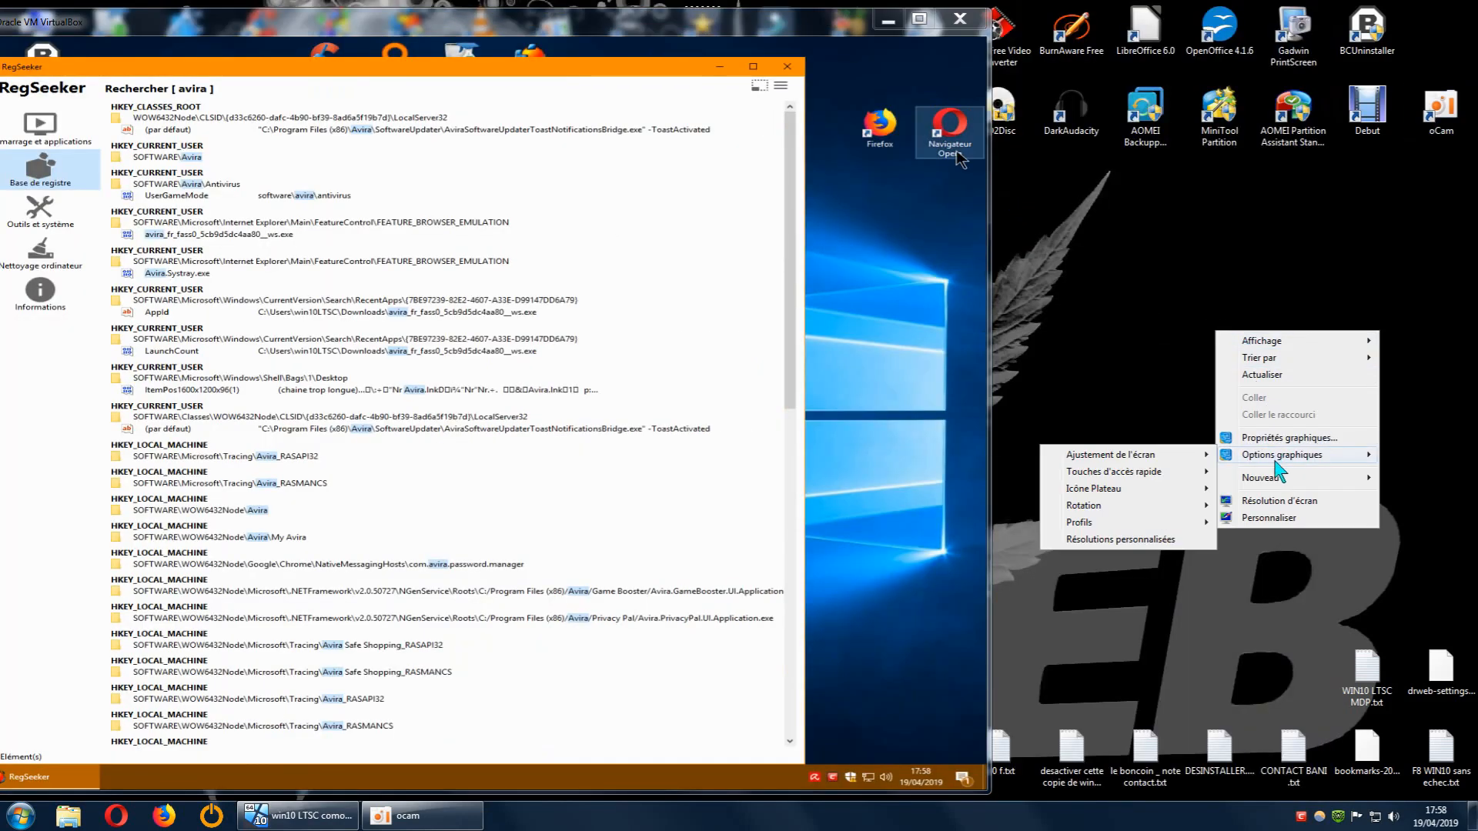
mouse_move(1283, 345)
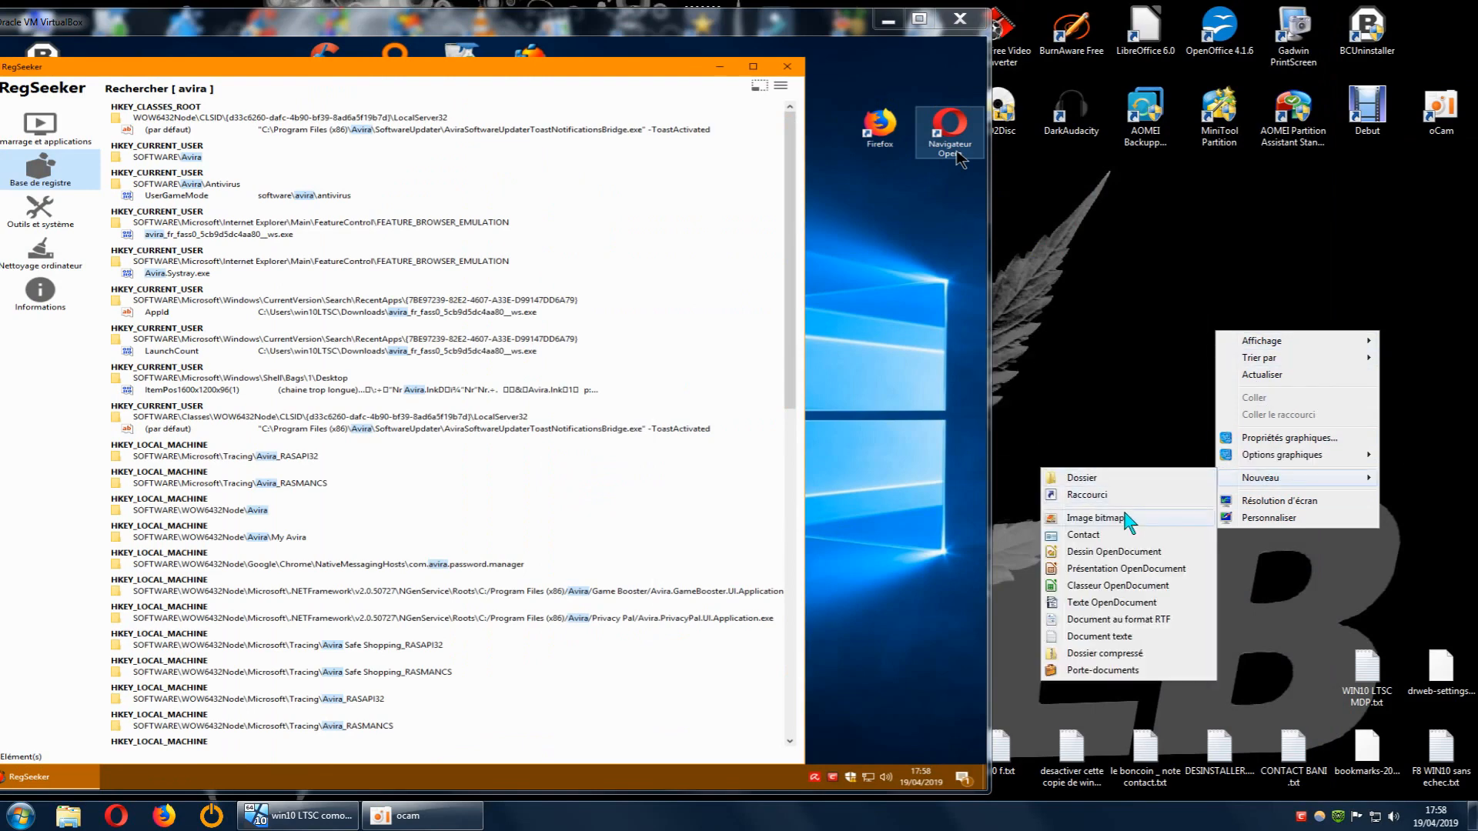
click(1122, 637)
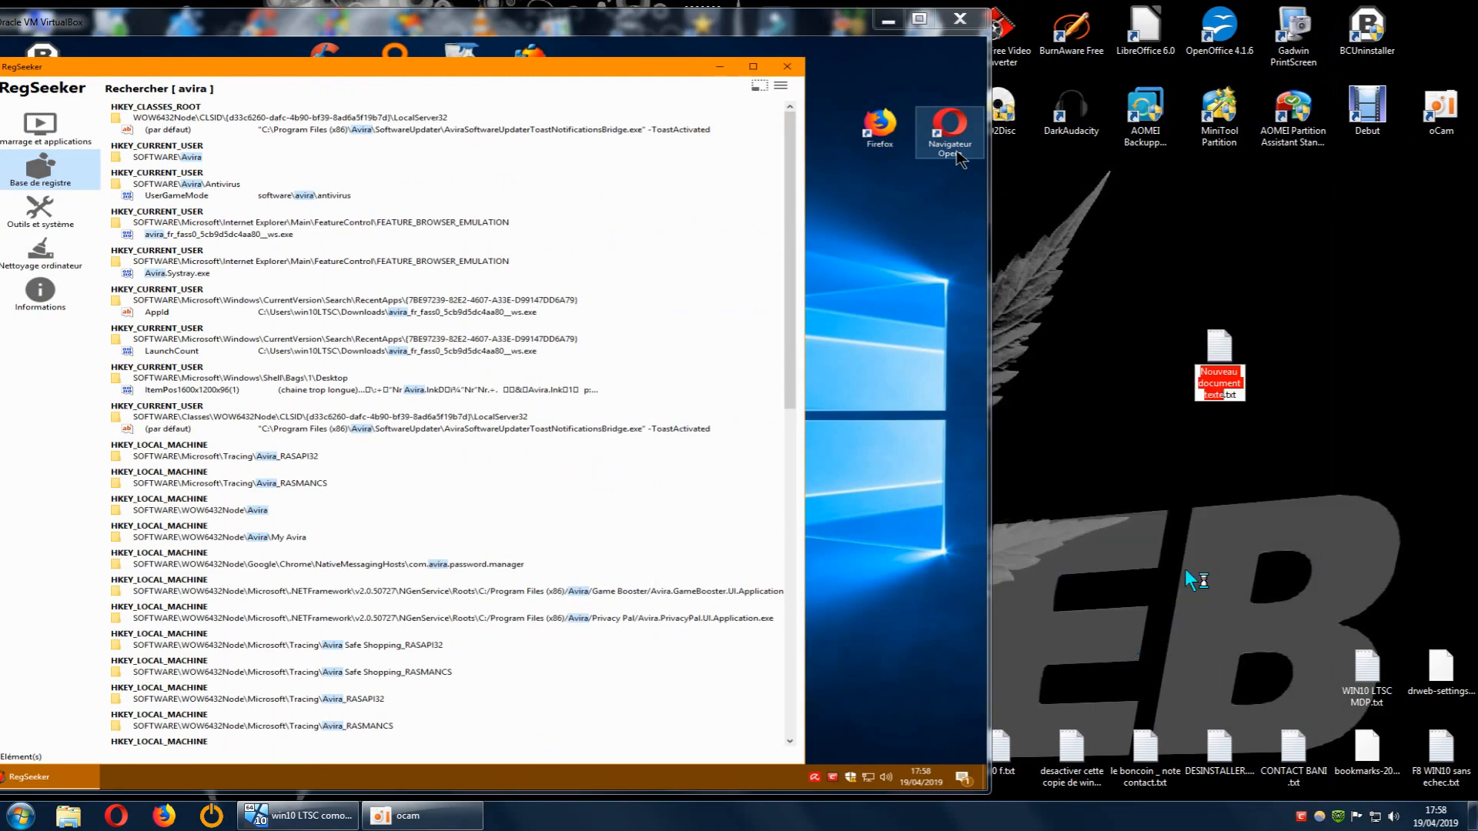
key(Return)
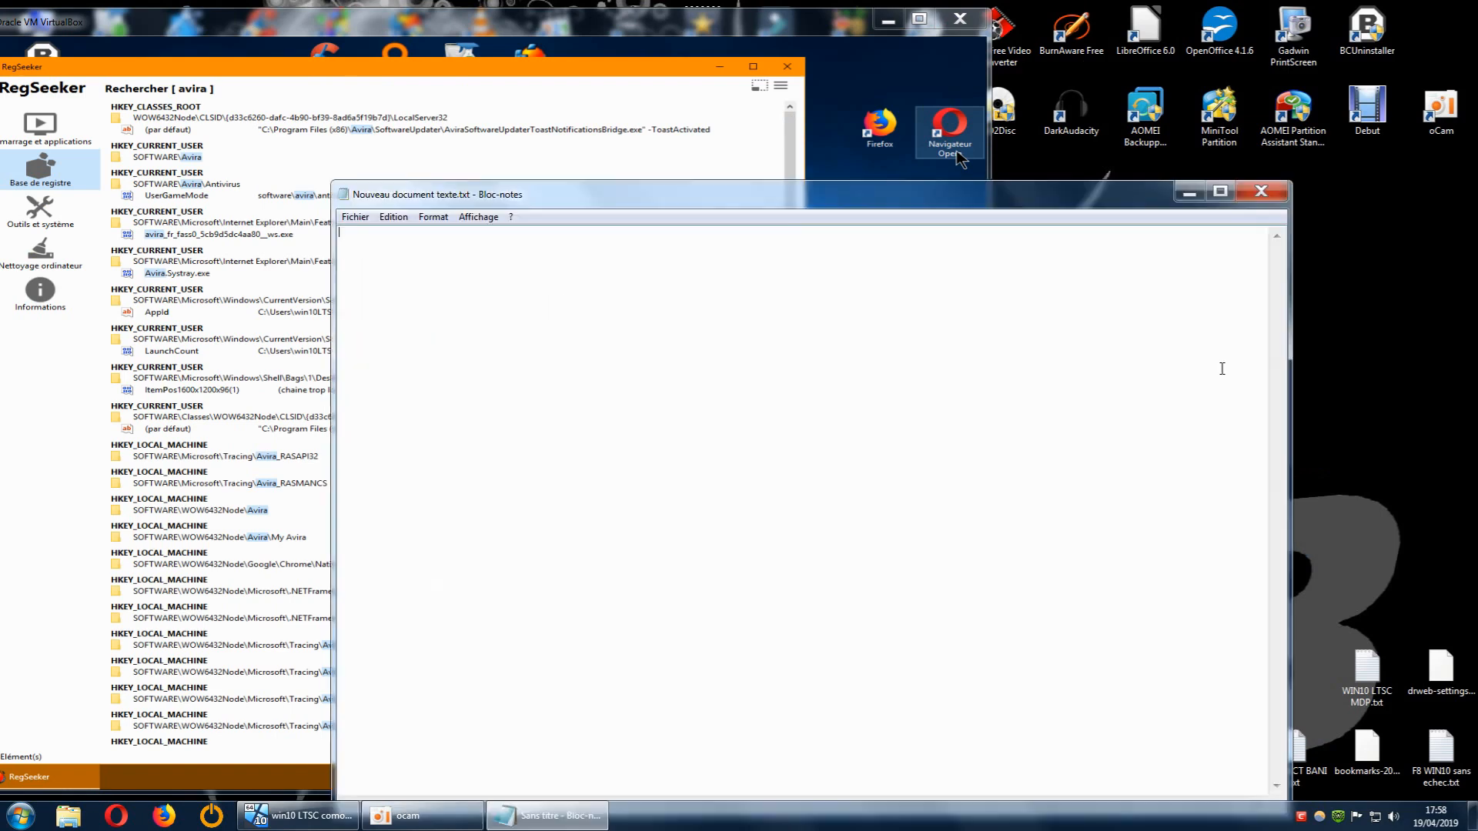
- Write the note "AVIRA = 42 cle registre" in the new text document and close it
drag(754, 201, 1088, 184)
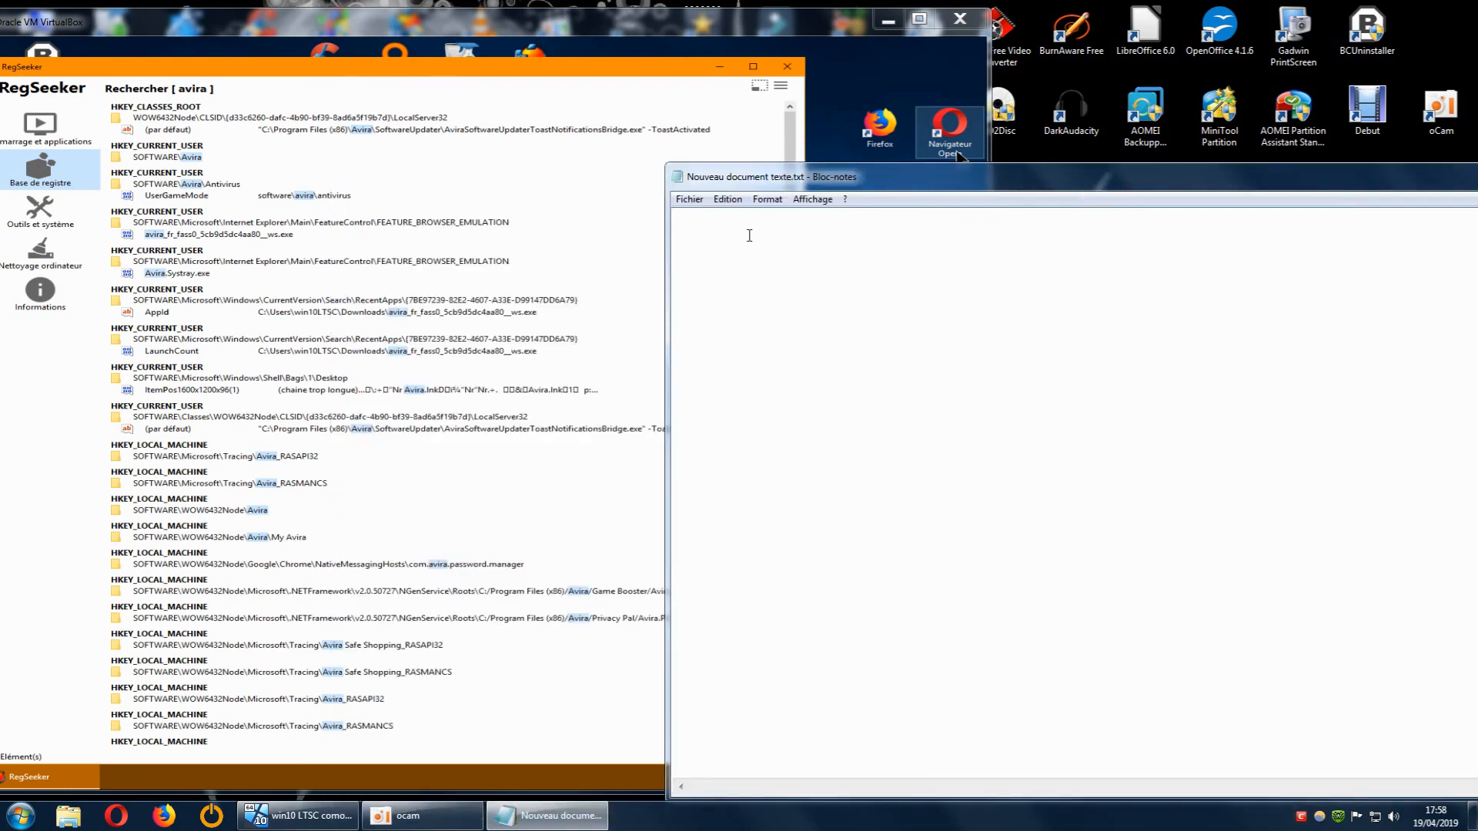
text(AVIRA = 42 cle registre)
drag(976, 183, 656, 129)
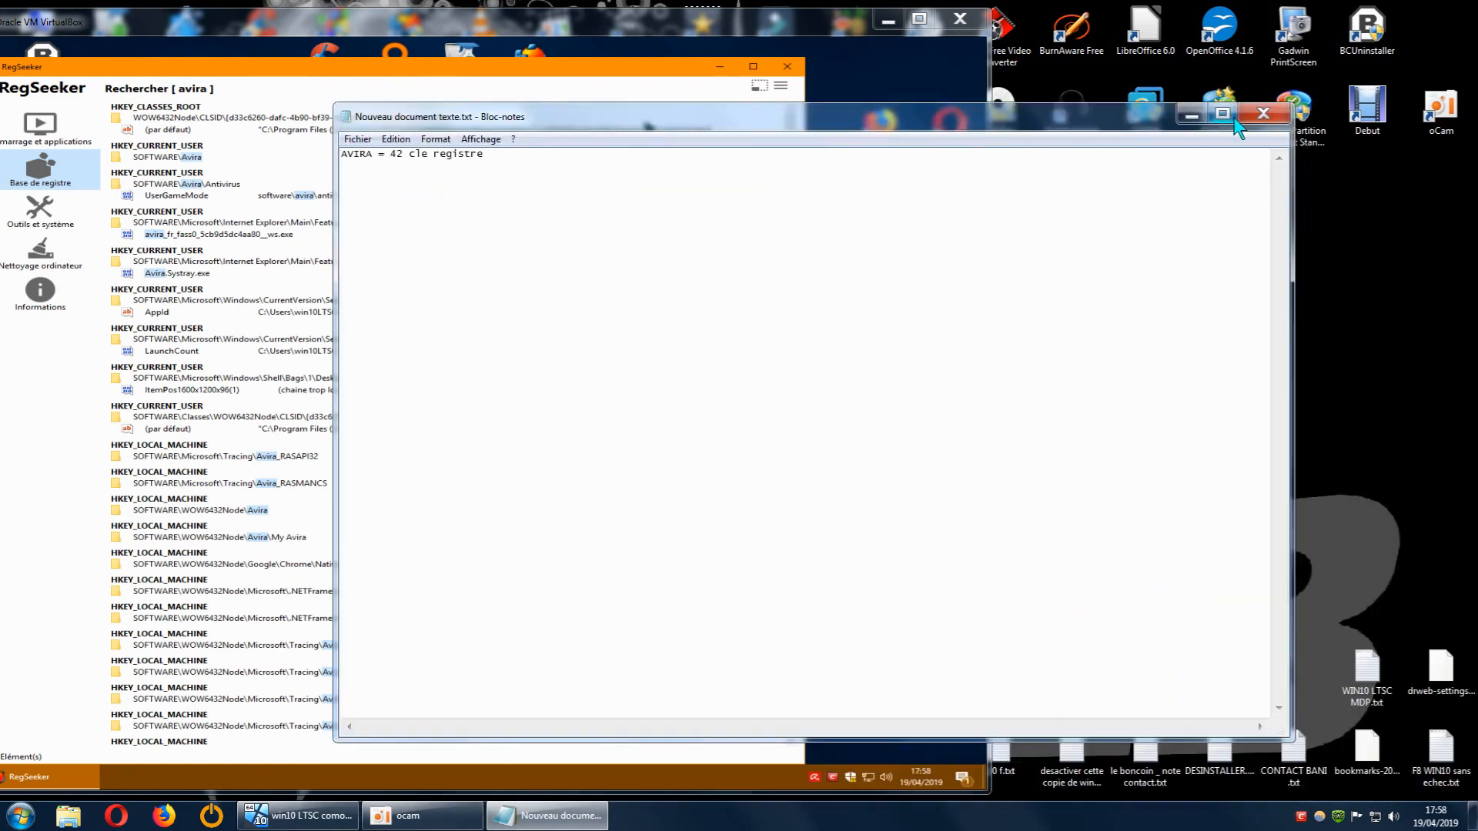
click(1257, 117)
- Bring the VirtualBox window back into full view over the host desktop and close RegSeeker
click(665, 426)
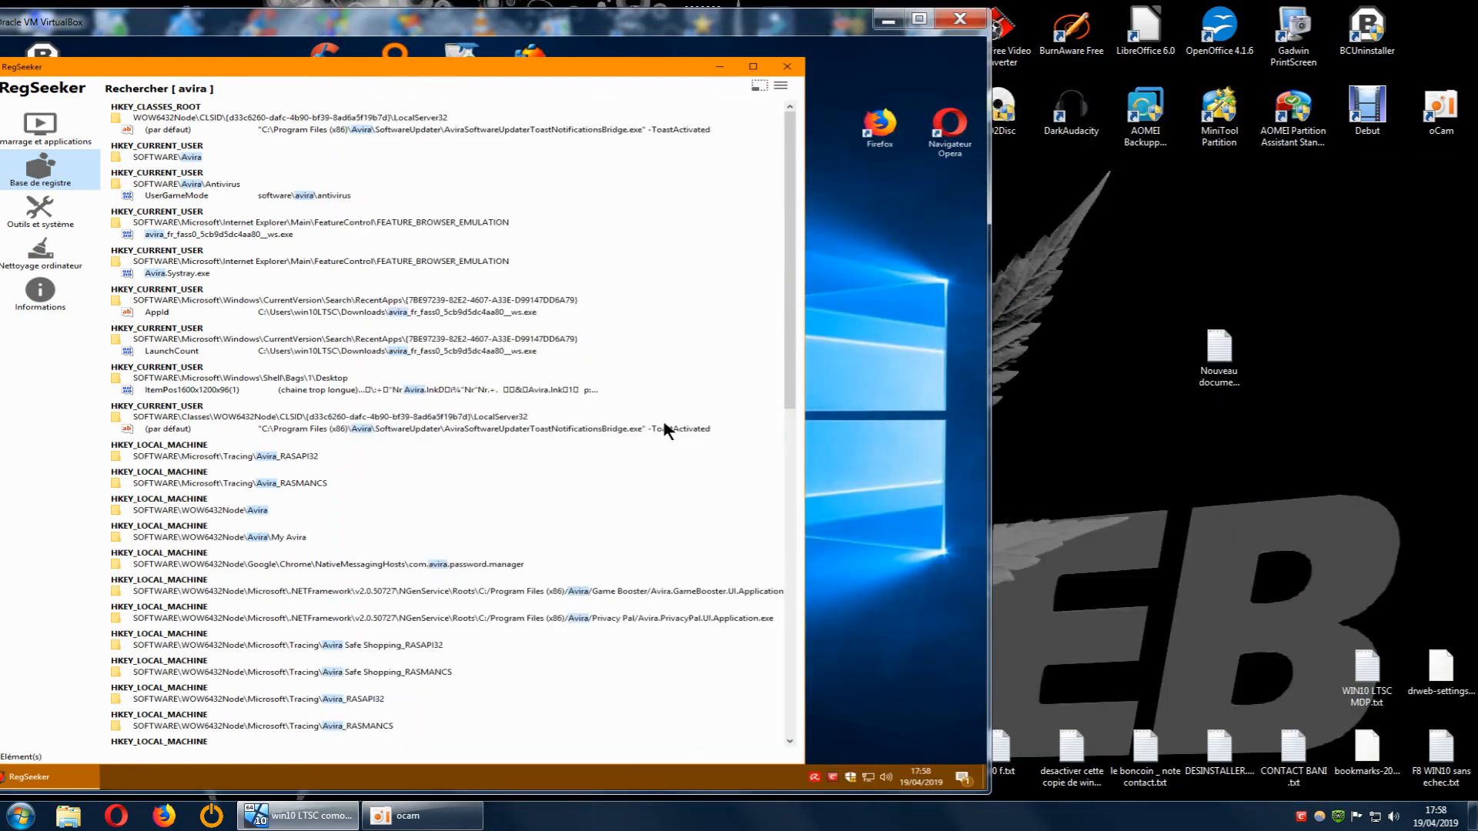
drag(808, 25, 1167, 22)
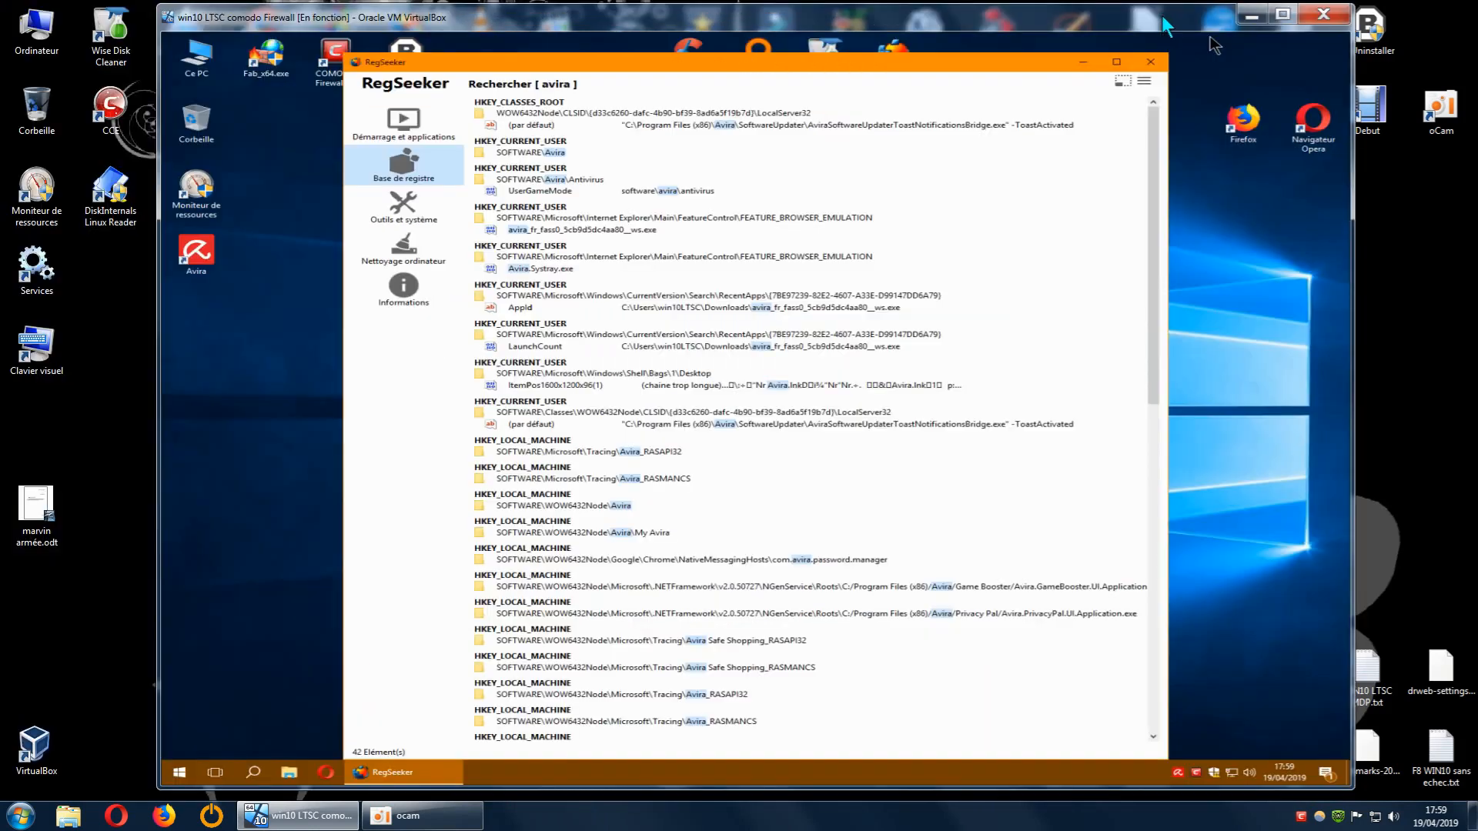
click(1146, 62)
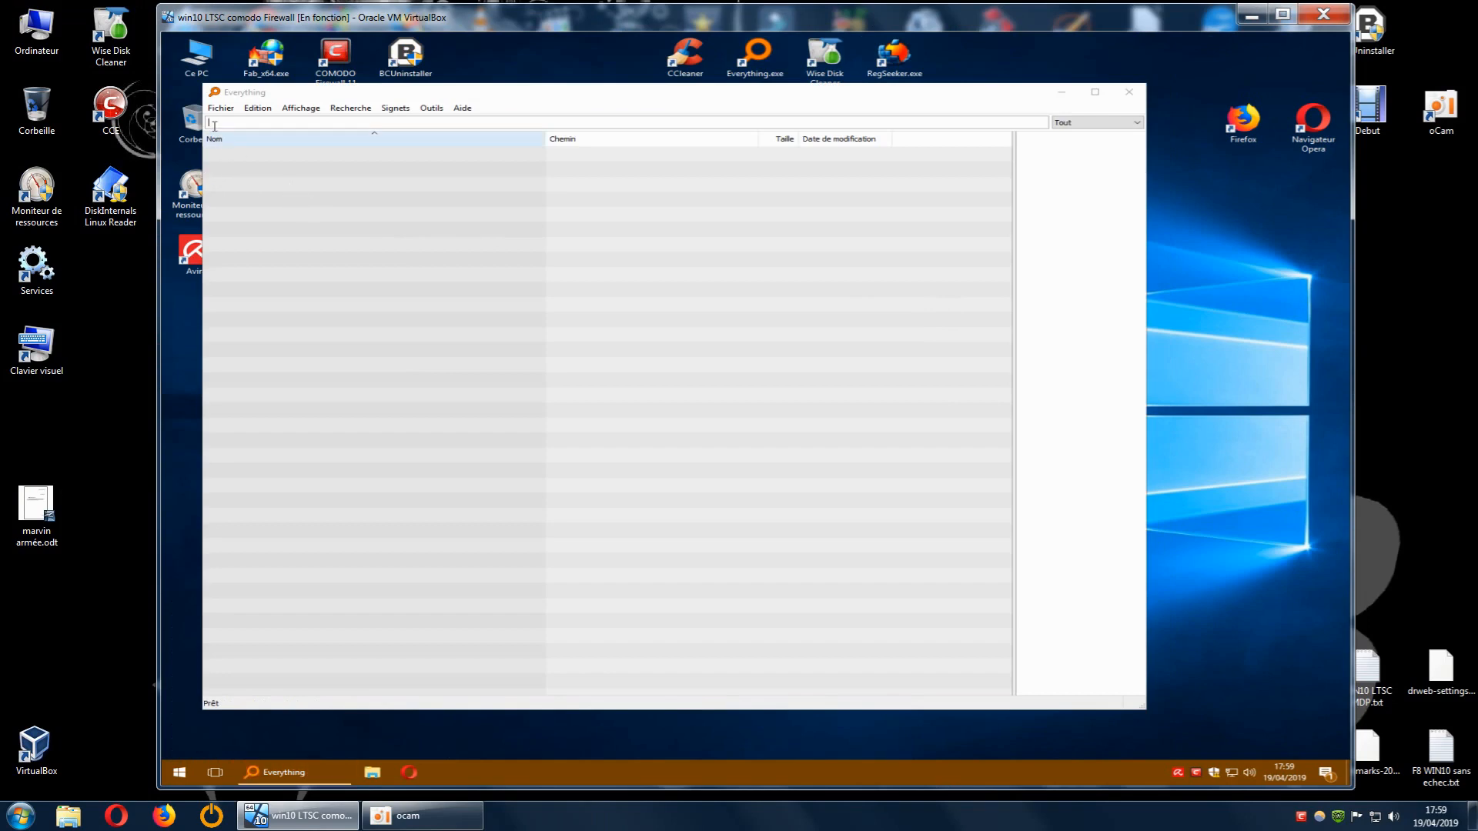
- Search for avira in Everything and look through the matching files and folders down to the end of the list
click(245, 123)
text(a)
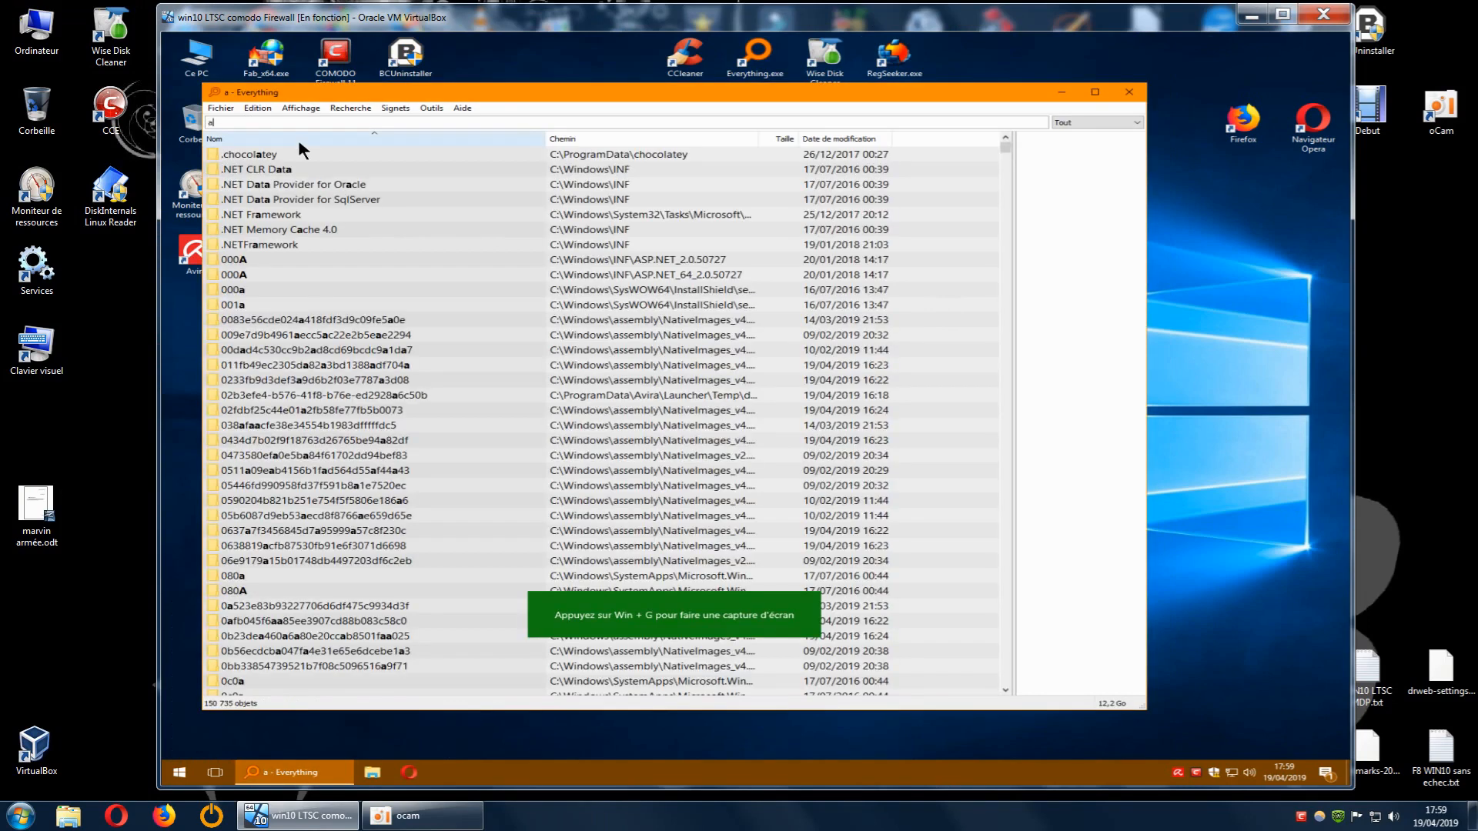
text(vira)
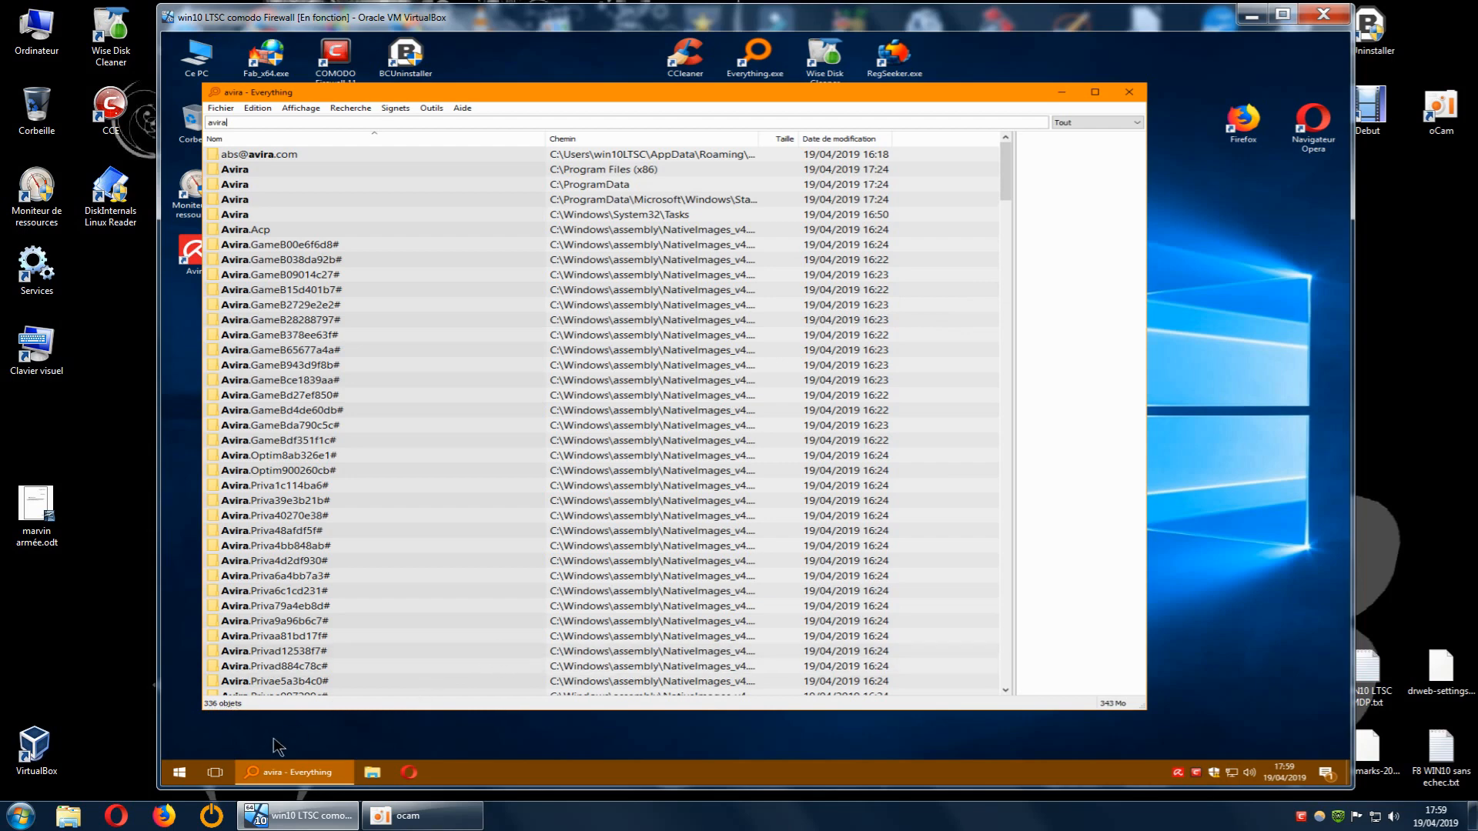
drag(250, 97, 310, 60)
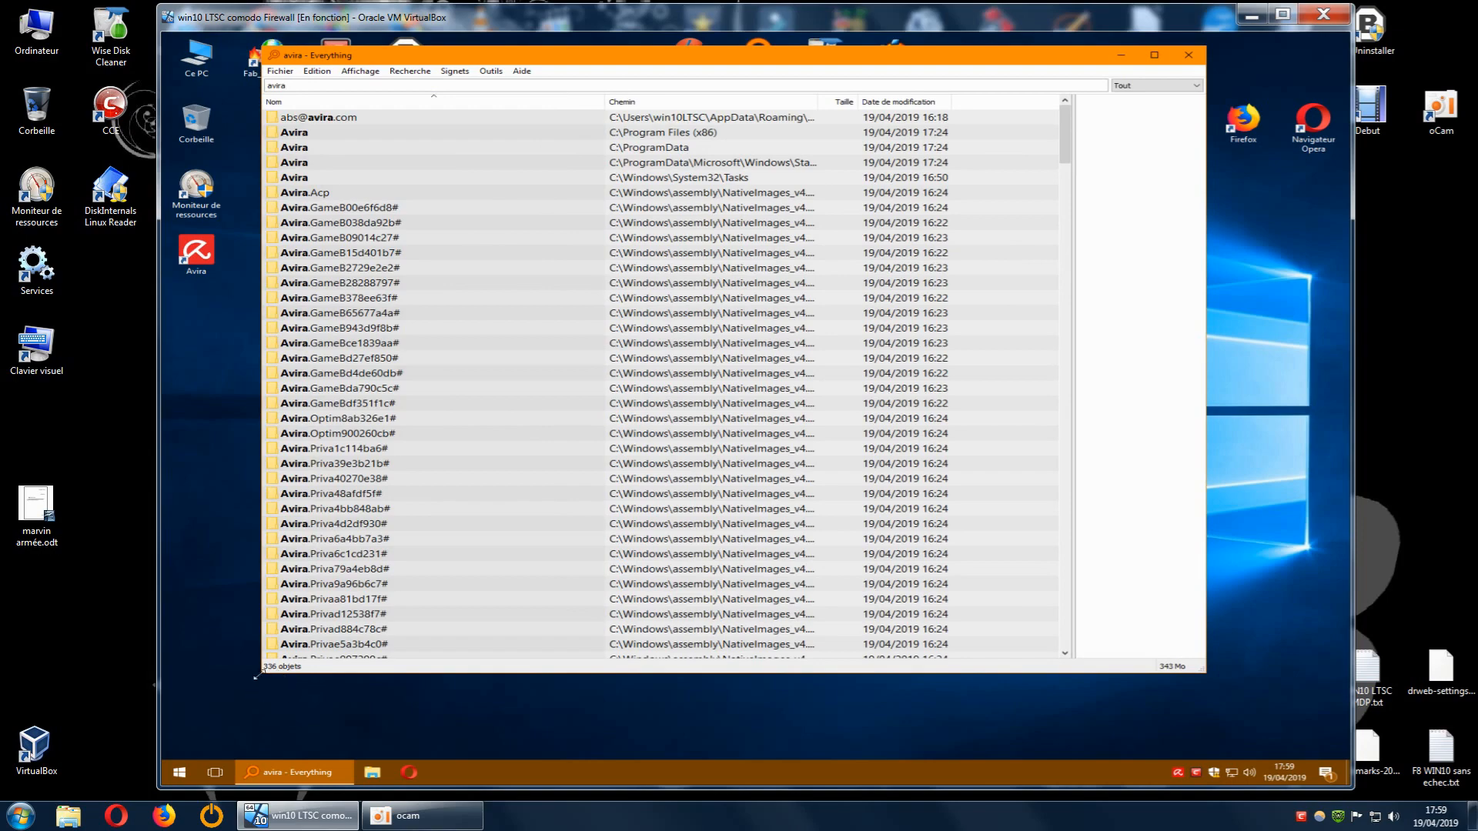
drag(1065, 158, 1137, 649)
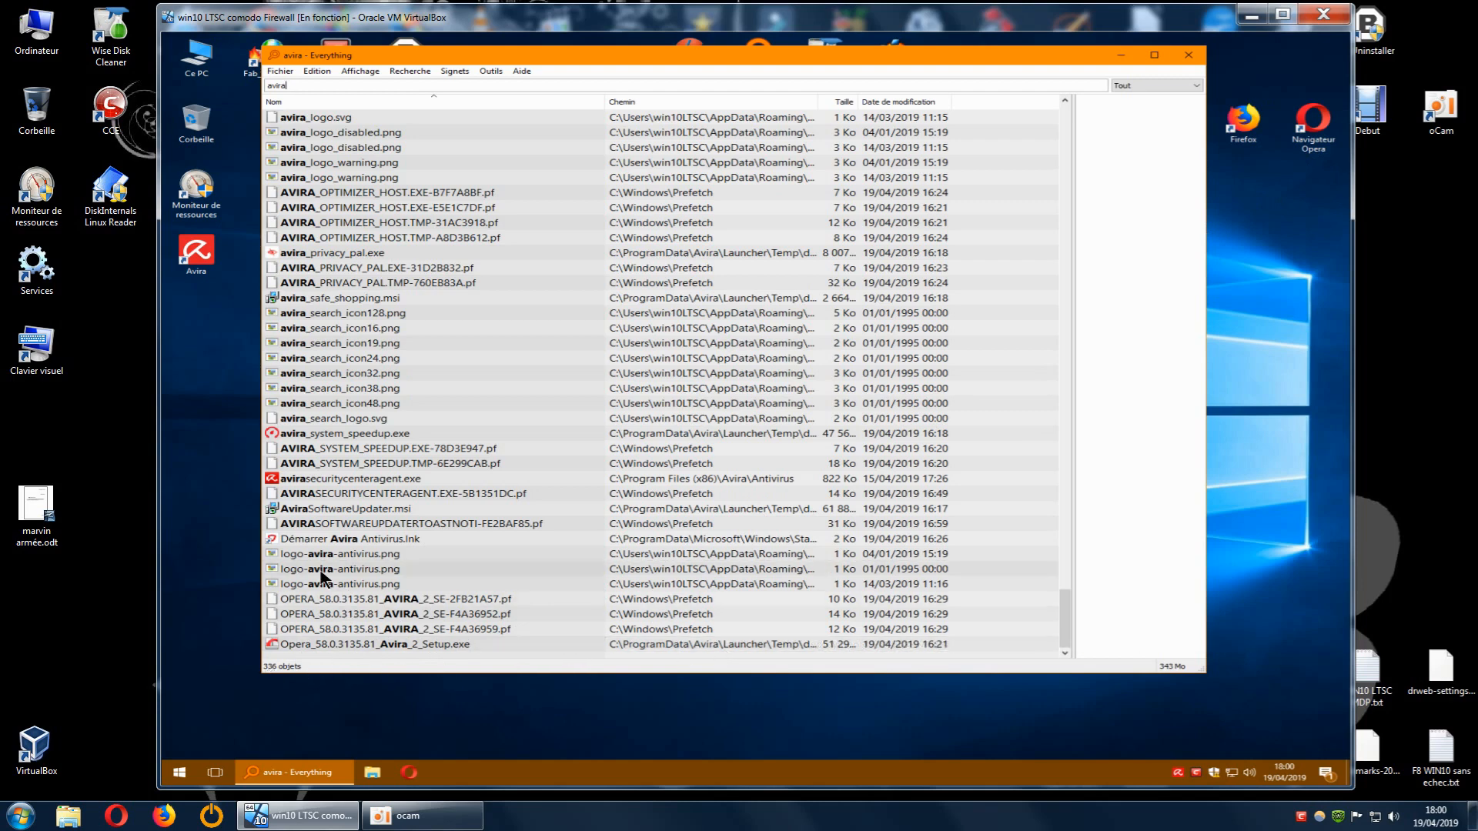
- Add the line "= 336 dossier fichier" to the note in the host desktop's new text document and close it with the change saved
scroll(461, 500, up, 5)
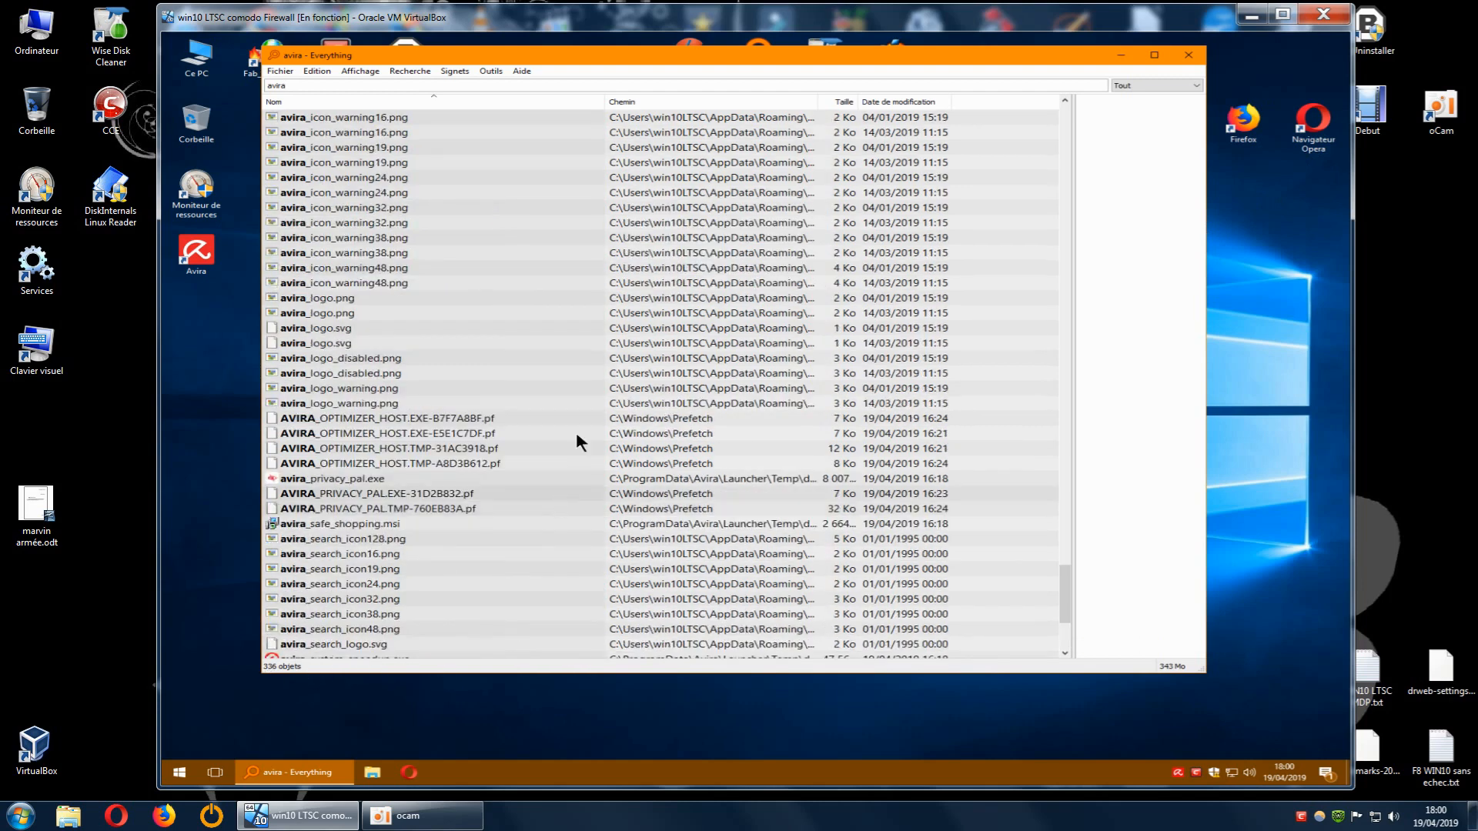
drag(1190, 42, 1020, 37)
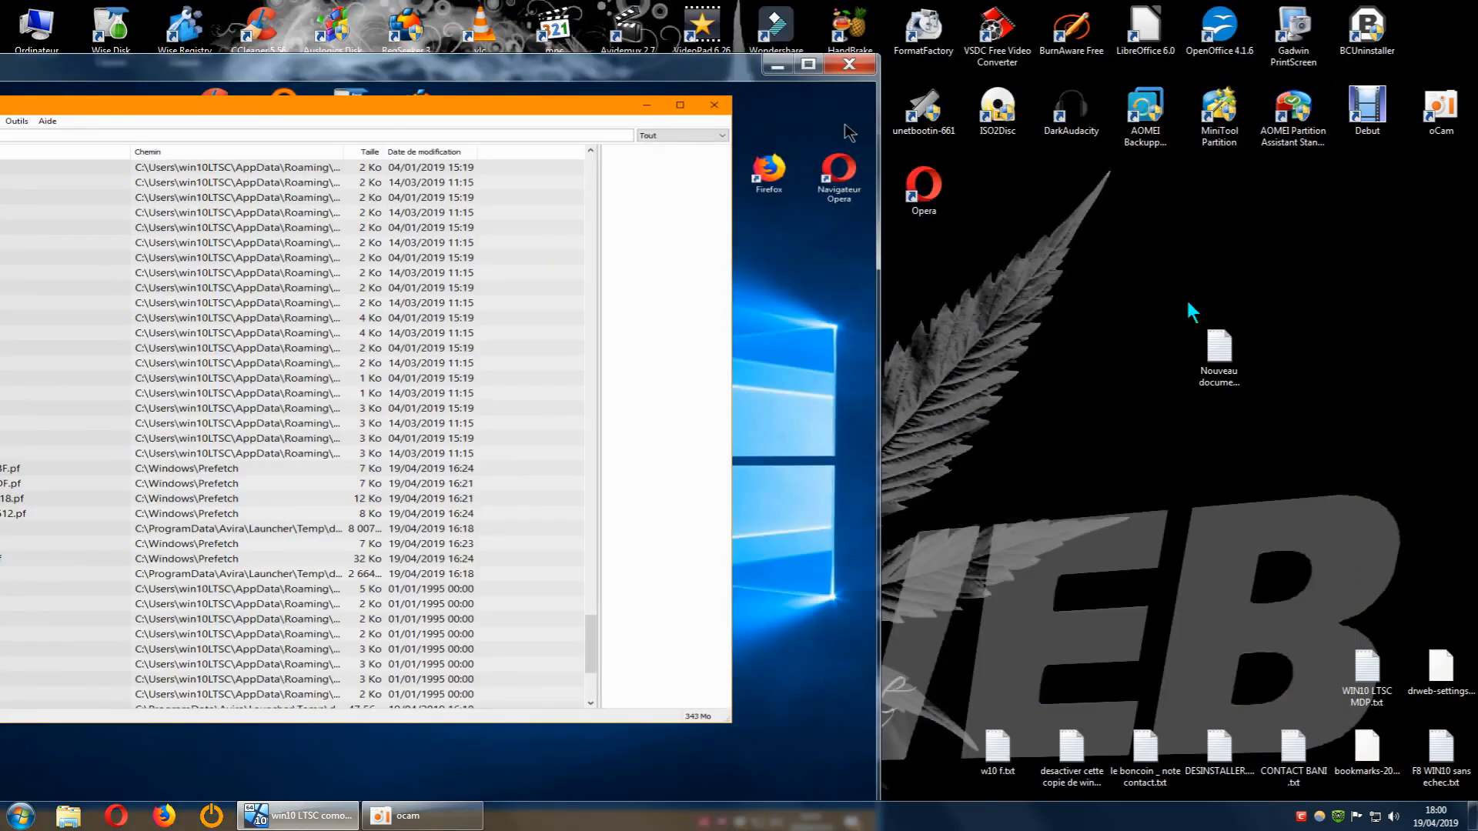
double_click(1221, 338)
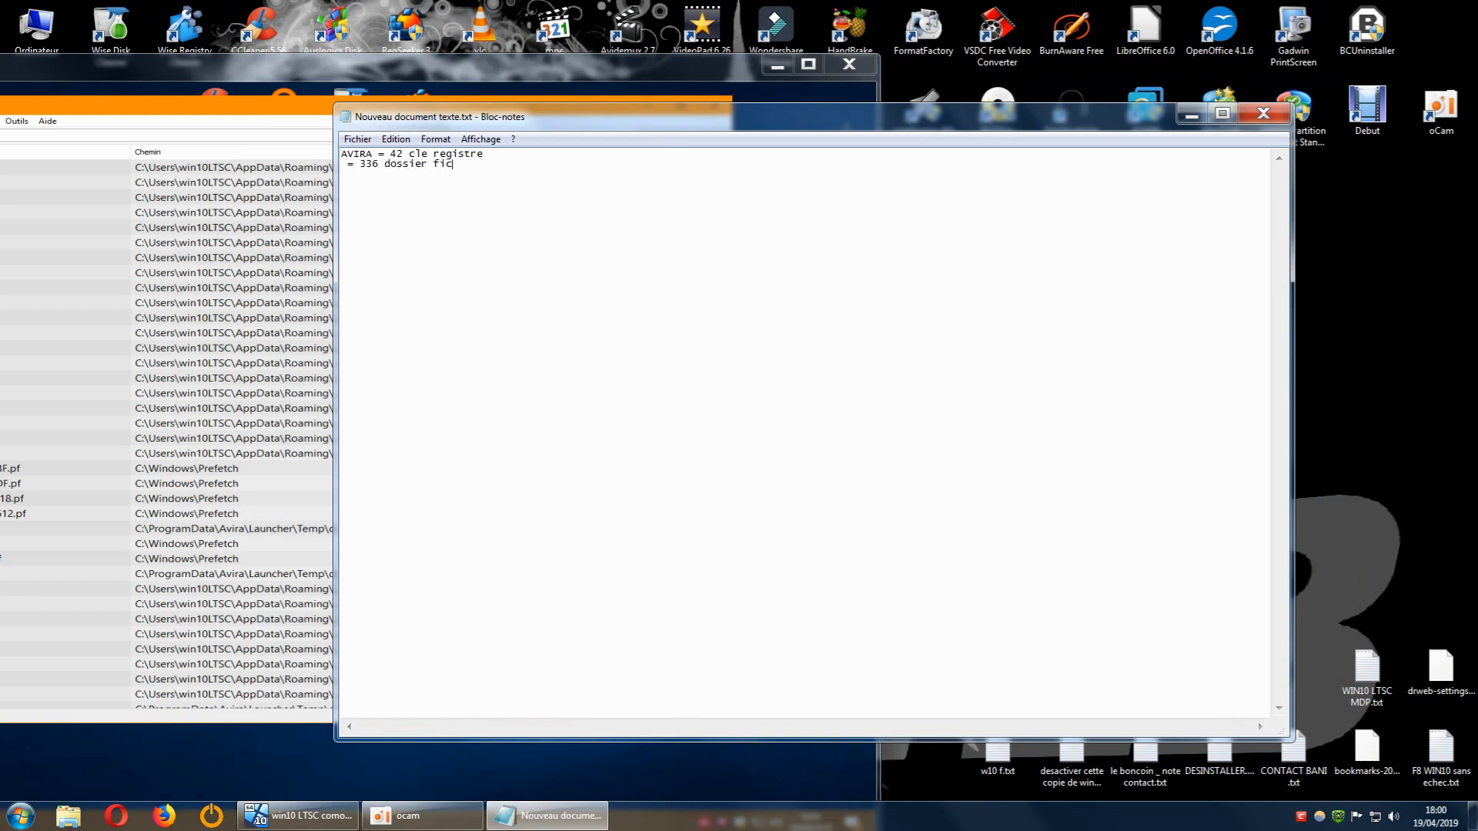
text(ers)
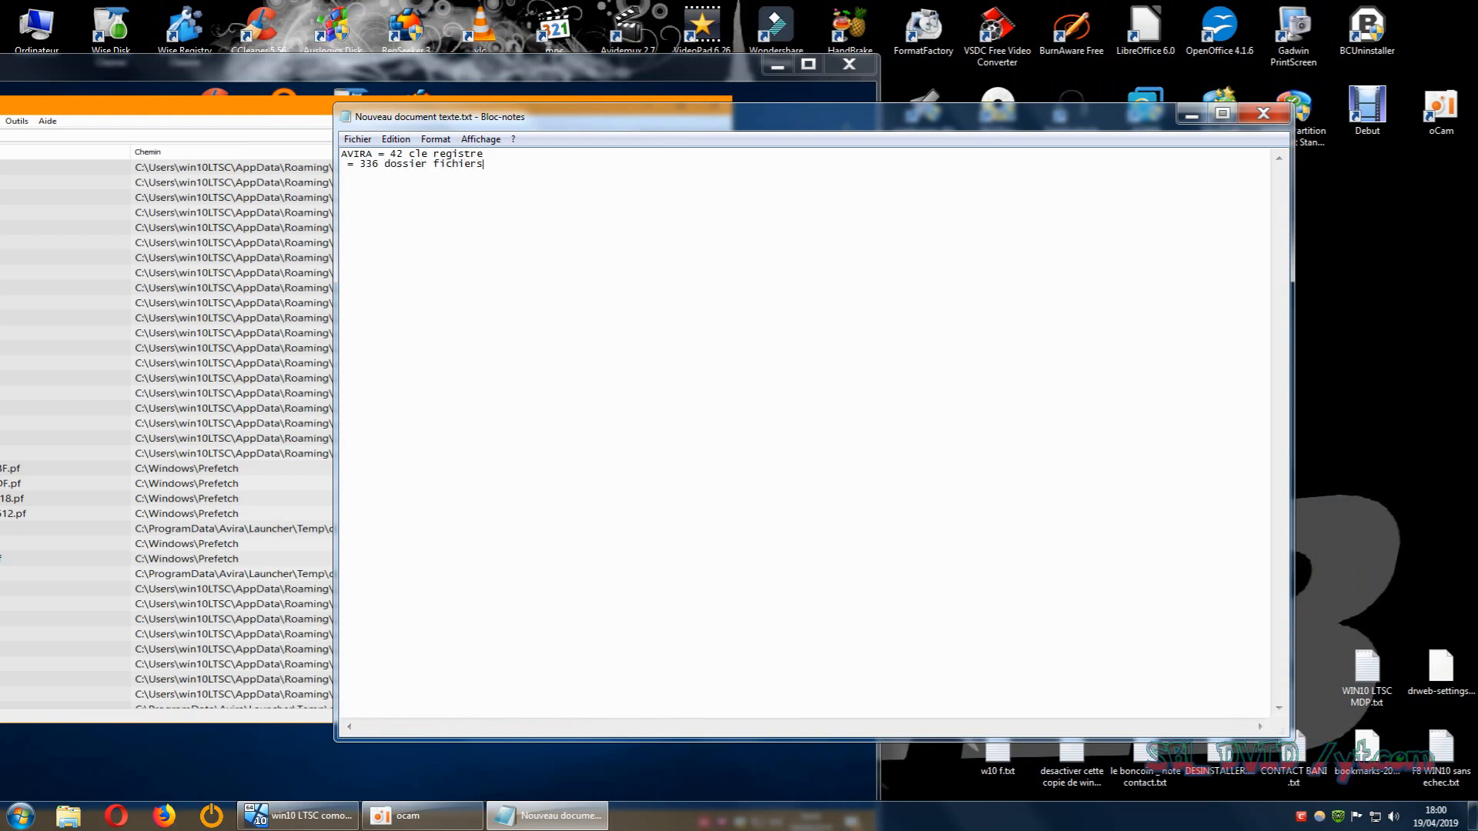
key(BackSpace)
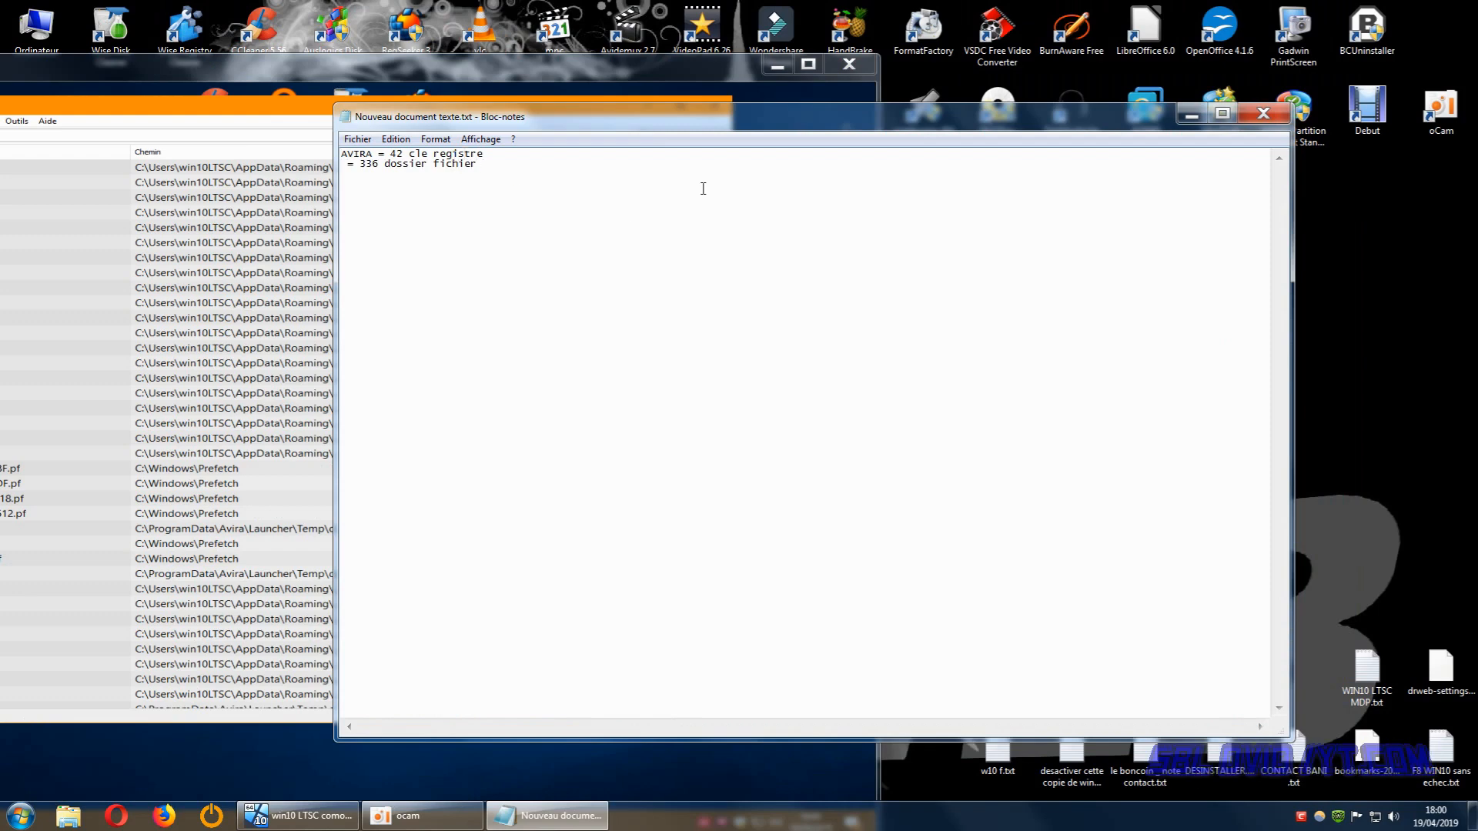
click(1263, 113)
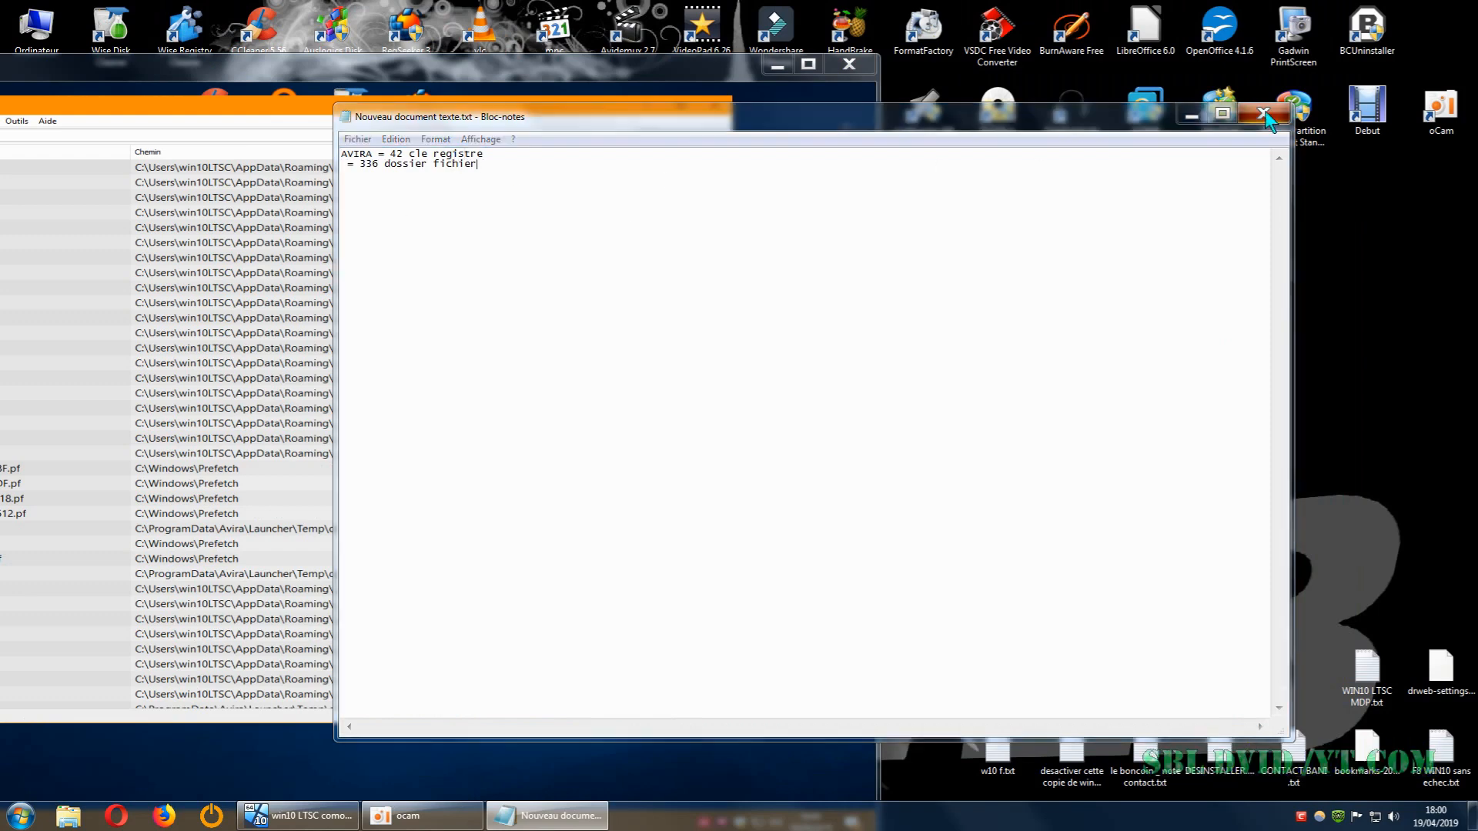
click(658, 423)
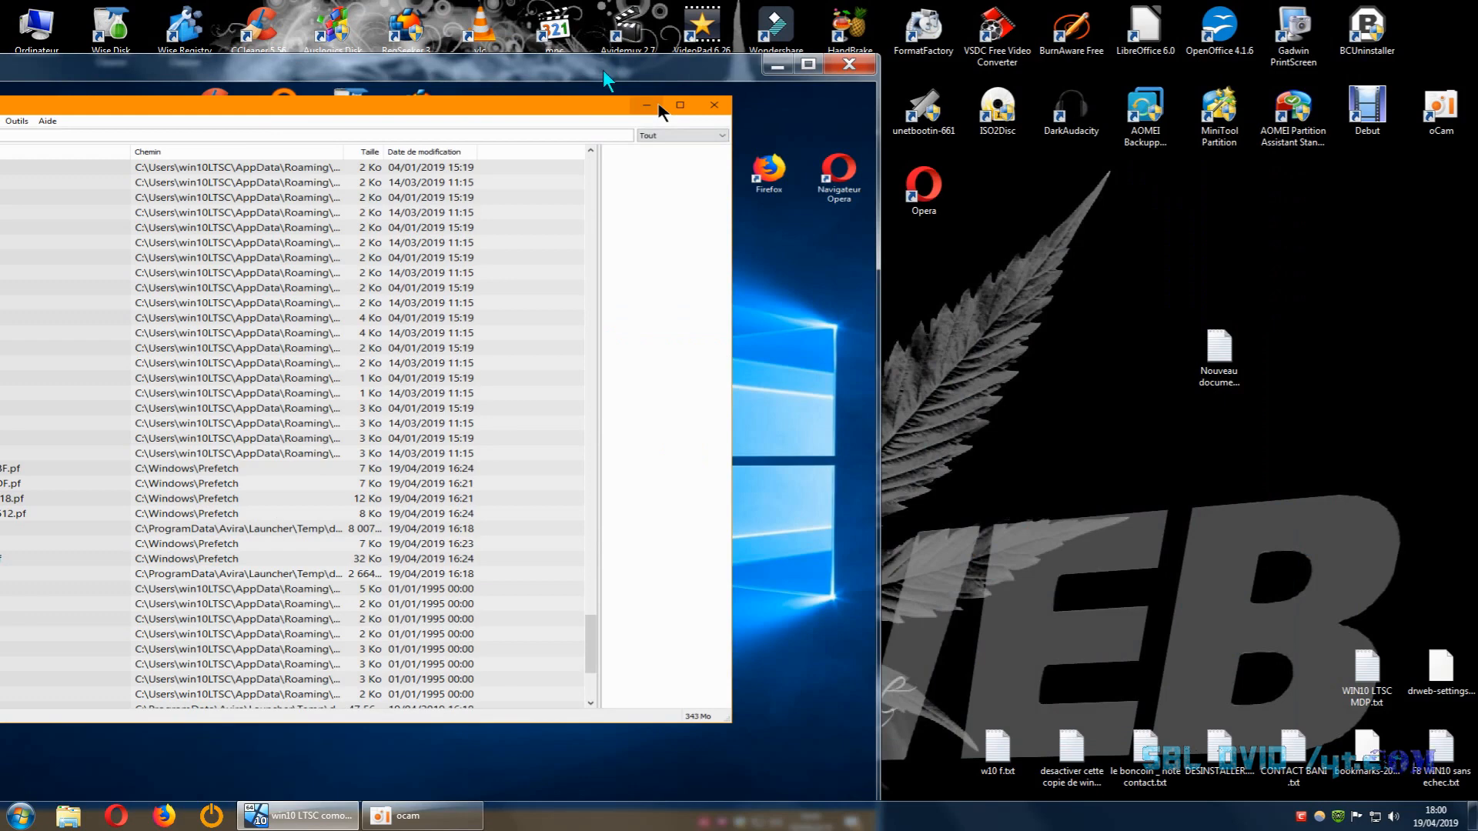
- Bring the virtual machine window back into full view, close Everything and refresh the virtual desktop
drag(1036, 45, 1107, 23)
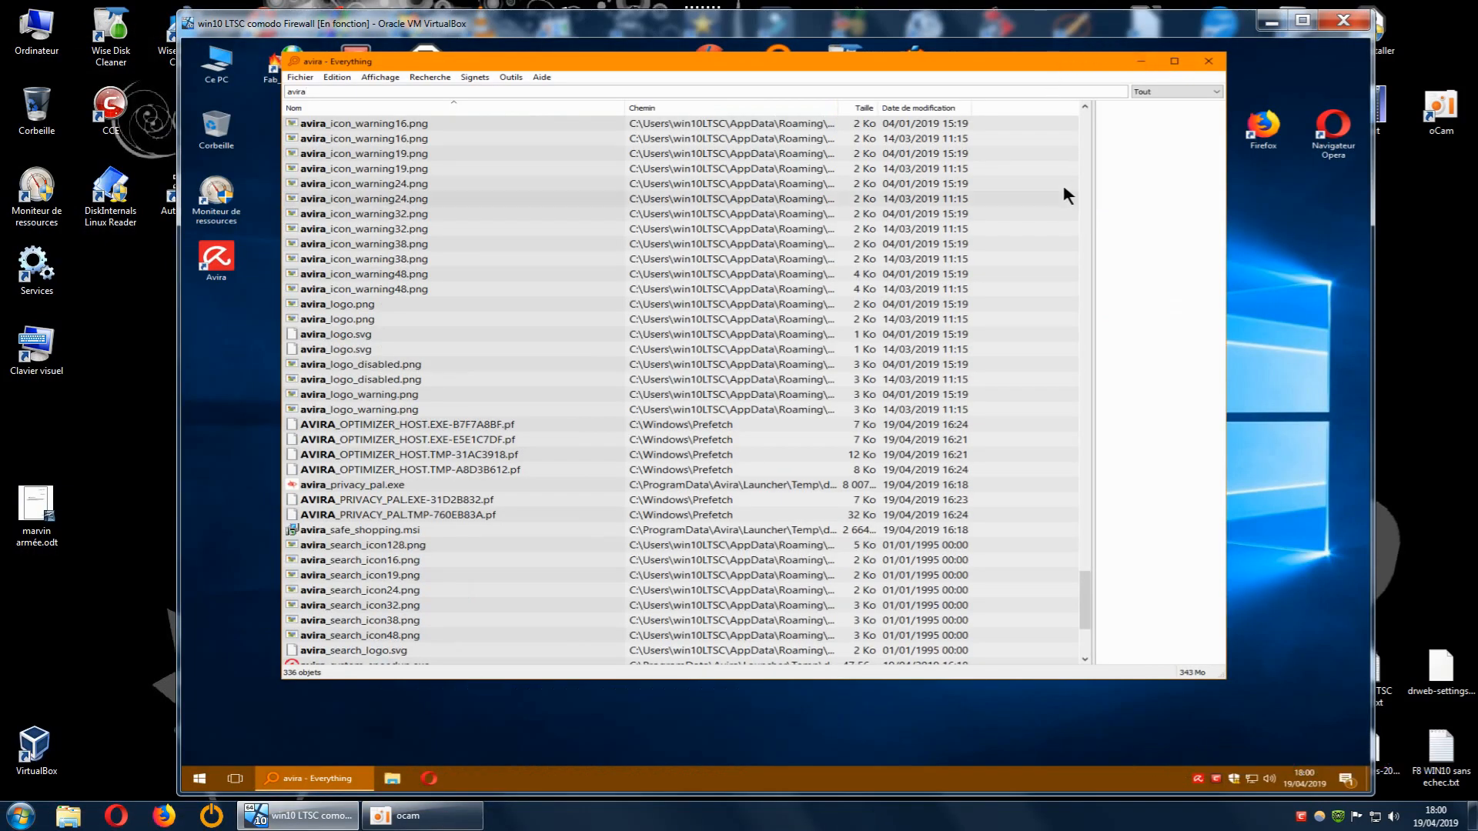
click(1209, 61)
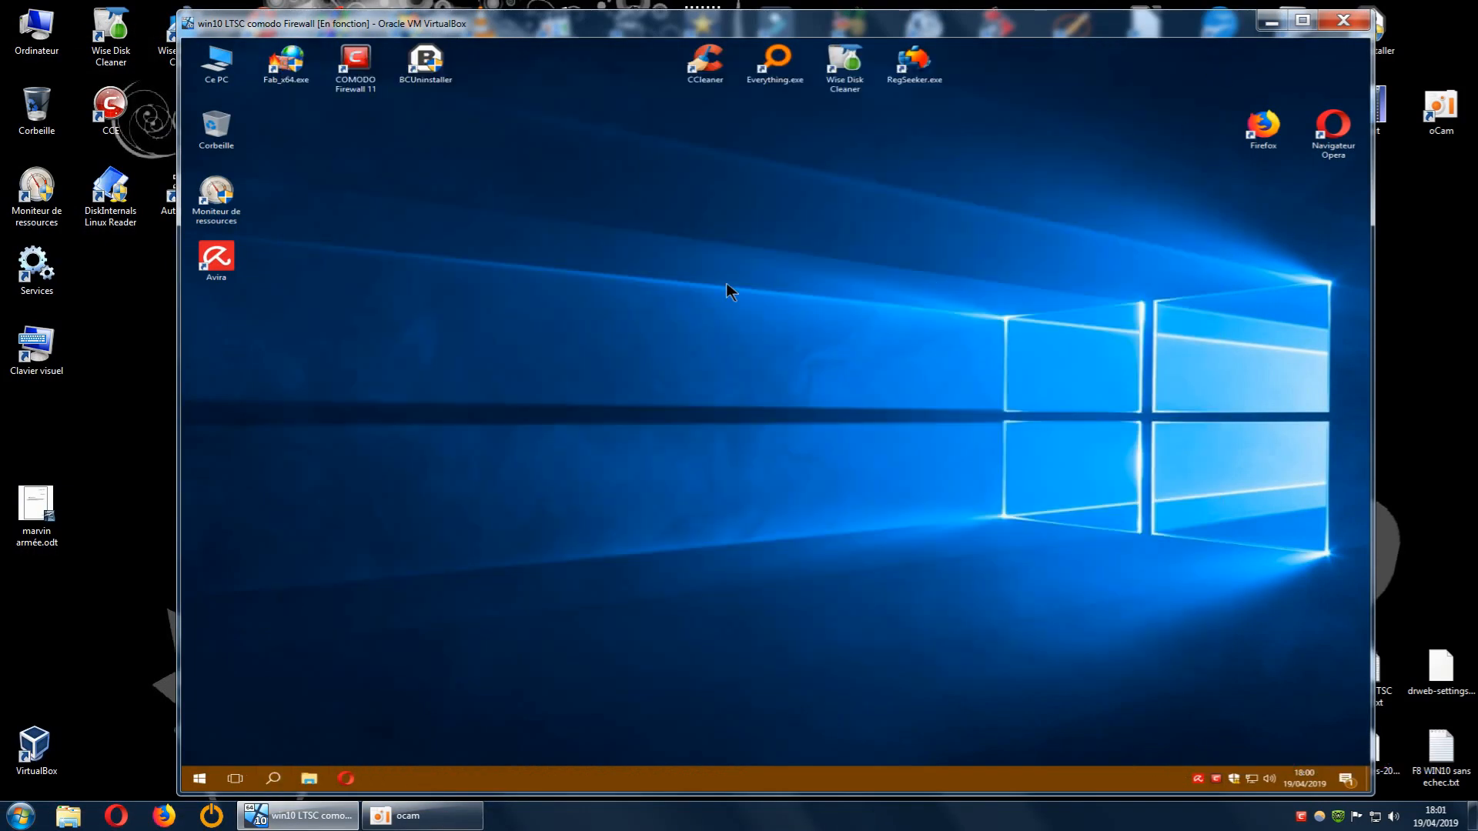
click(573, 276)
right_click(574, 276)
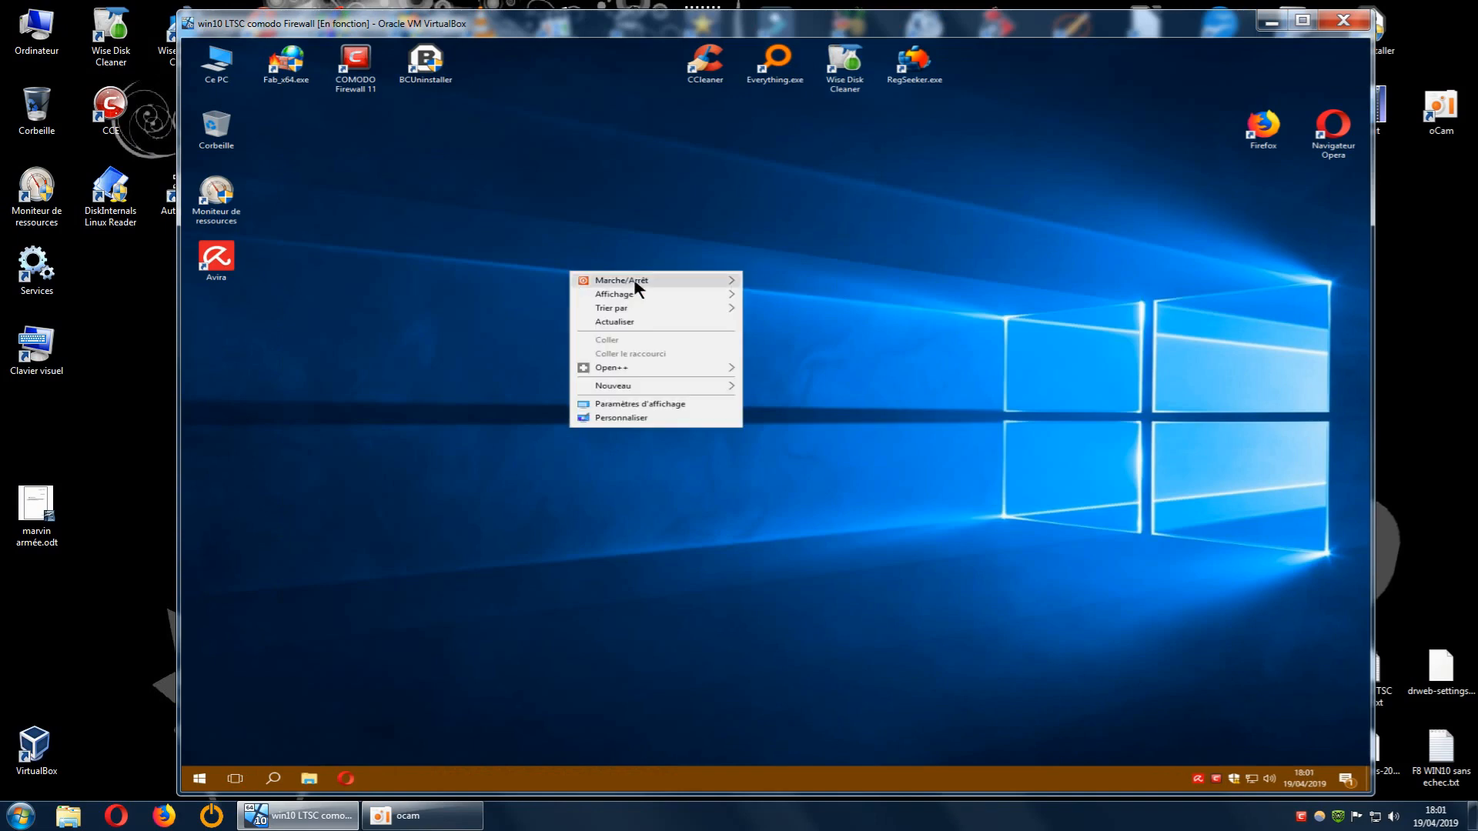
click(640, 329)
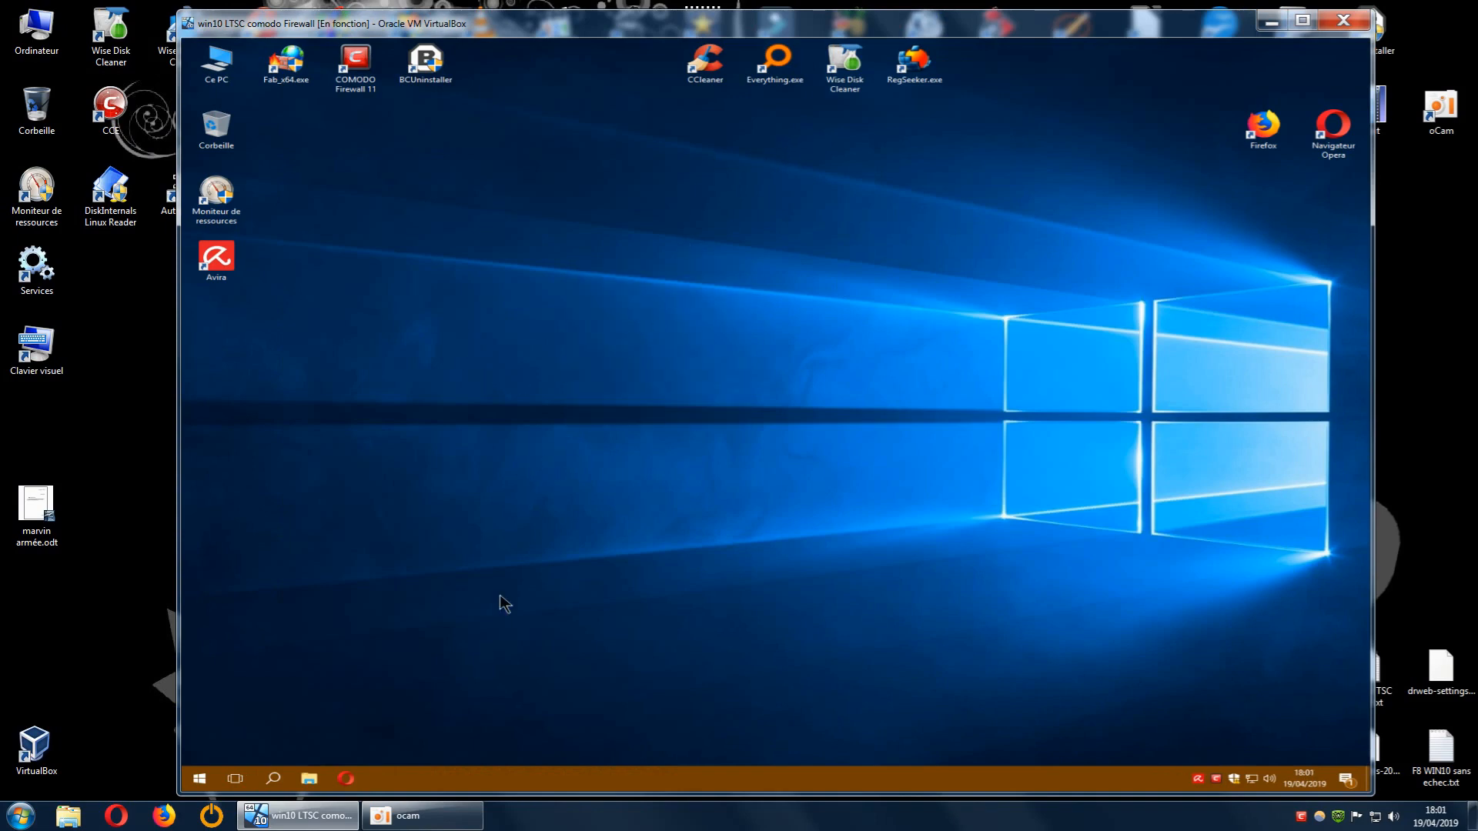
- Open the Téléchargements folder in the virtual machine and extract "Total Uninstall Professional 6.27.0.565_TrucNet.com.rar" with 7-Zip into a folder of the same name
click(310, 779)
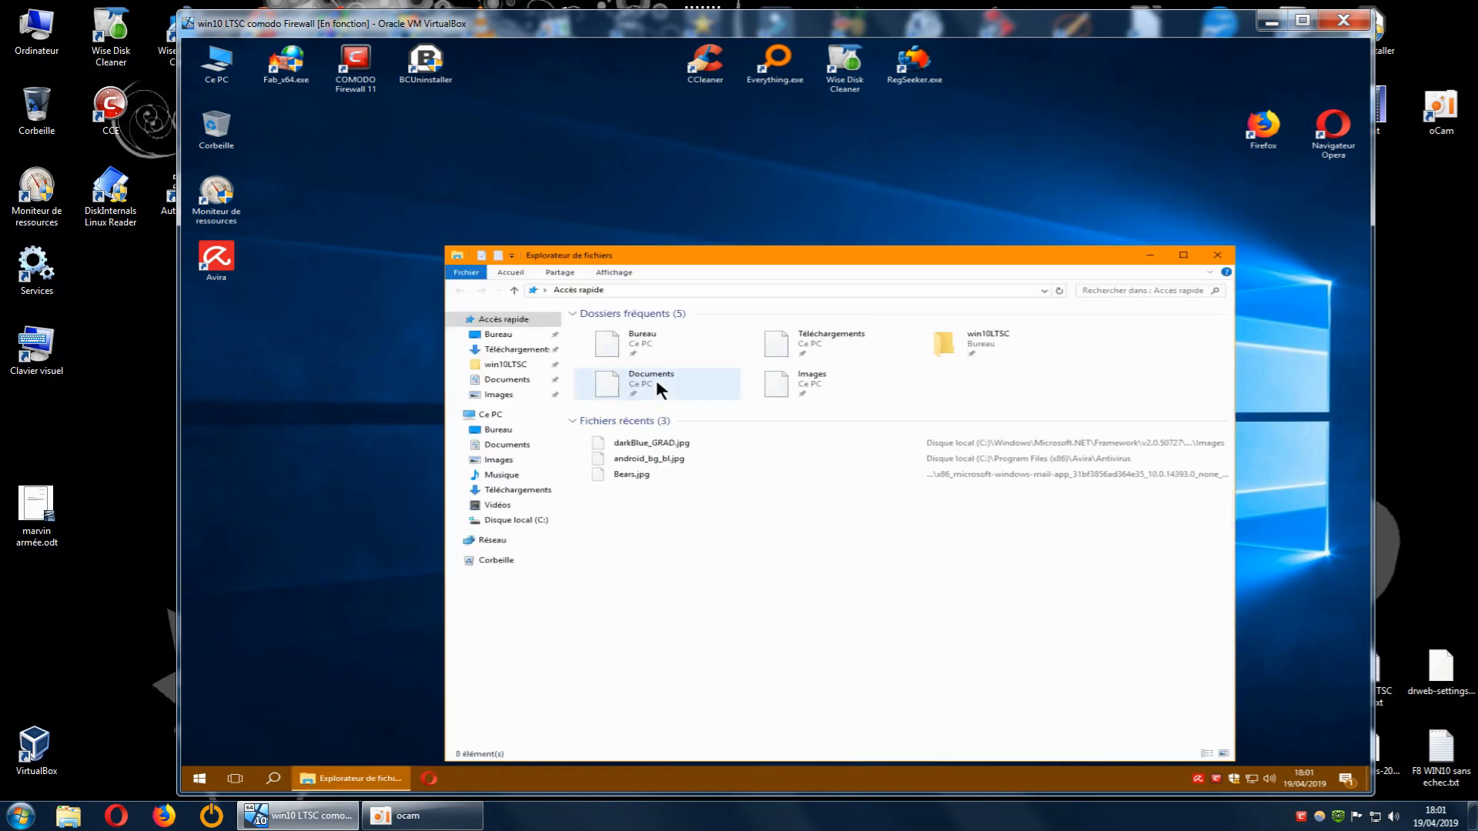
drag(758, 265, 694, 173)
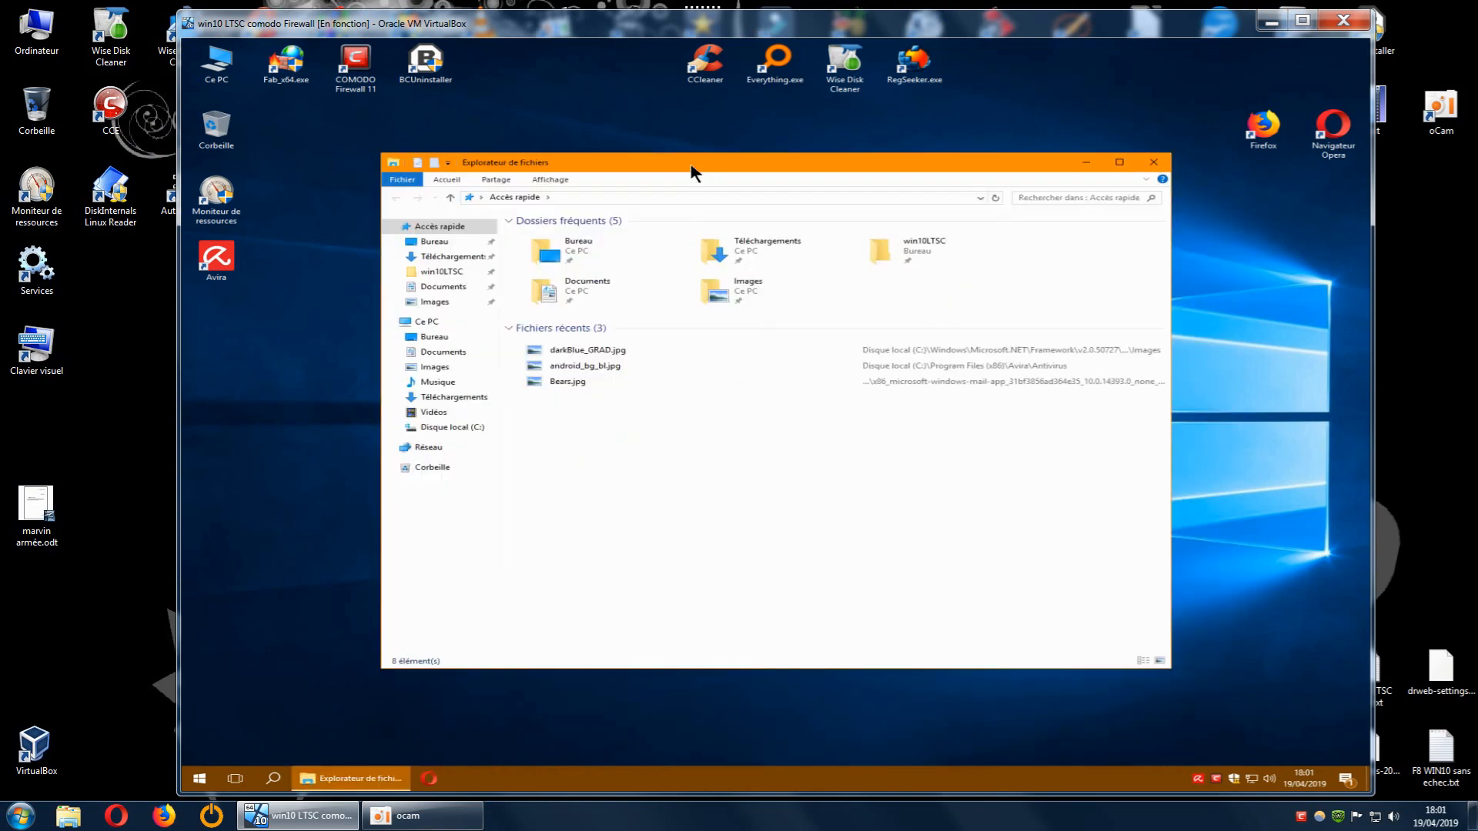
double_click(757, 240)
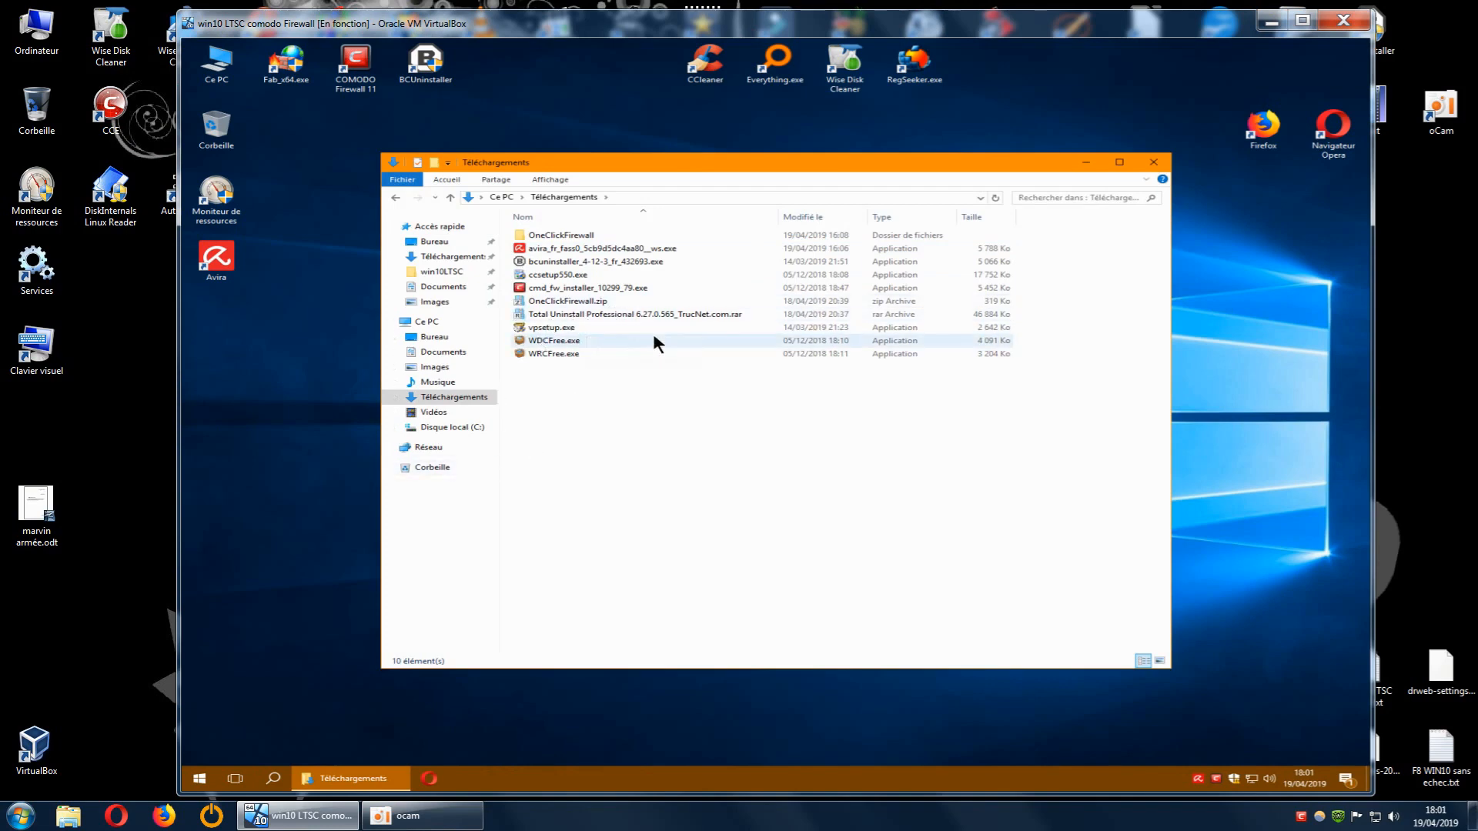
double_click(665, 315)
right_click(665, 315)
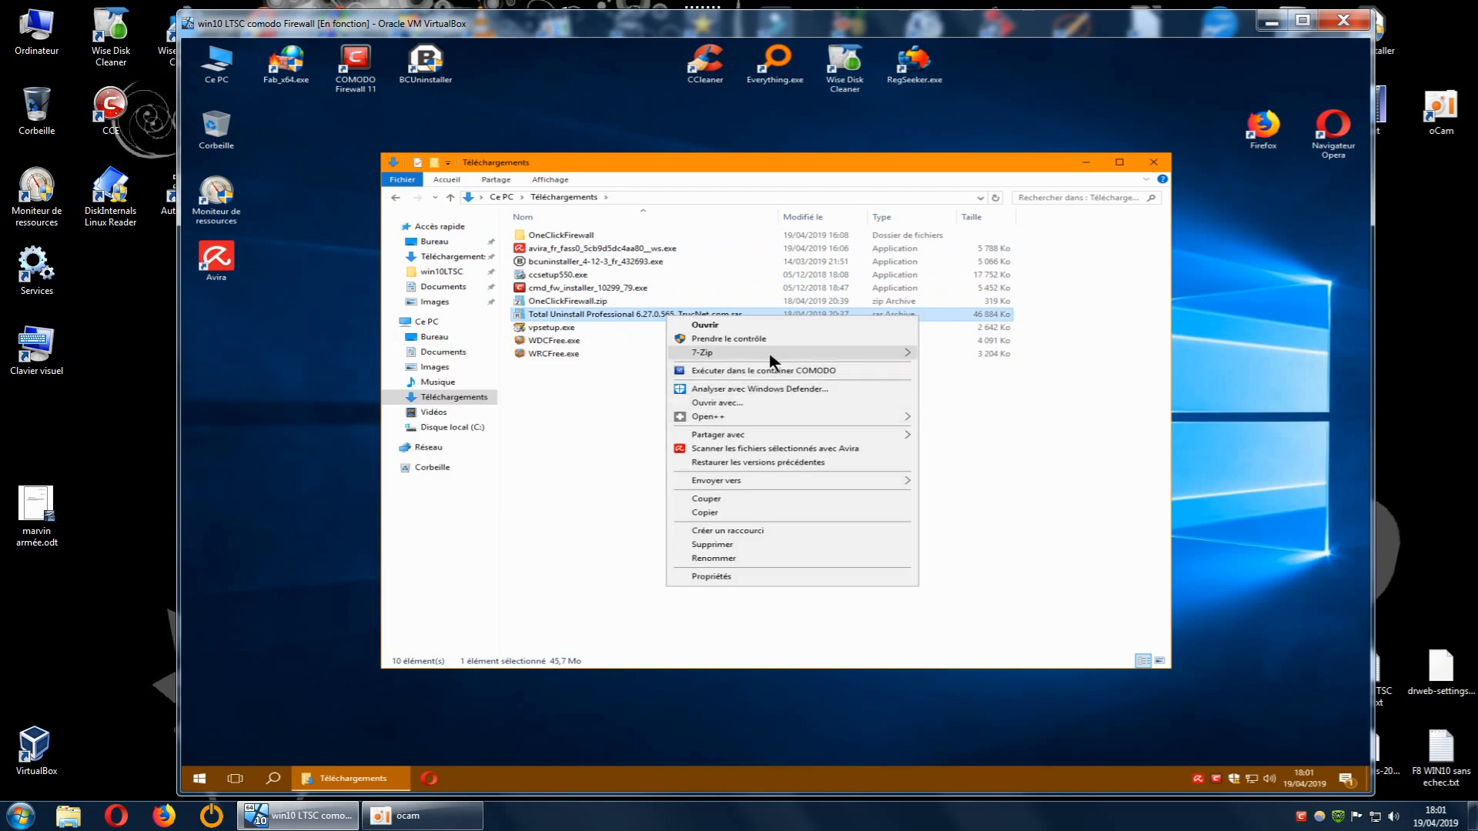
mouse_move(769, 353)
click(500, 410)
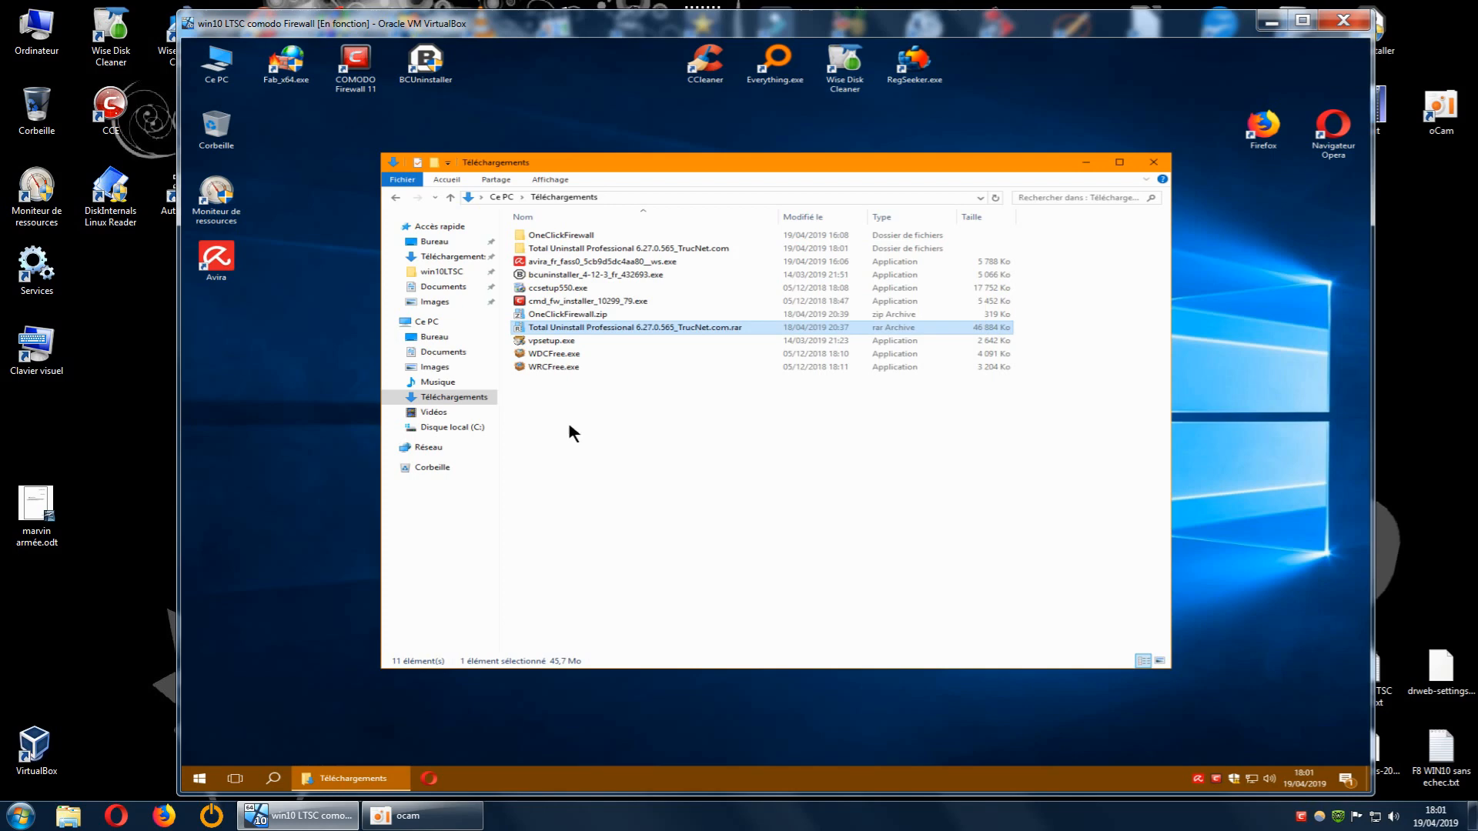
- Enlarge the Téléchargements window and open the extracted Total Uninstall Professional 6.27.0.565_TrucNet.com folder
drag(825, 160, 783, 101)
drag(1131, 613, 1243, 716)
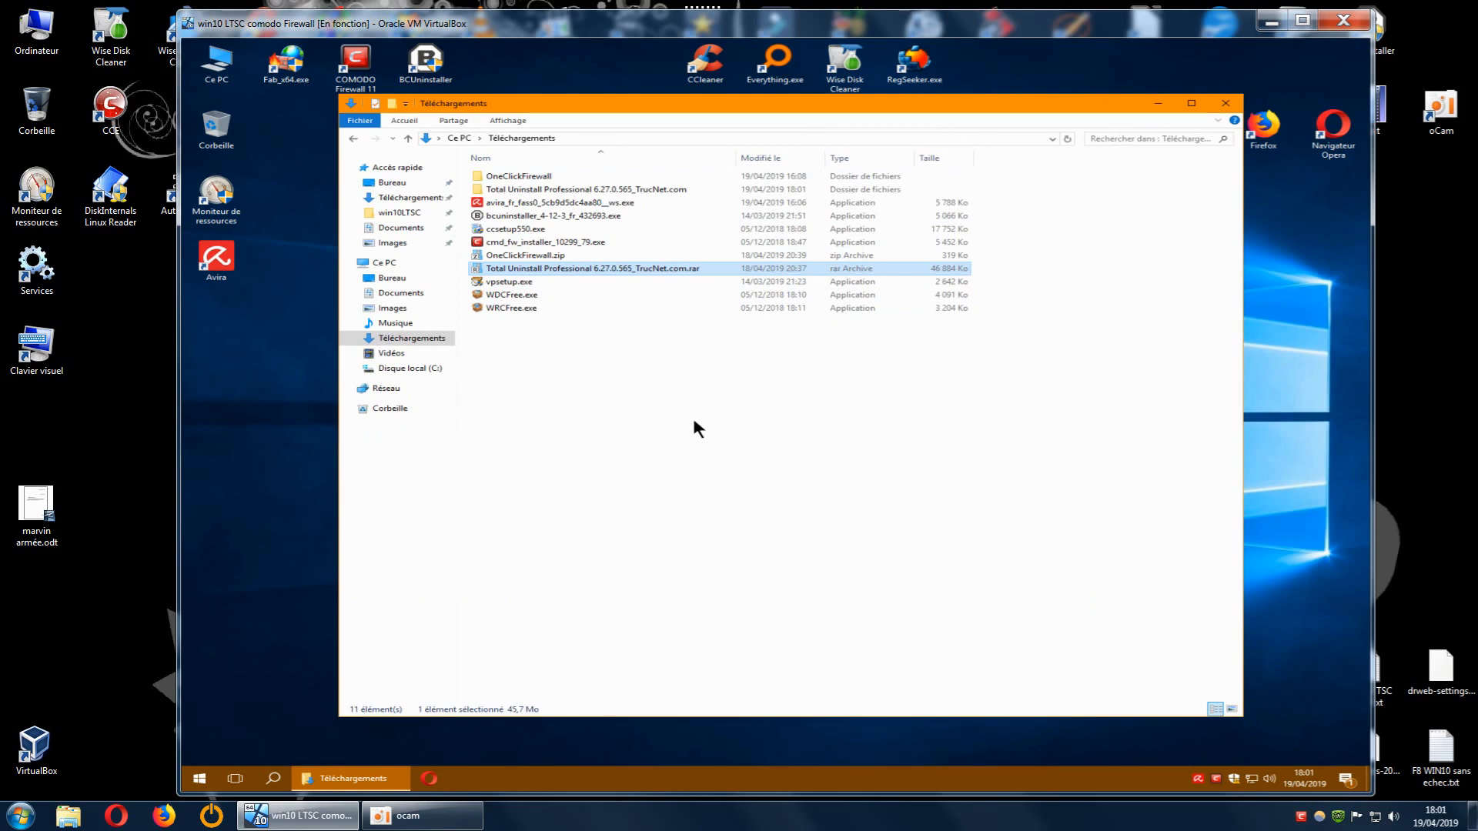
double_click(587, 189)
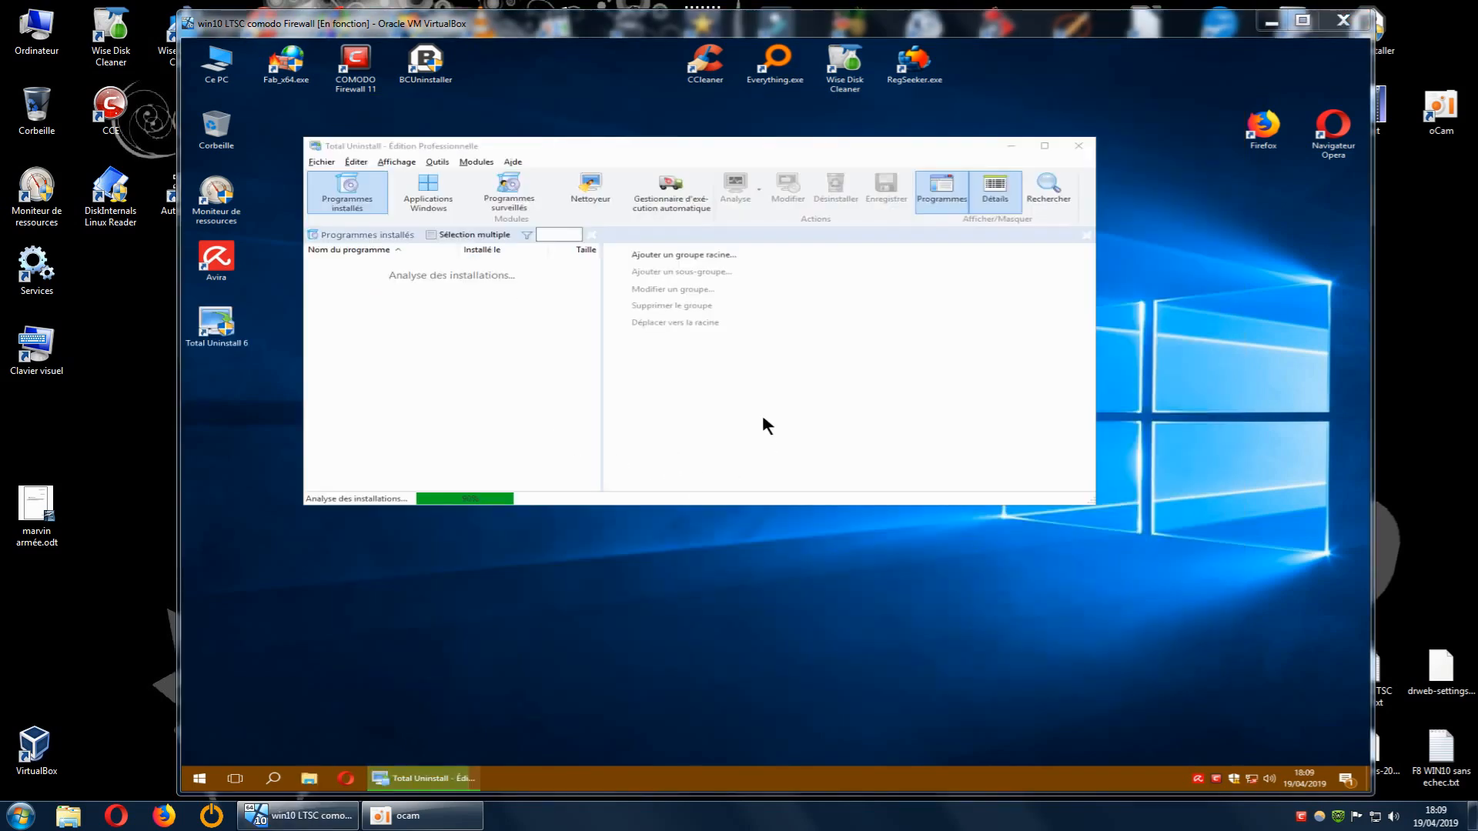
- Enlarge the Total Uninstall window on the virtual desktop and widen its list of installed programs
drag(806, 150, 856, 135)
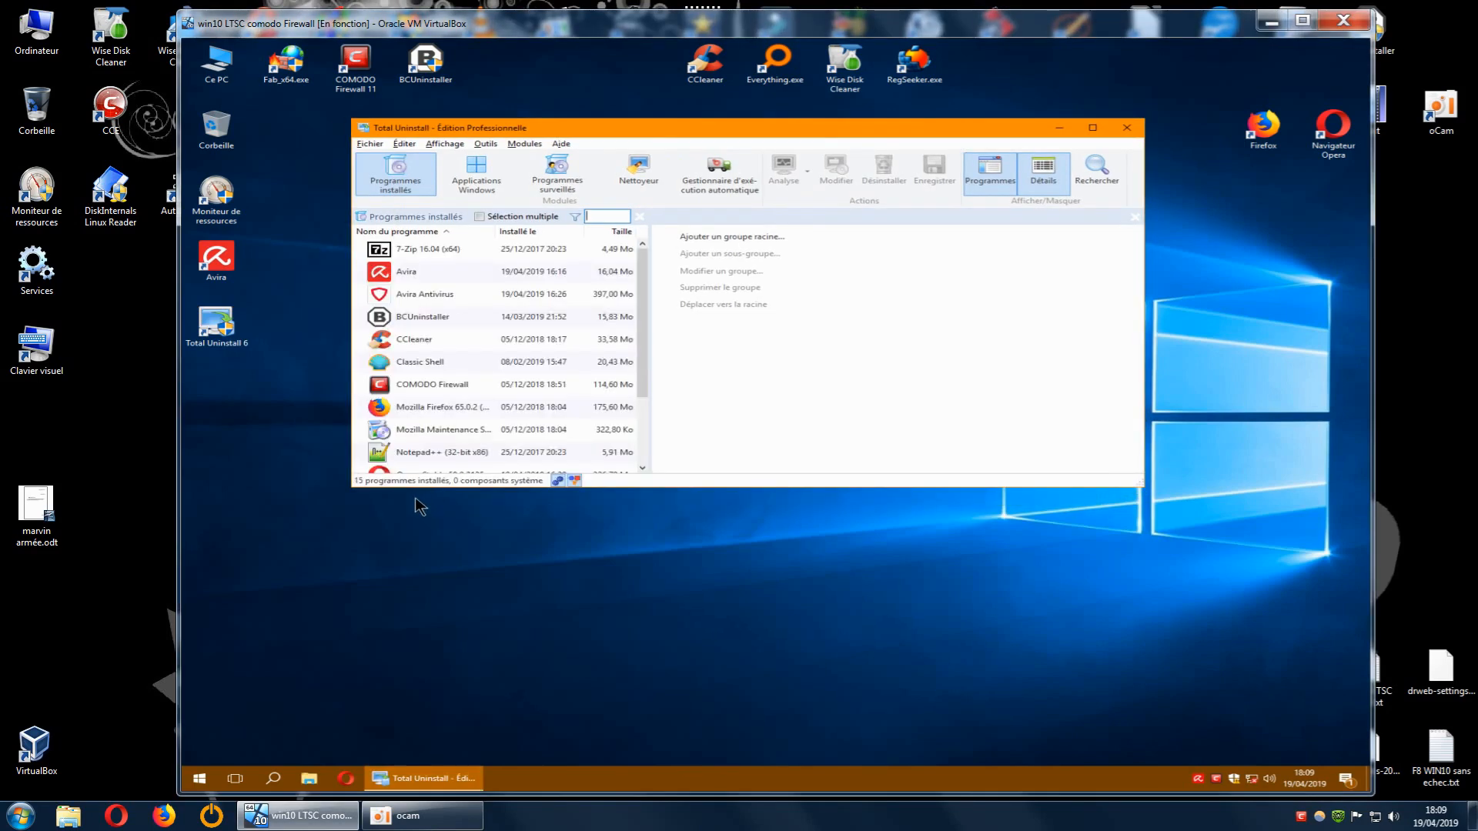
drag(811, 133, 738, 104)
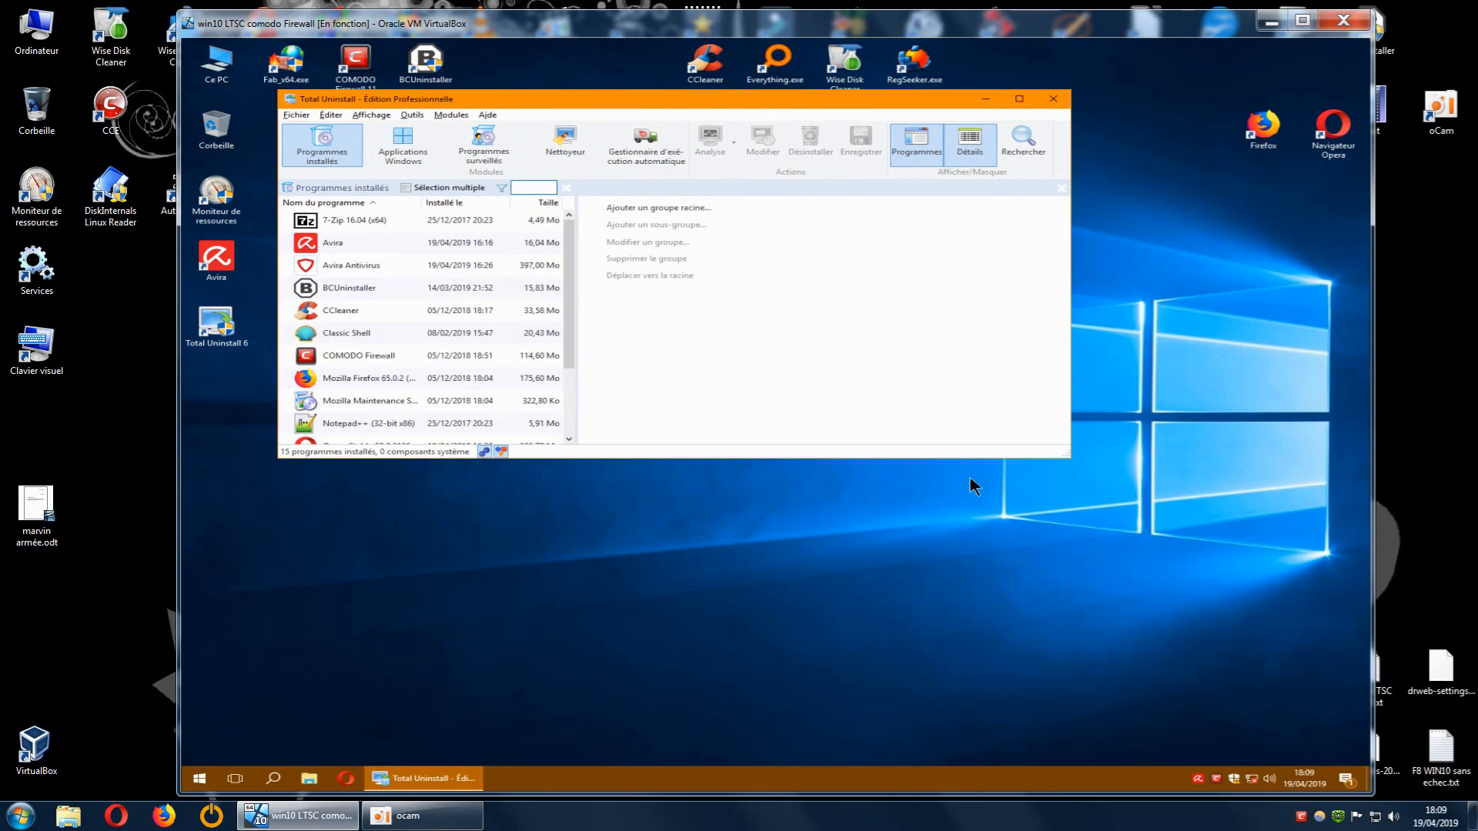
drag(1069, 457, 1225, 754)
drag(594, 222, 708, 222)
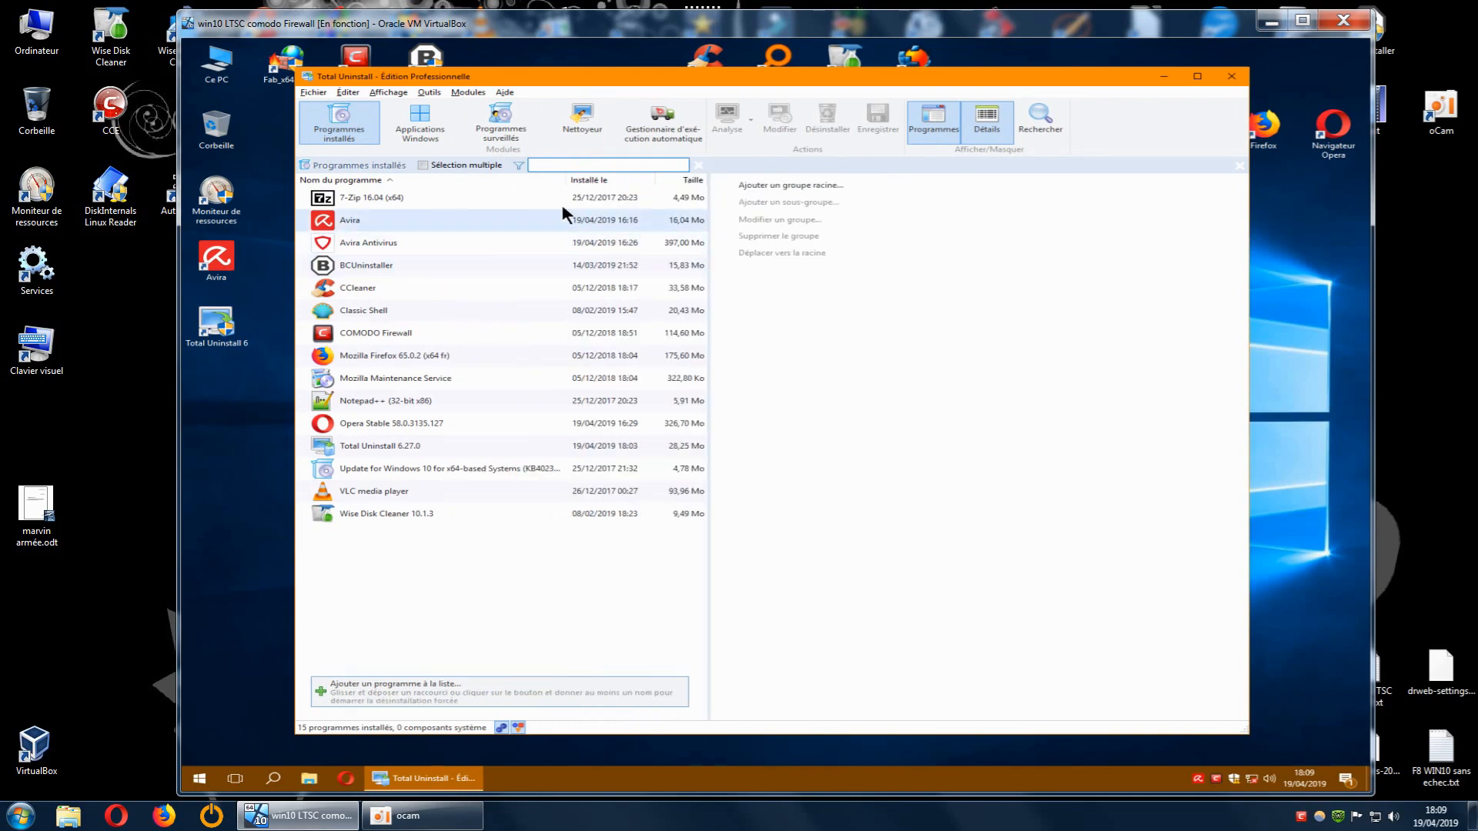
- Analyse the installed programs Avira and Avira Antivirus and display the detected changes of Avira Antivirus
click(363, 219)
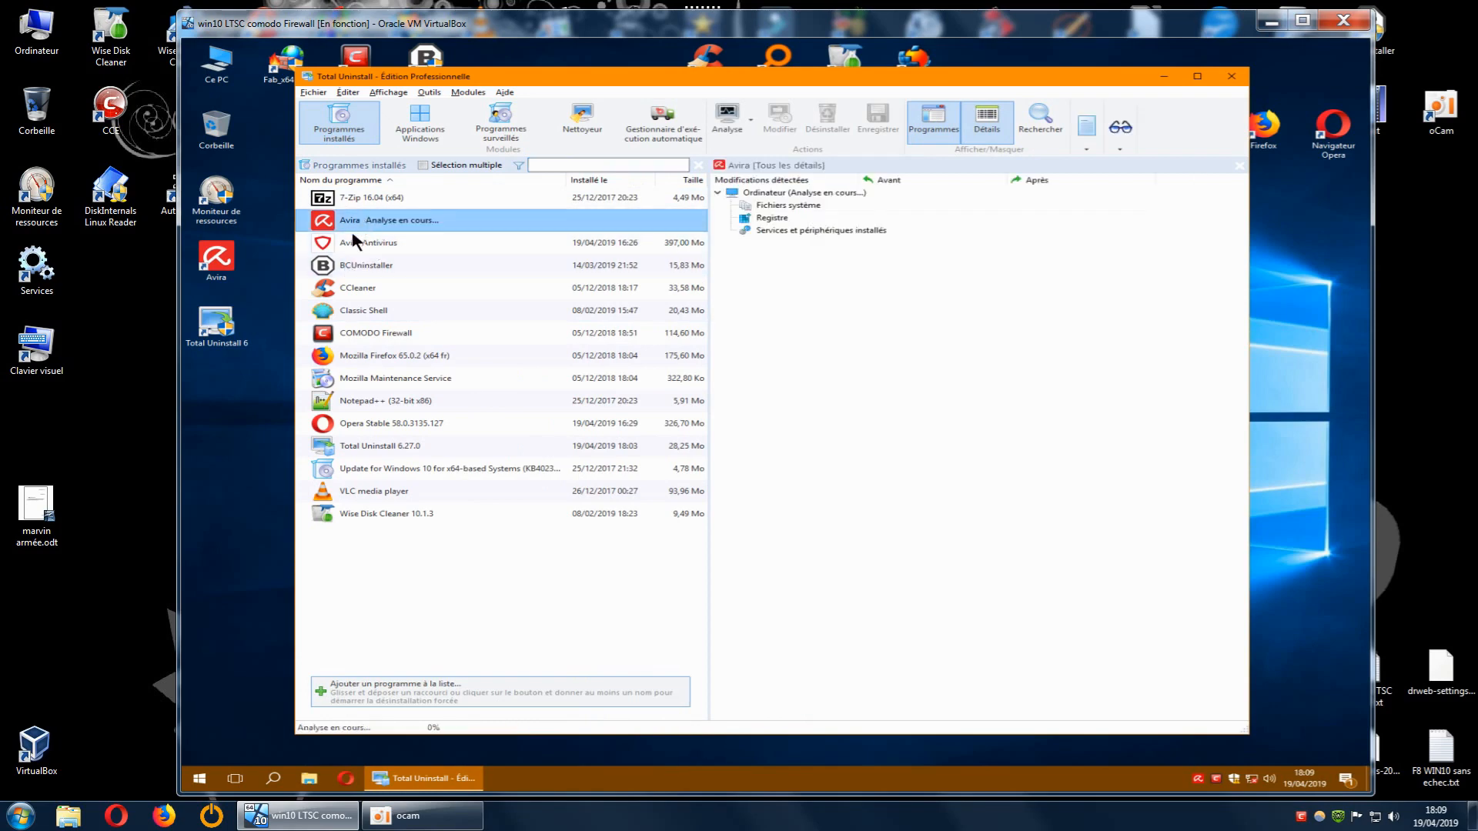
click(348, 242)
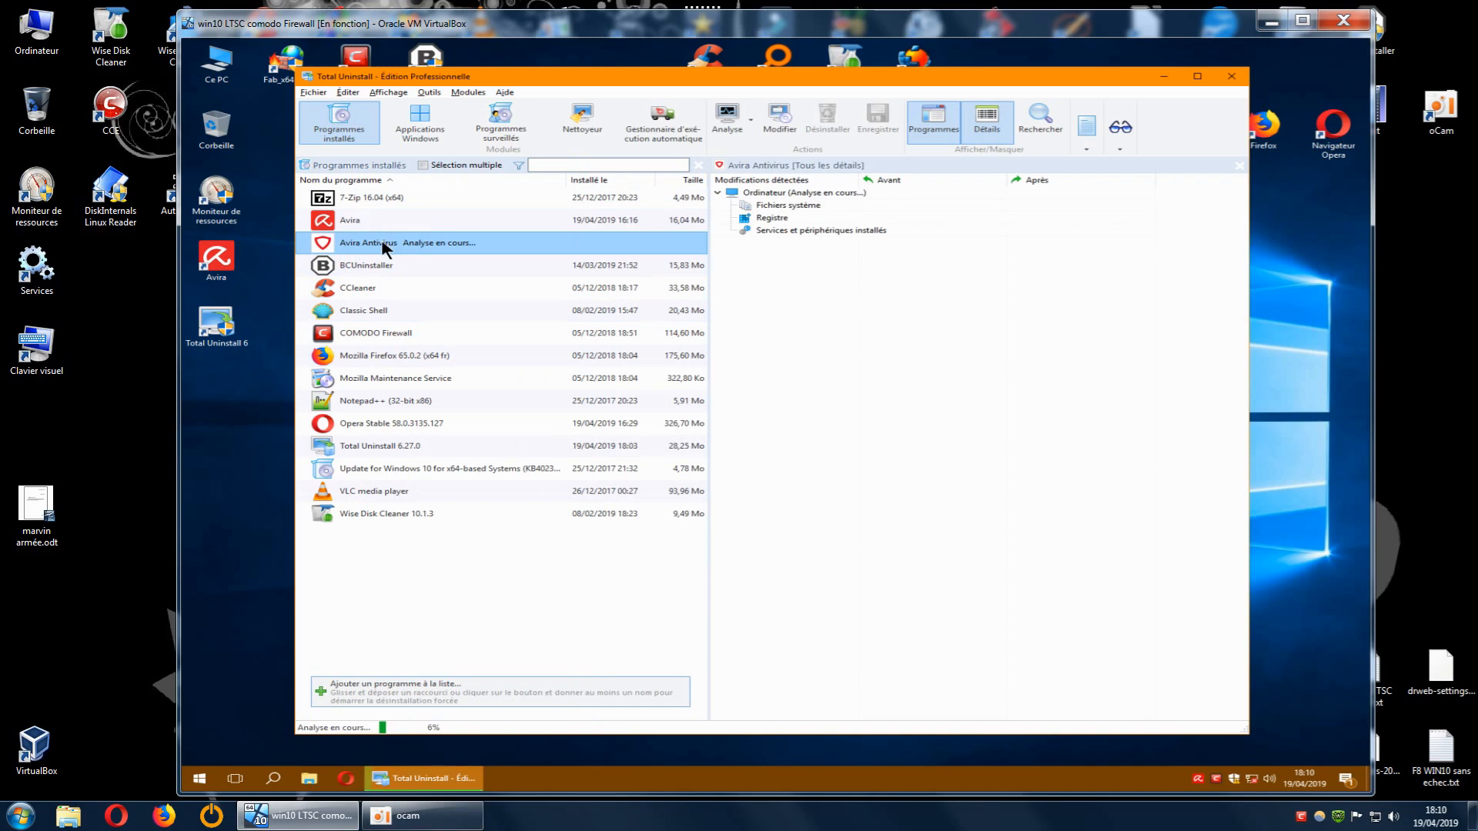
click(364, 225)
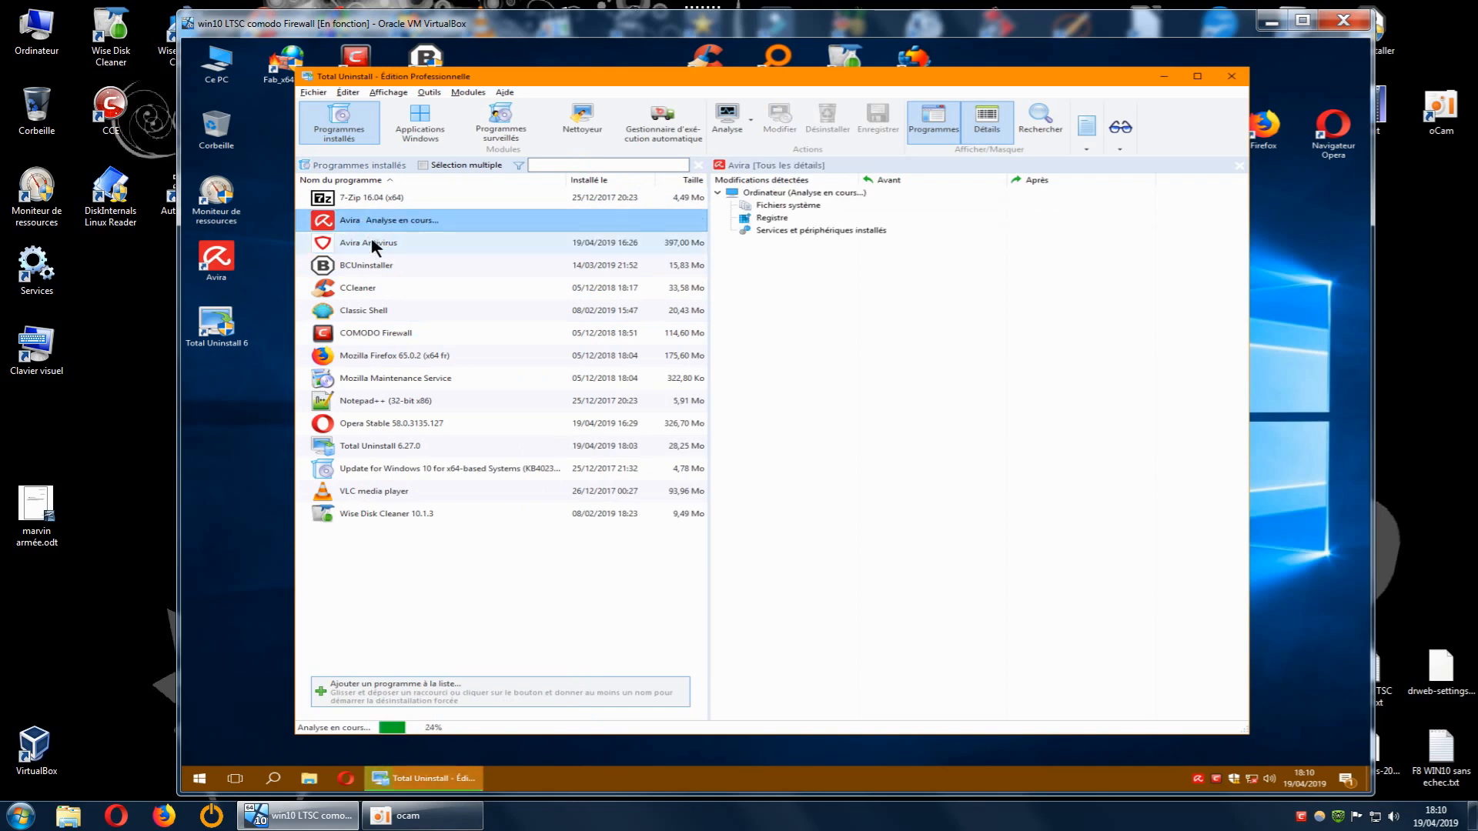
click(371, 238)
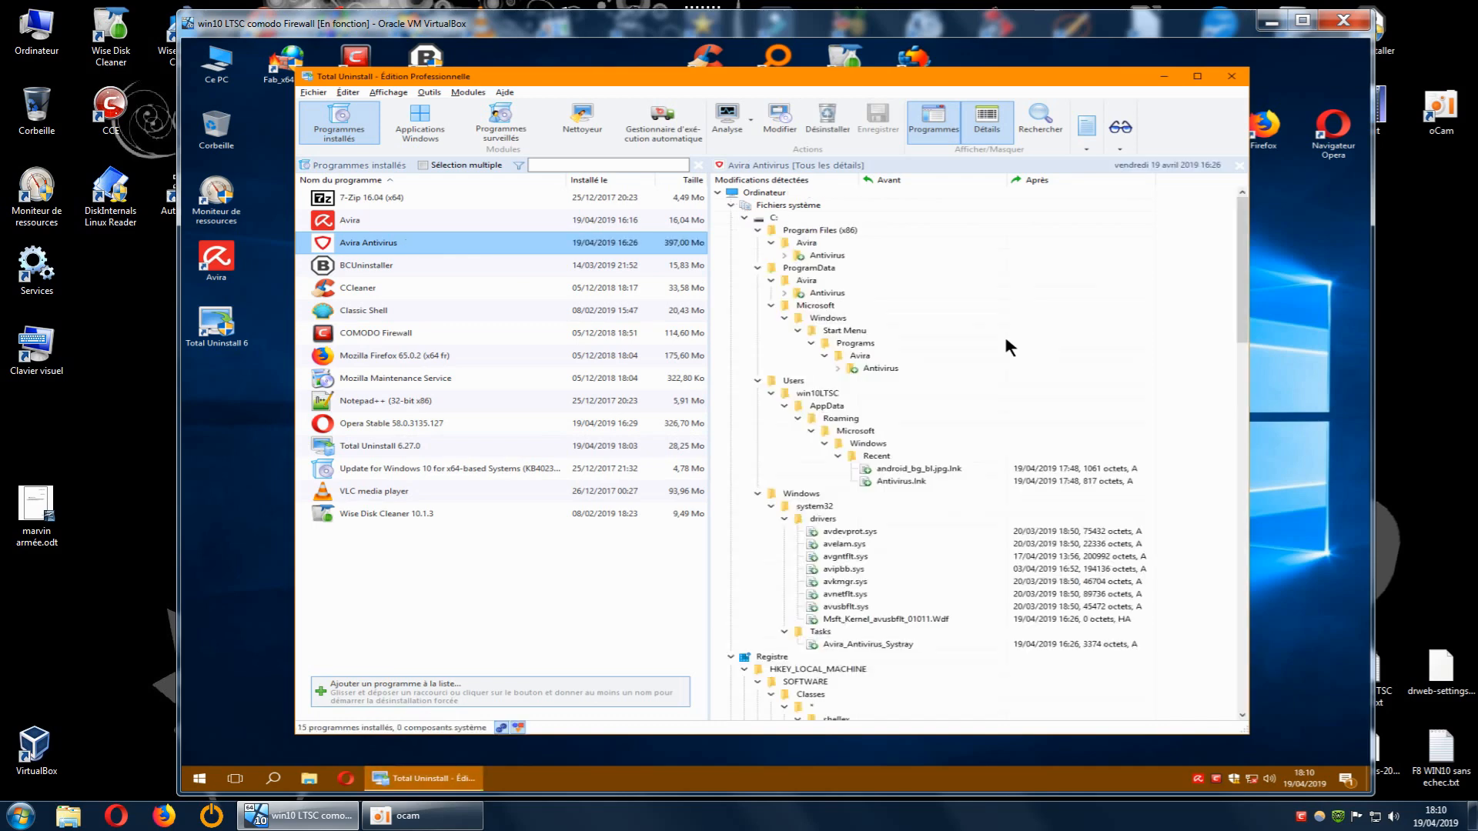
- Examine the files, registry keys and services detected for Avira, collapsing and re-expanding the Registre branch and going through to its end
click(380, 218)
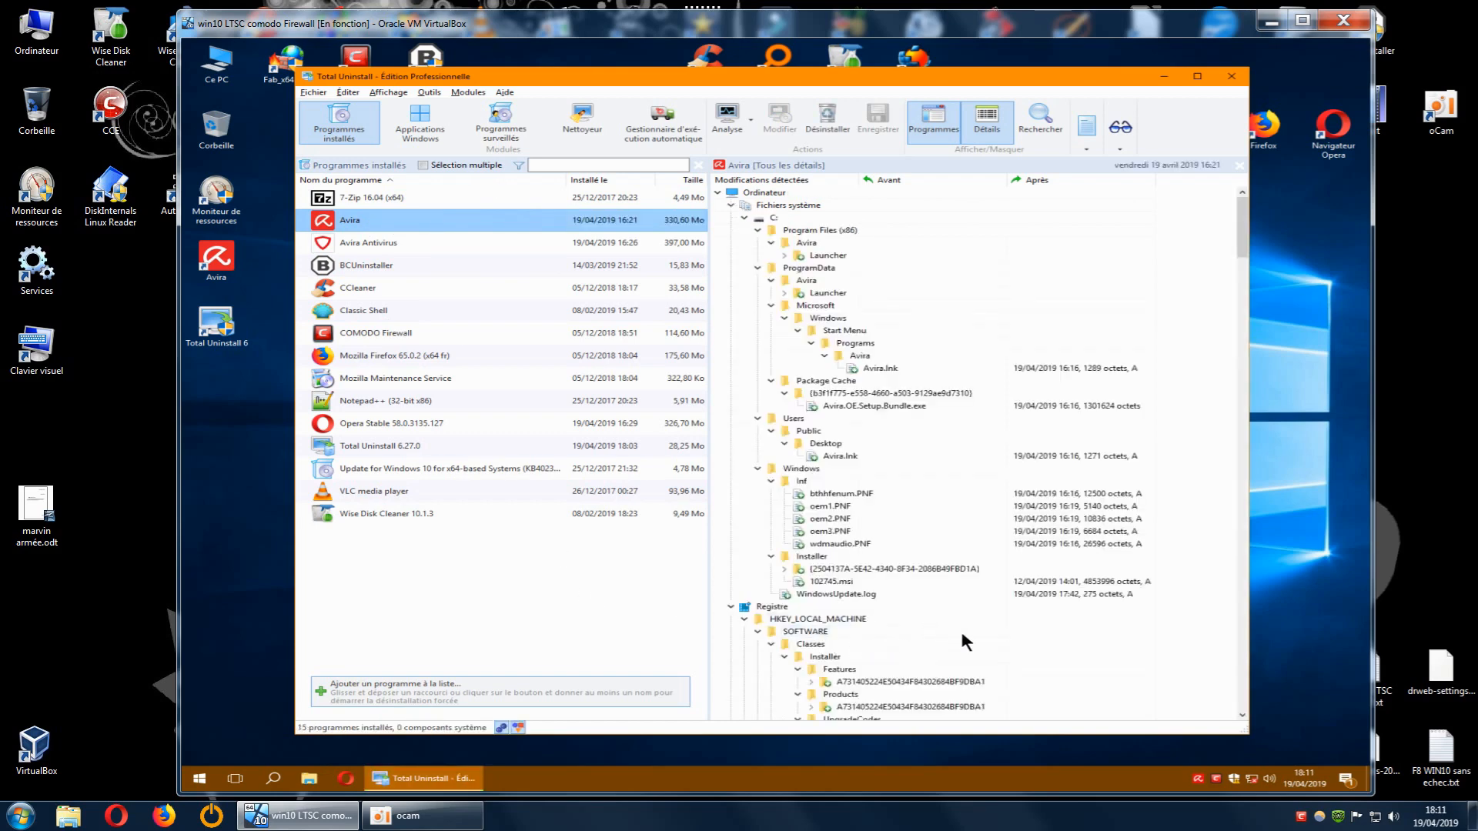
mouse_move(1243, 256)
mouse_down()
mouse_move(1249, 296)
mouse_move(1246, 278)
mouse_up()
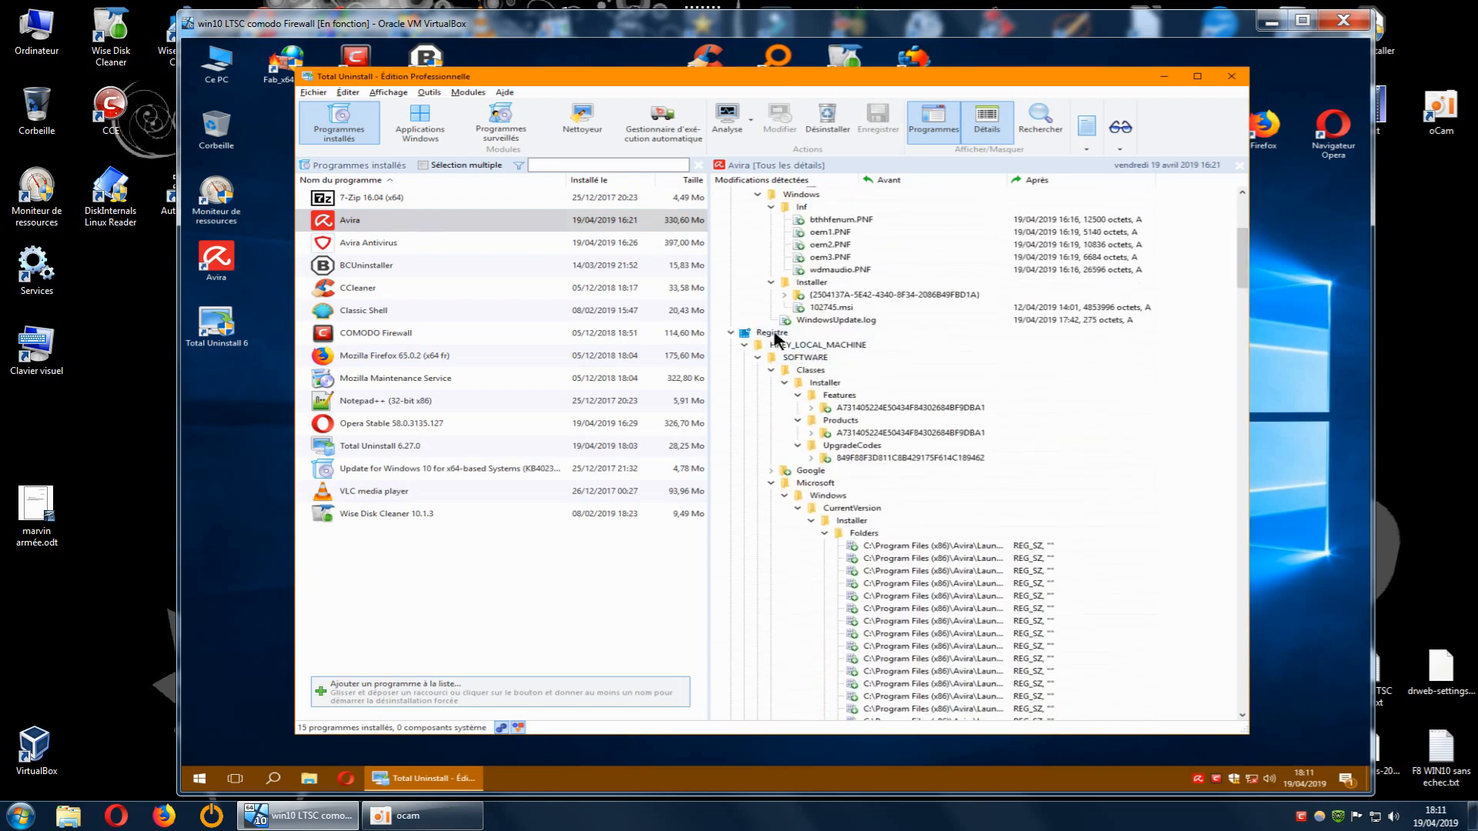
scroll(1139, 376, up, 7)
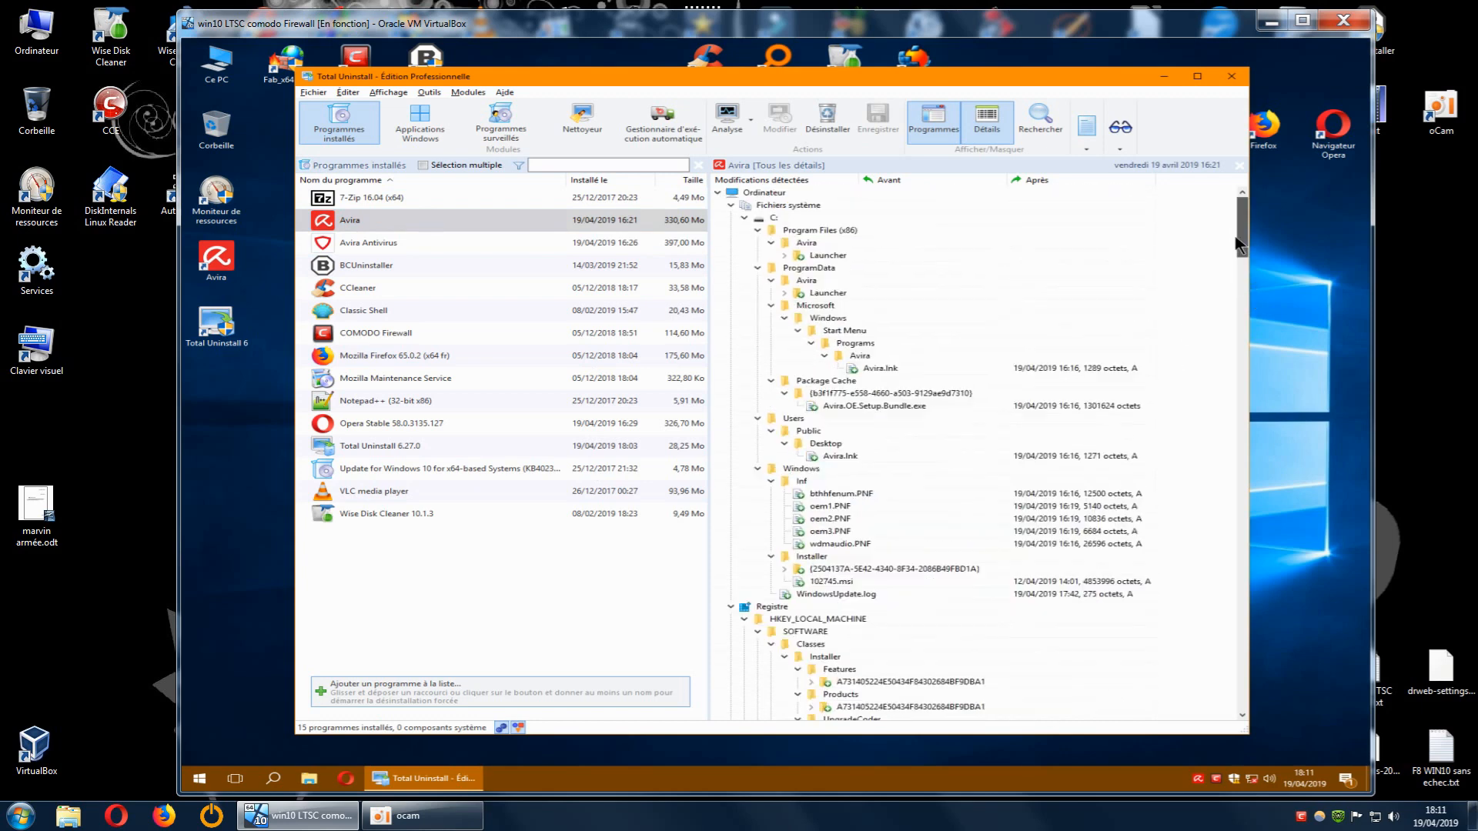
drag(1243, 231, 1257, 275)
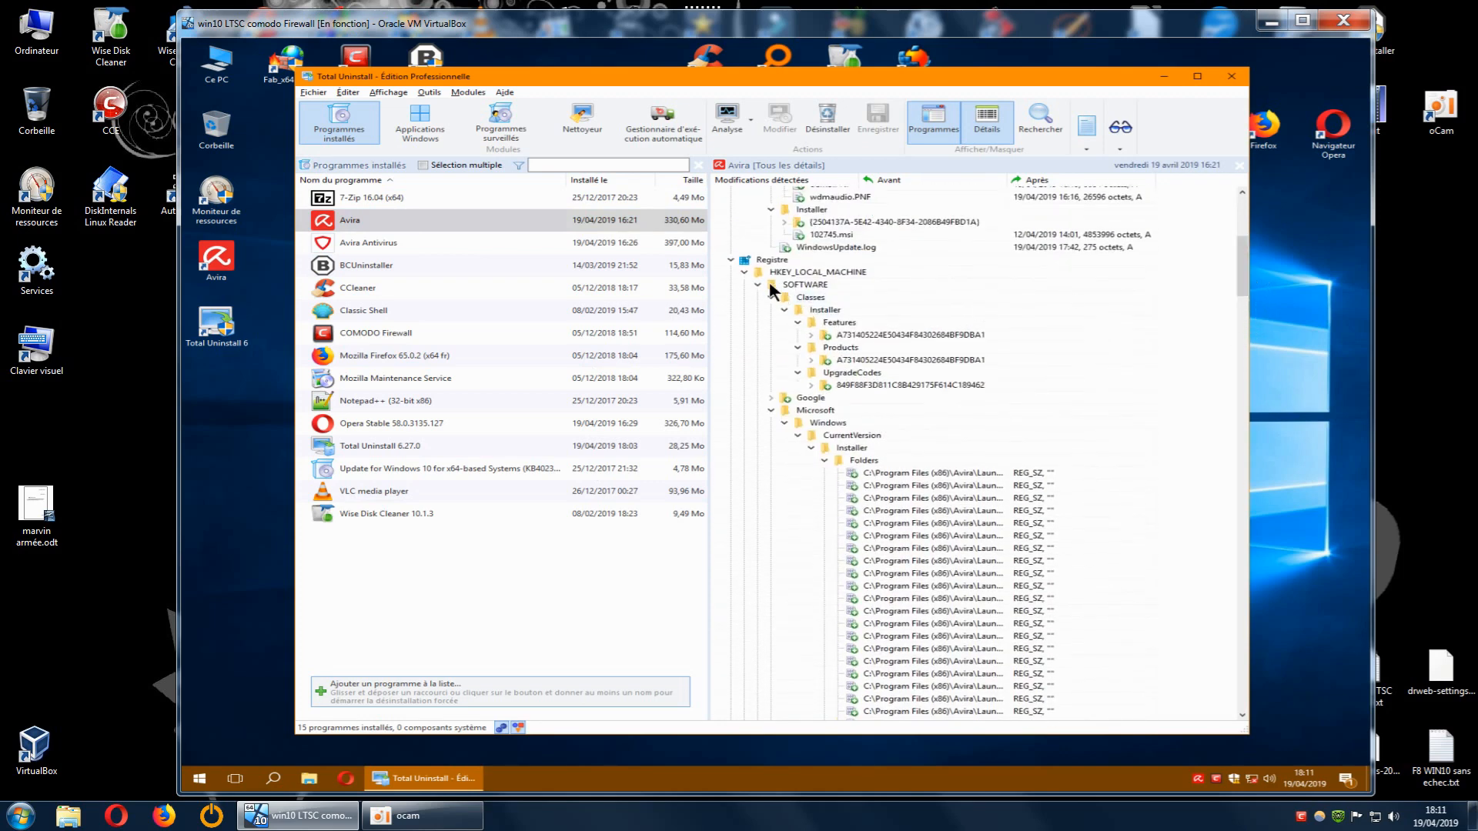
click(731, 261)
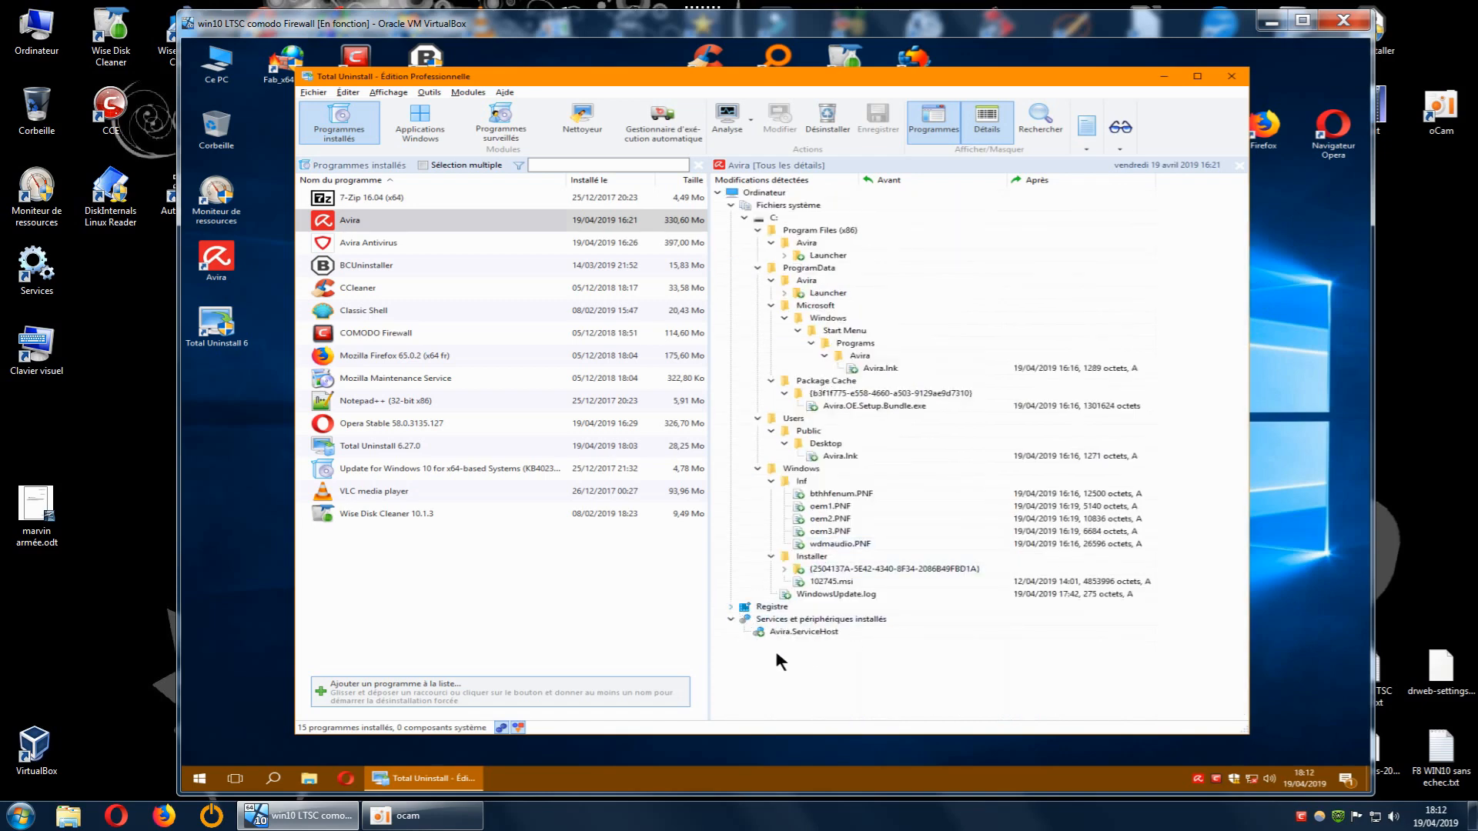
click(730, 605)
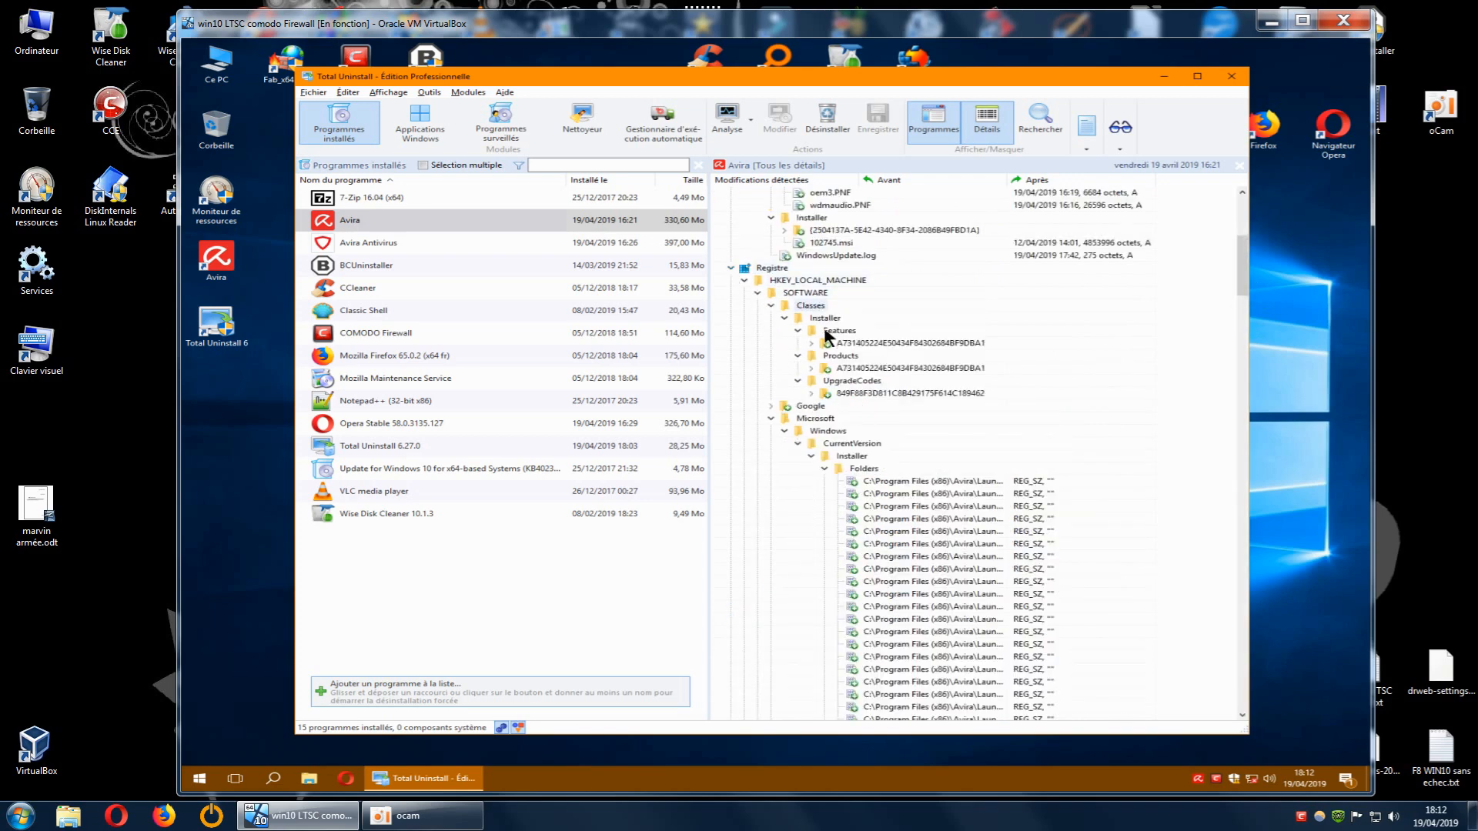
drag(1241, 277, 1235, 701)
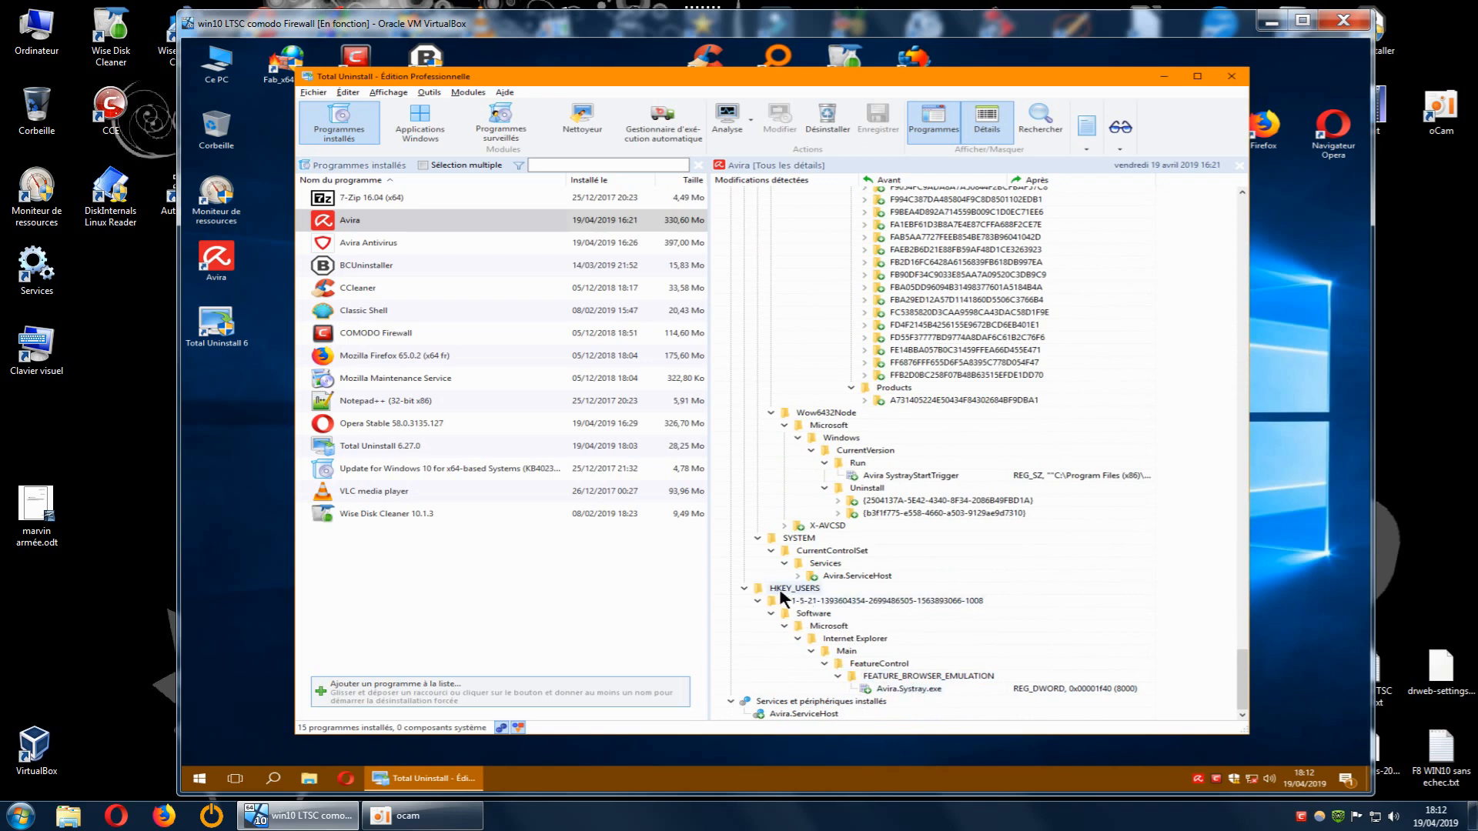
drag(1235, 671, 1233, 206)
- Reposition the Total Uninstall window and compare the detected changes of Avira Antivirus and Avira, ending on Avira
drag(623, 83, 594, 73)
click(338, 240)
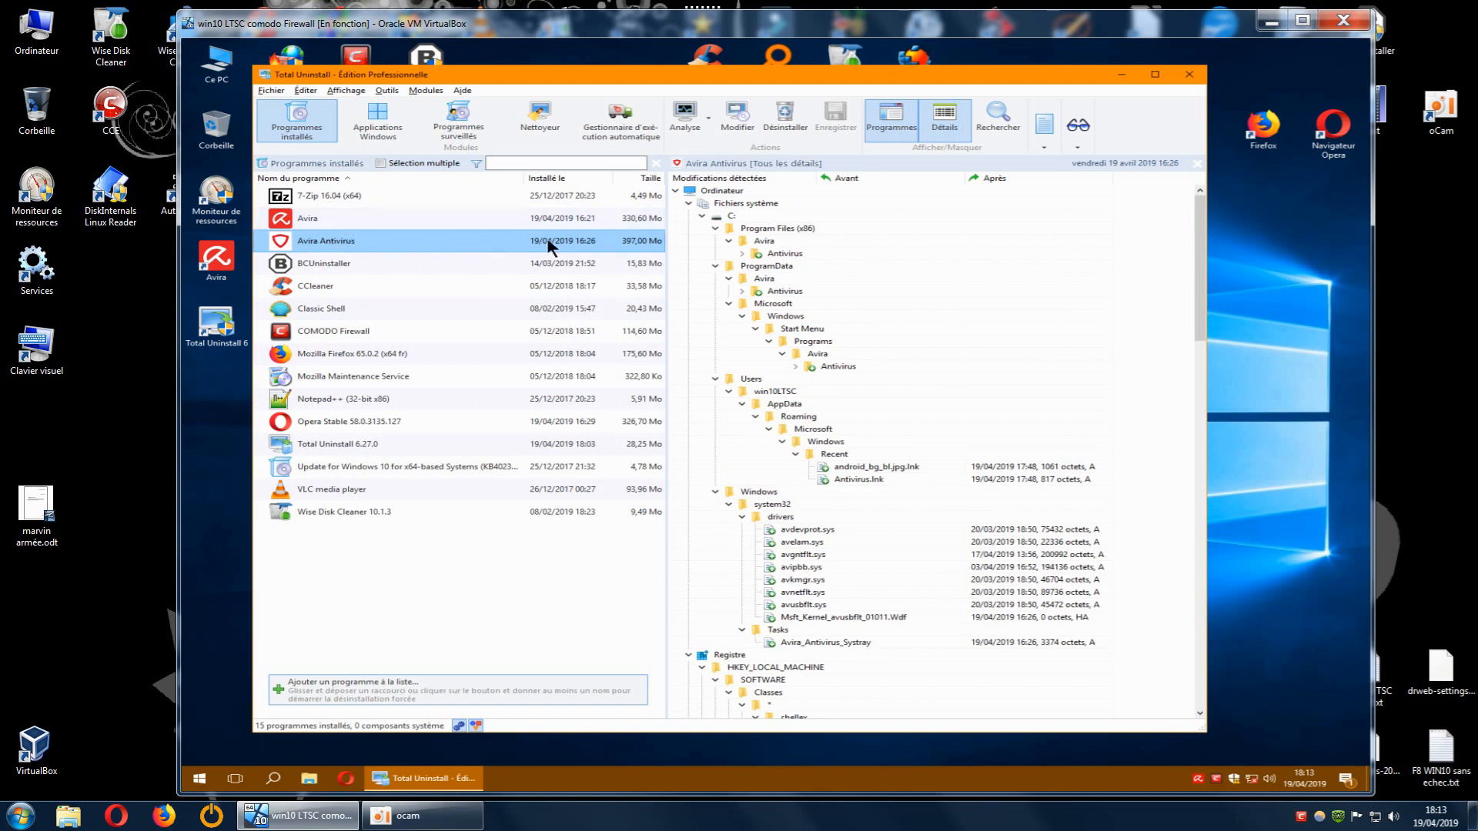
click(329, 221)
click(331, 239)
click(317, 219)
click(339, 239)
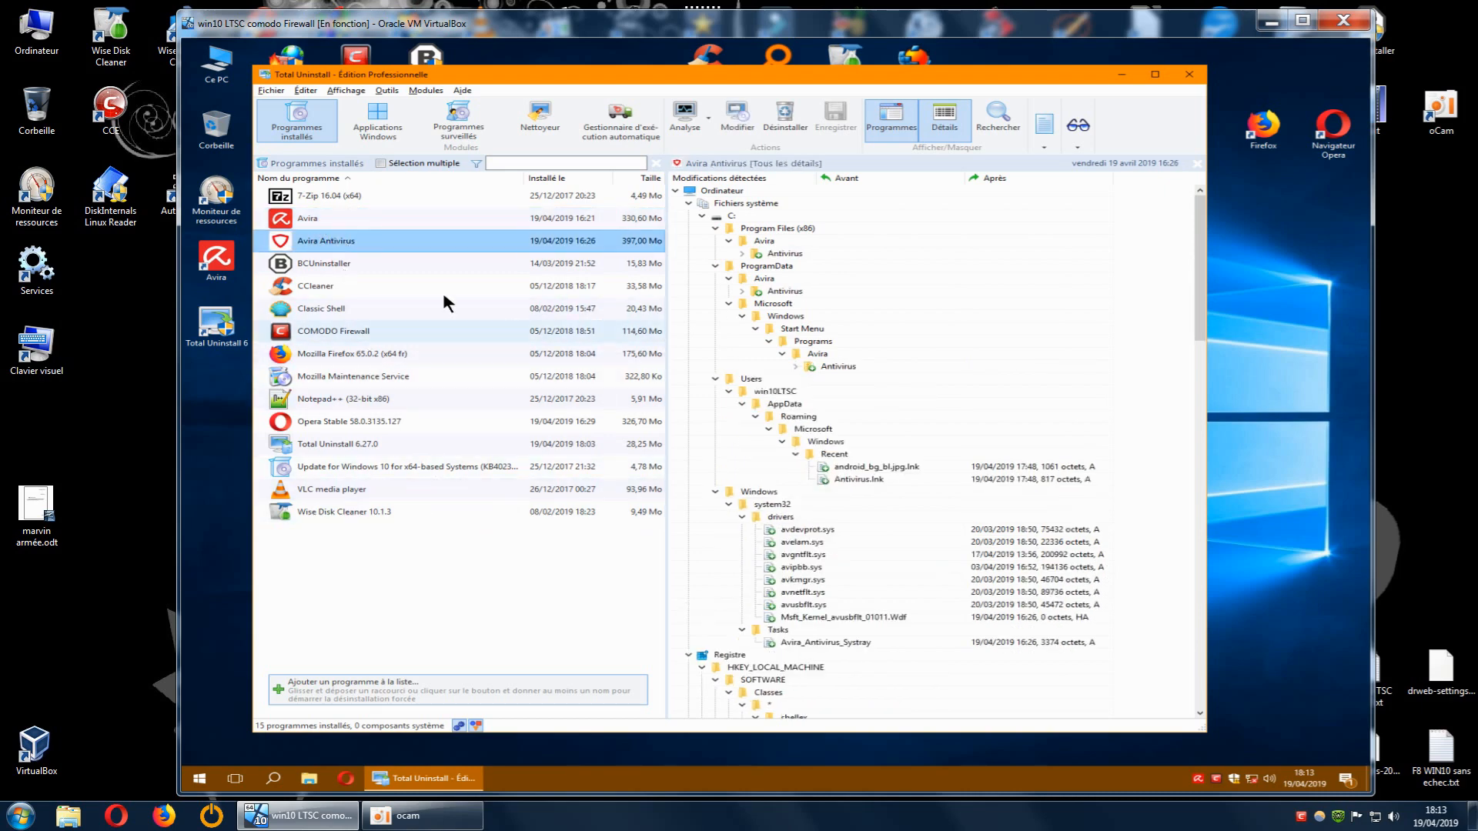
click(324, 222)
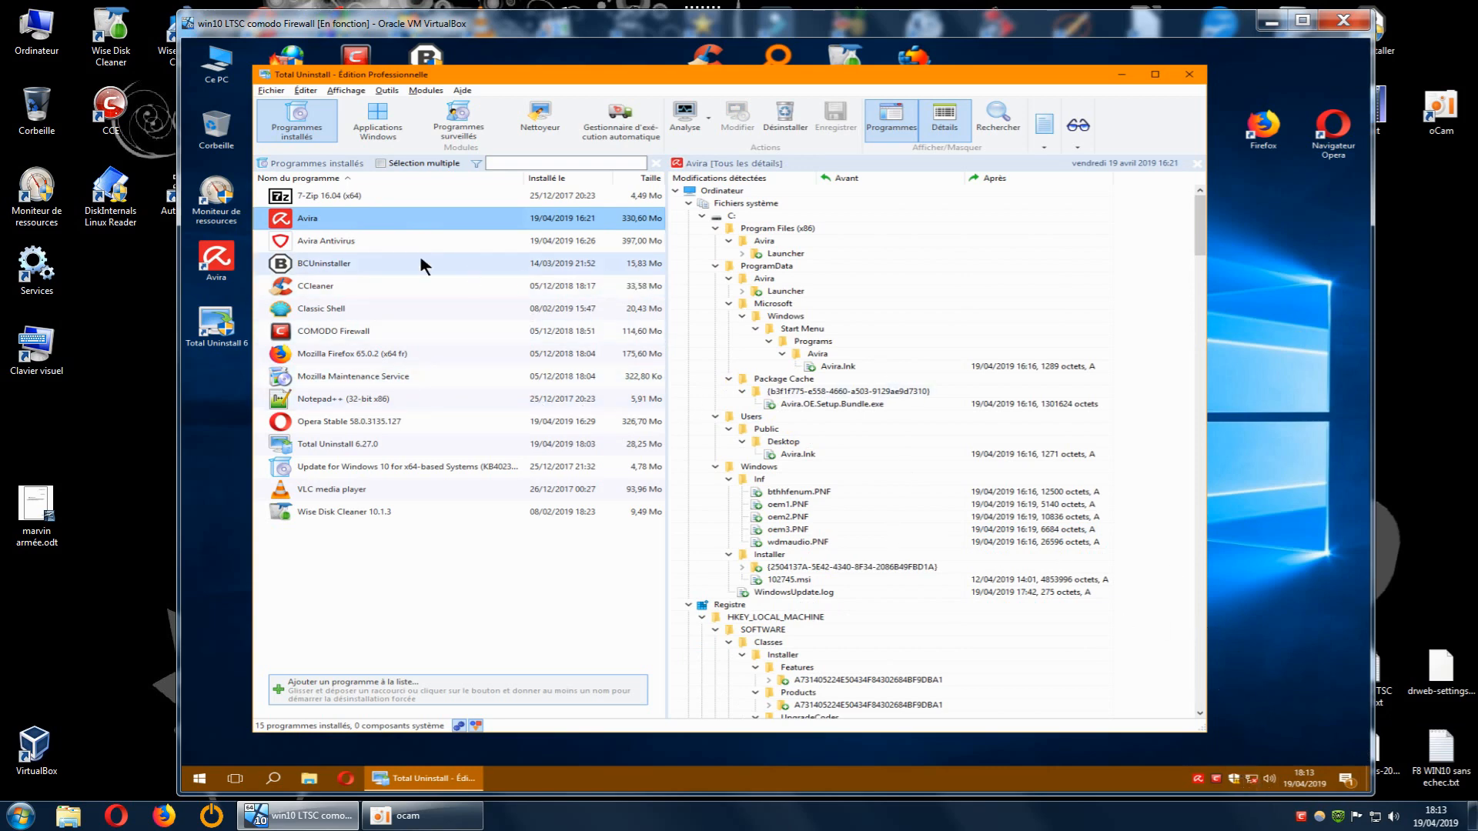
click(320, 217)
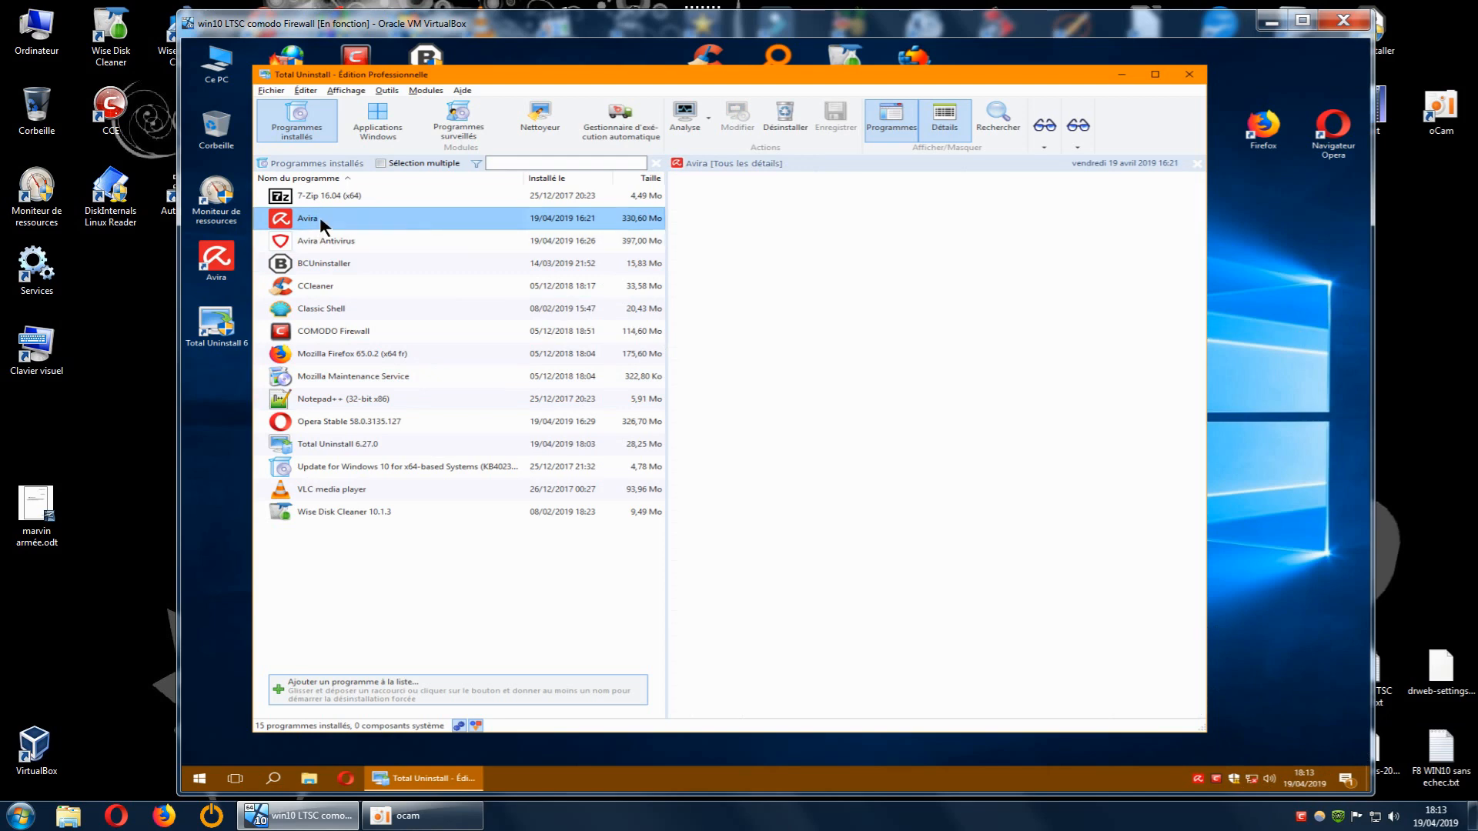
right_click(320, 217)
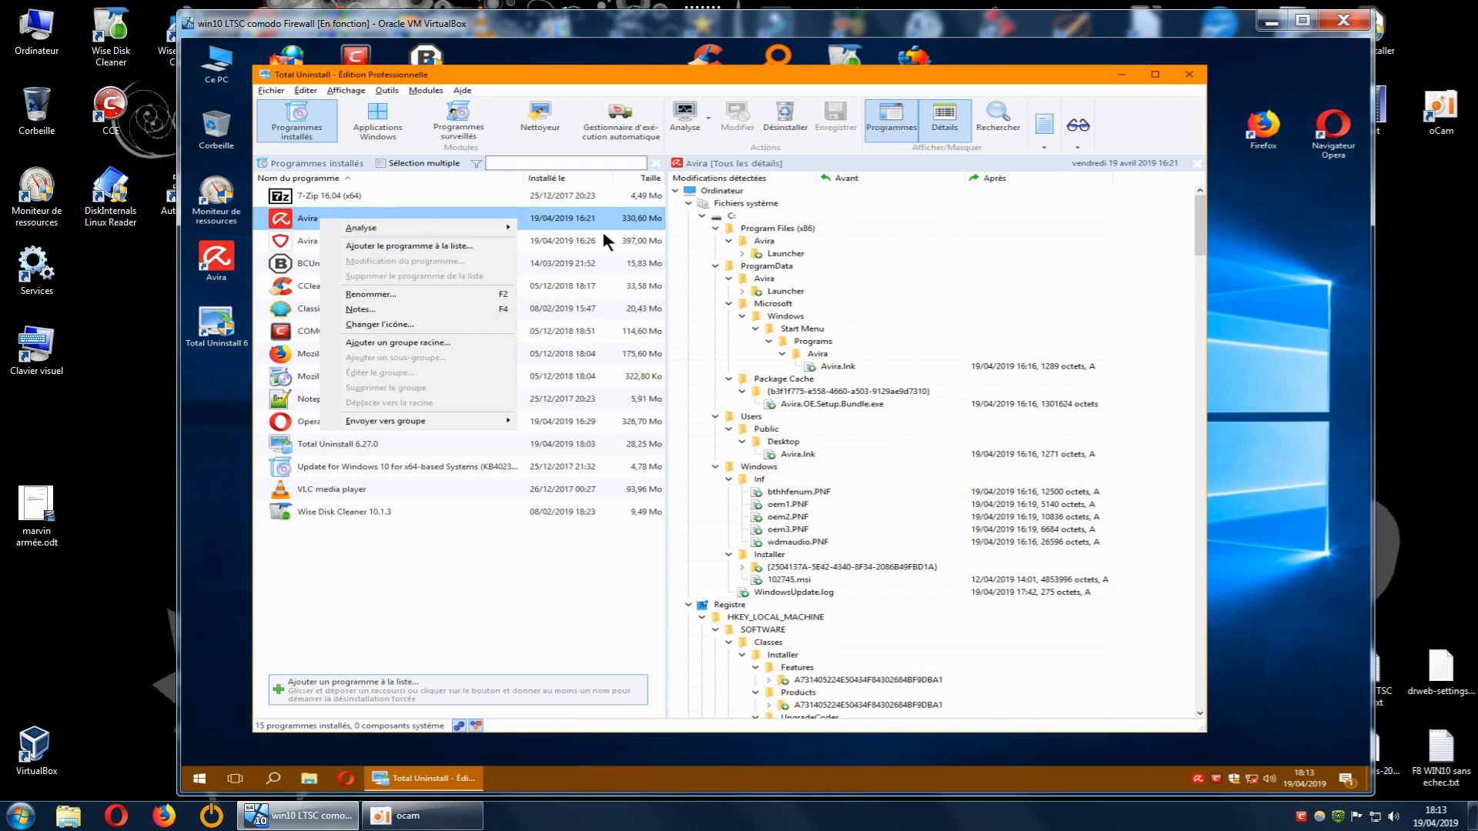
click(302, 239)
right_click(301, 240)
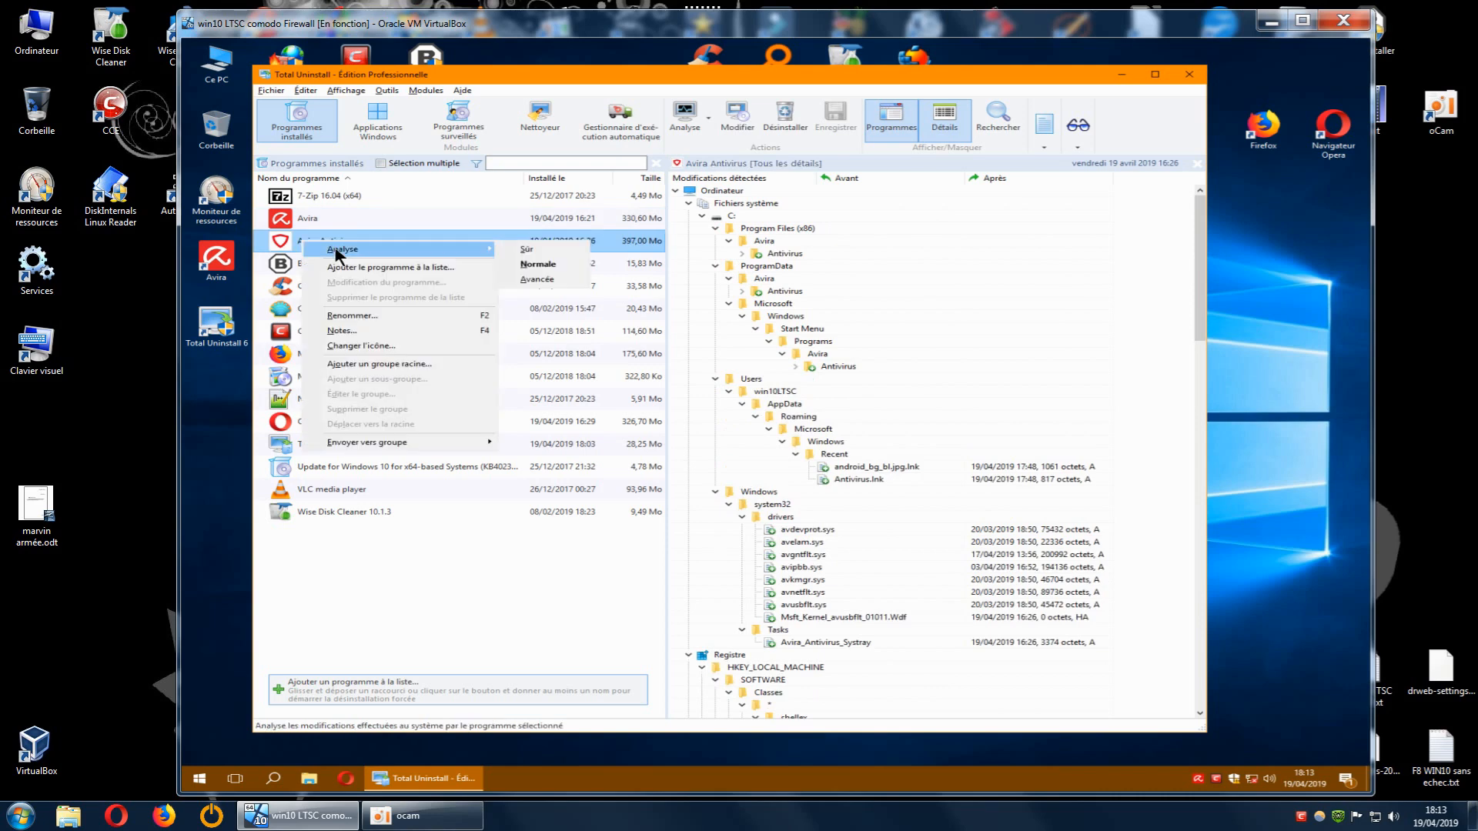
click(478, 588)
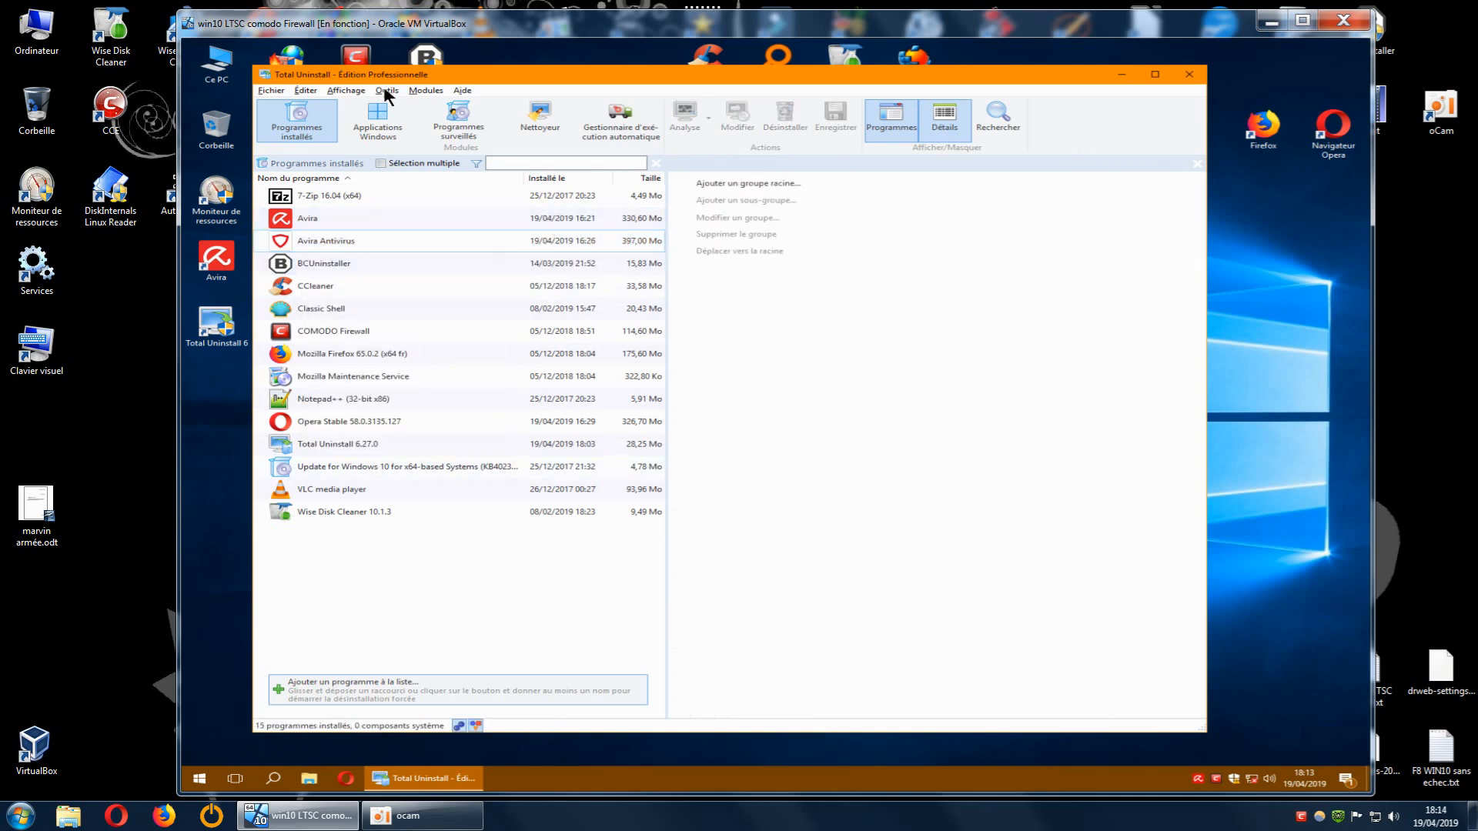
click(330, 237)
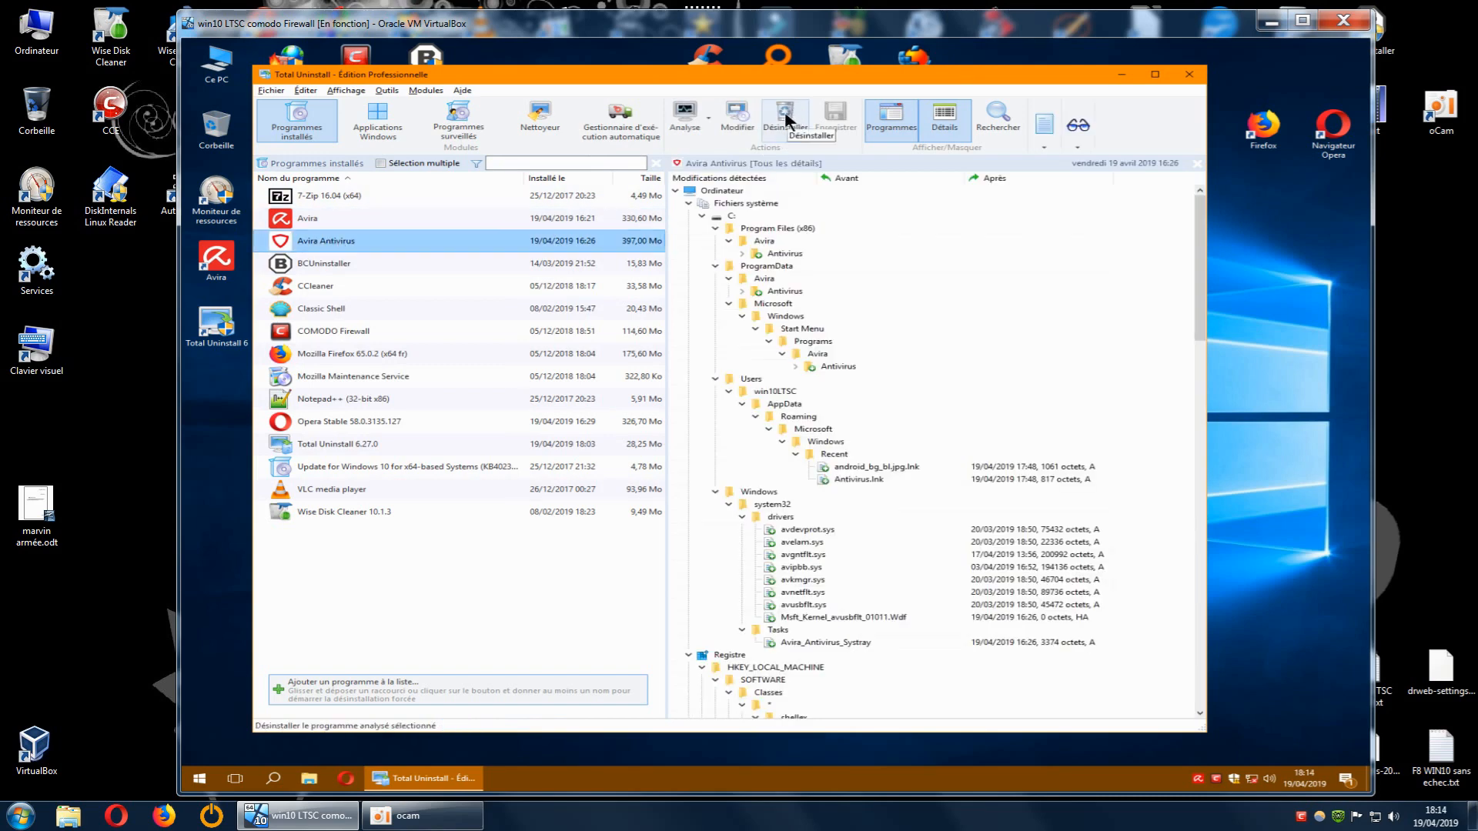
click(344, 215)
right_click(345, 216)
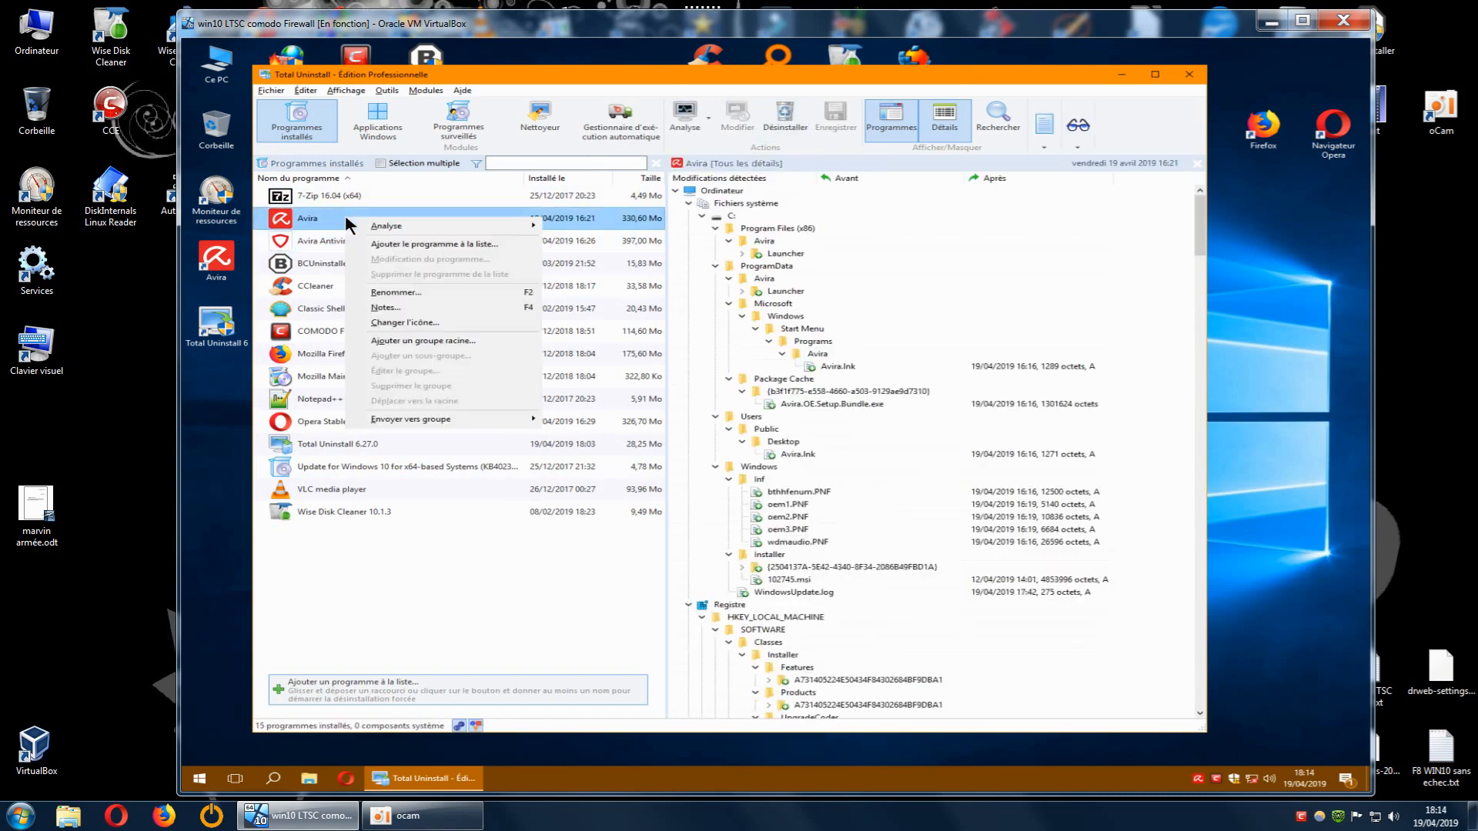
mouse_move(376, 231)
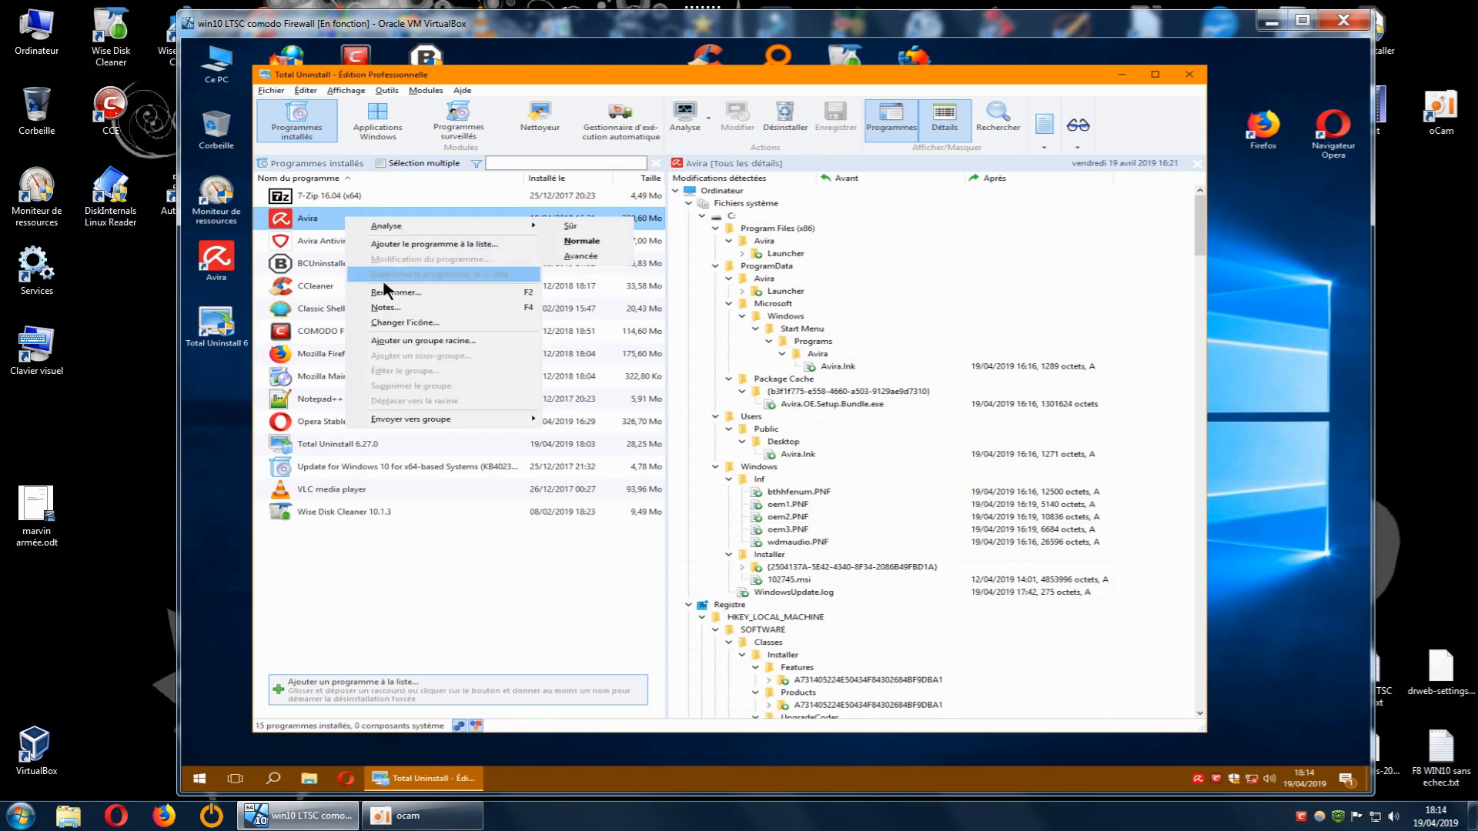
- Start uninstalling Avira with the "Désinstaller le programme analysé" profile, moving the uninstall dialog aside and reviewing the available profiles
click(311, 217)
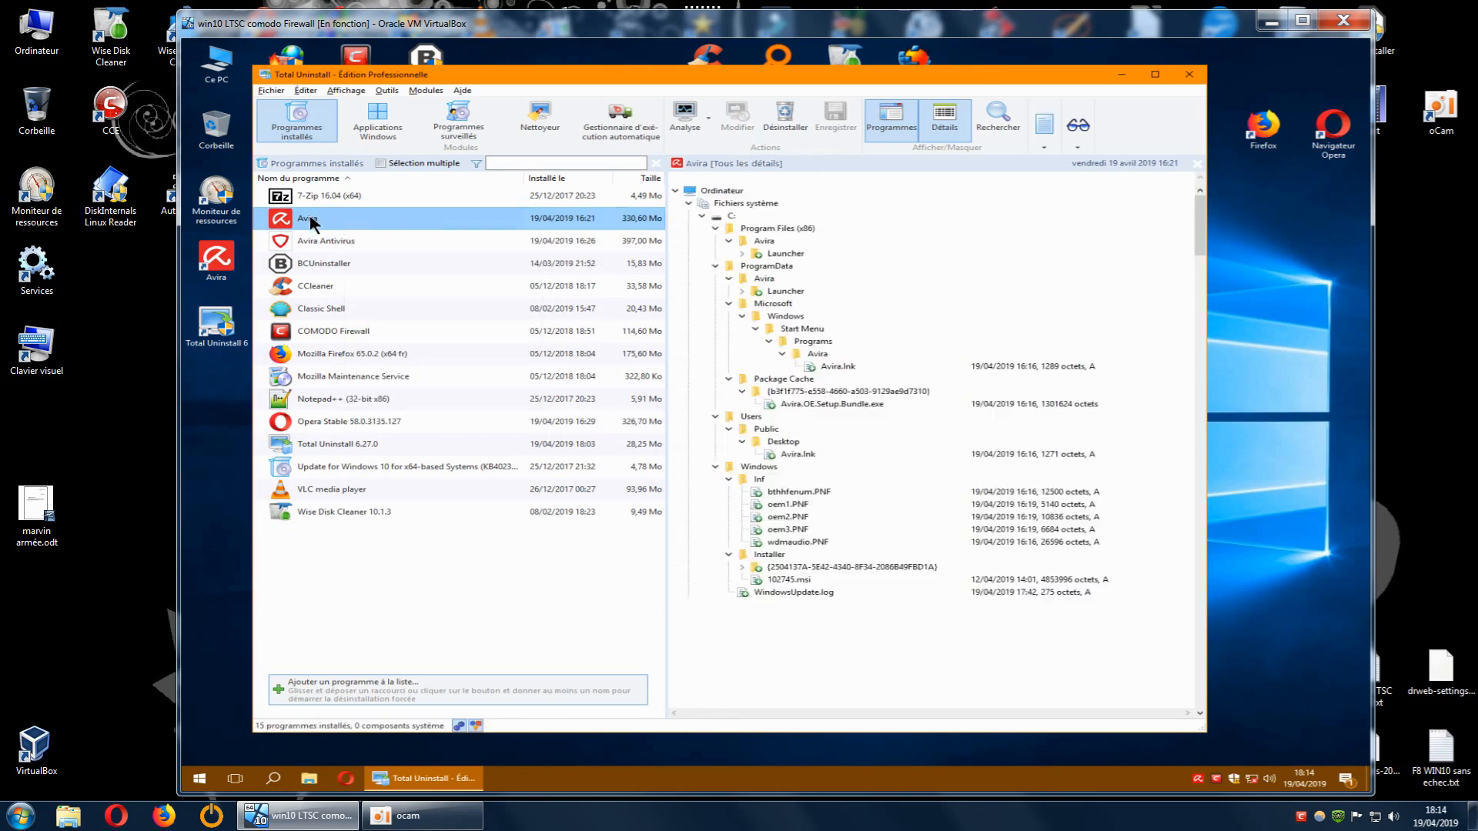
click(779, 123)
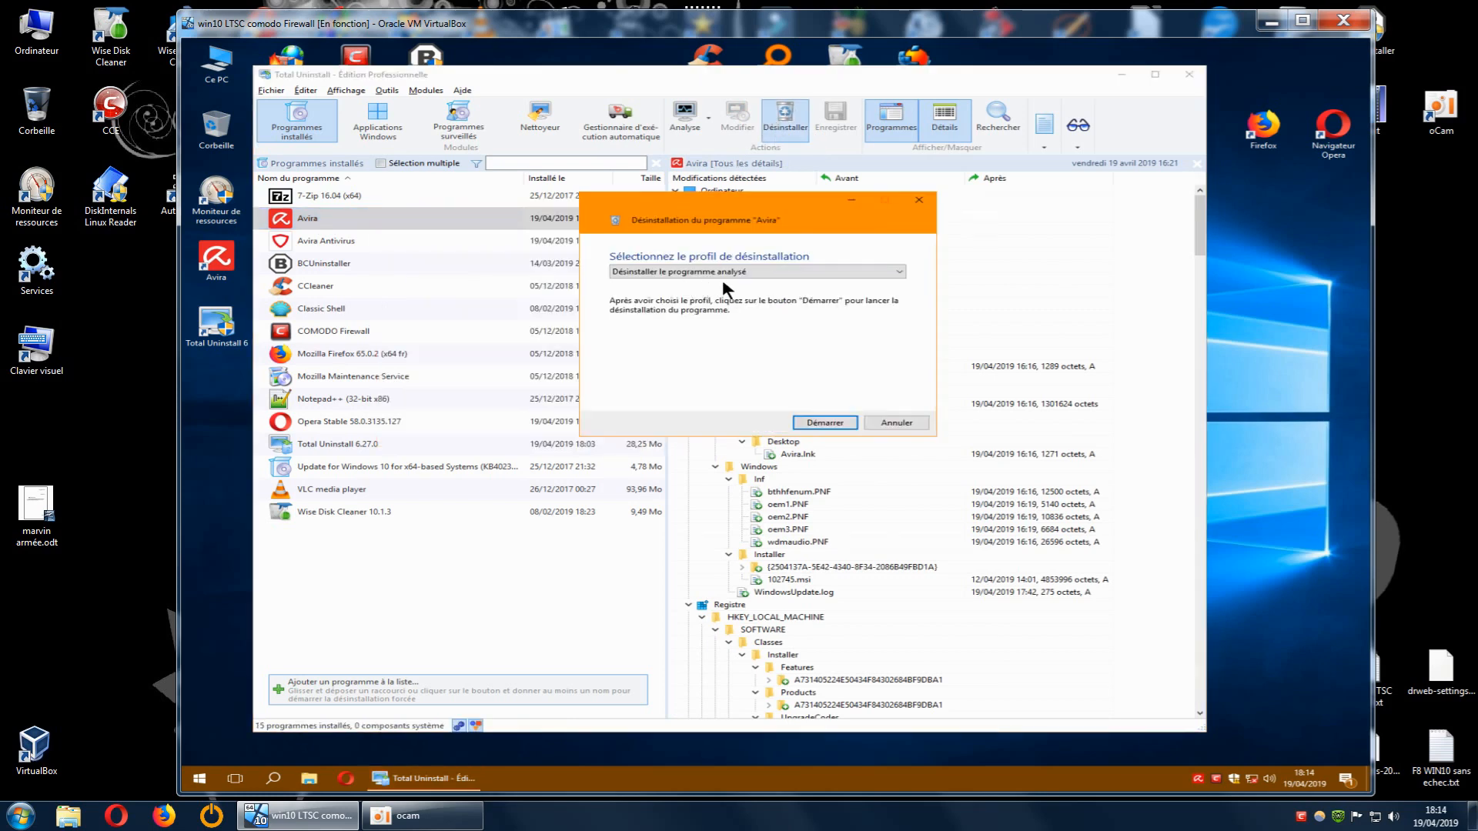
click(864, 273)
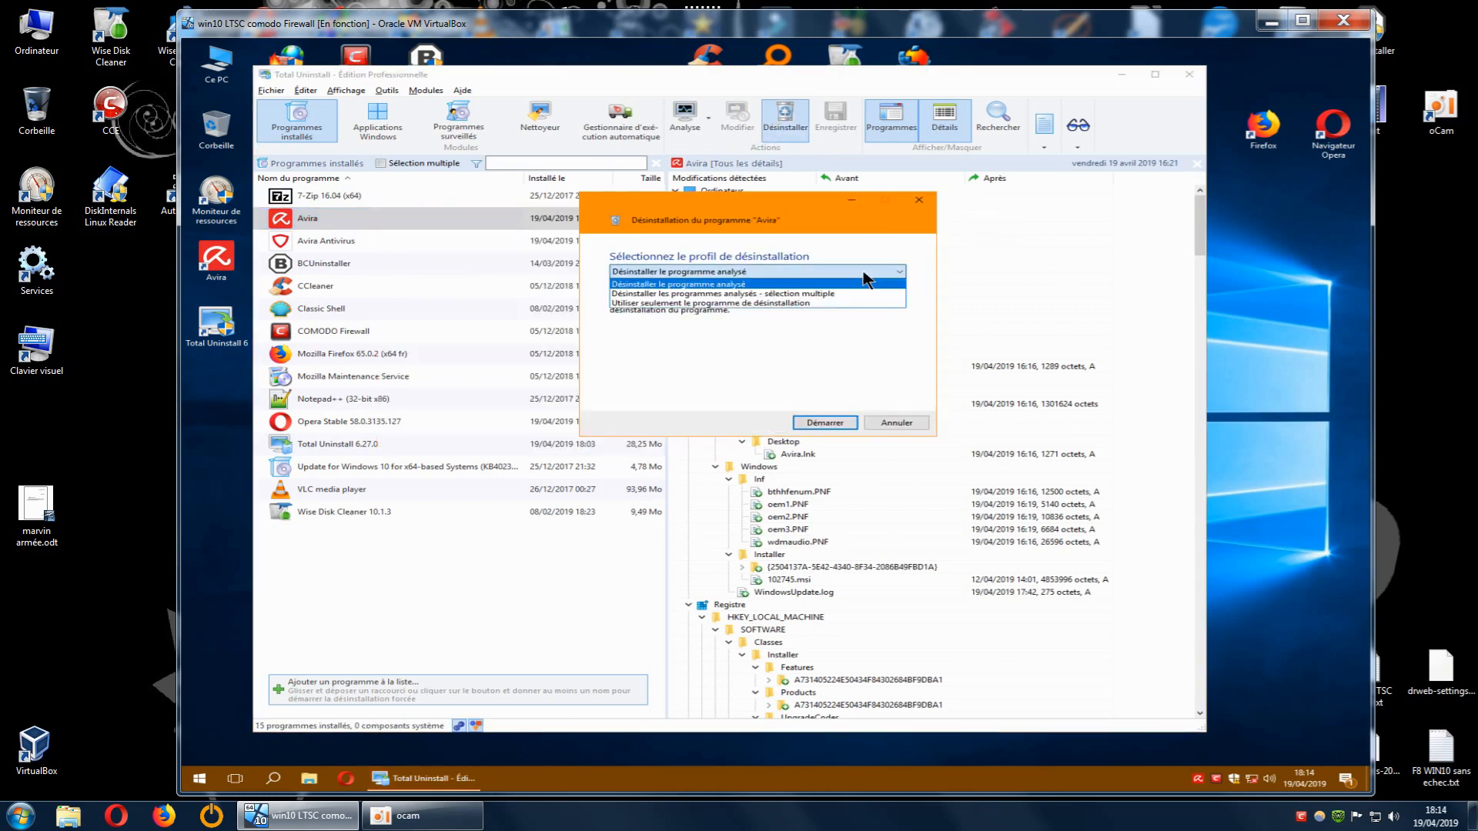
click(806, 203)
drag(808, 203, 1009, 218)
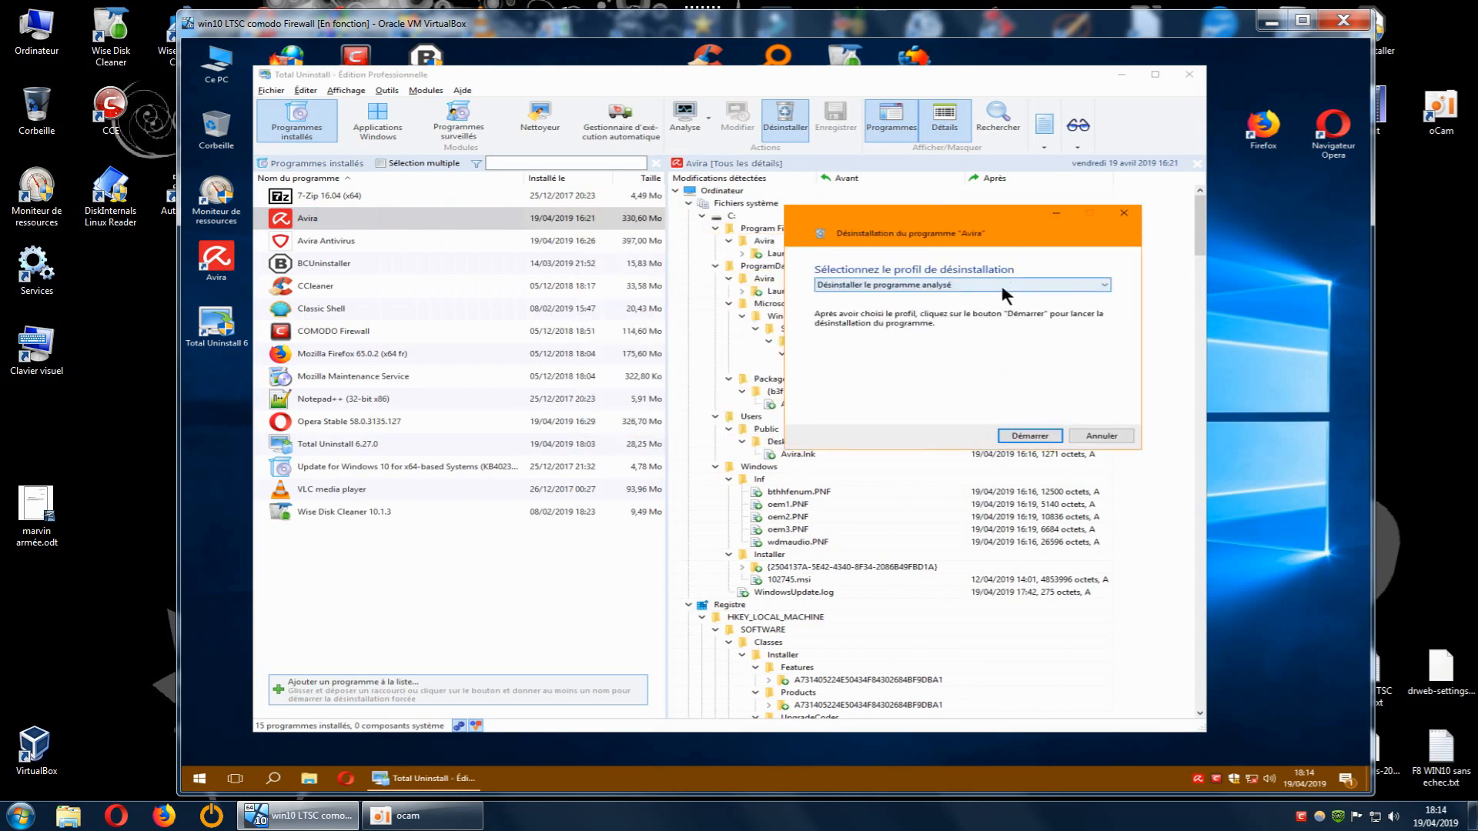
click(1097, 284)
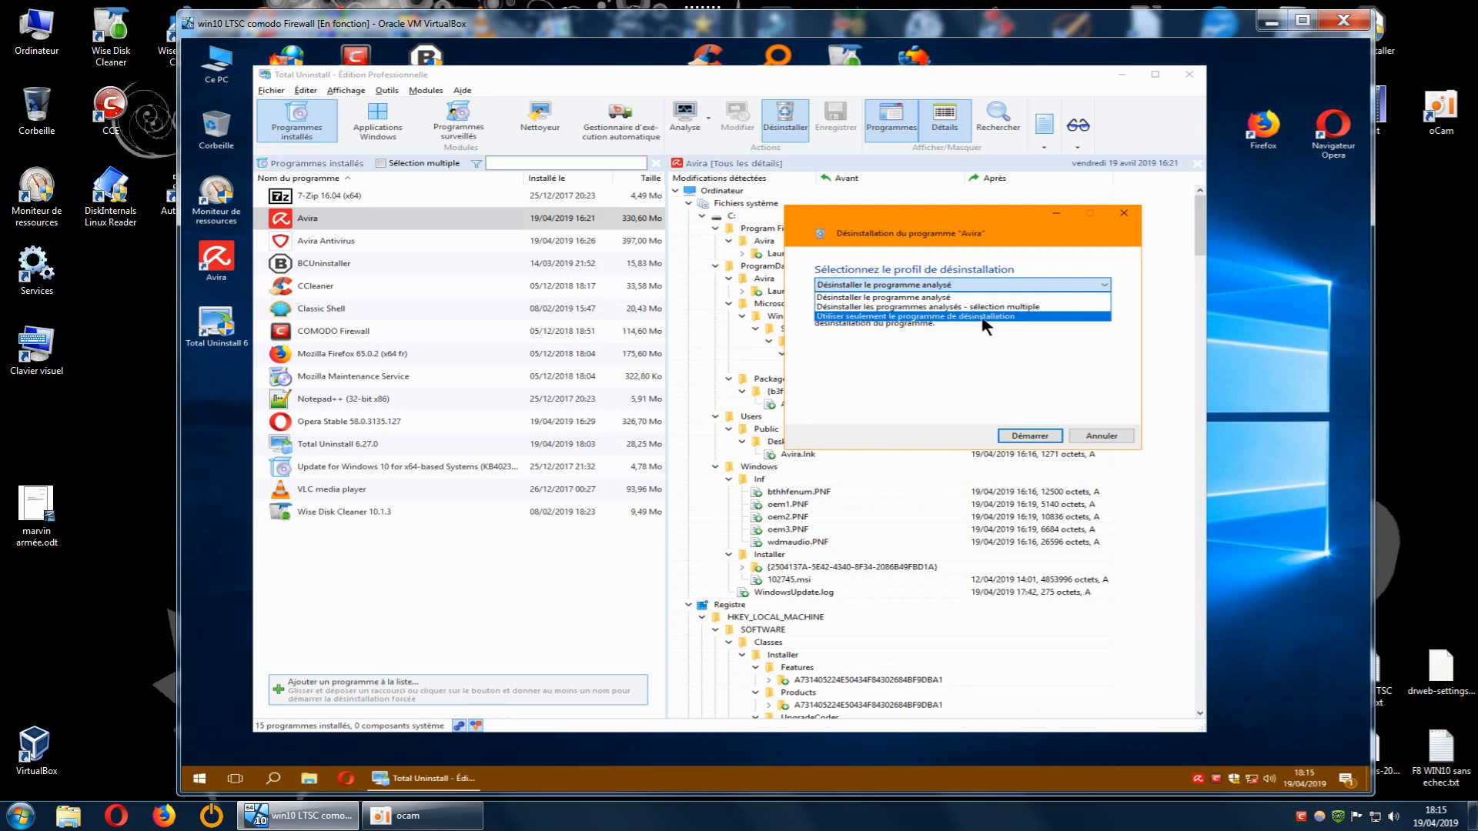
click(970, 388)
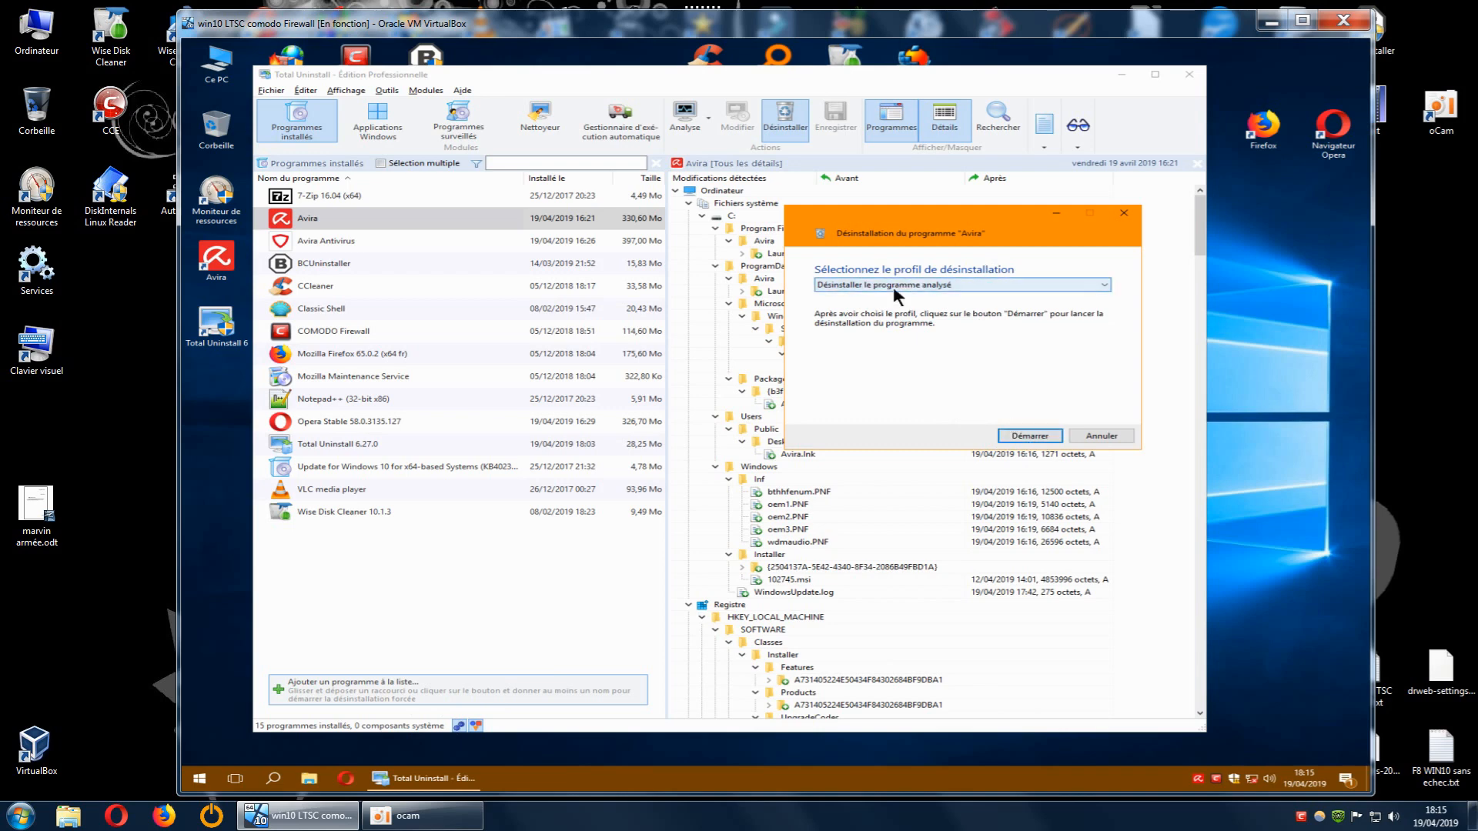
click(1042, 437)
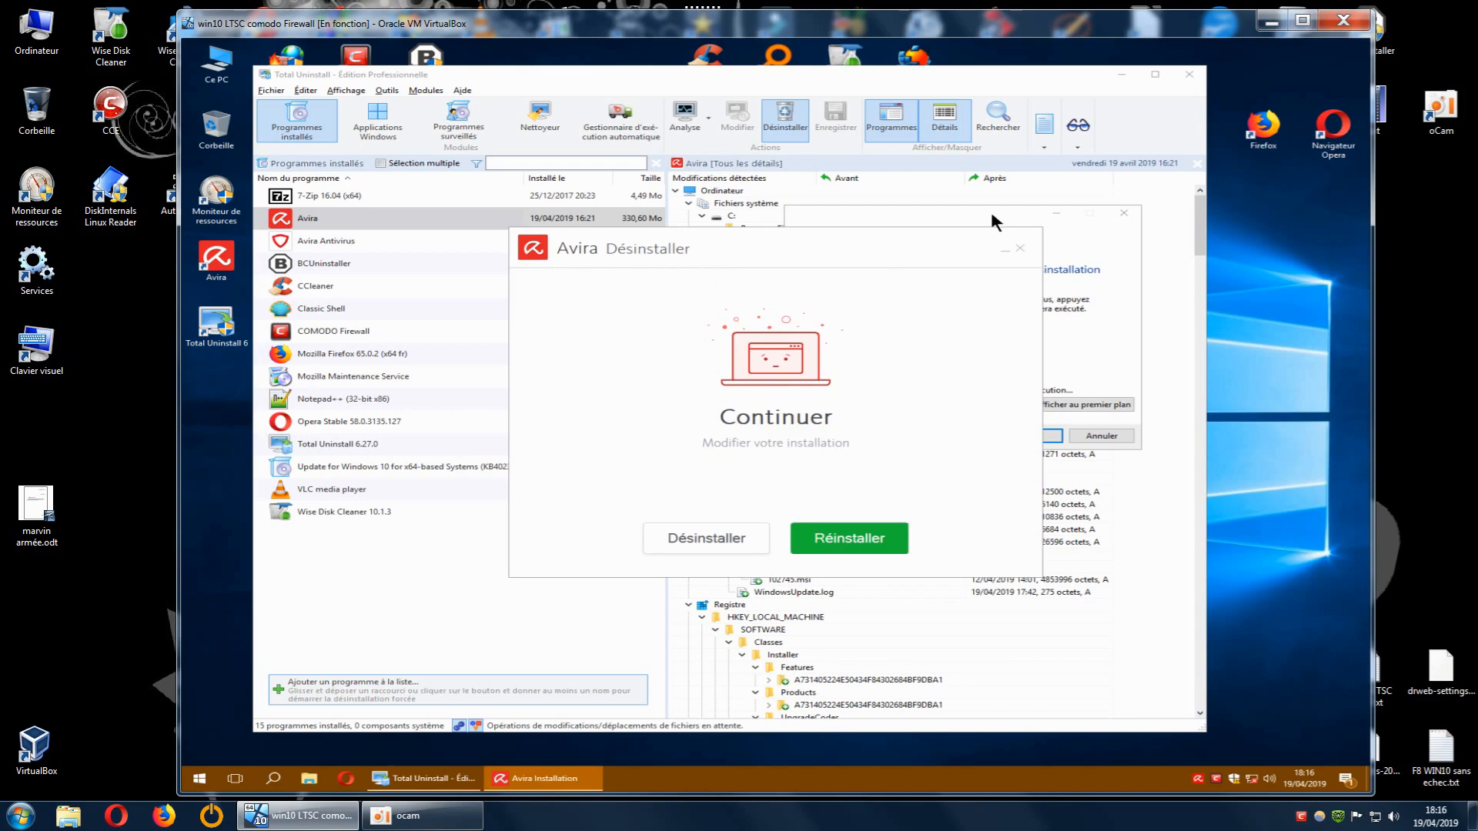
- Try to remove Avira with its built-in uninstaller, acknowledge the message and cancel the uninstaller
drag(901, 250, 614, 393)
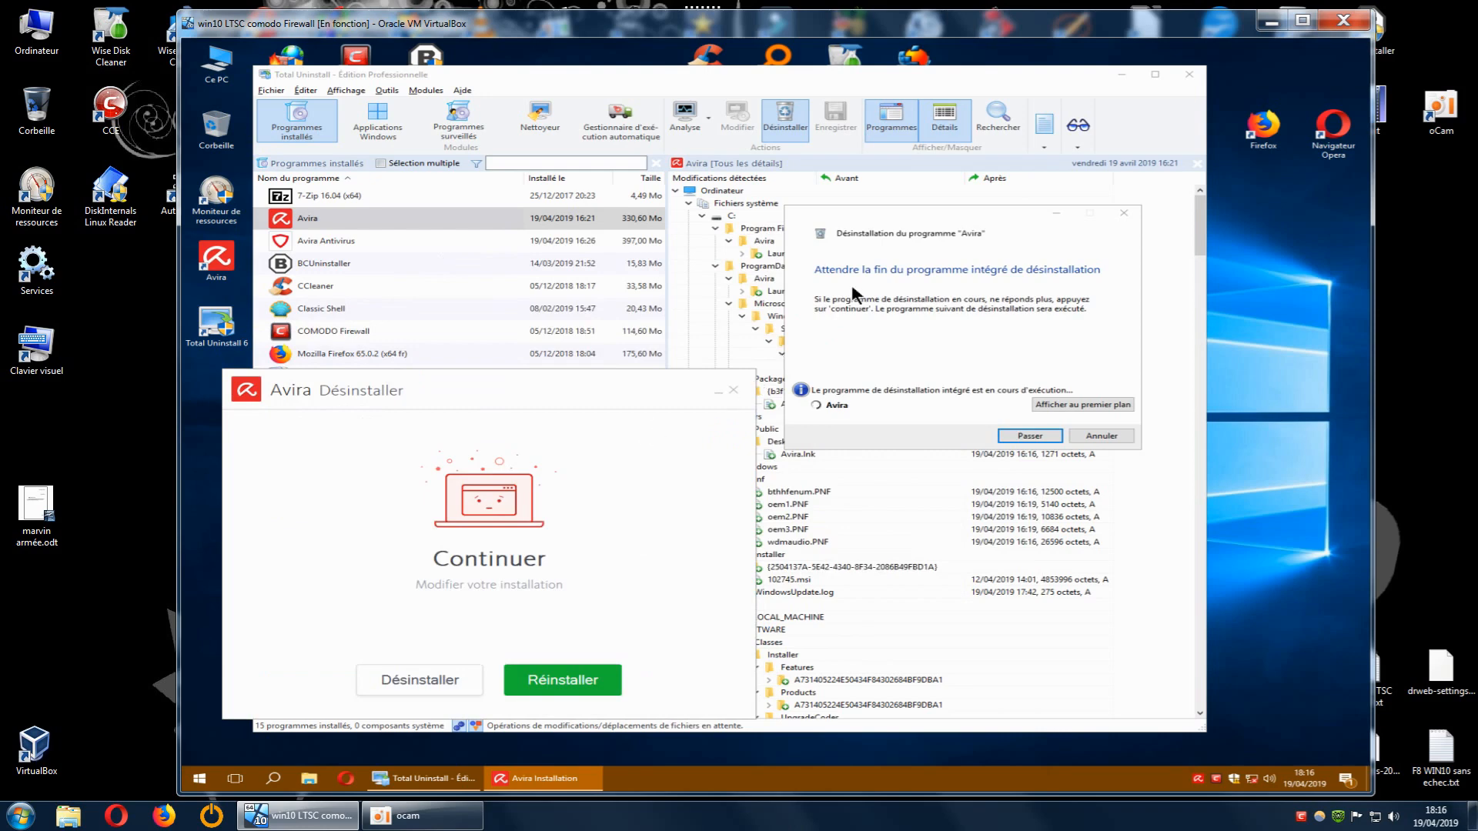
drag(657, 390, 737, 191)
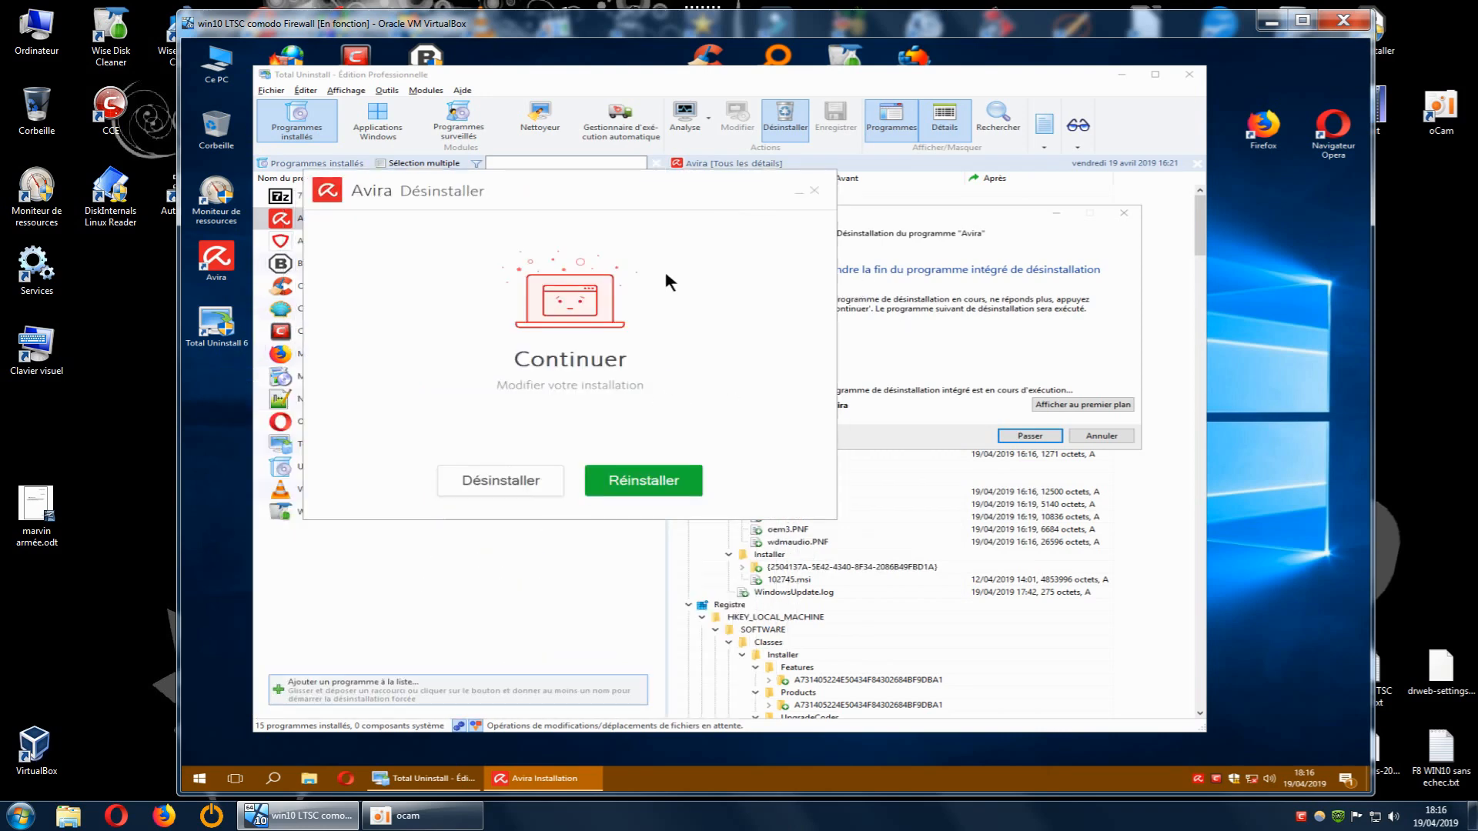
click(479, 482)
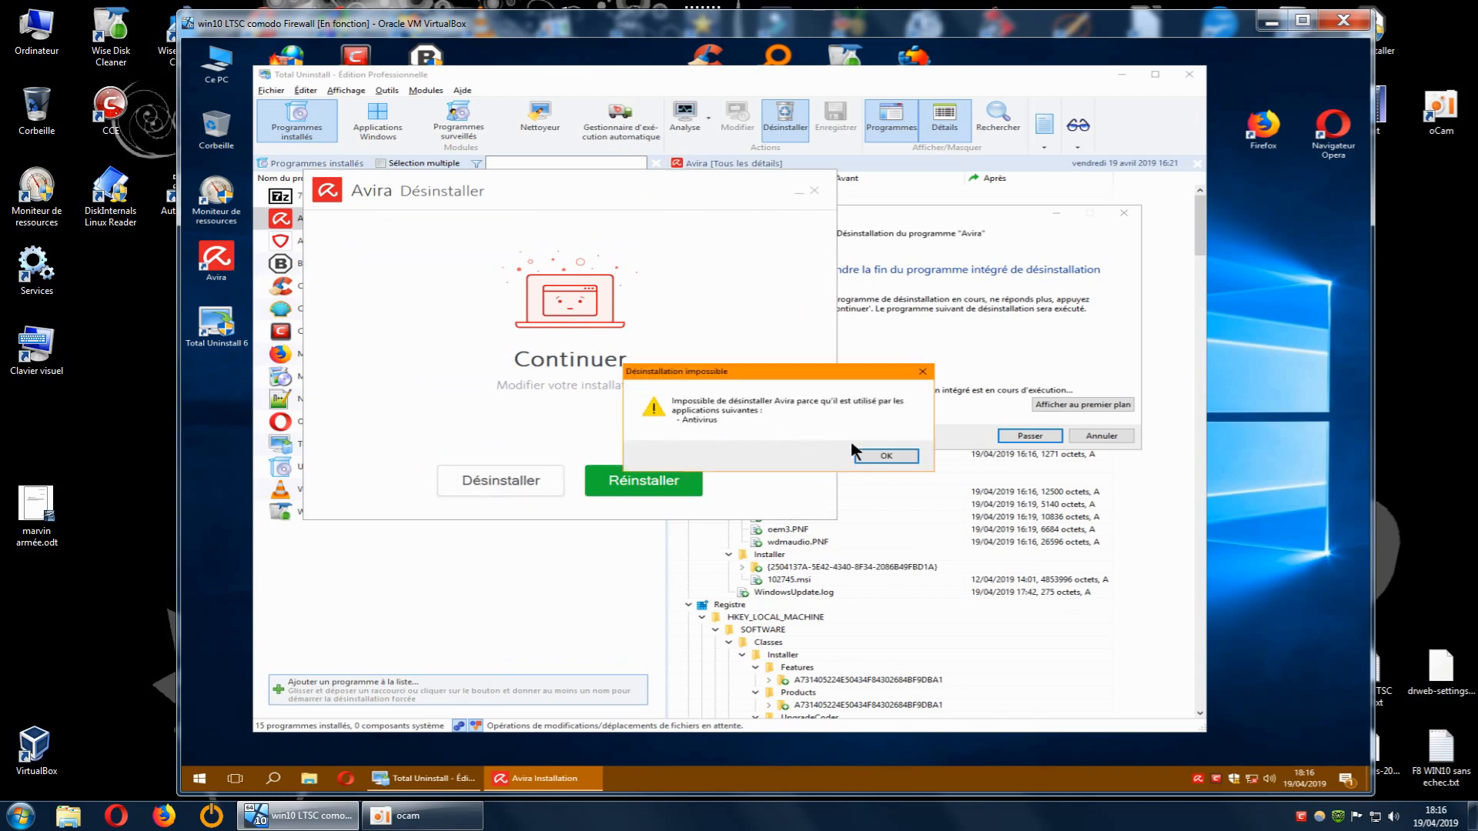
click(876, 456)
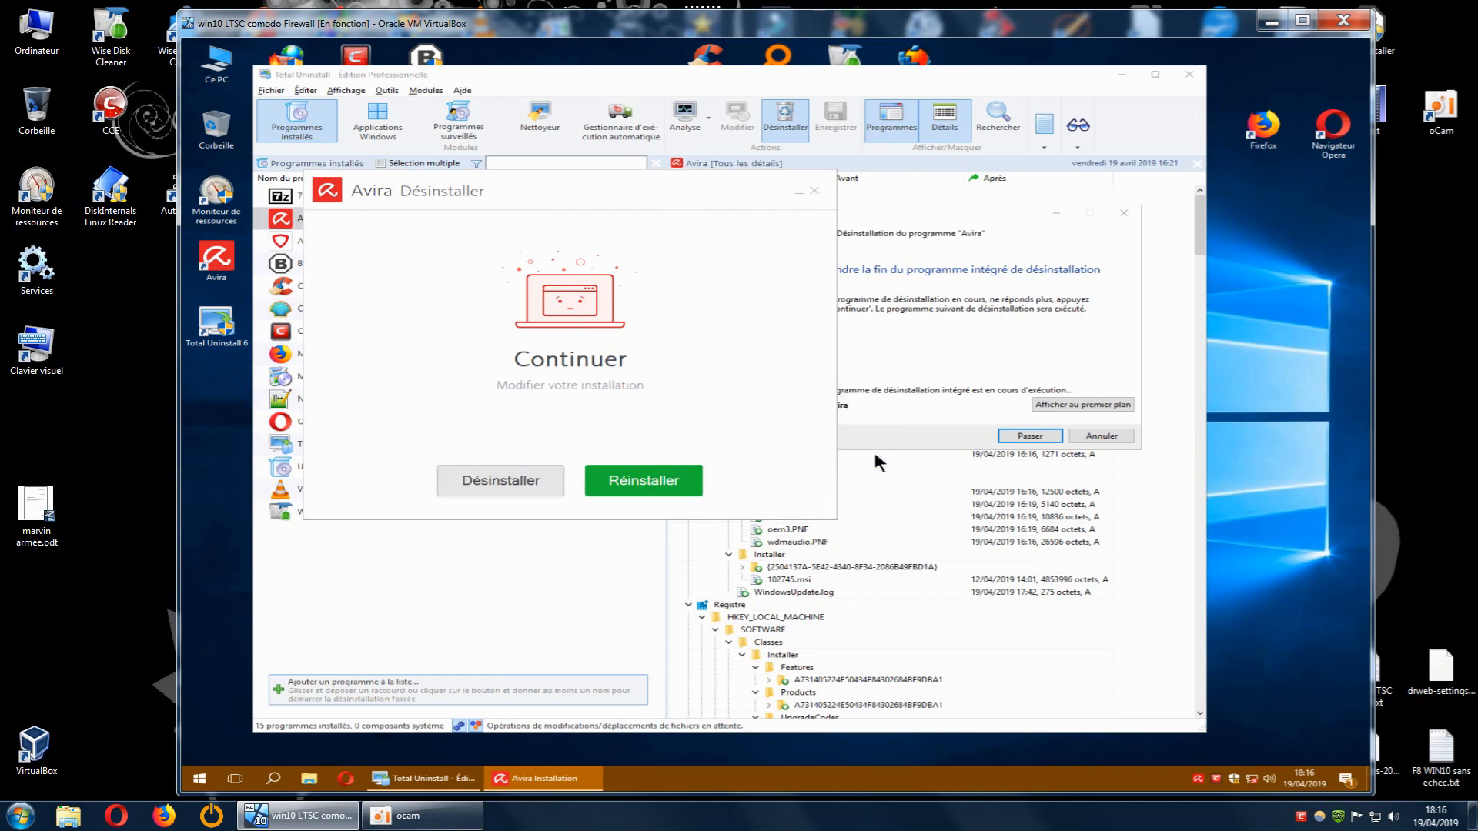
click(815, 189)
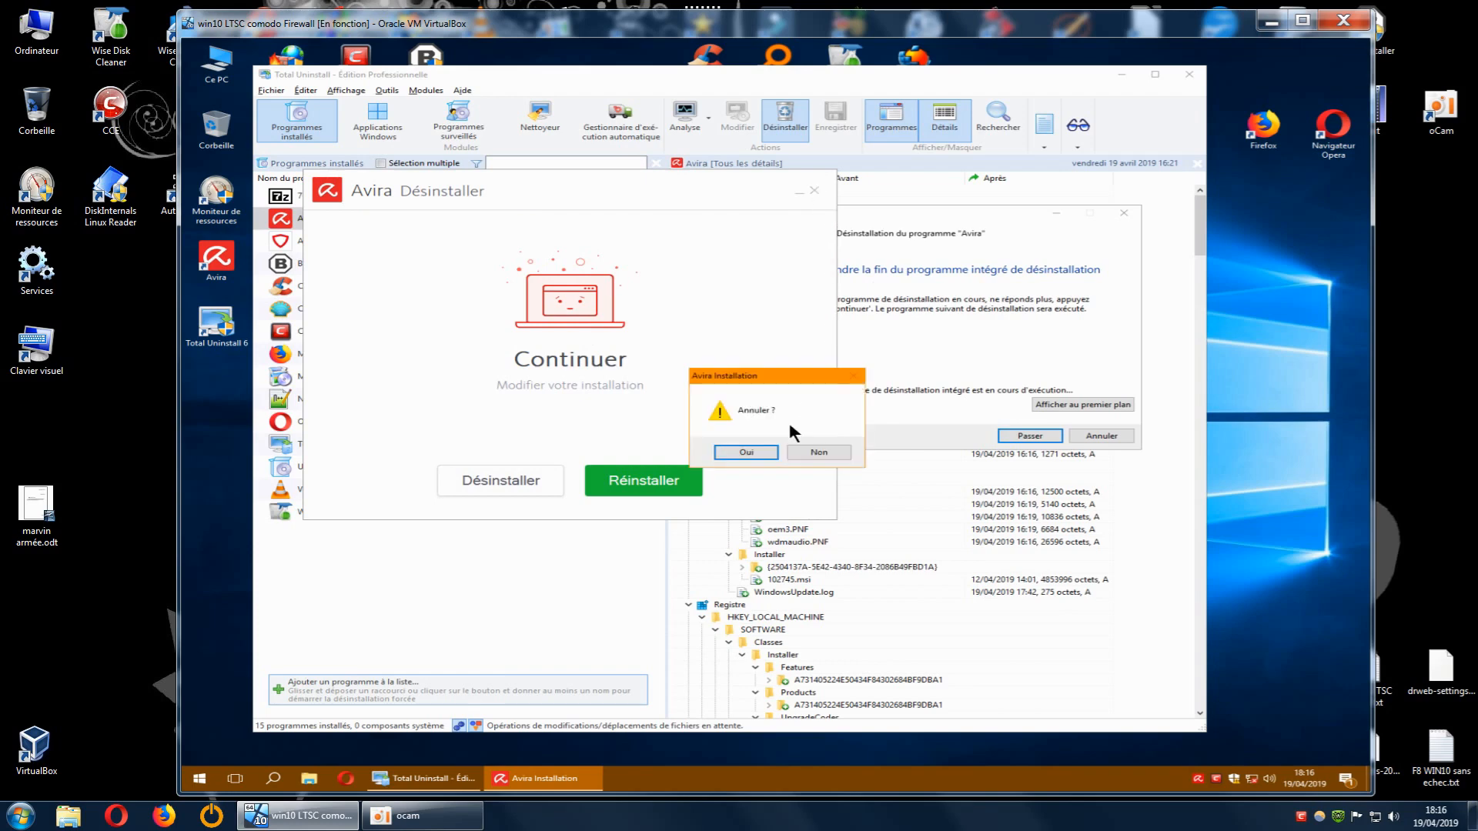
click(752, 452)
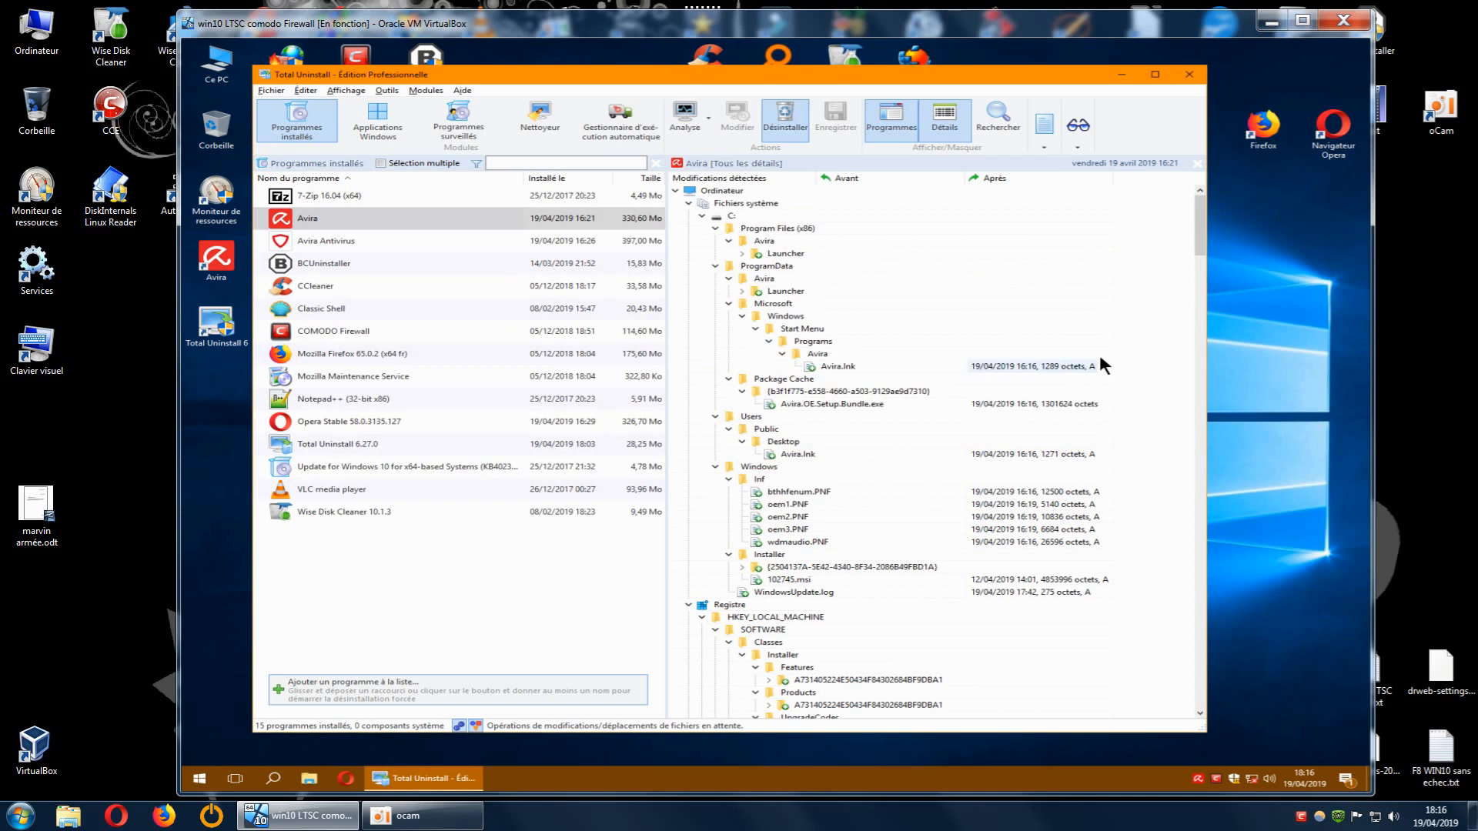
- Start uninstalling Avira Antivirus with the "Désinstaller le programme analysé" profile and agree to remove it with all its components
click(336, 238)
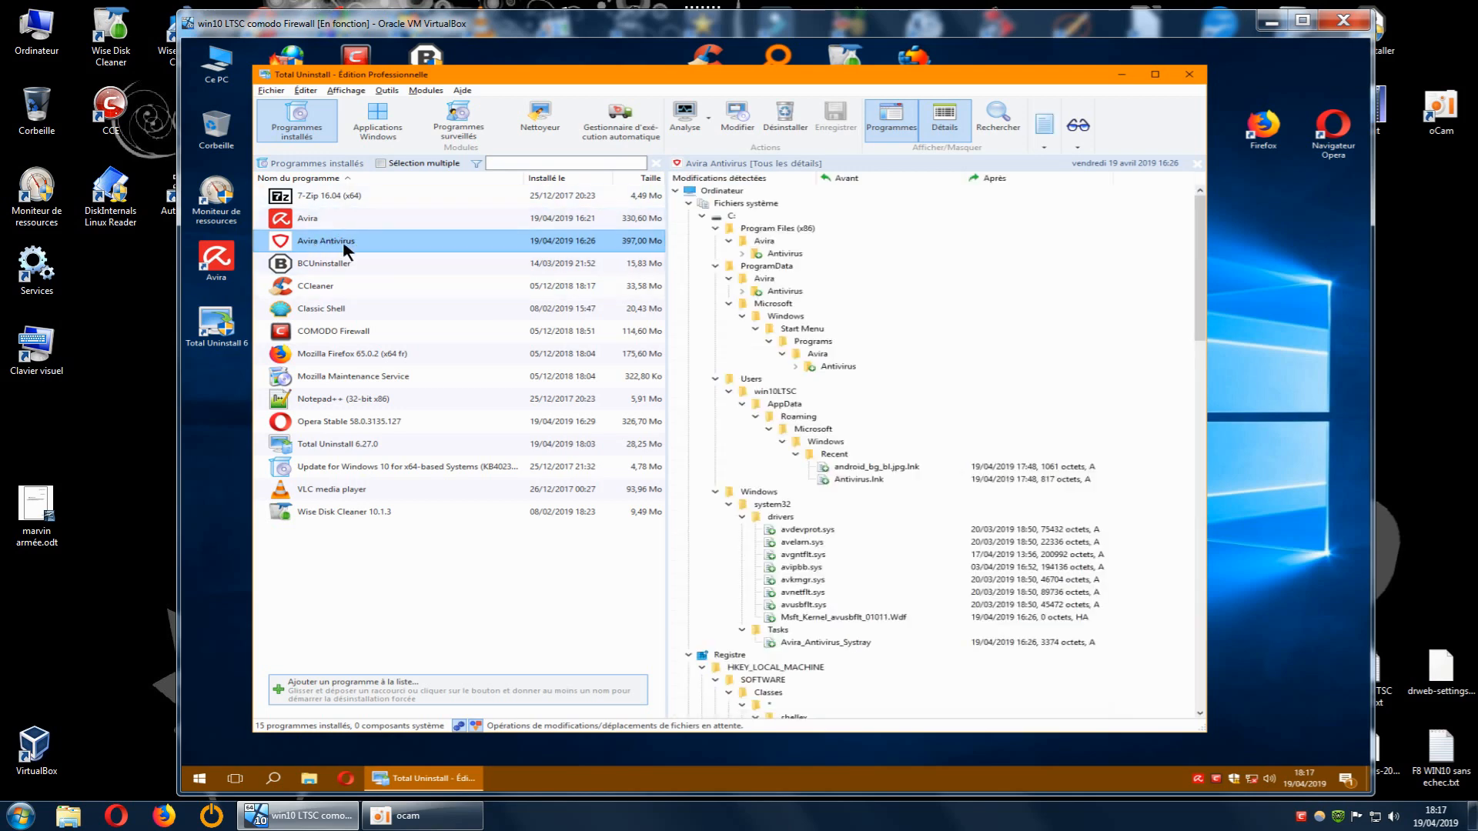
click(778, 119)
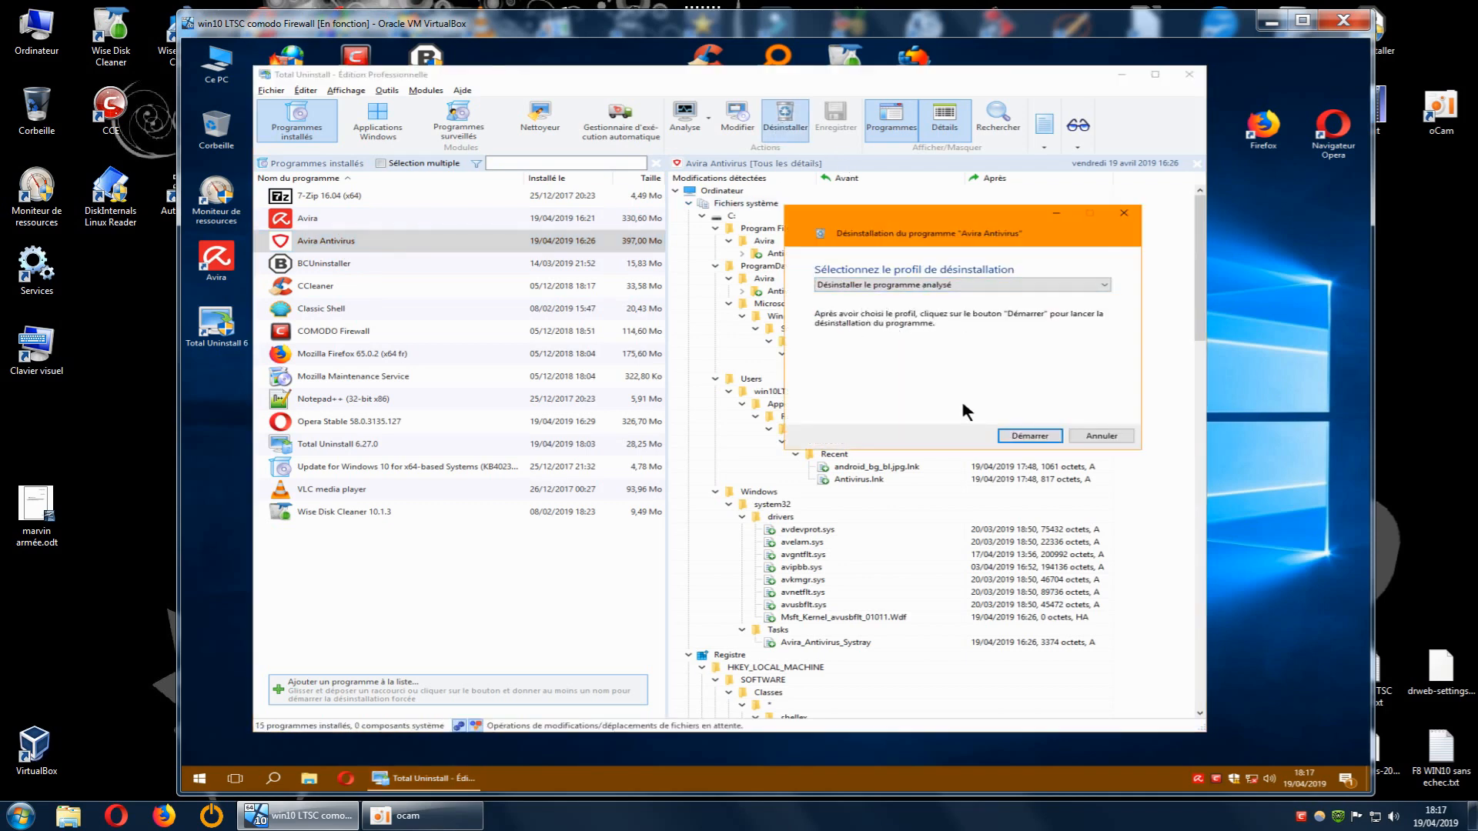
click(1014, 435)
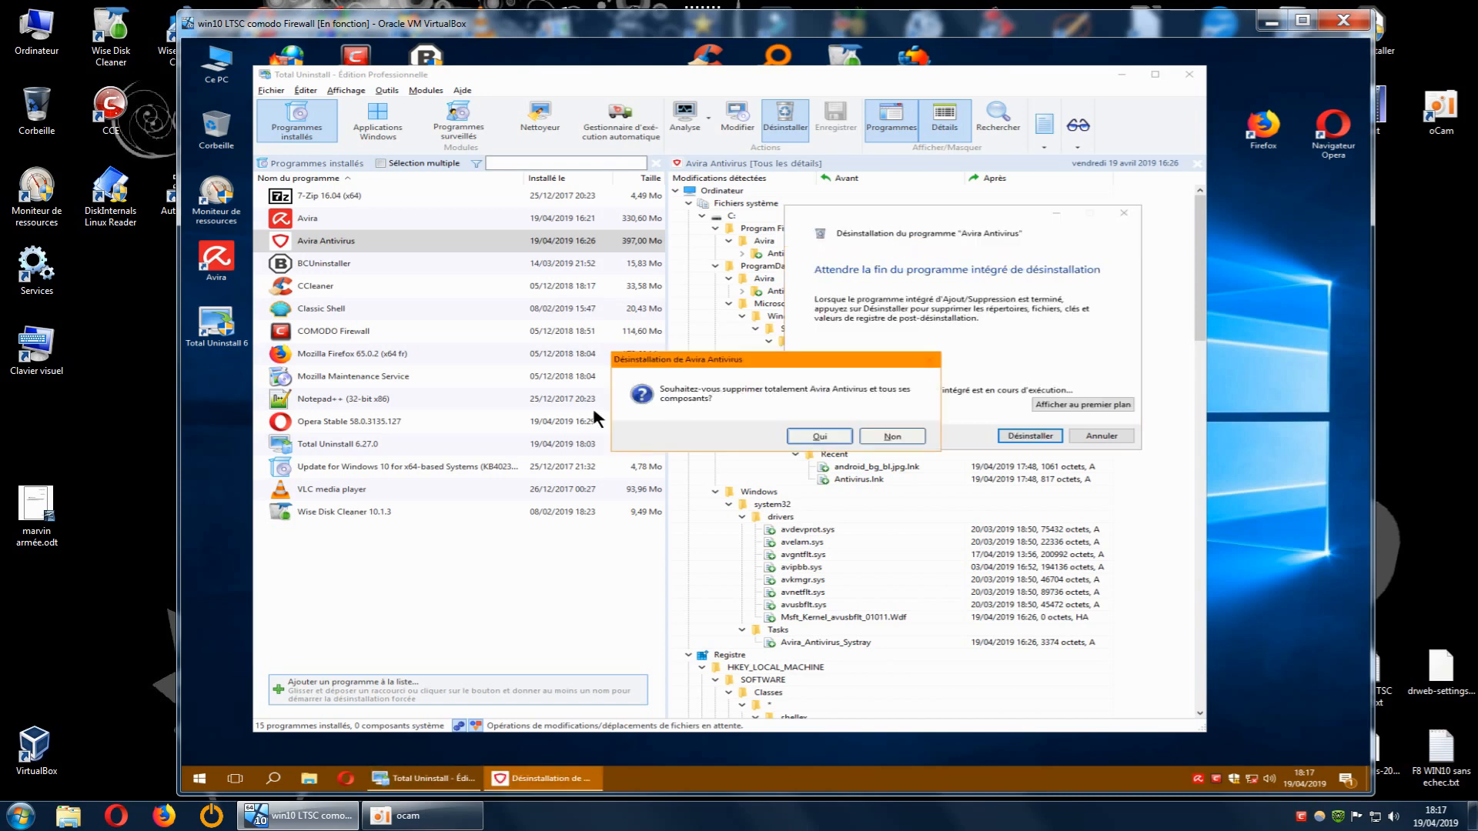
drag(756, 359, 668, 284)
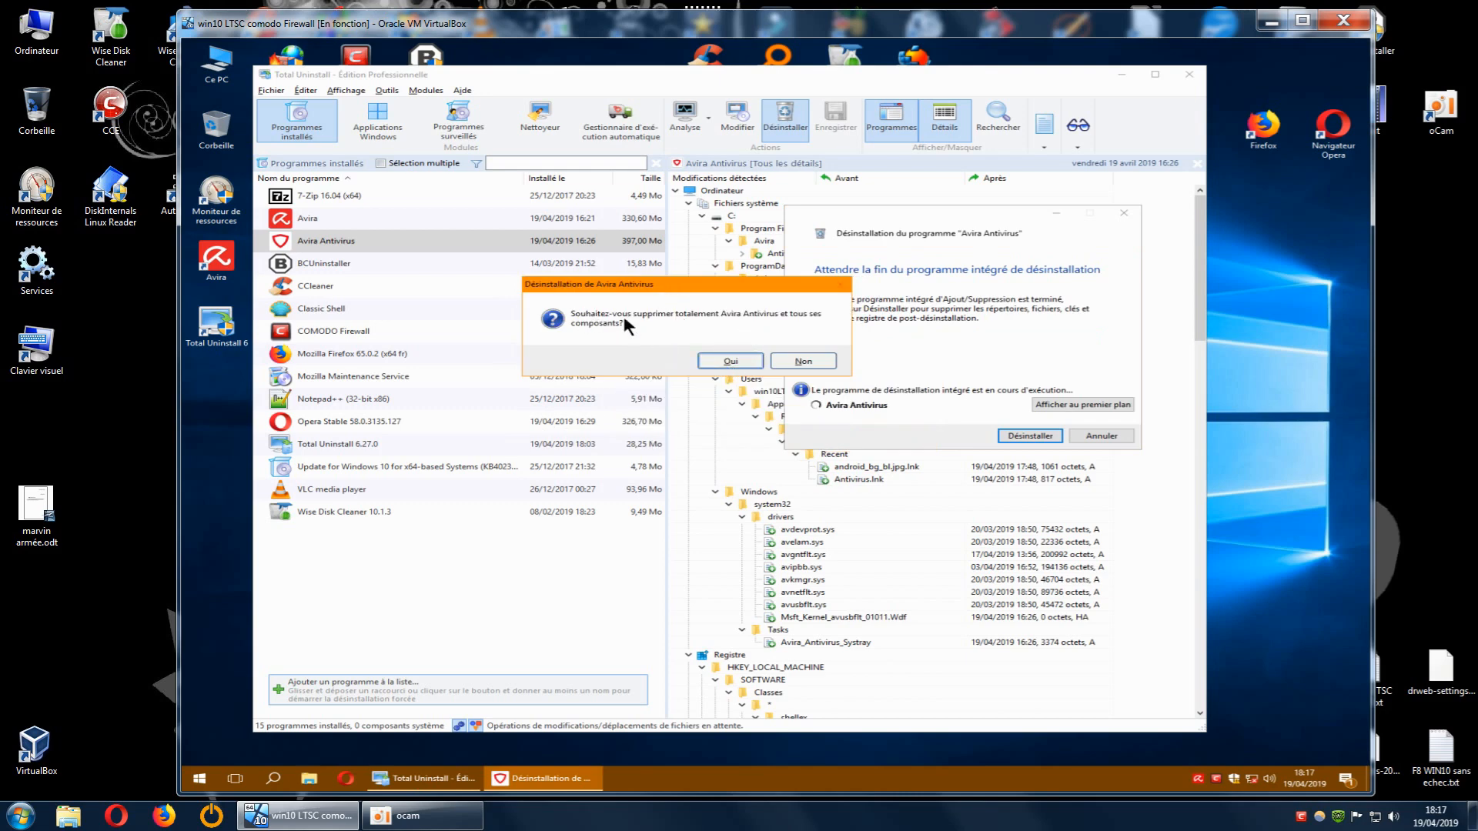
click(725, 358)
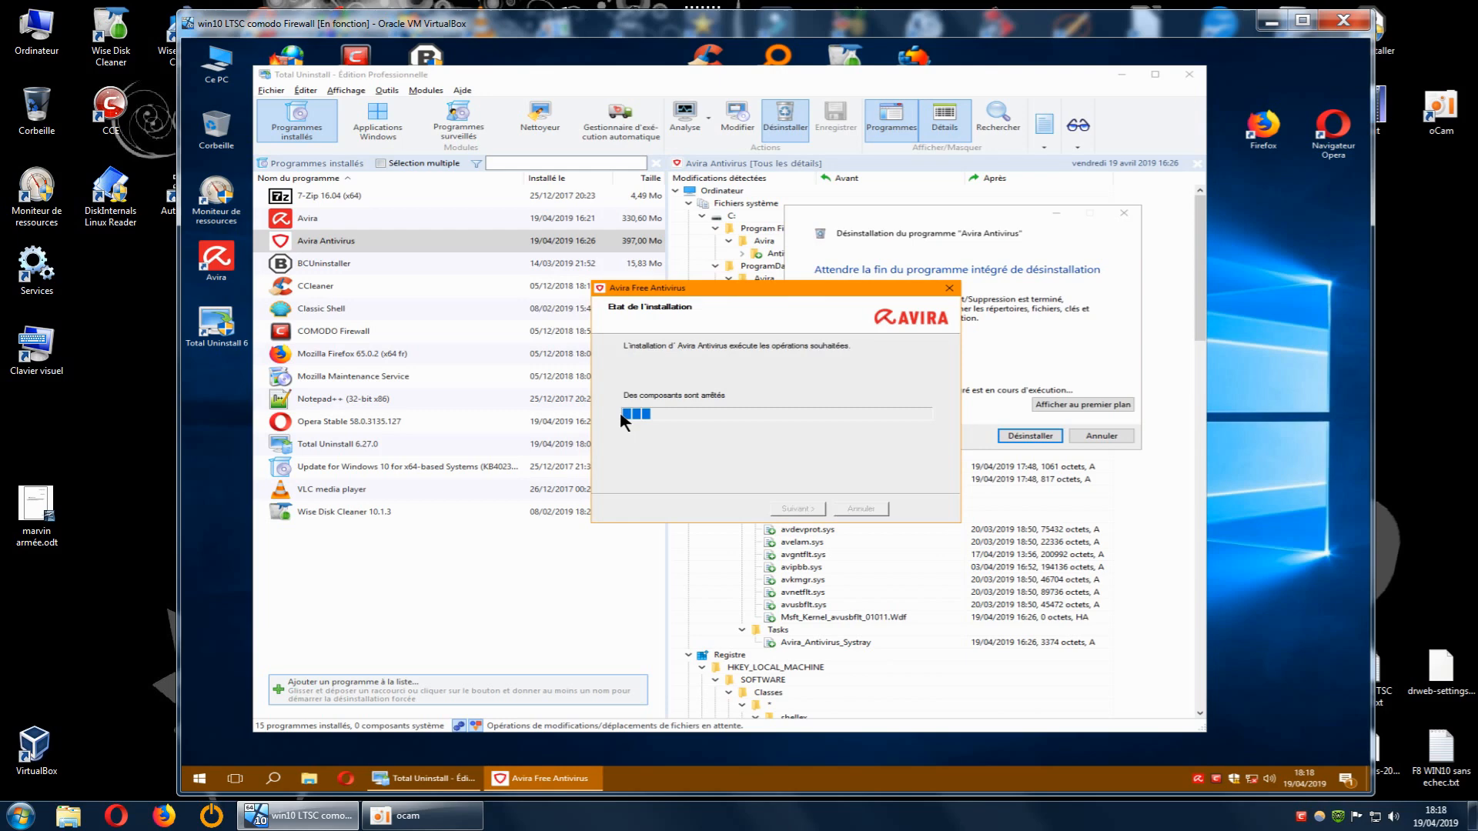
- Reposition the Avira Antivirus uninstaller's windows and decline the immediate system restart
drag(791, 293, 656, 318)
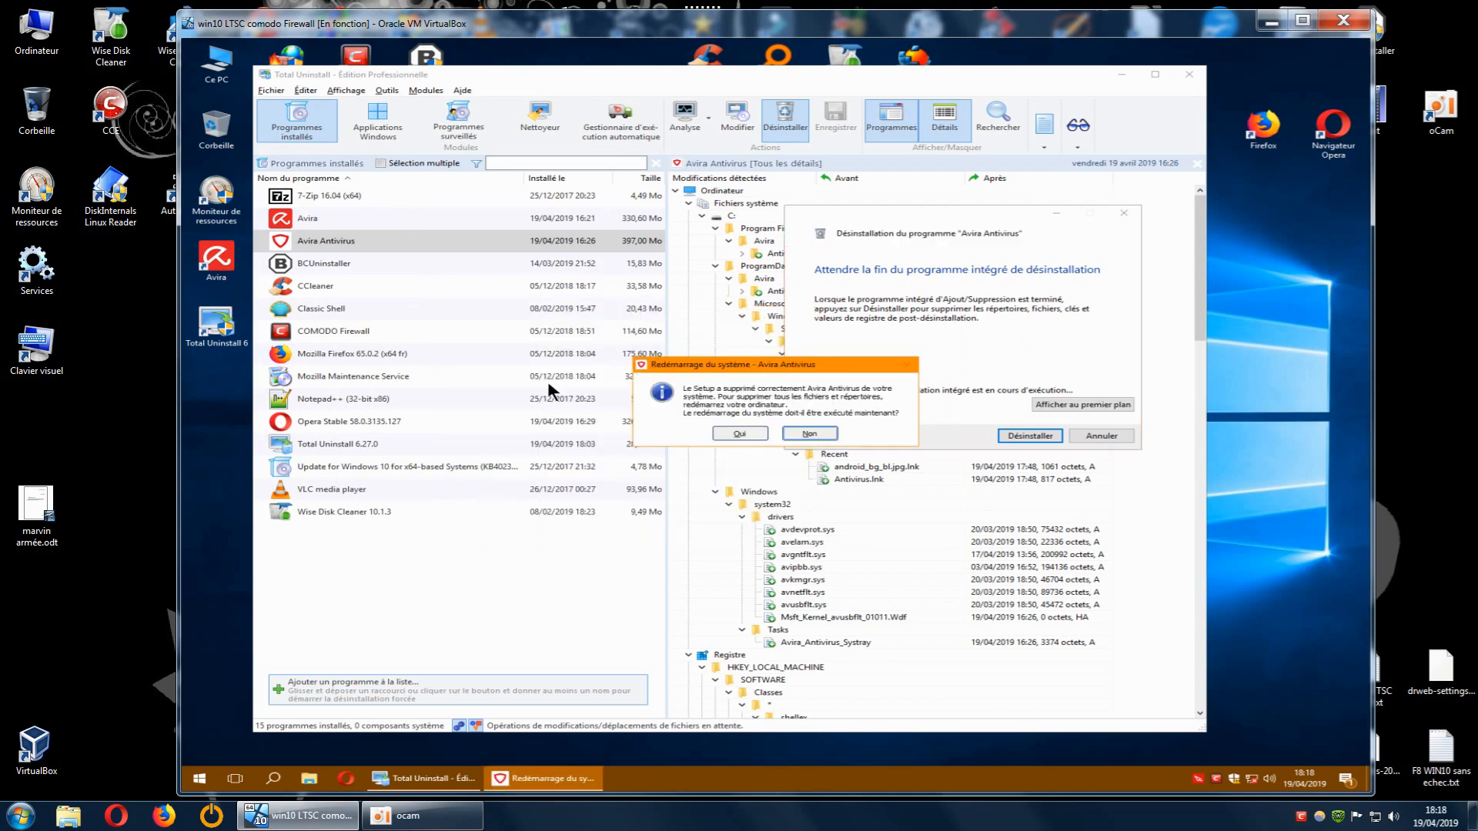
drag(751, 364, 631, 312)
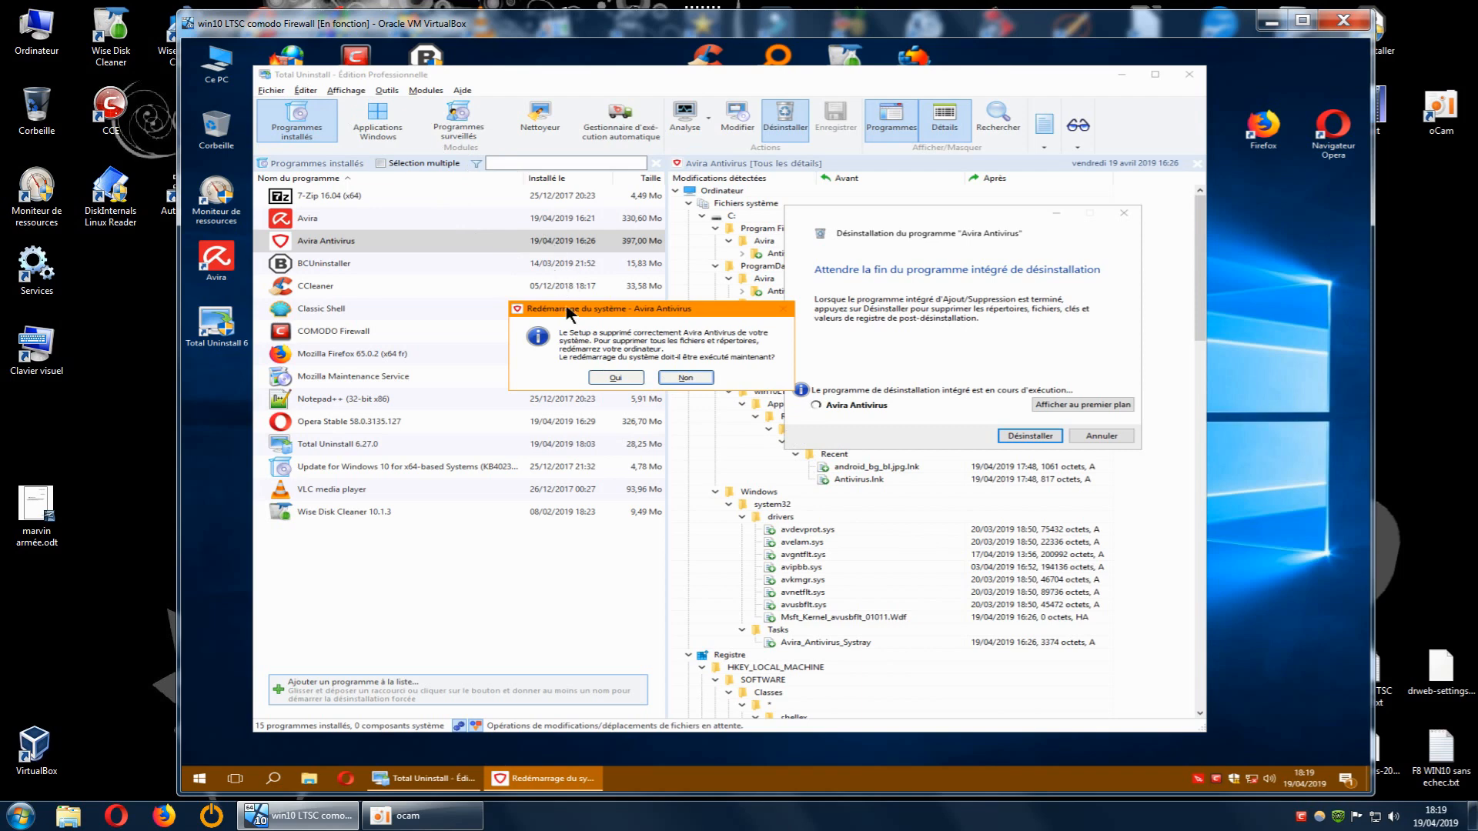
click(678, 378)
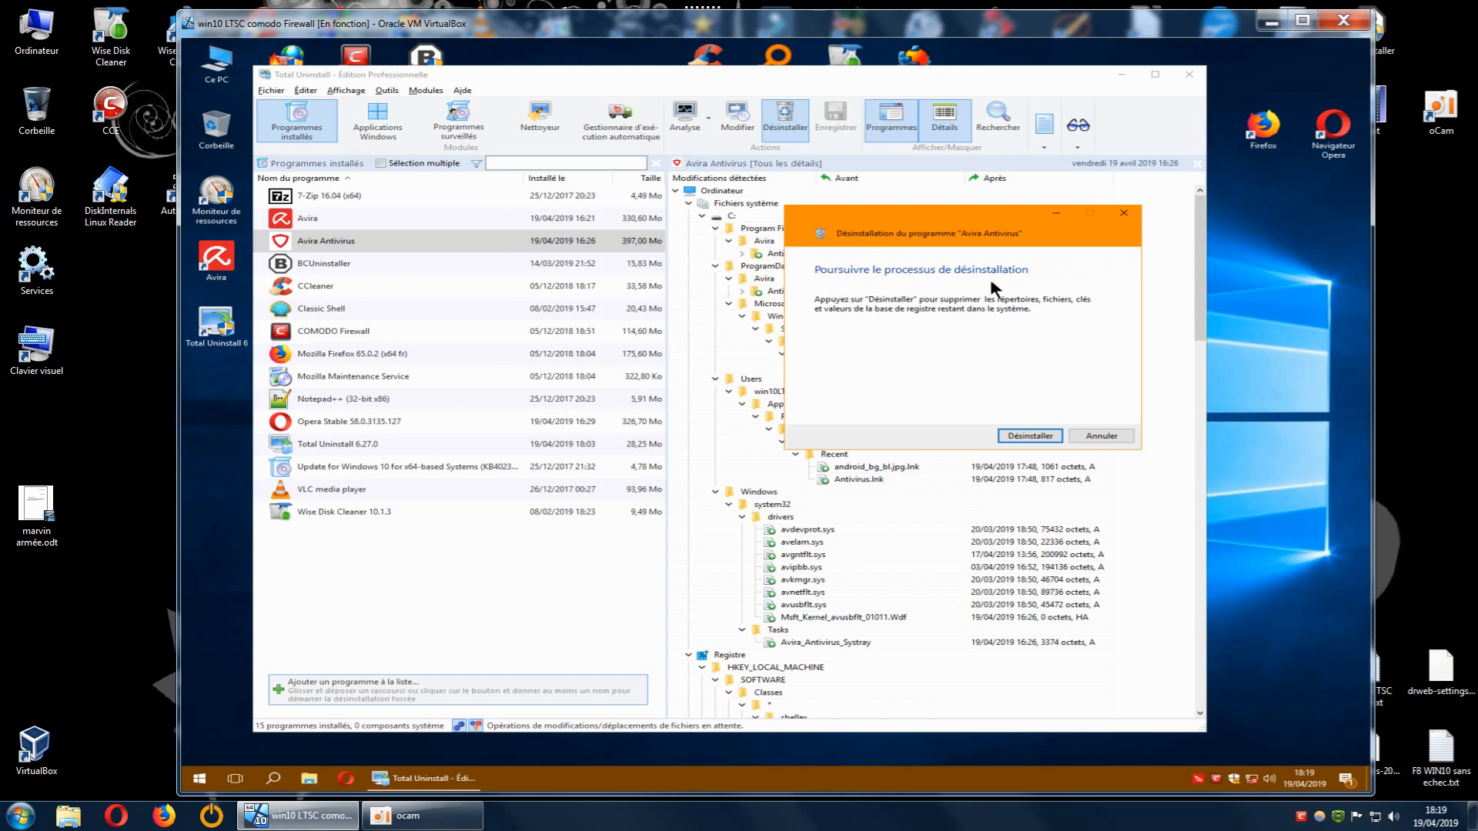
- Remove the remaining Avira Antivirus items, including the Antivirus and CONFIG folders under ProgramData, and finish the uninstallation
click(1014, 435)
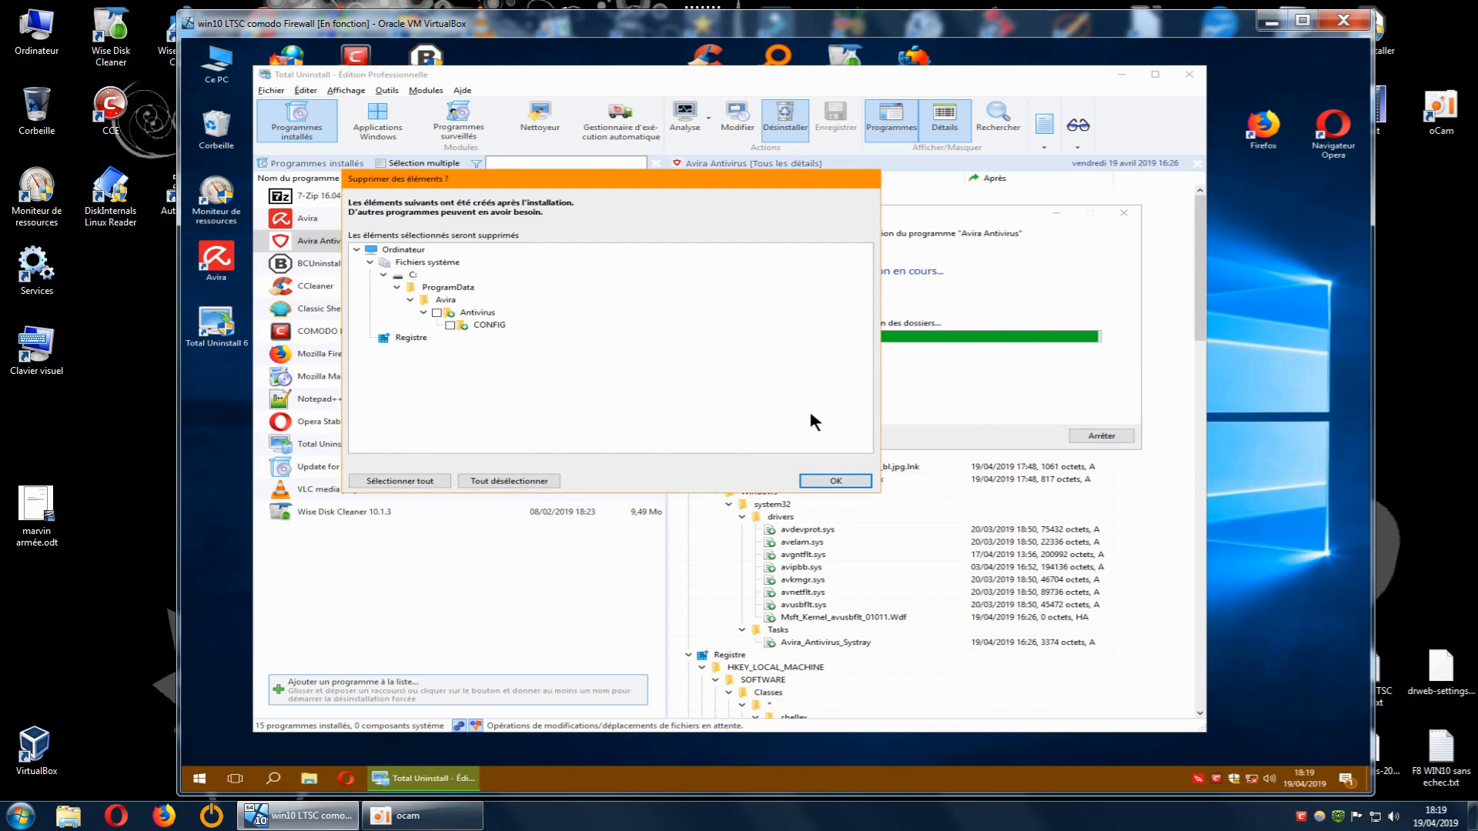
drag(512, 179, 682, 214)
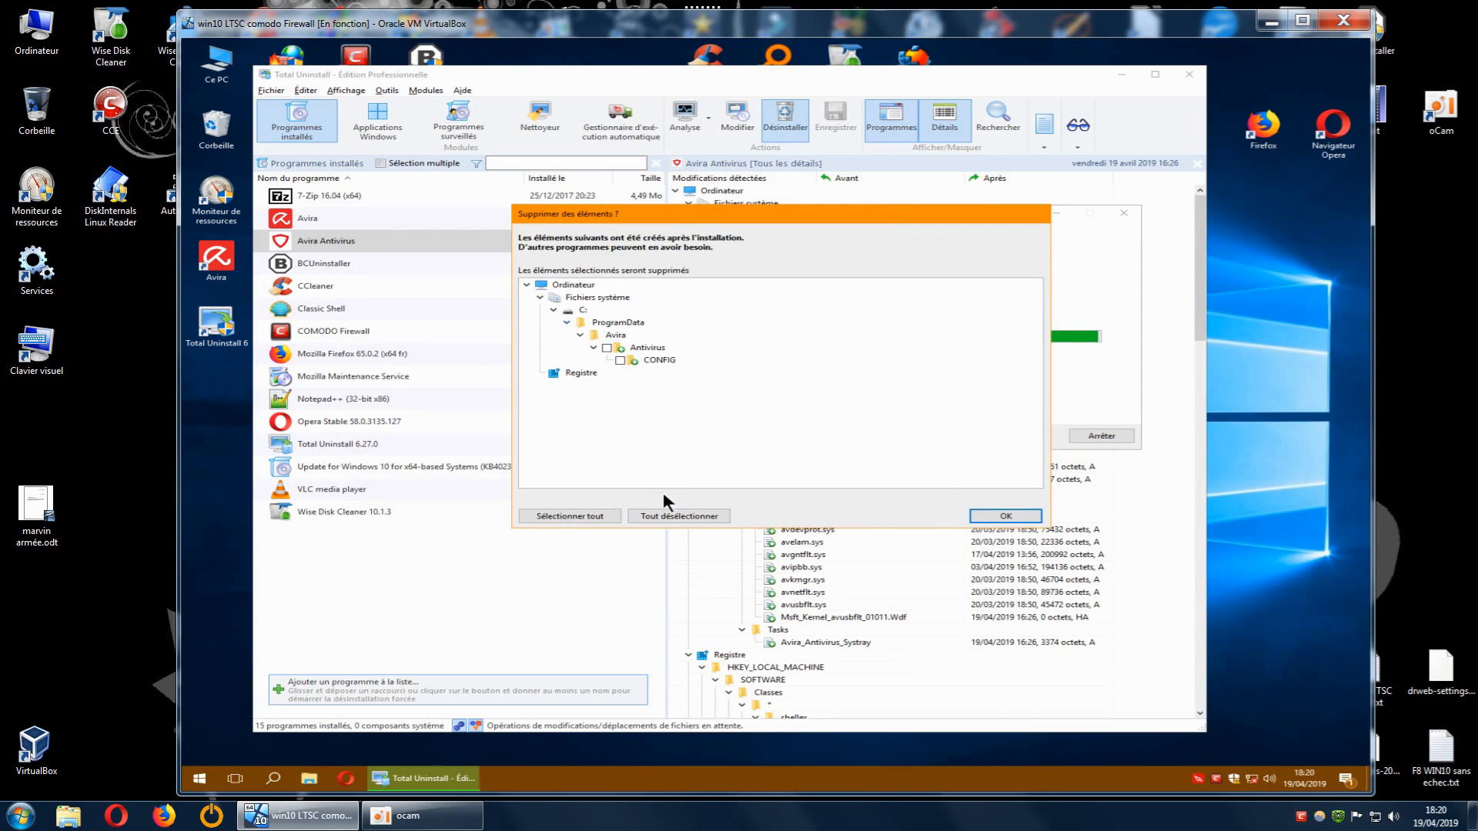
click(655, 516)
click(588, 517)
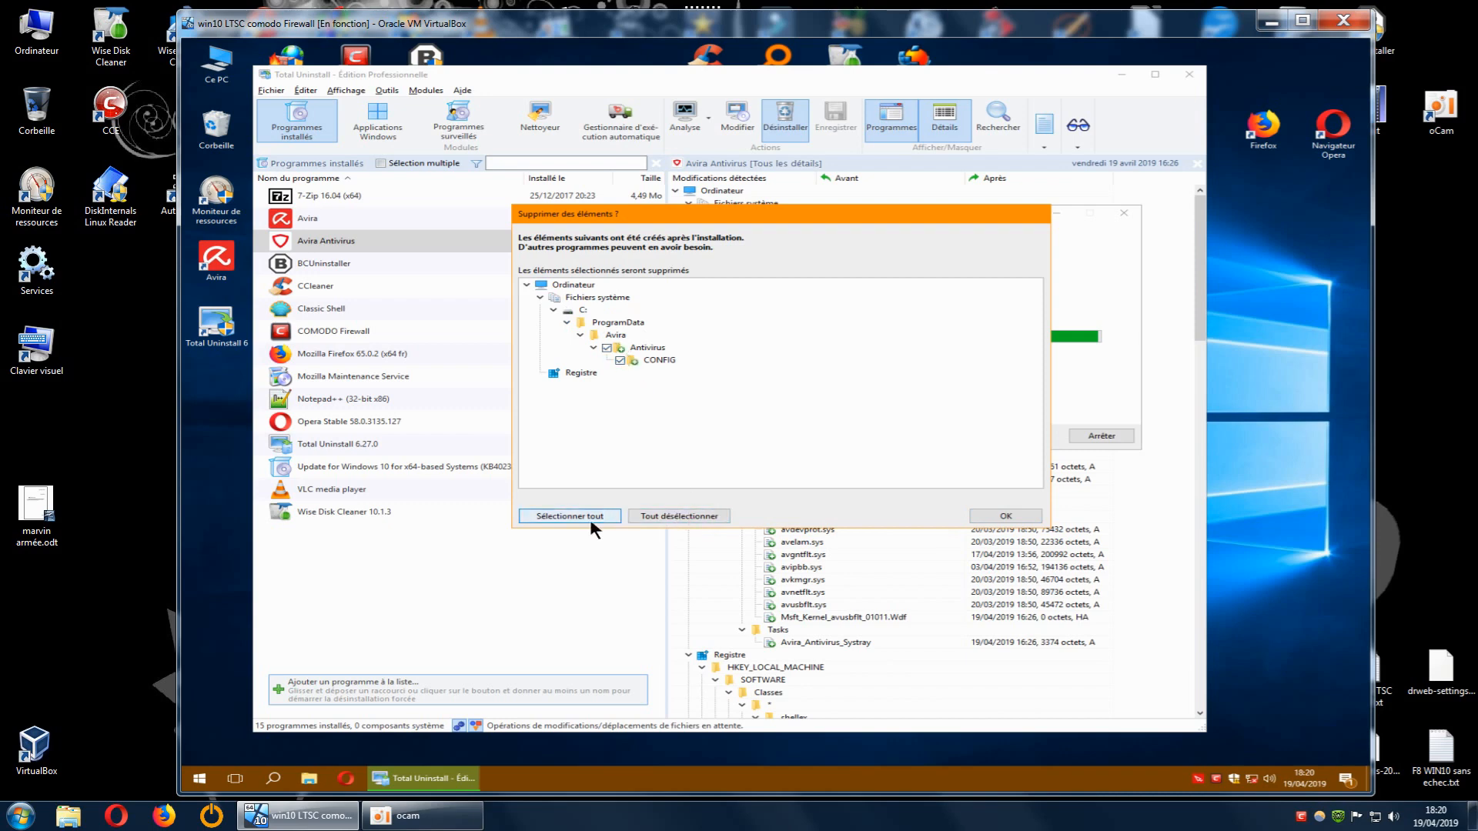
click(988, 511)
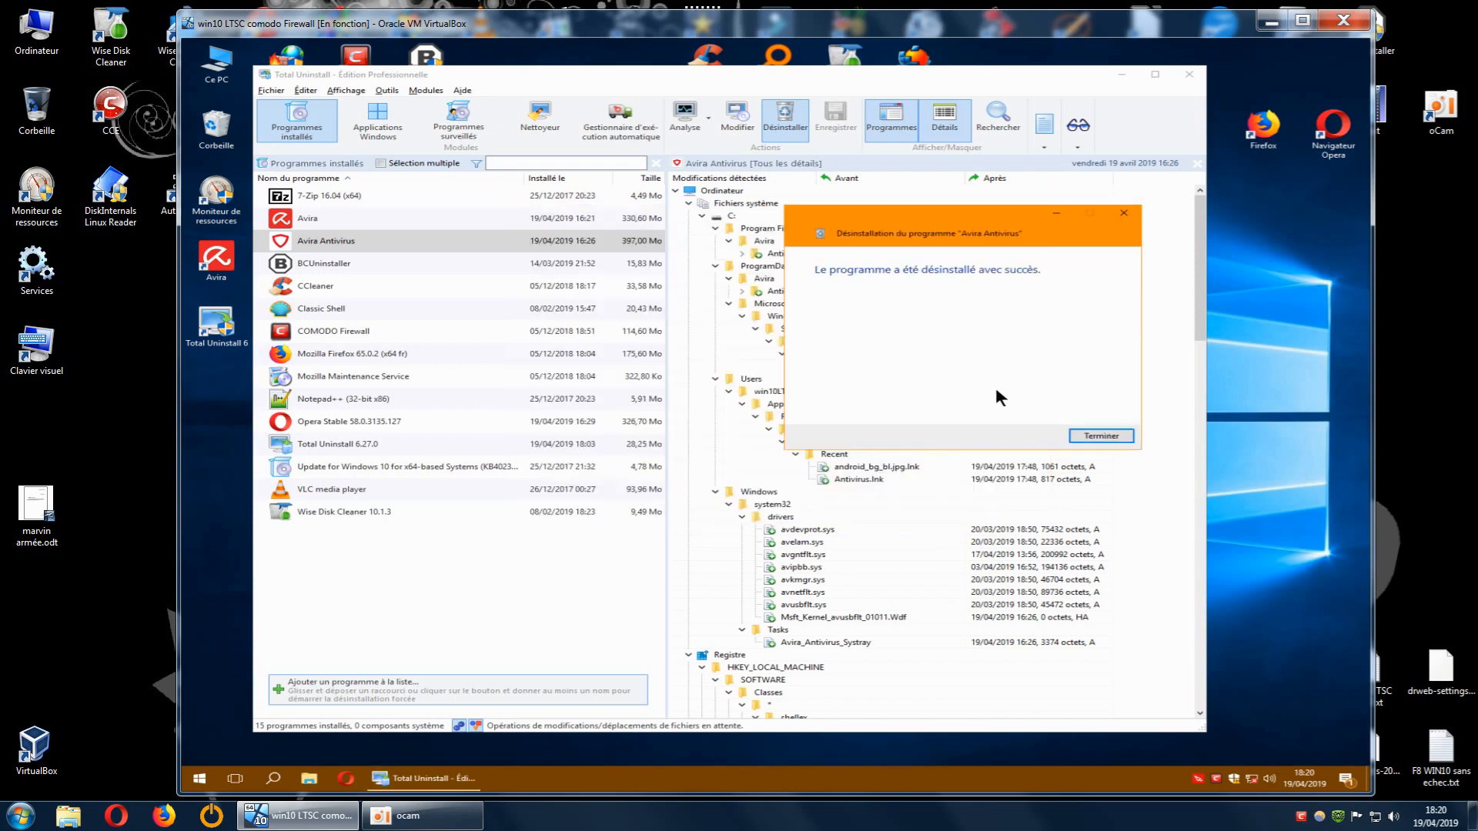
click(1086, 434)
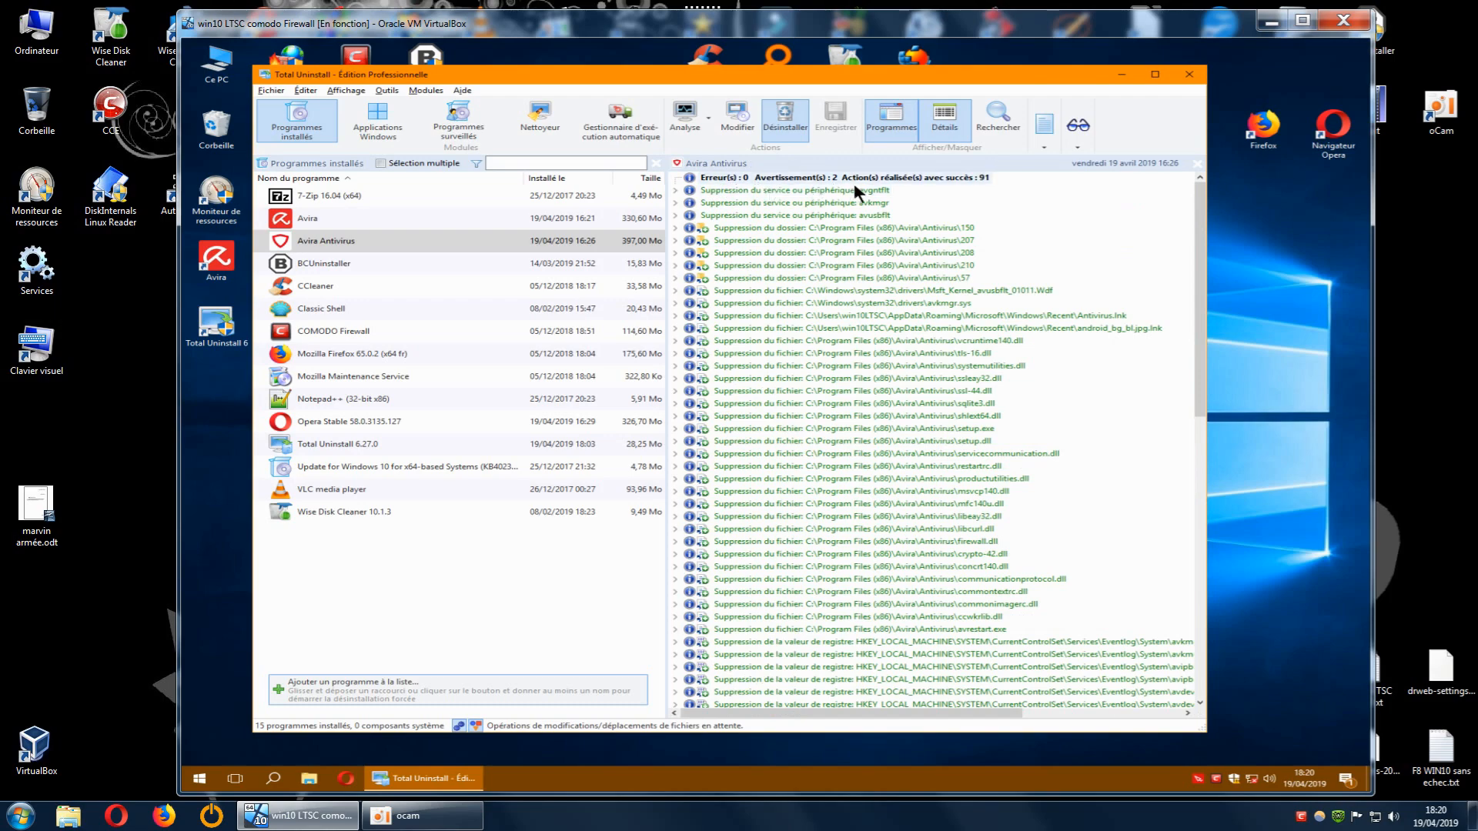
- Go through the Avira Antivirus removal log to its end and return to its beginning
drag(1199, 368, 1201, 650)
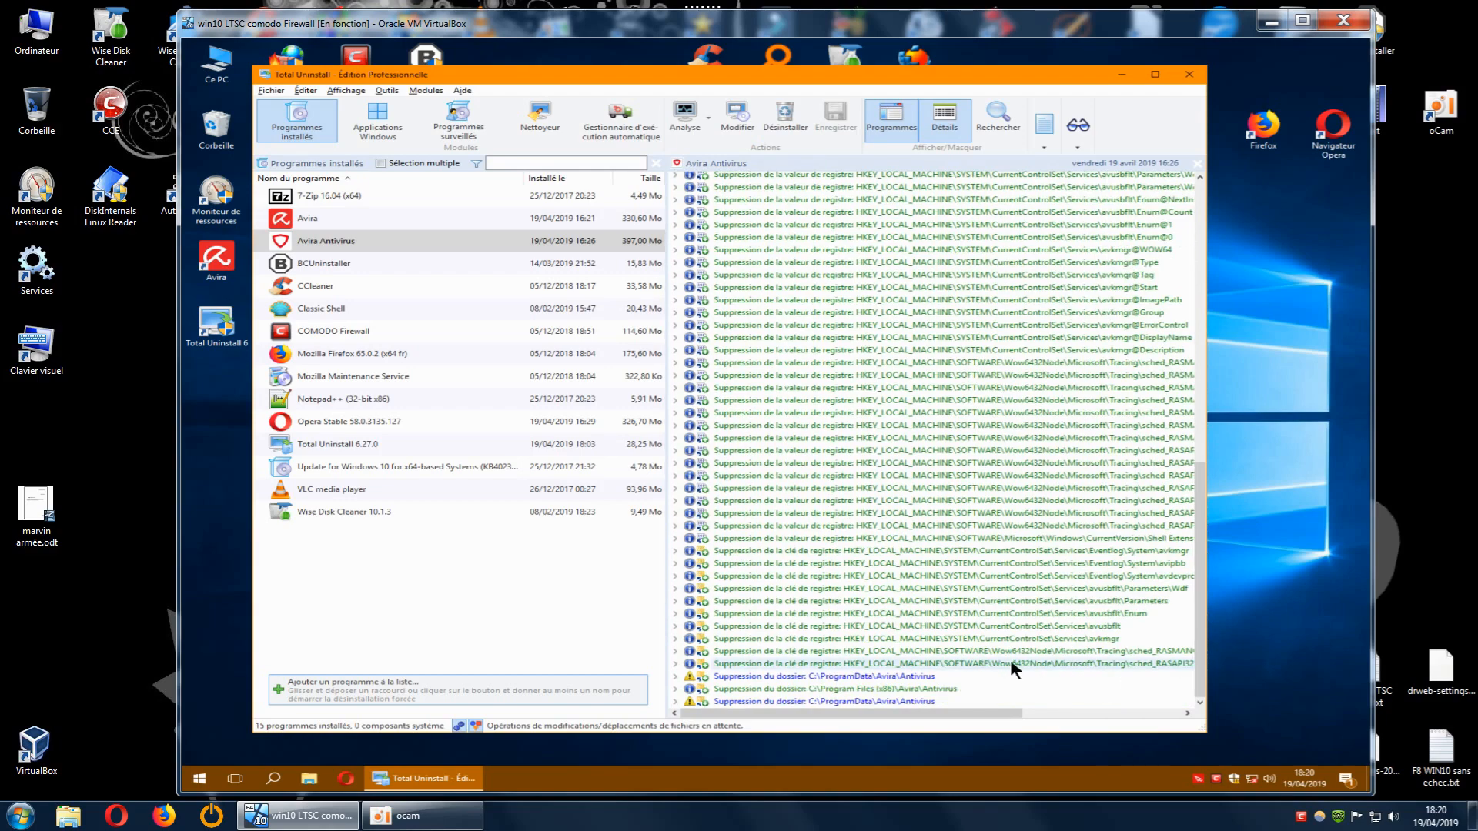
drag(1199, 608, 1195, 331)
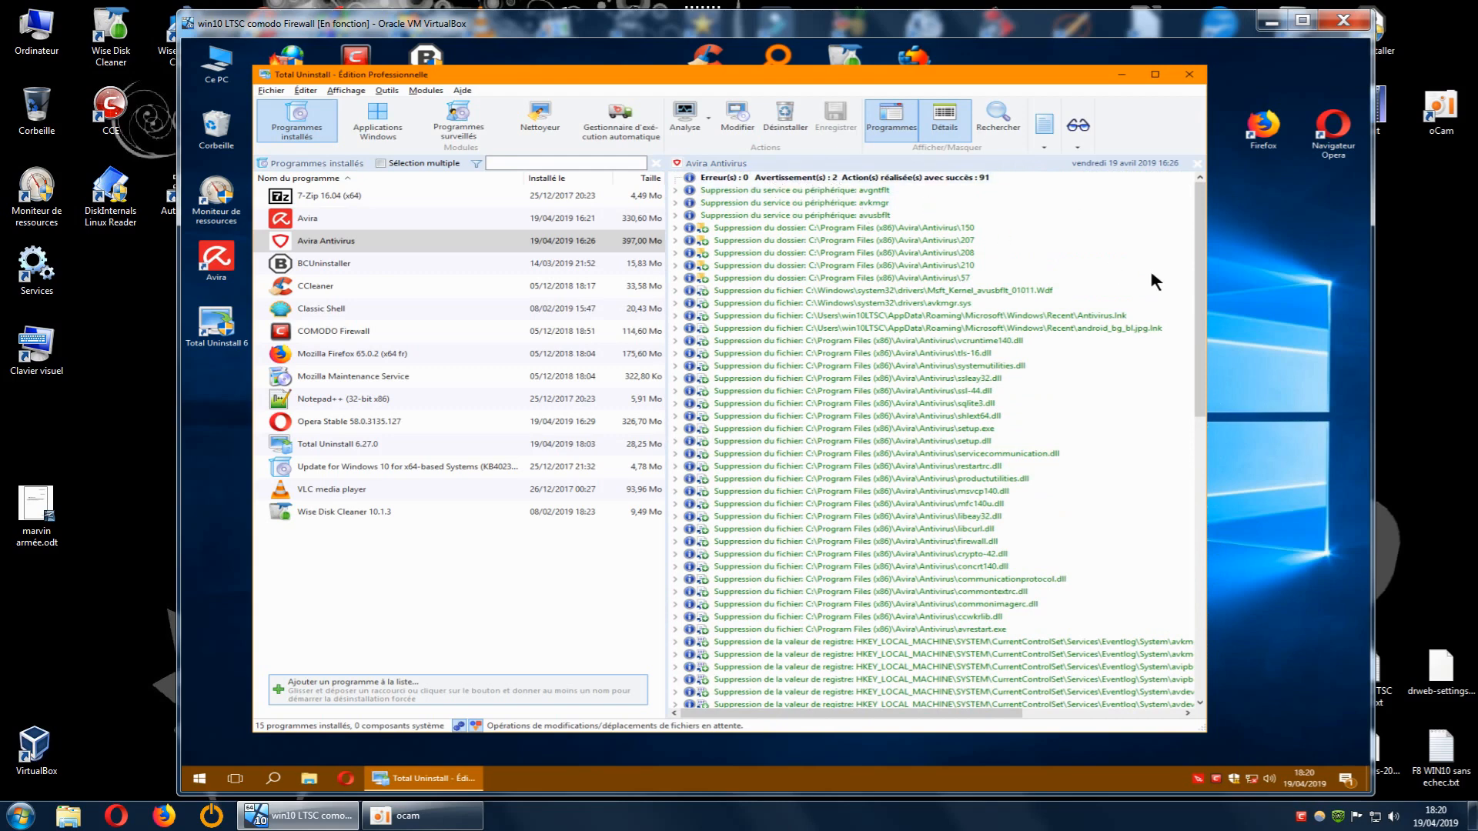
- Review the Avira Antivirus removal log down to its last entries and hide the details view
mouse_move(1198, 306)
mouse_down()
mouse_move(1197, 343)
mouse_move(1194, 284)
mouse_up()
drag(1200, 324, 1197, 649)
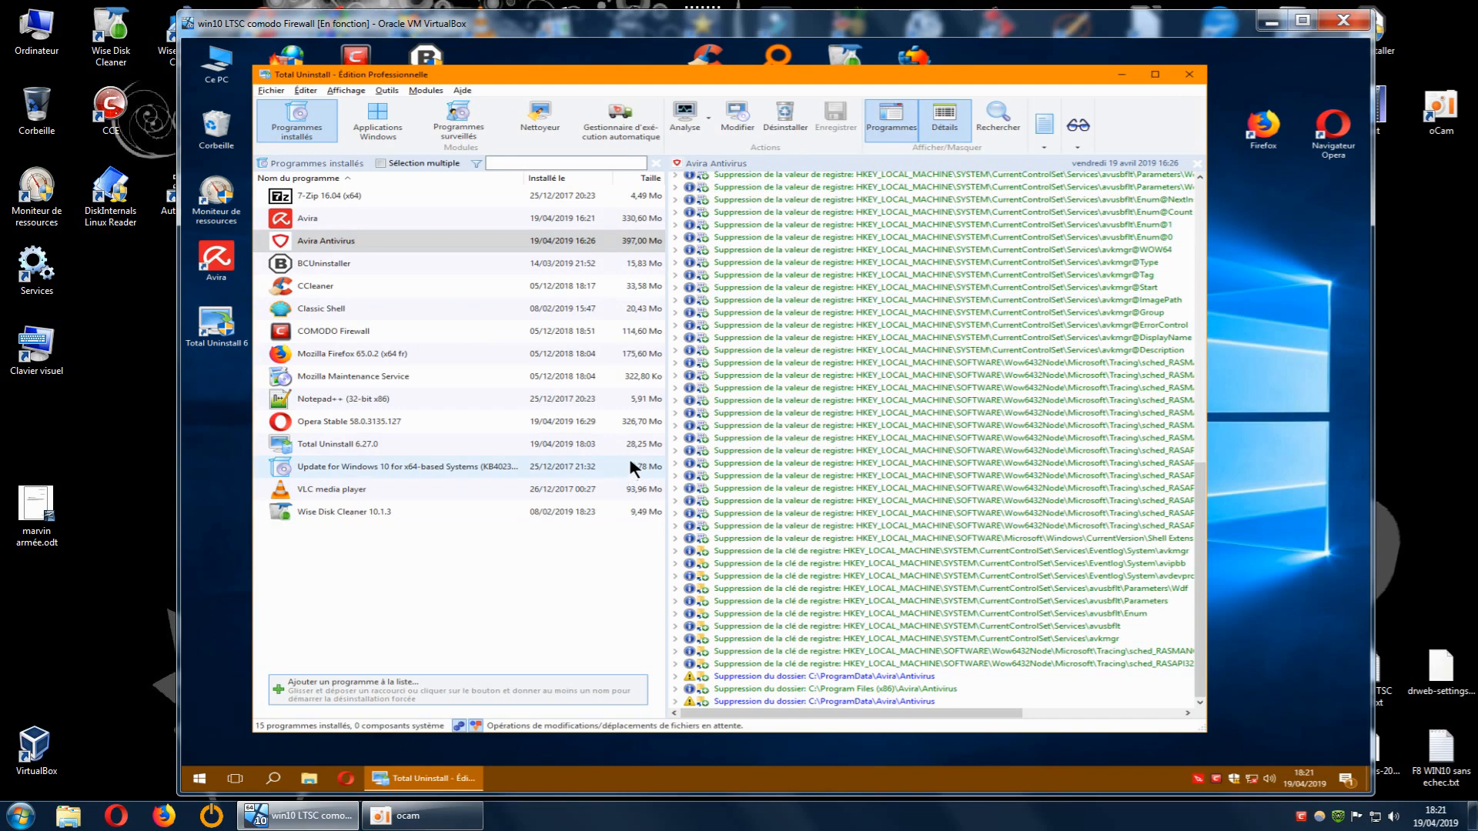
click(1197, 163)
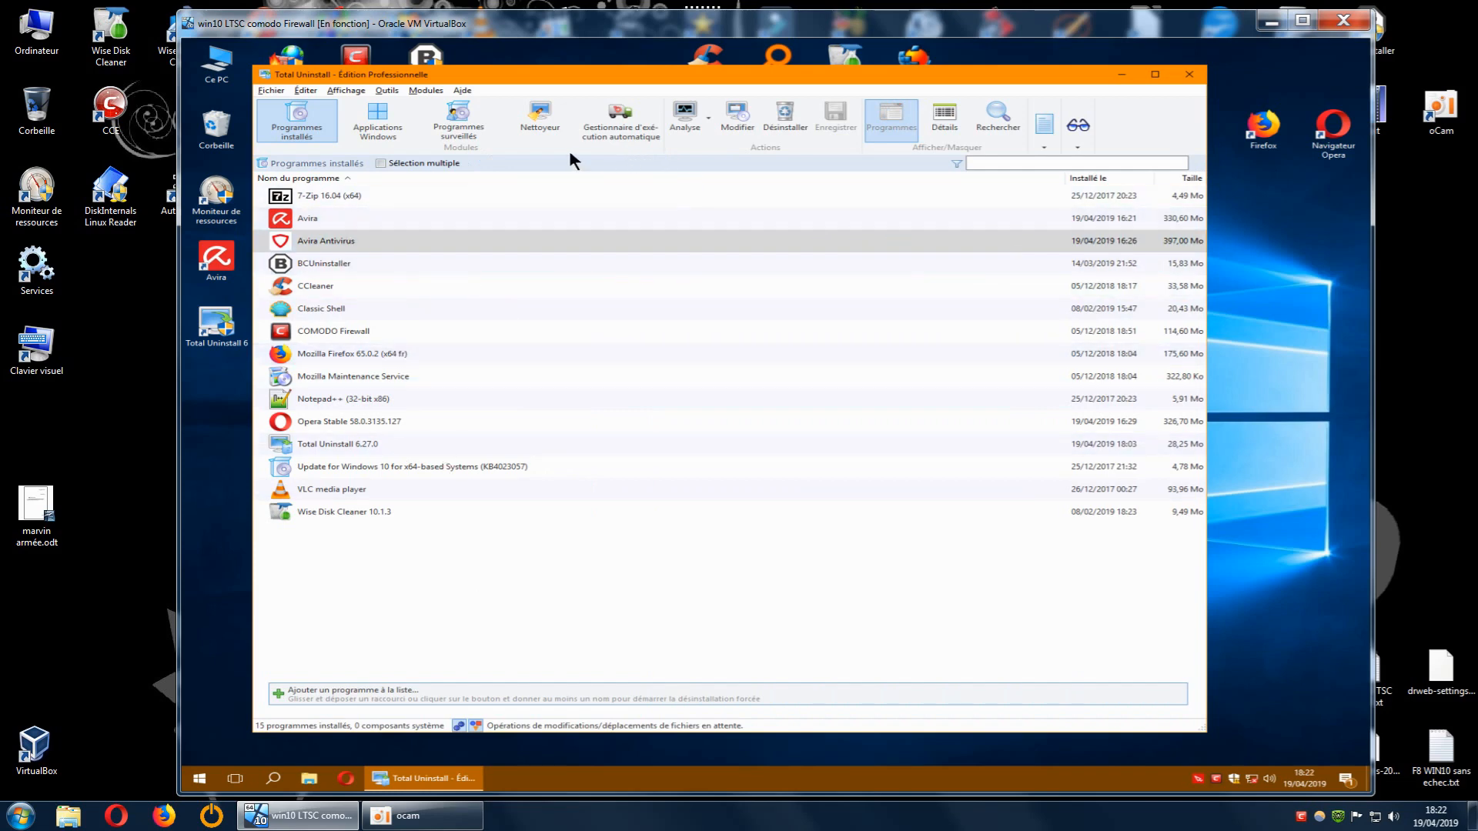
click(272, 93)
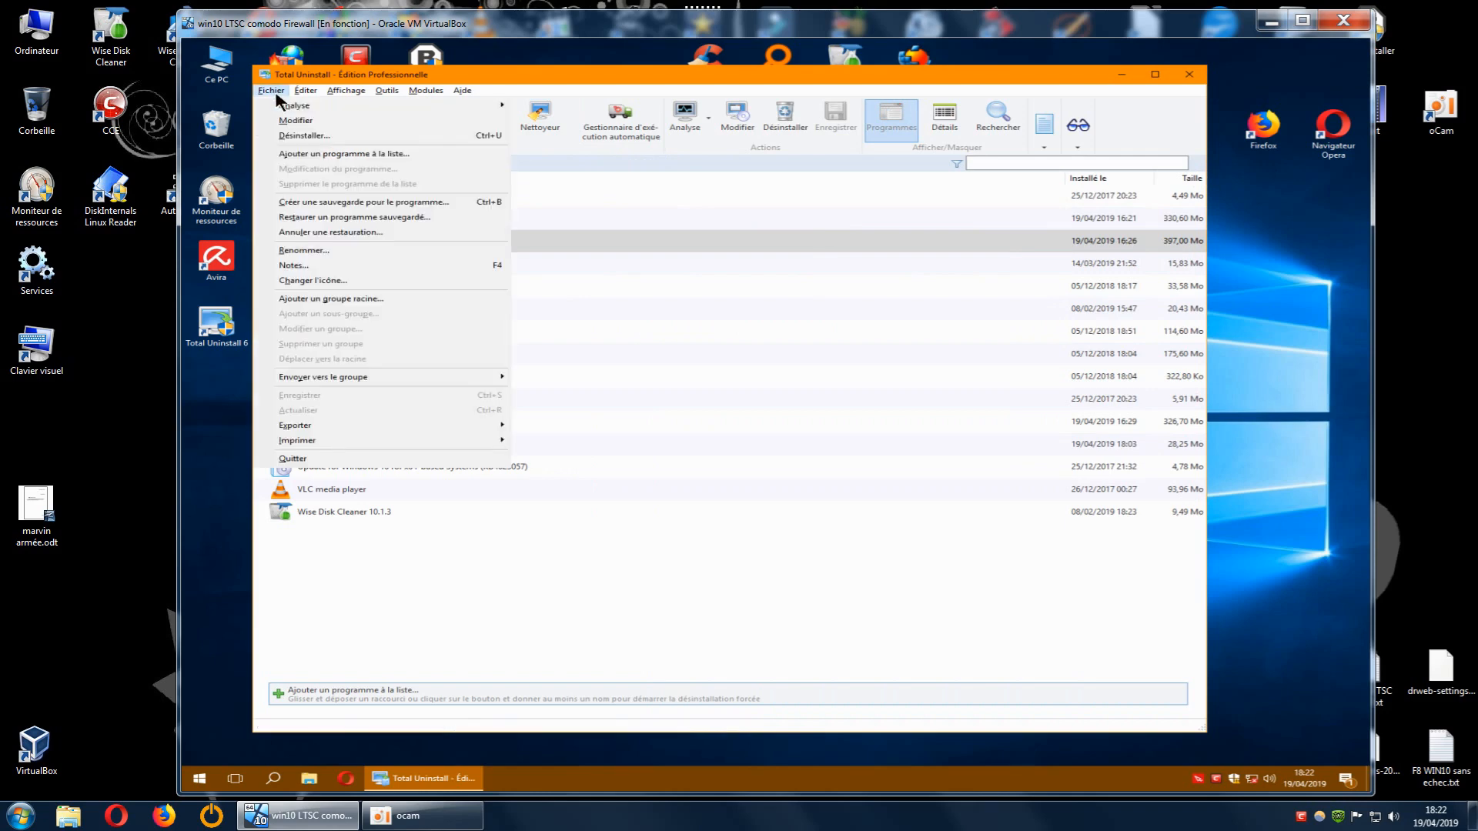
mouse_move(278, 110)
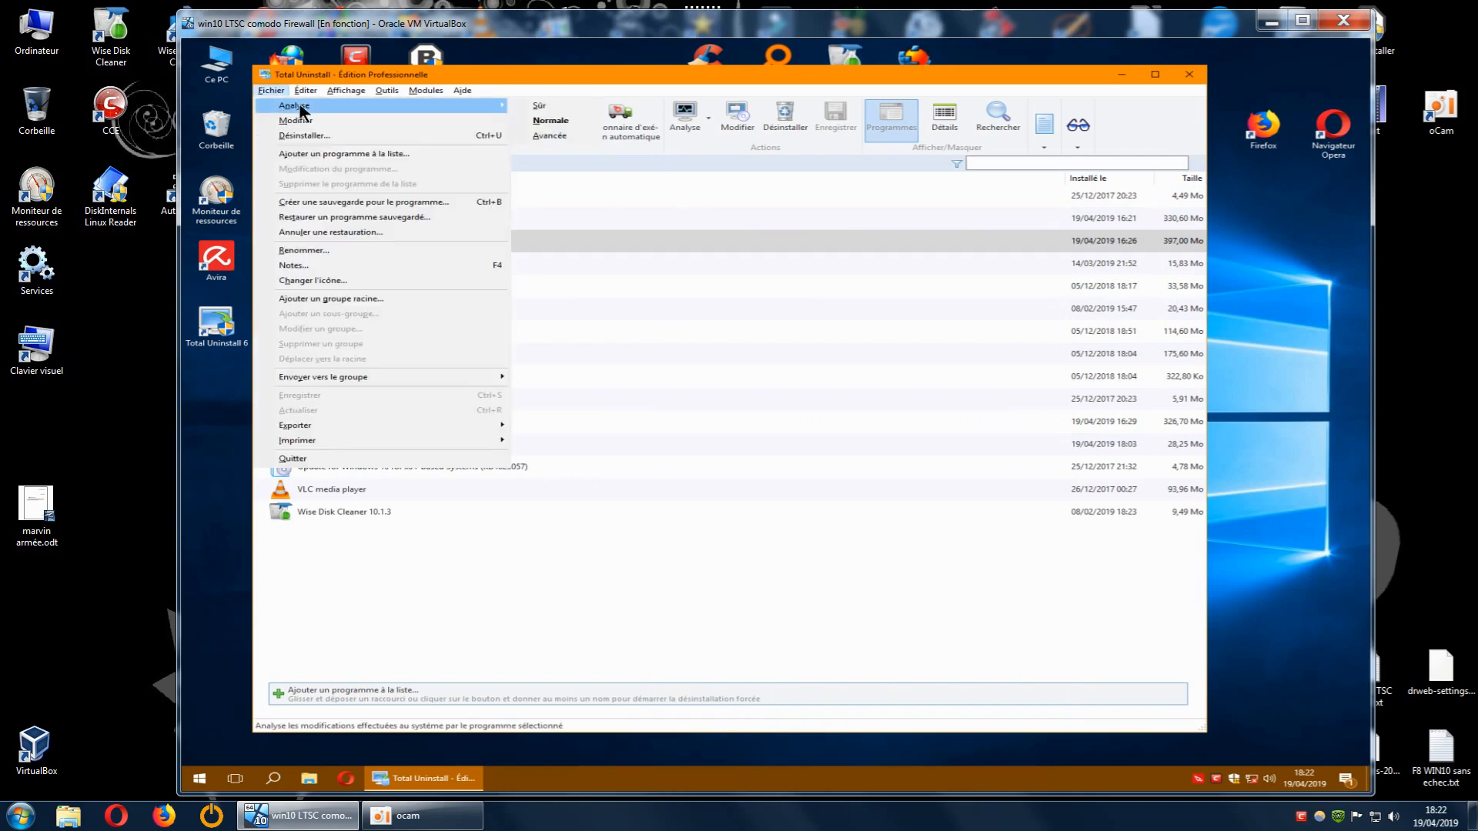
click(493, 559)
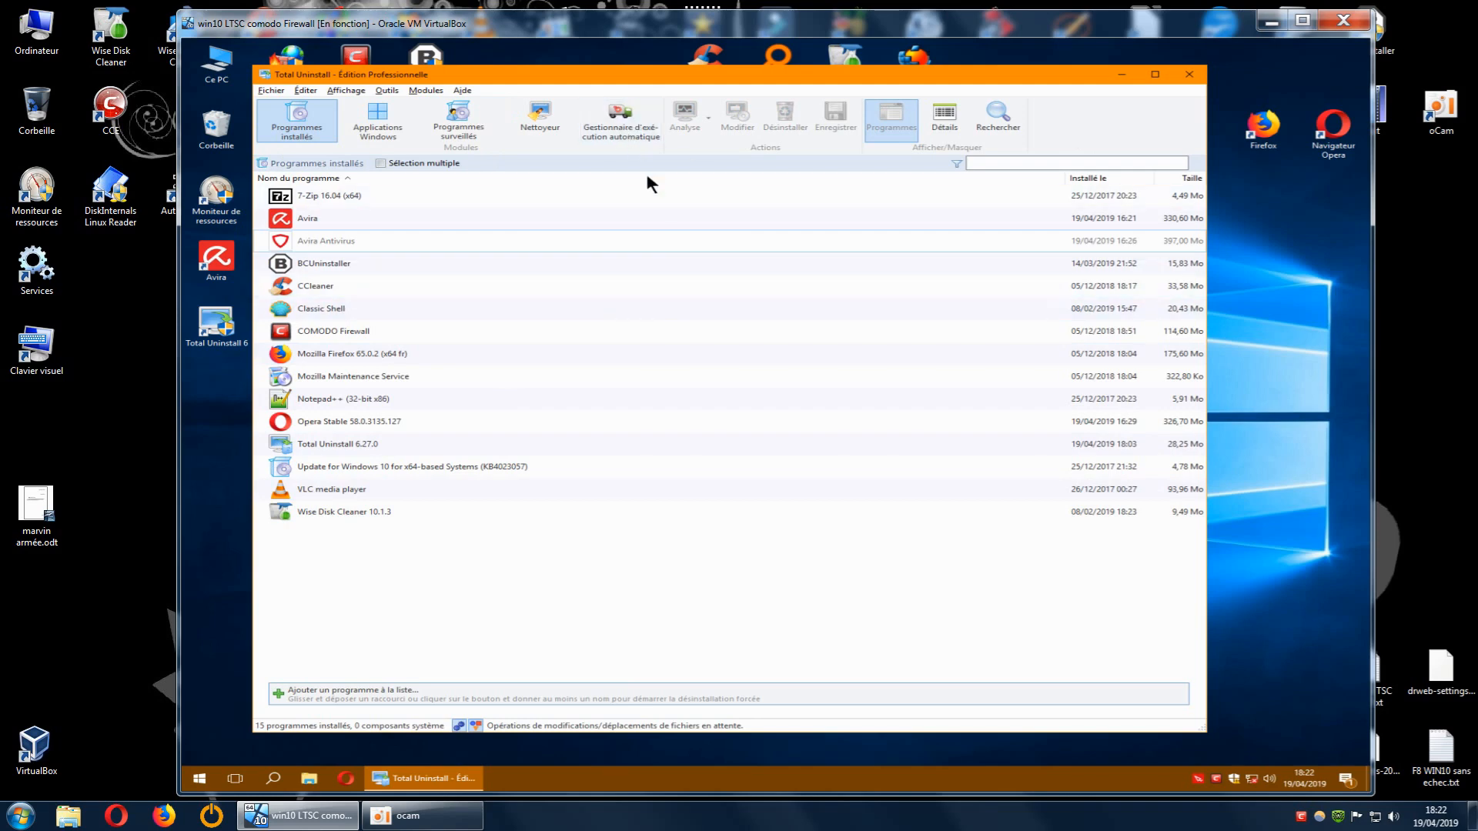
- Close Total Uninstall and permanently empty the virtual machine's recycle bin
drag(491, 73, 507, 166)
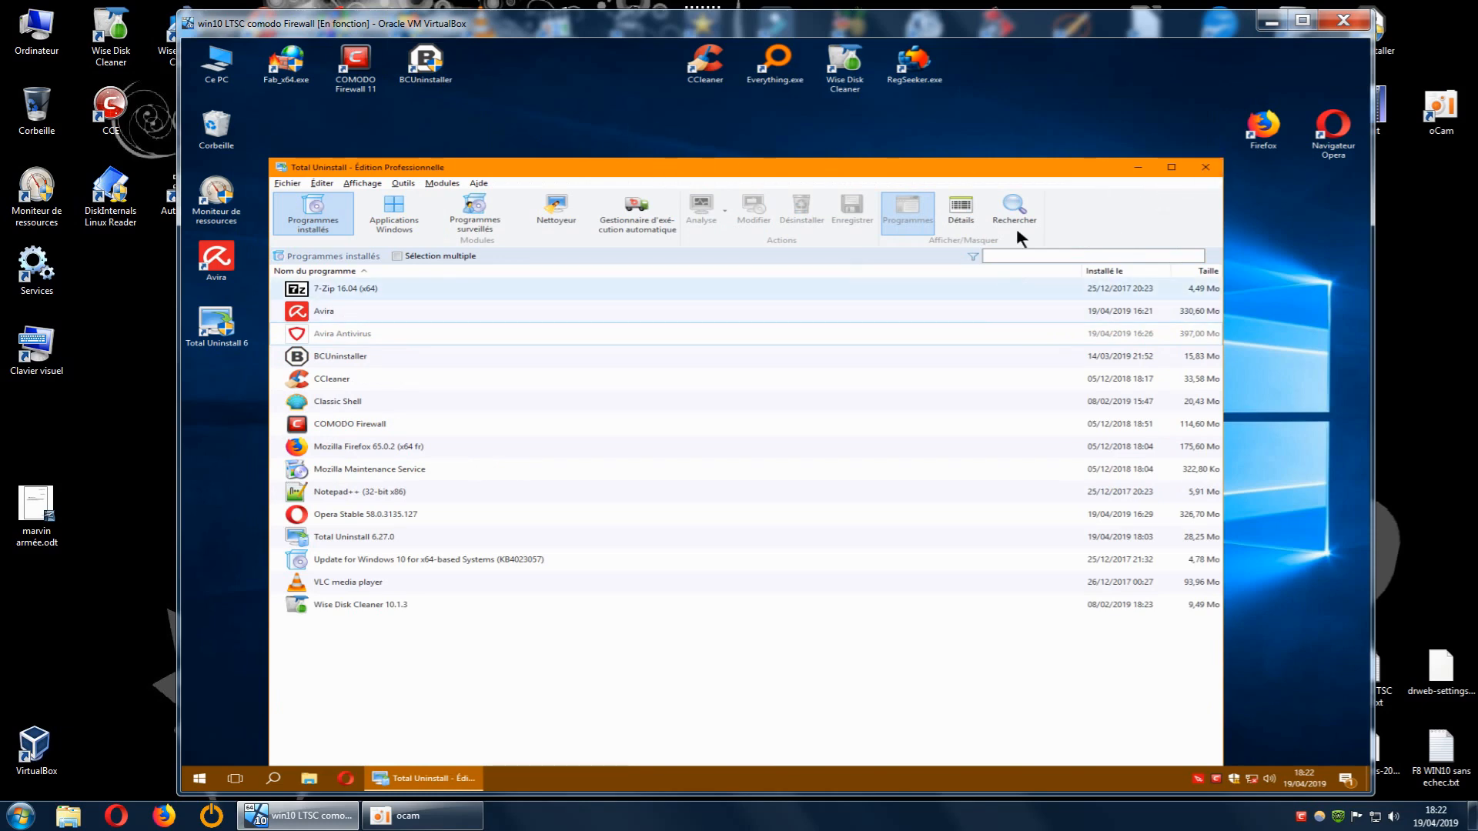
click(1205, 167)
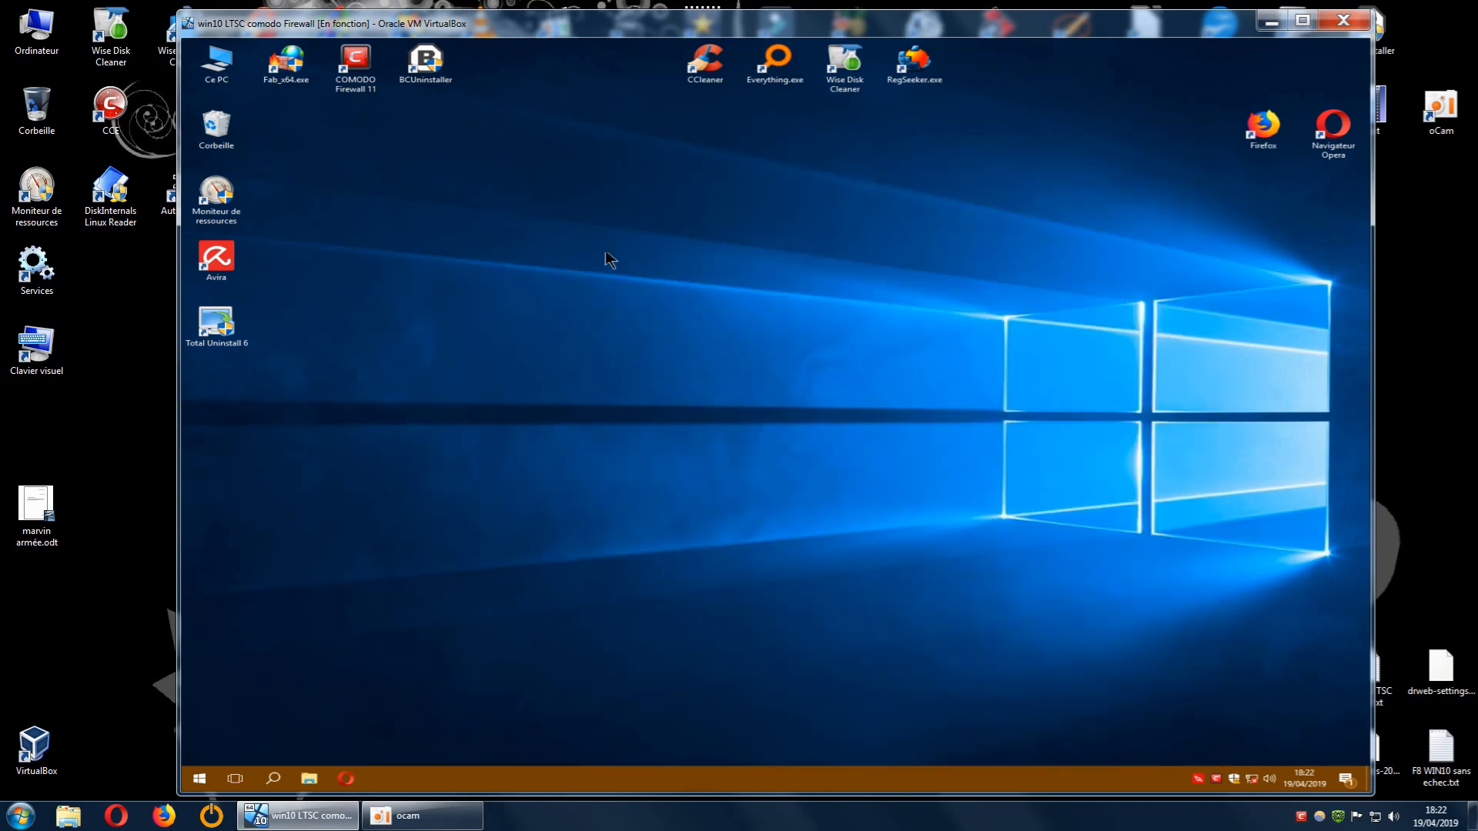
right_click(218, 126)
click(262, 150)
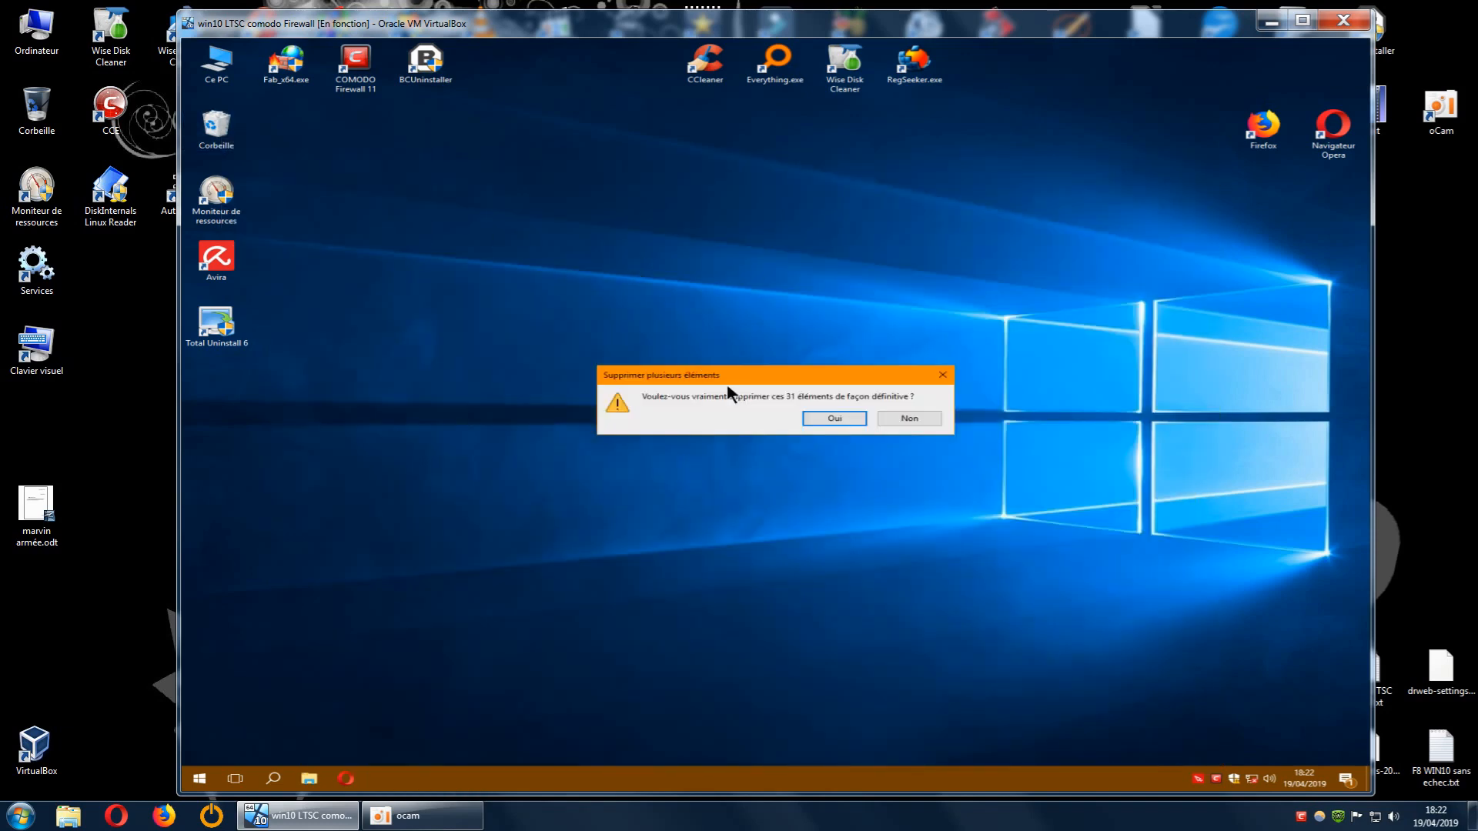
click(838, 421)
- Relaunch Total Uninstall, having Comodo approve Tu.exe and run it without limits, and reposition its window
double_click(224, 326)
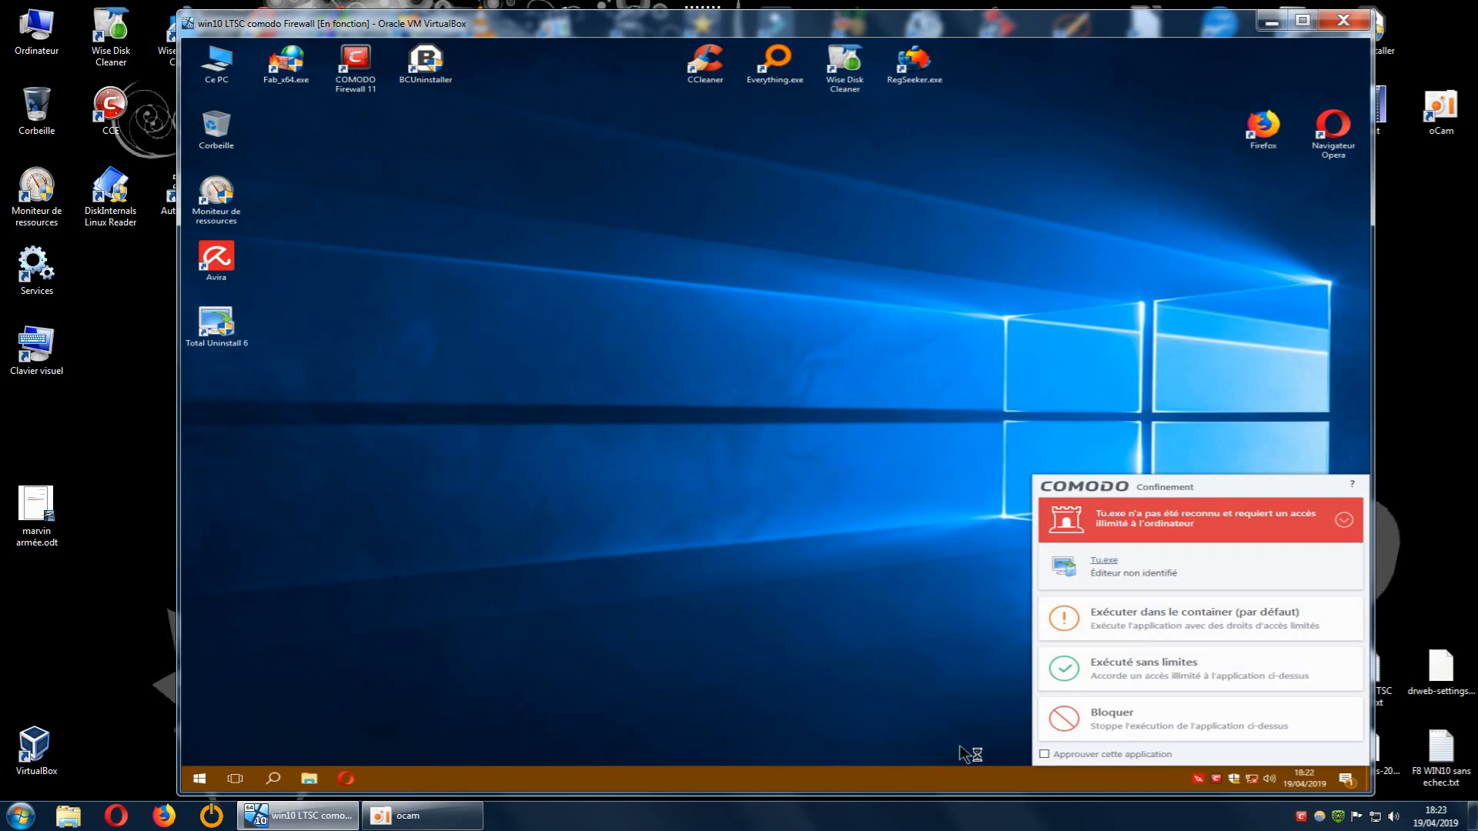
click(1044, 755)
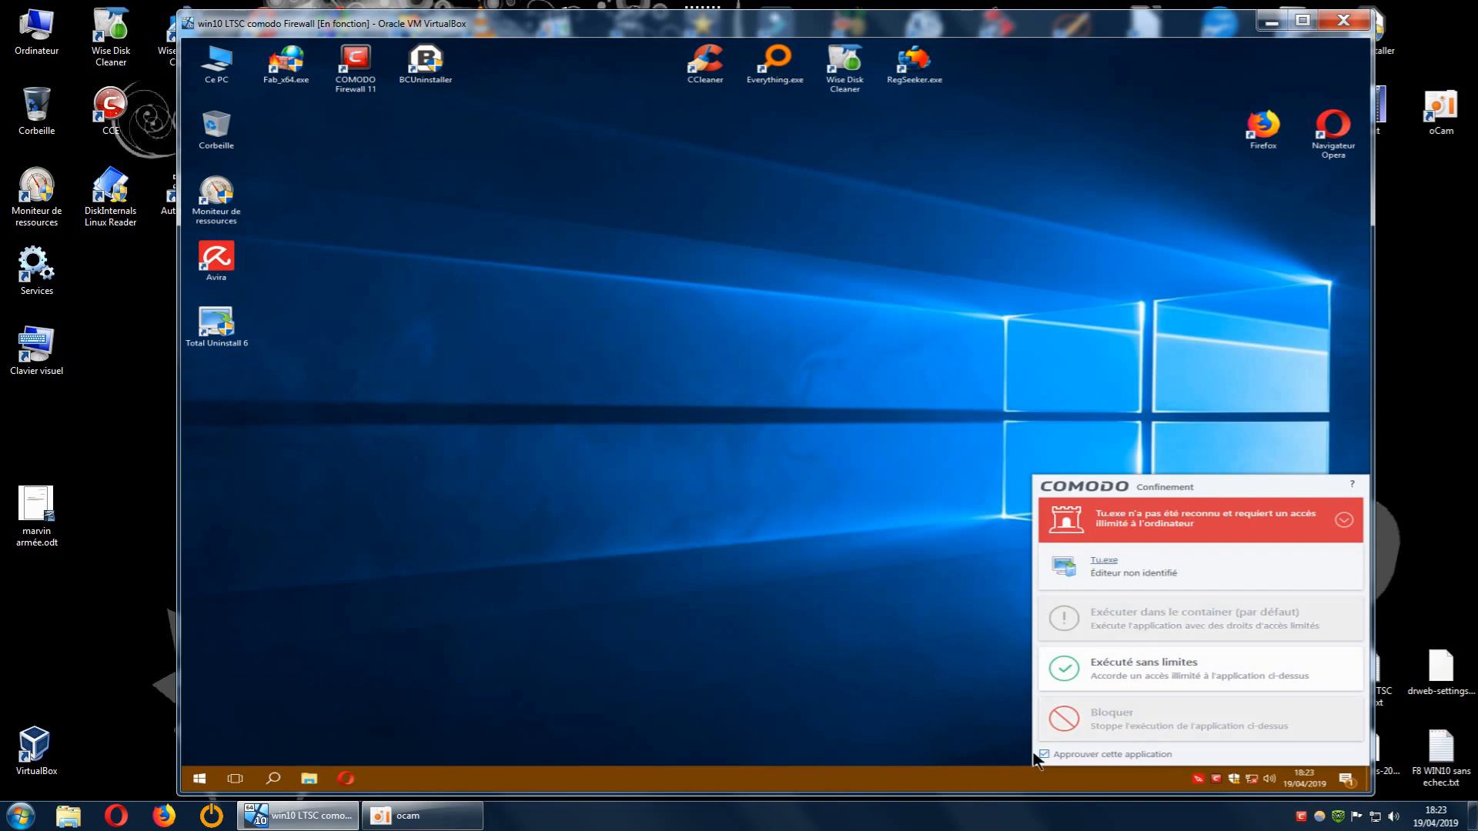
click(1109, 674)
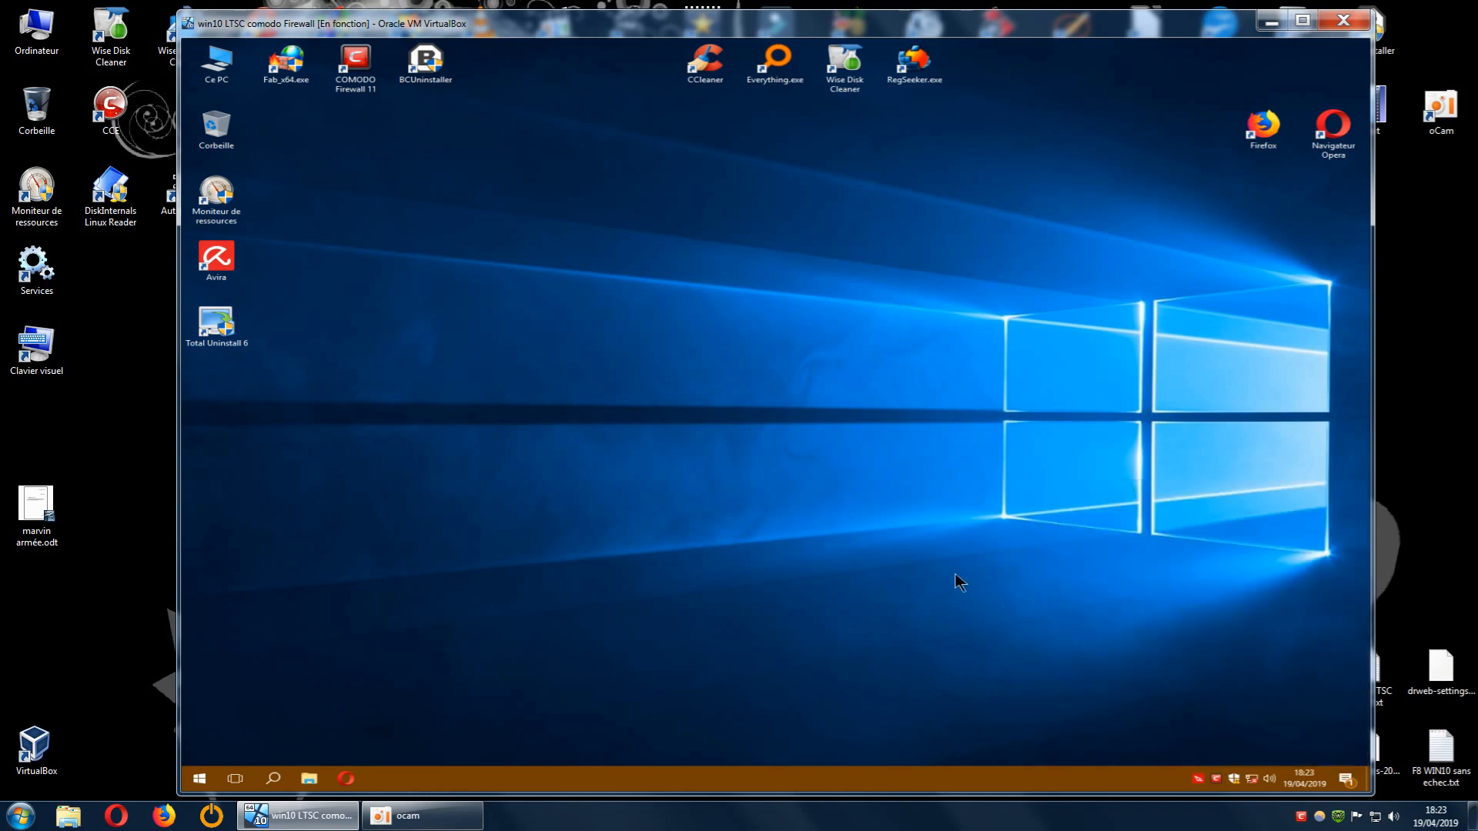
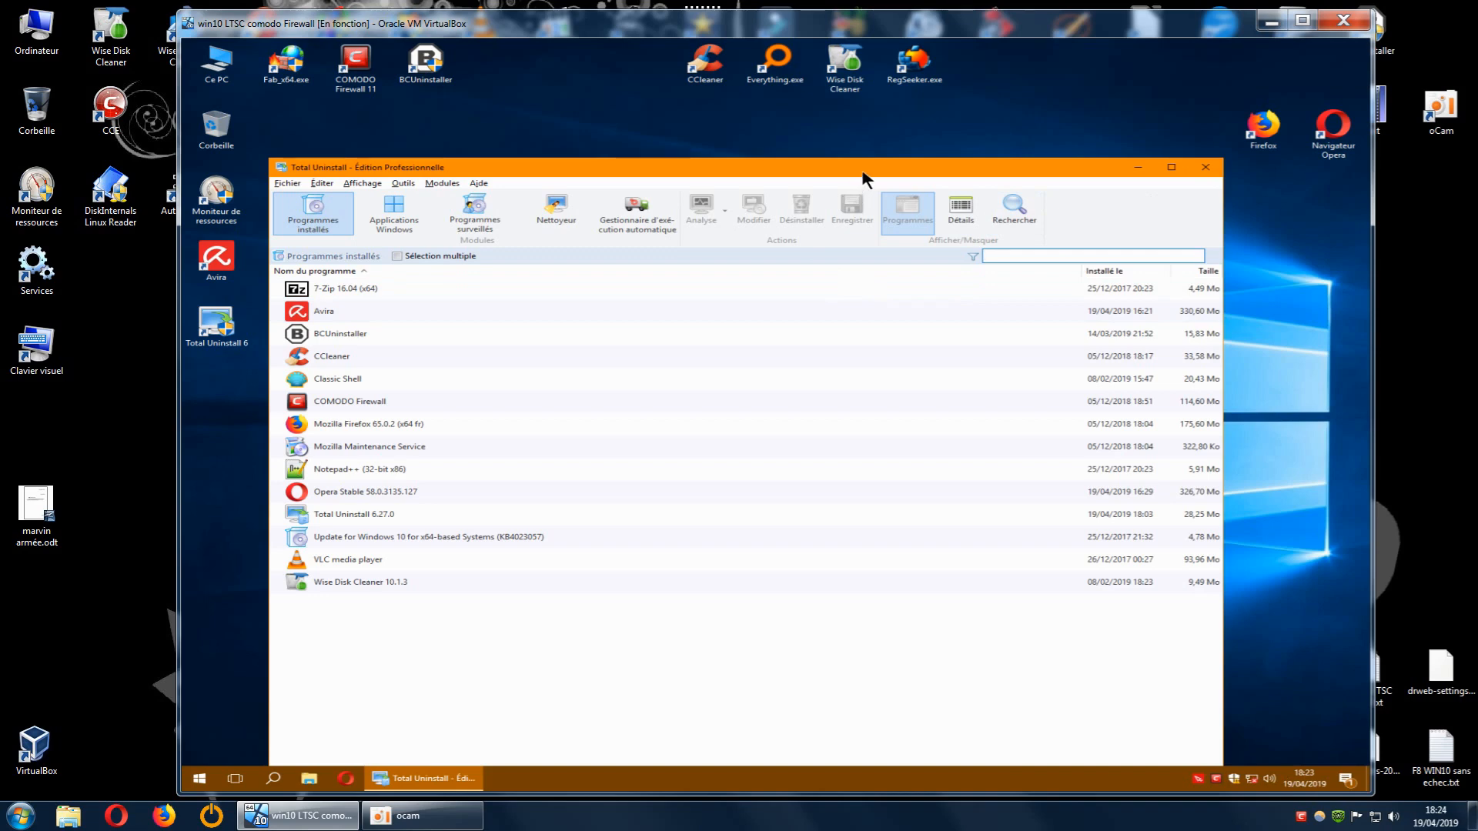
drag(862, 167, 889, 135)
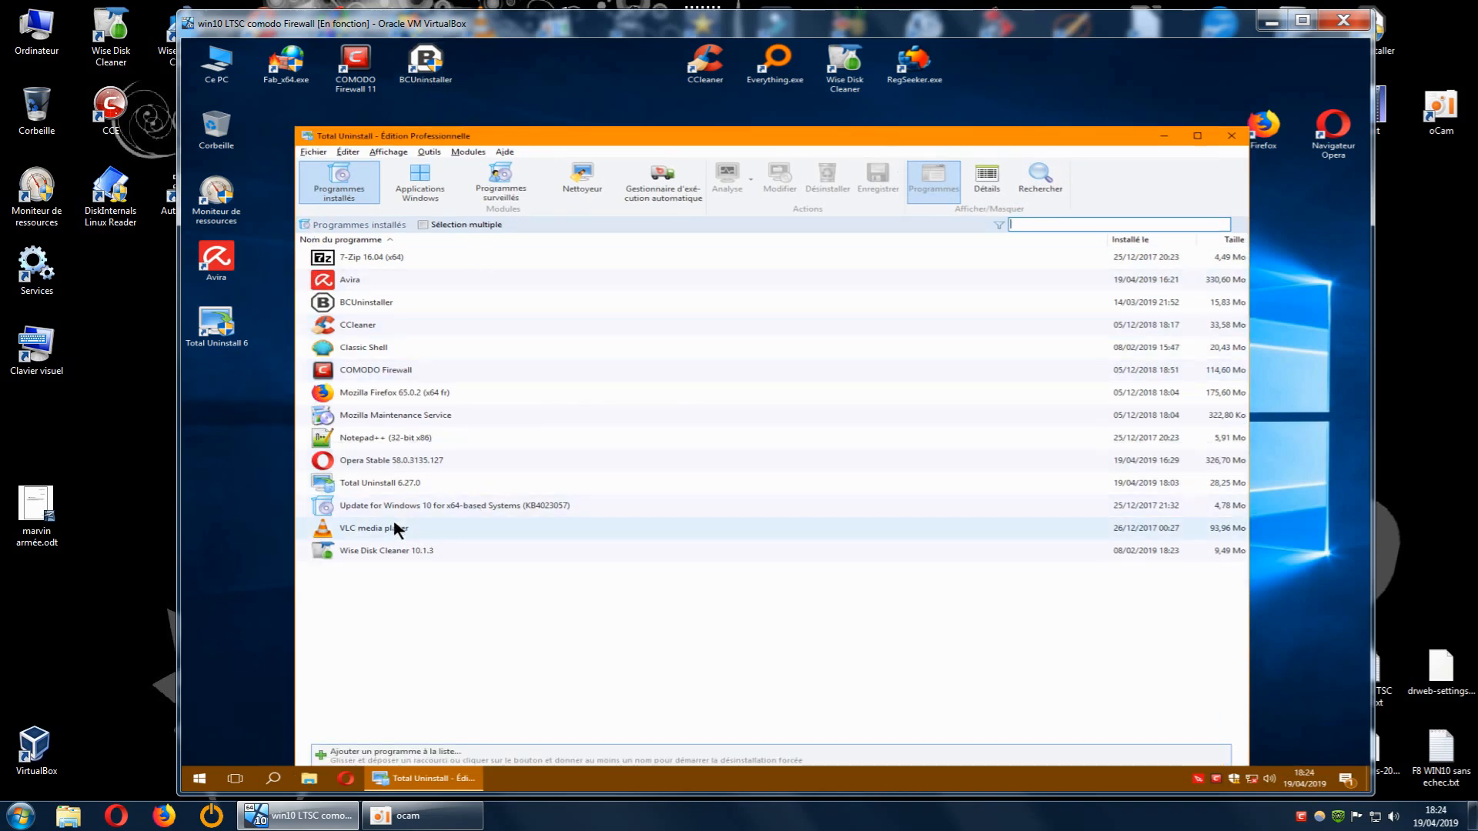
- Start uninstalling the Avira program with the "Désinstaller le programme analysé" profile
click(358, 280)
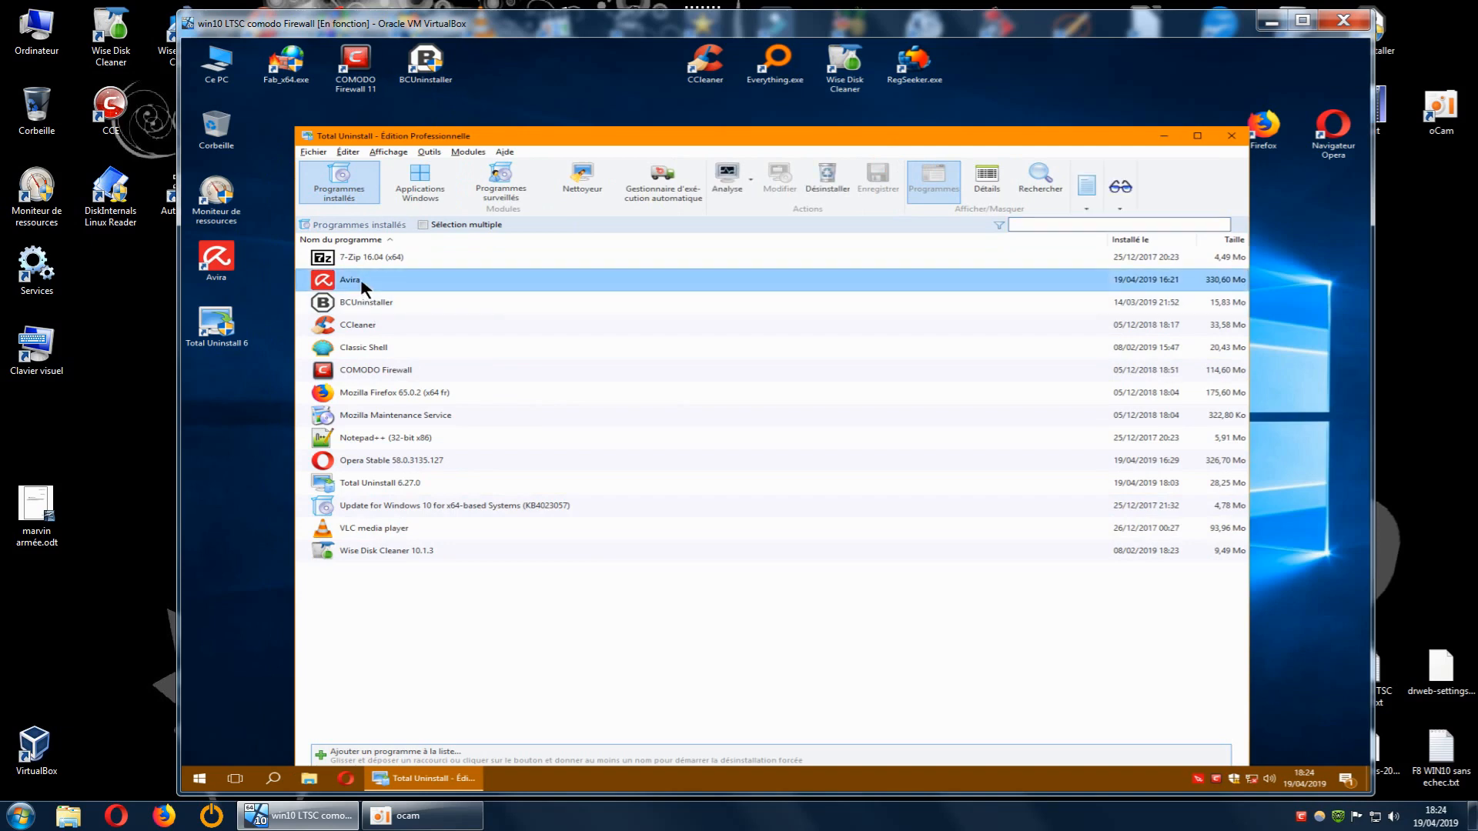
click(825, 181)
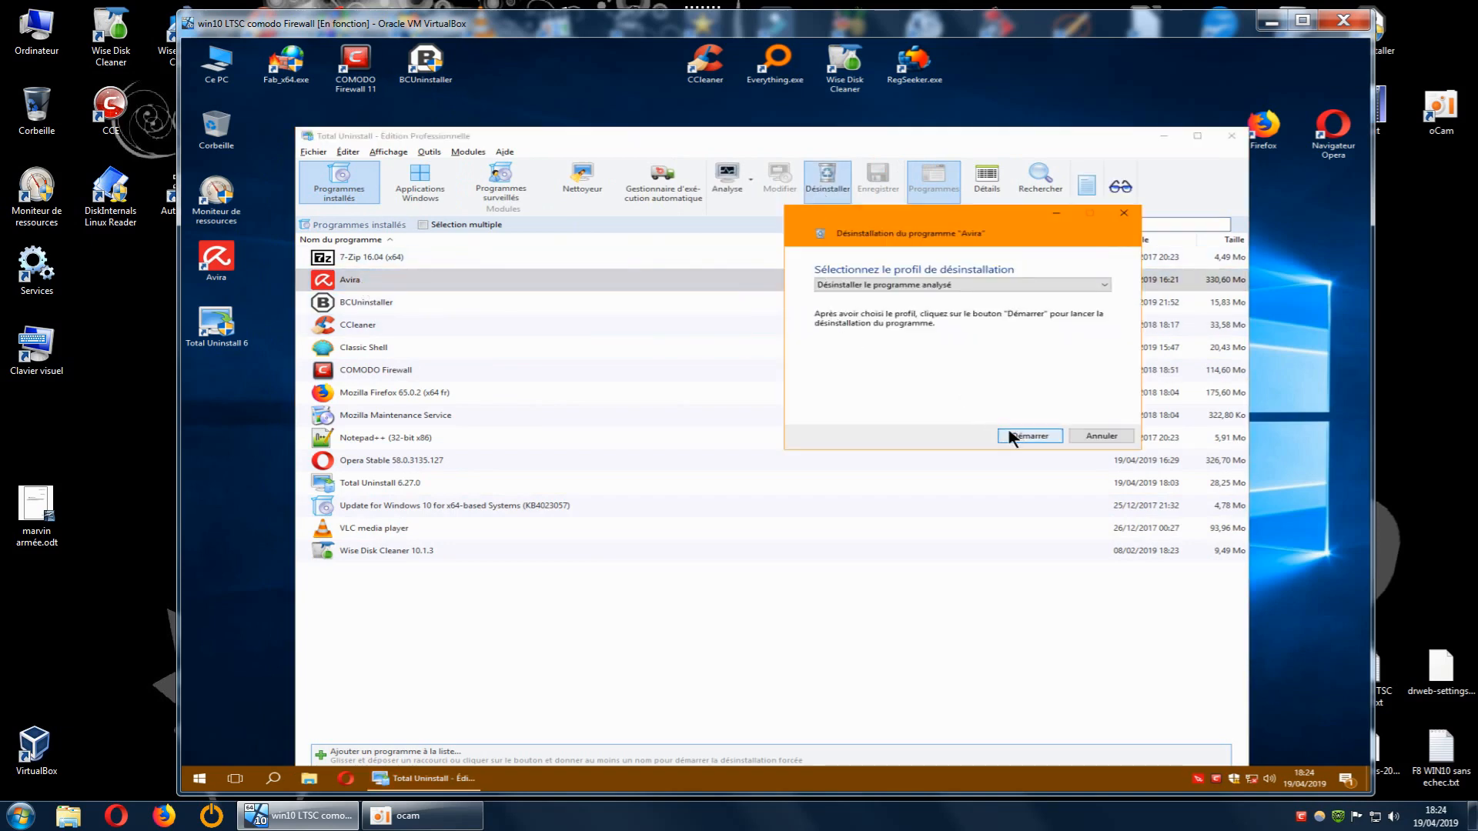
click(1029, 436)
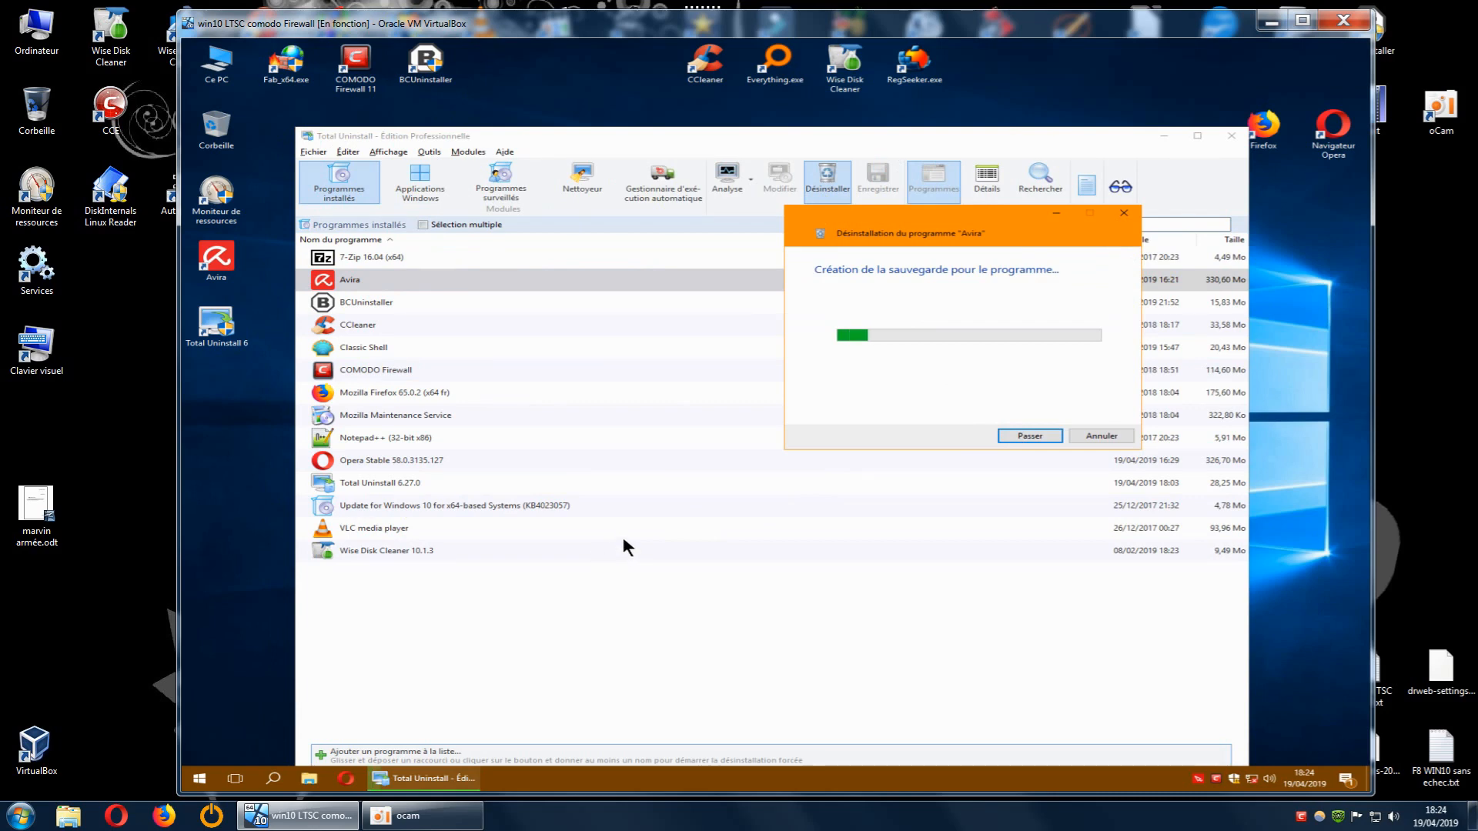
- Check the system protection settings in the computer's system properties and close both system windows
right_click(217, 62)
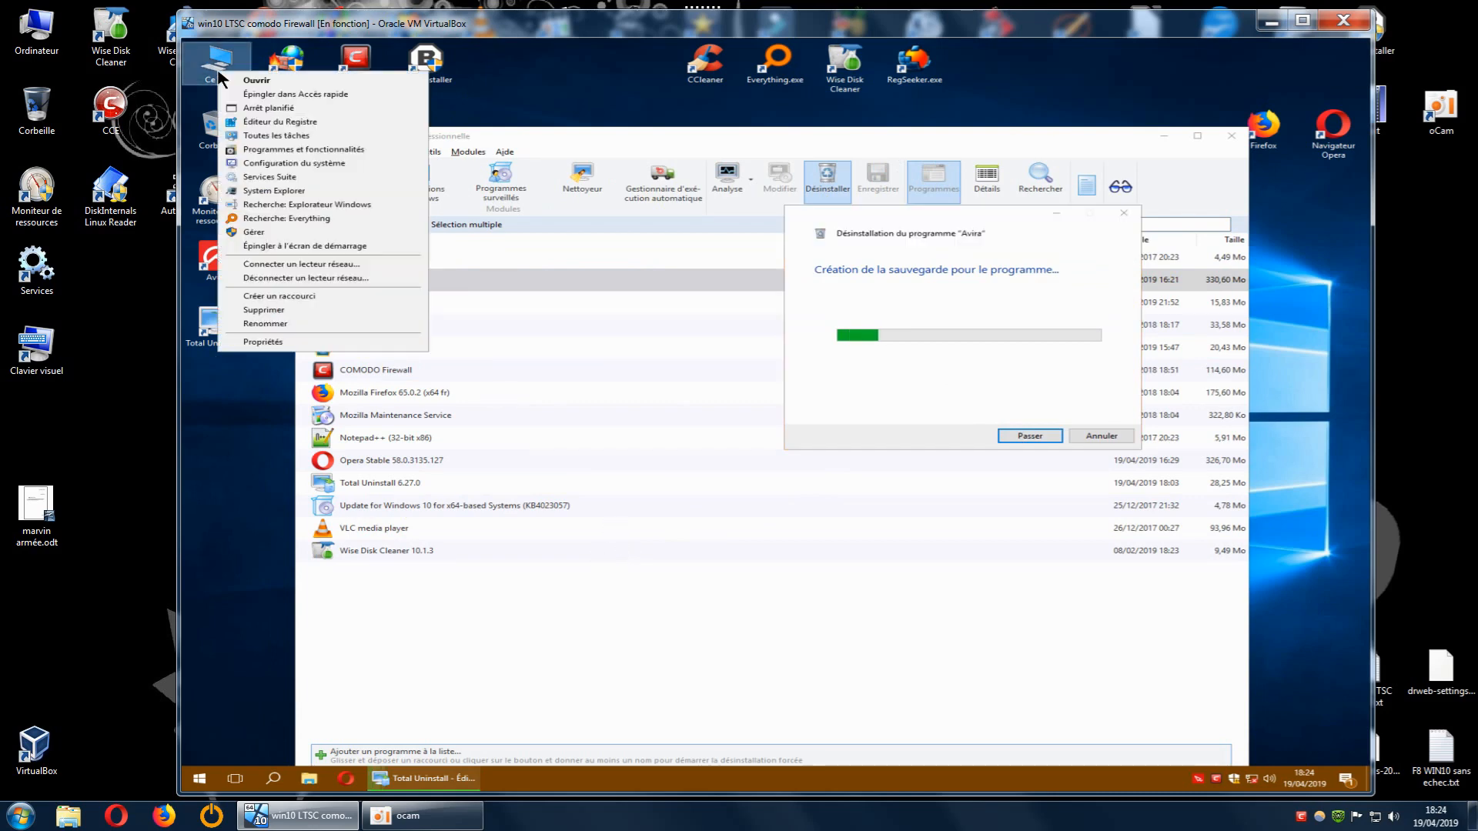
click(265, 342)
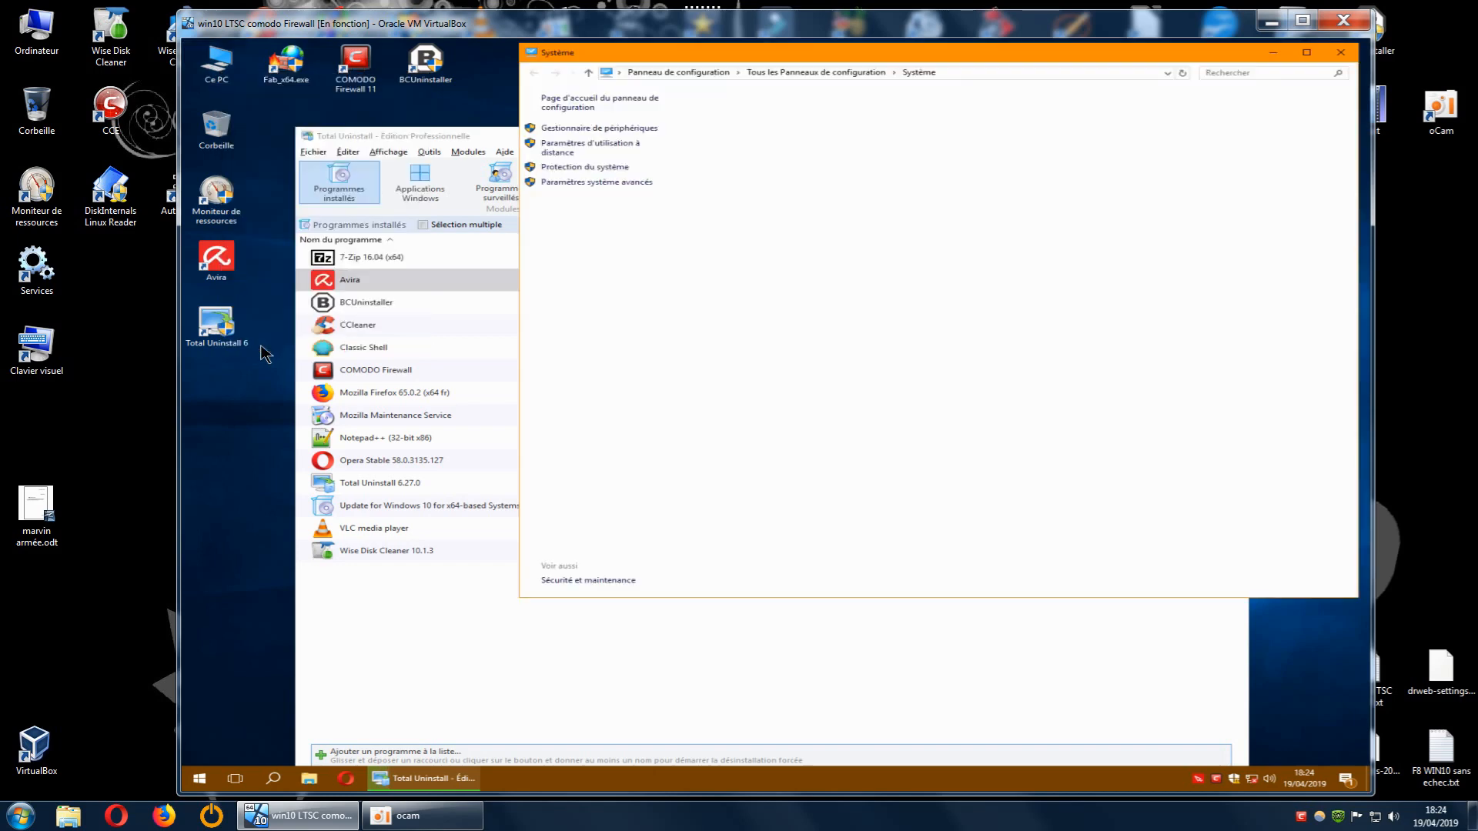
click(594, 169)
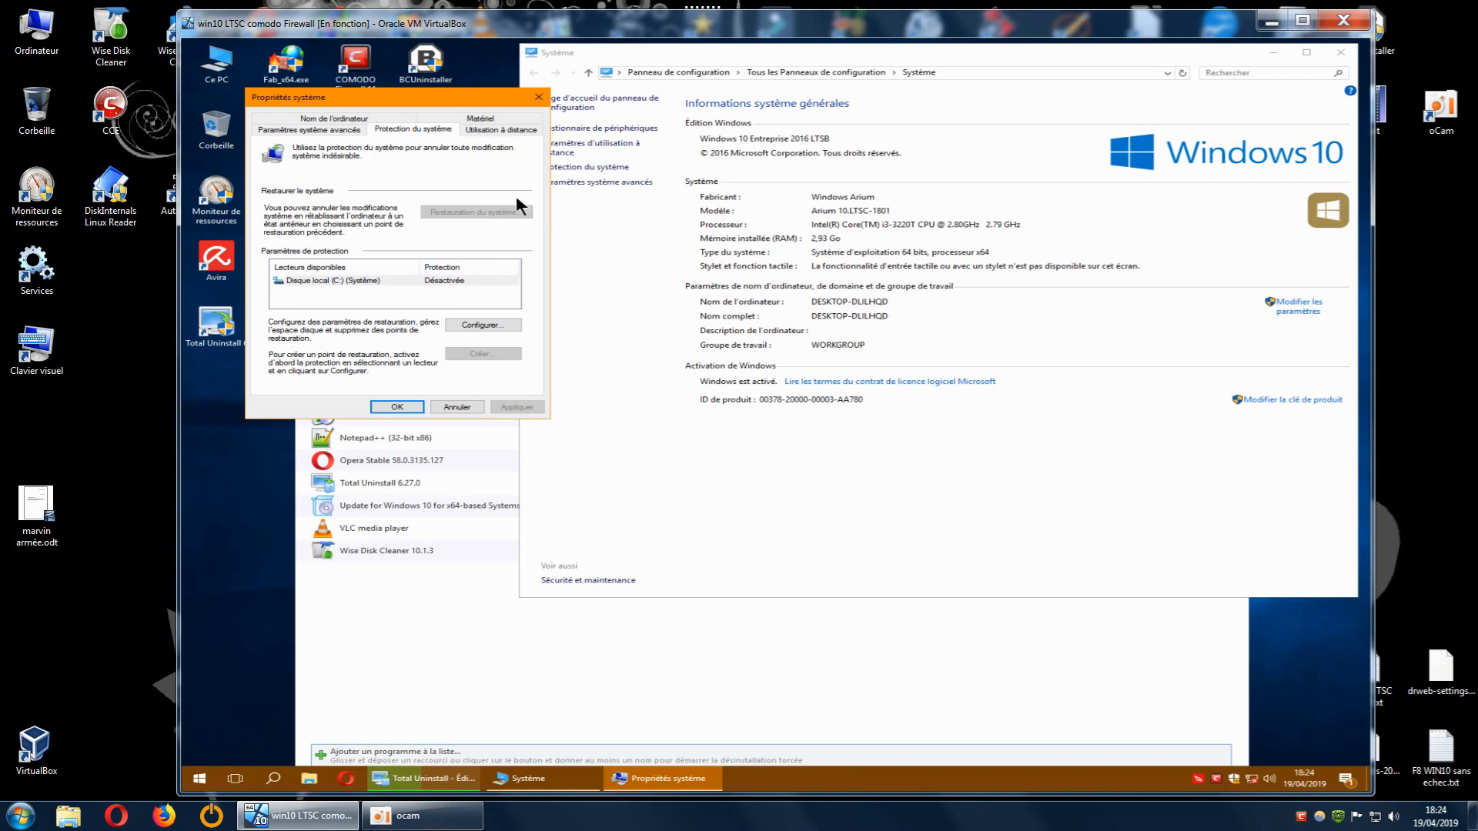
click(539, 97)
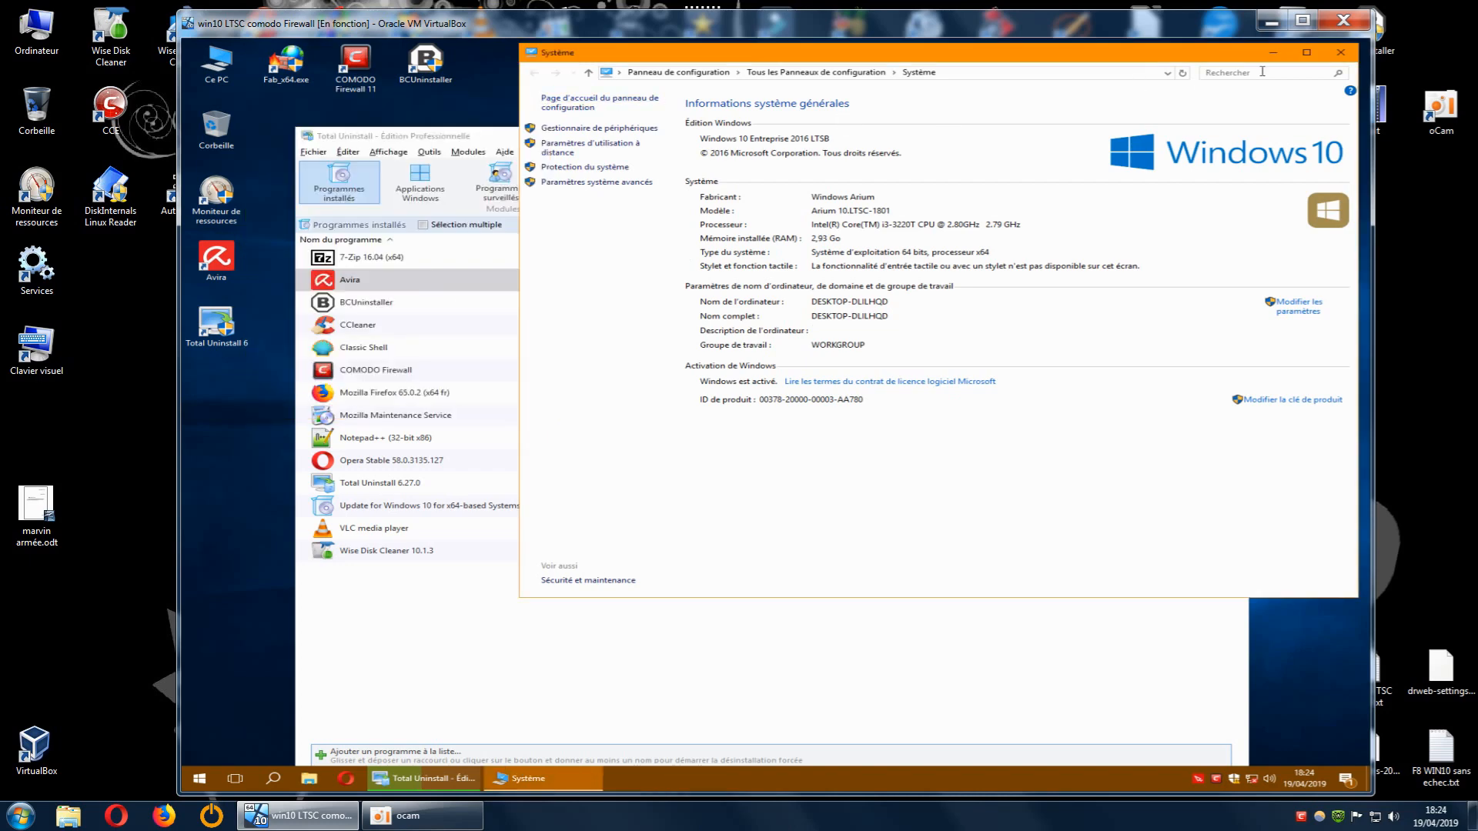
click(1341, 51)
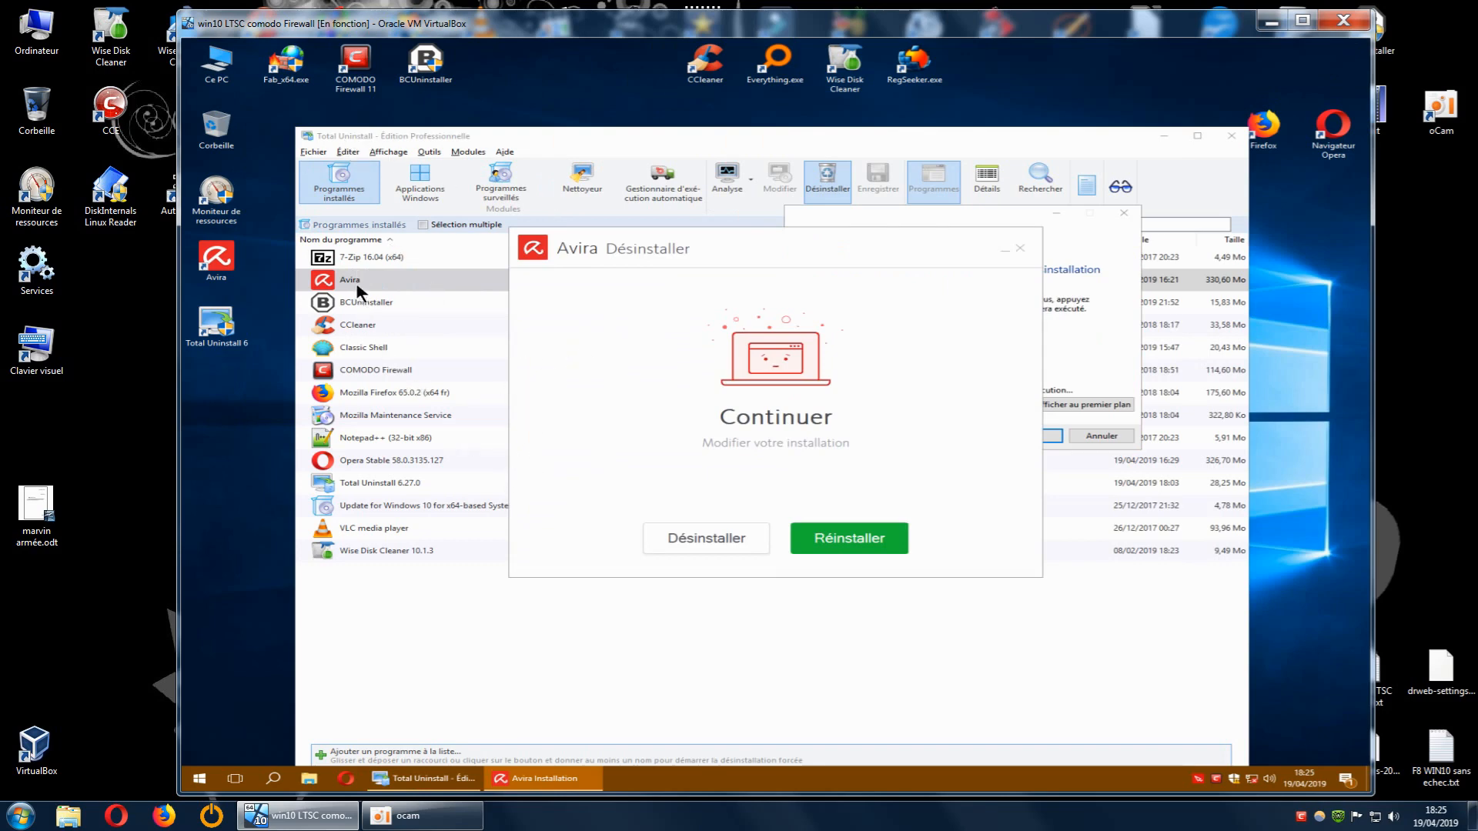
- Uninstall Avira with its own uninstaller and remove its remaining folders, files and registry entries to finish the removal
click(671, 543)
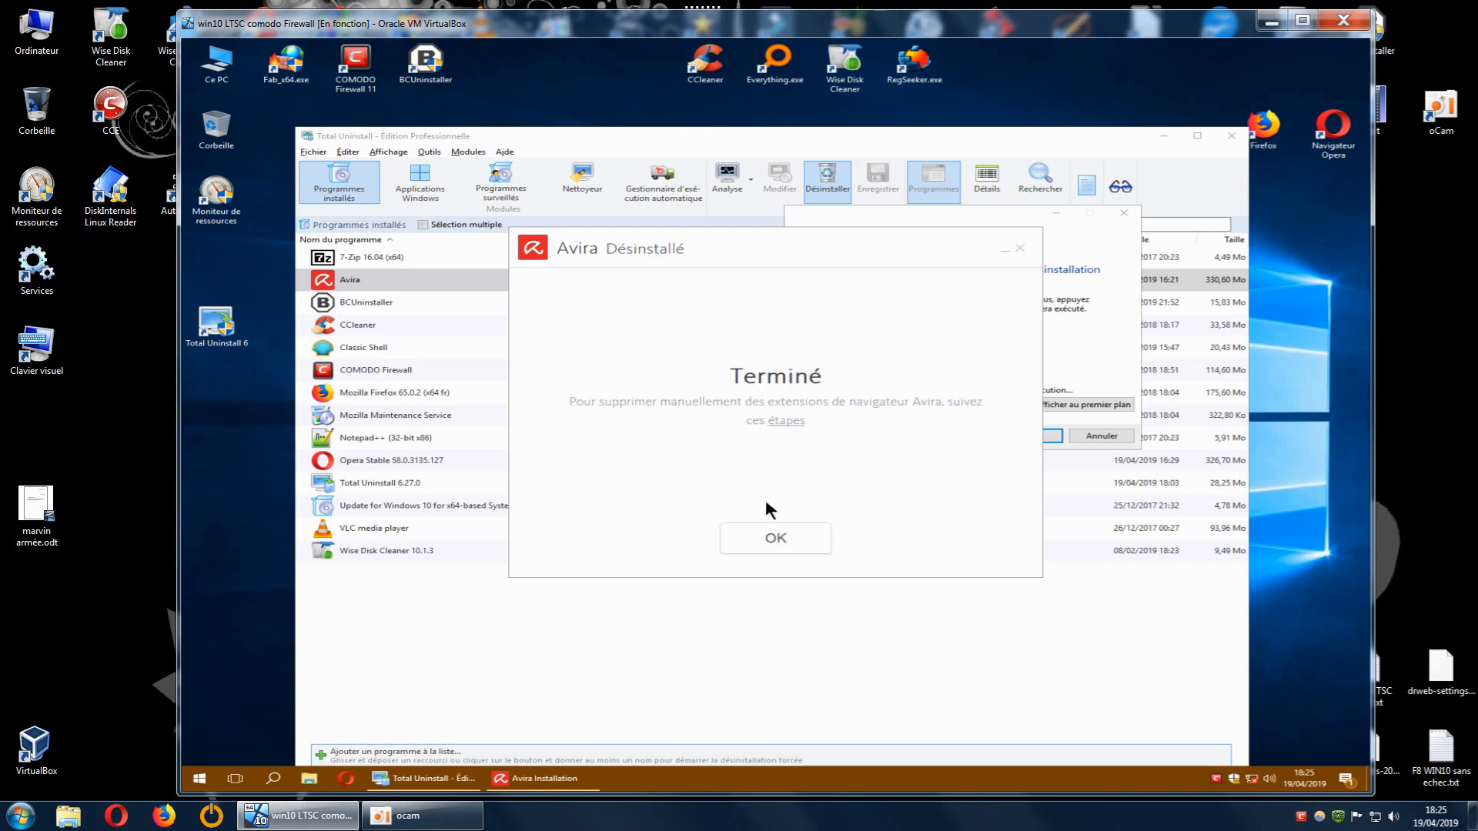
click(771, 537)
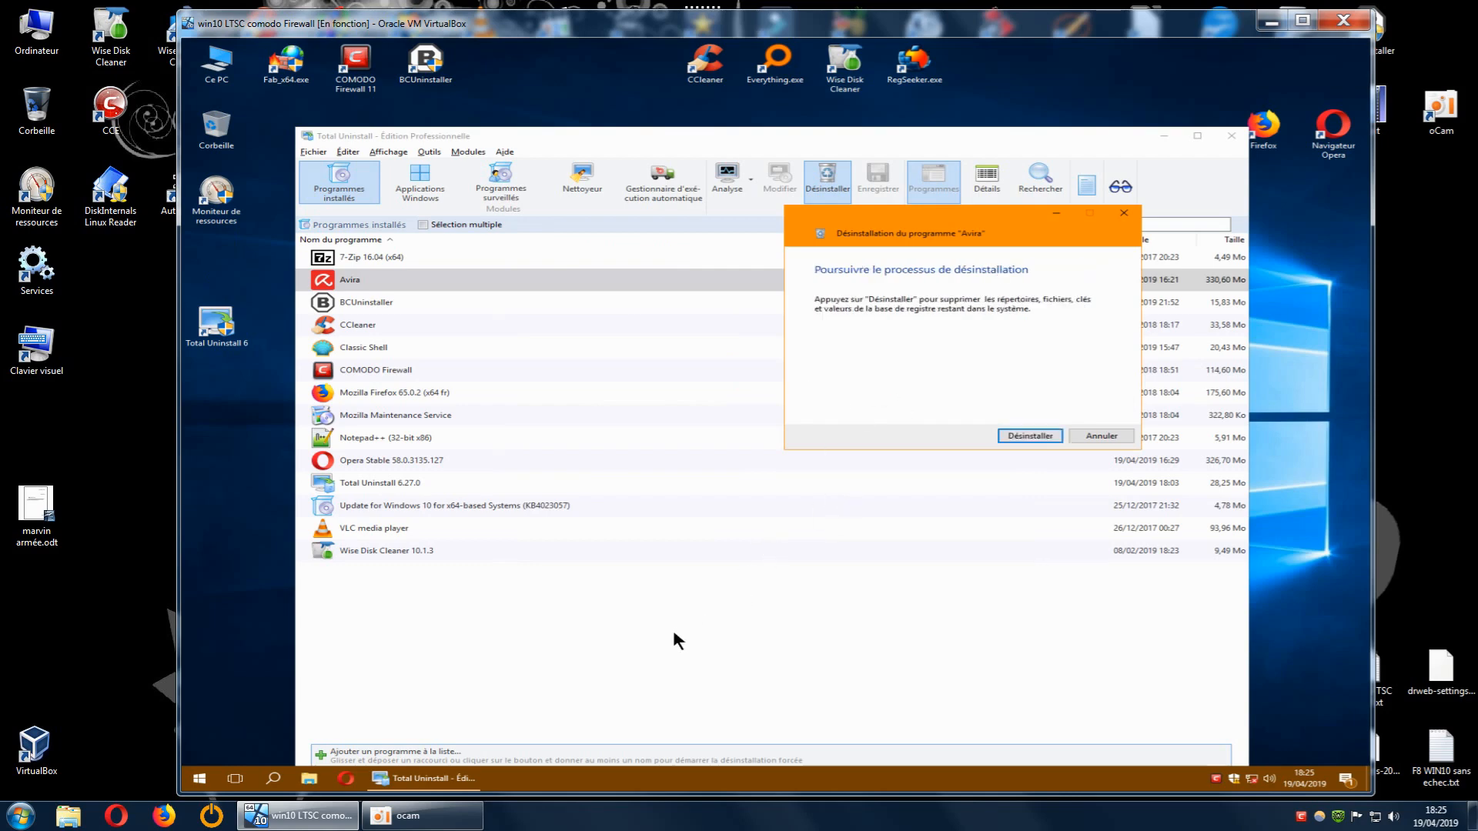
click(1003, 432)
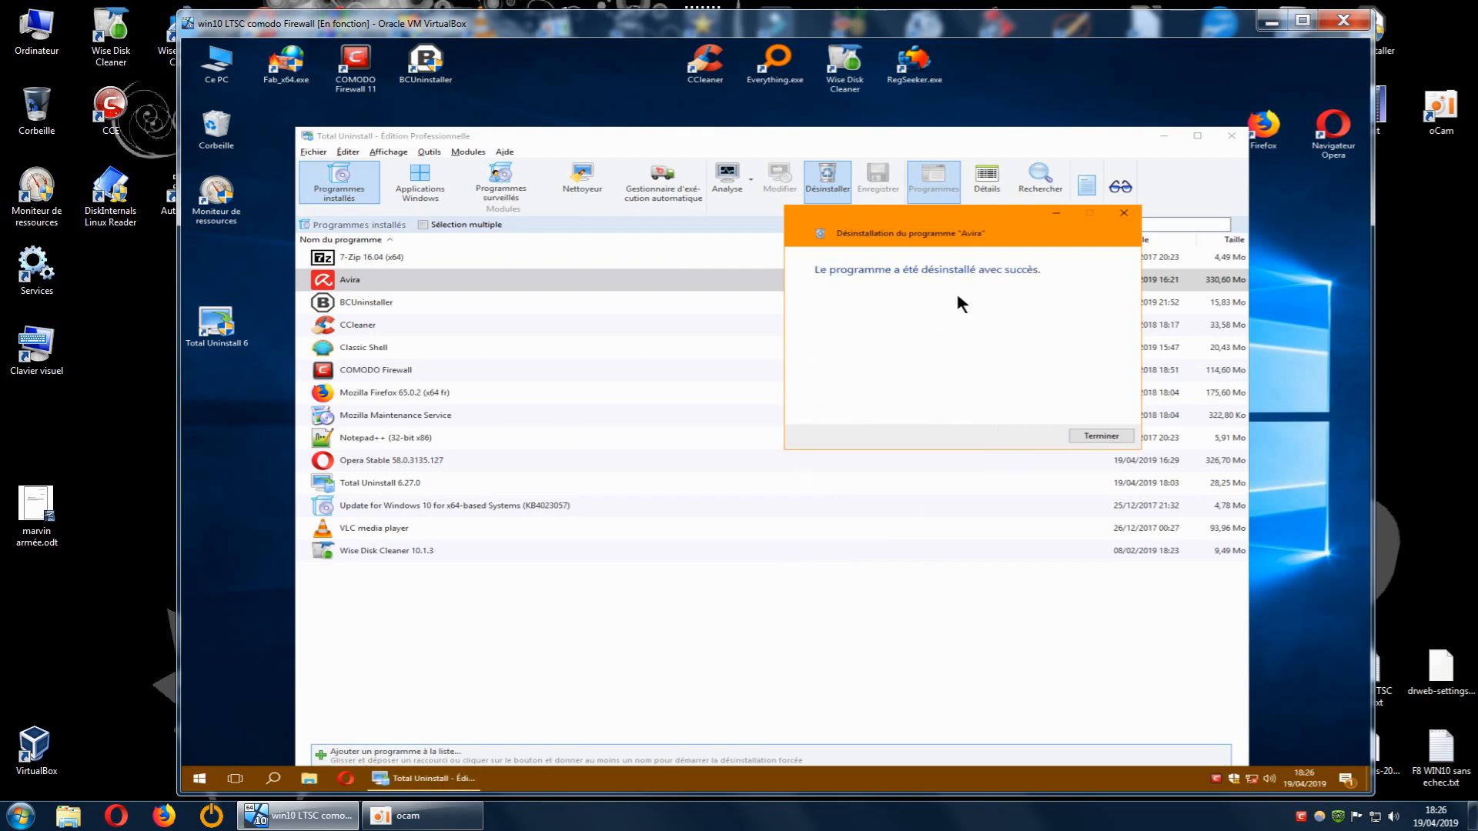
click(1088, 437)
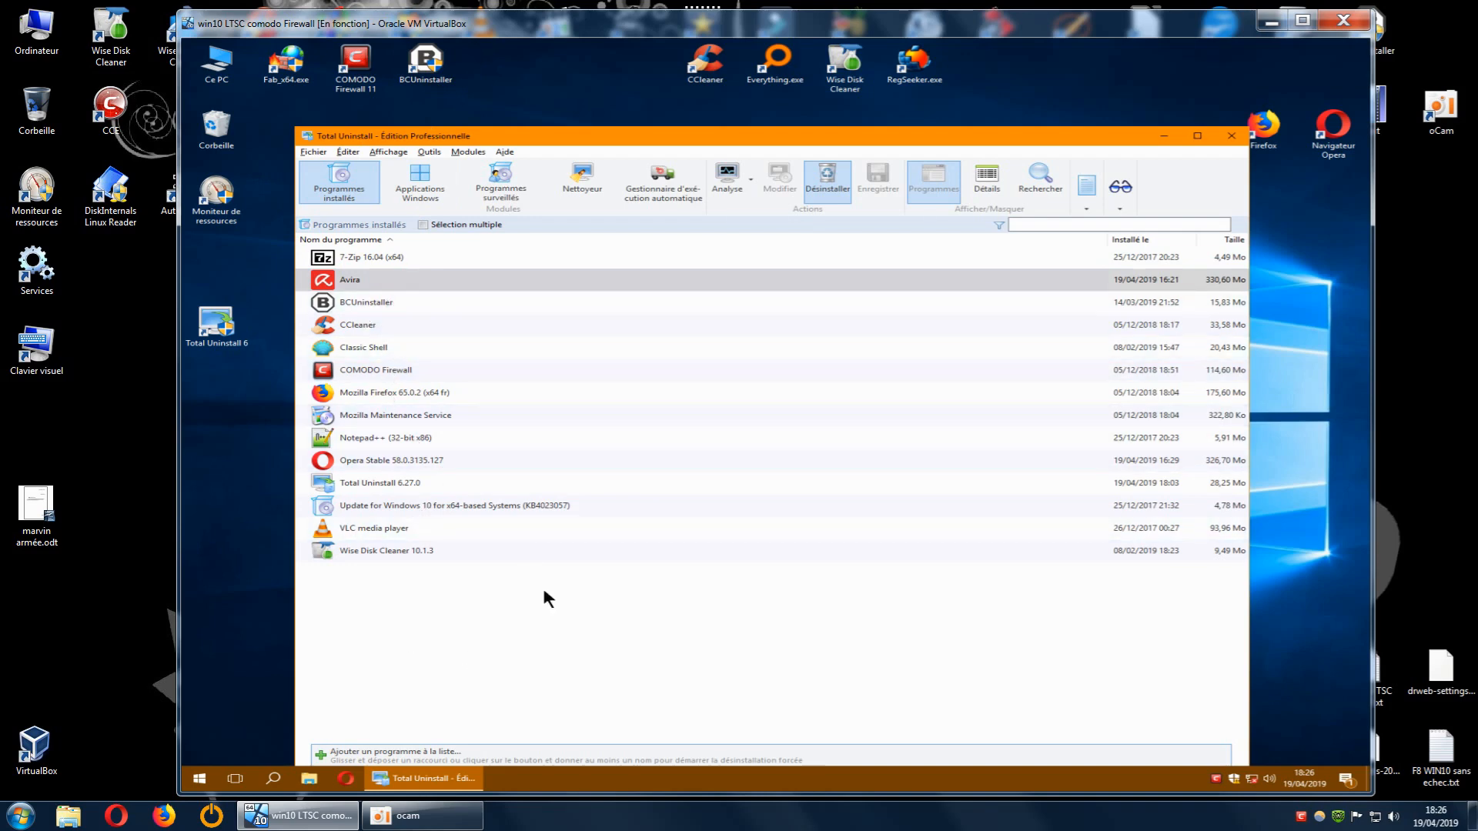
- Exit Total Uninstall and empty the recycle bin again after the Avira removal
click(1231, 136)
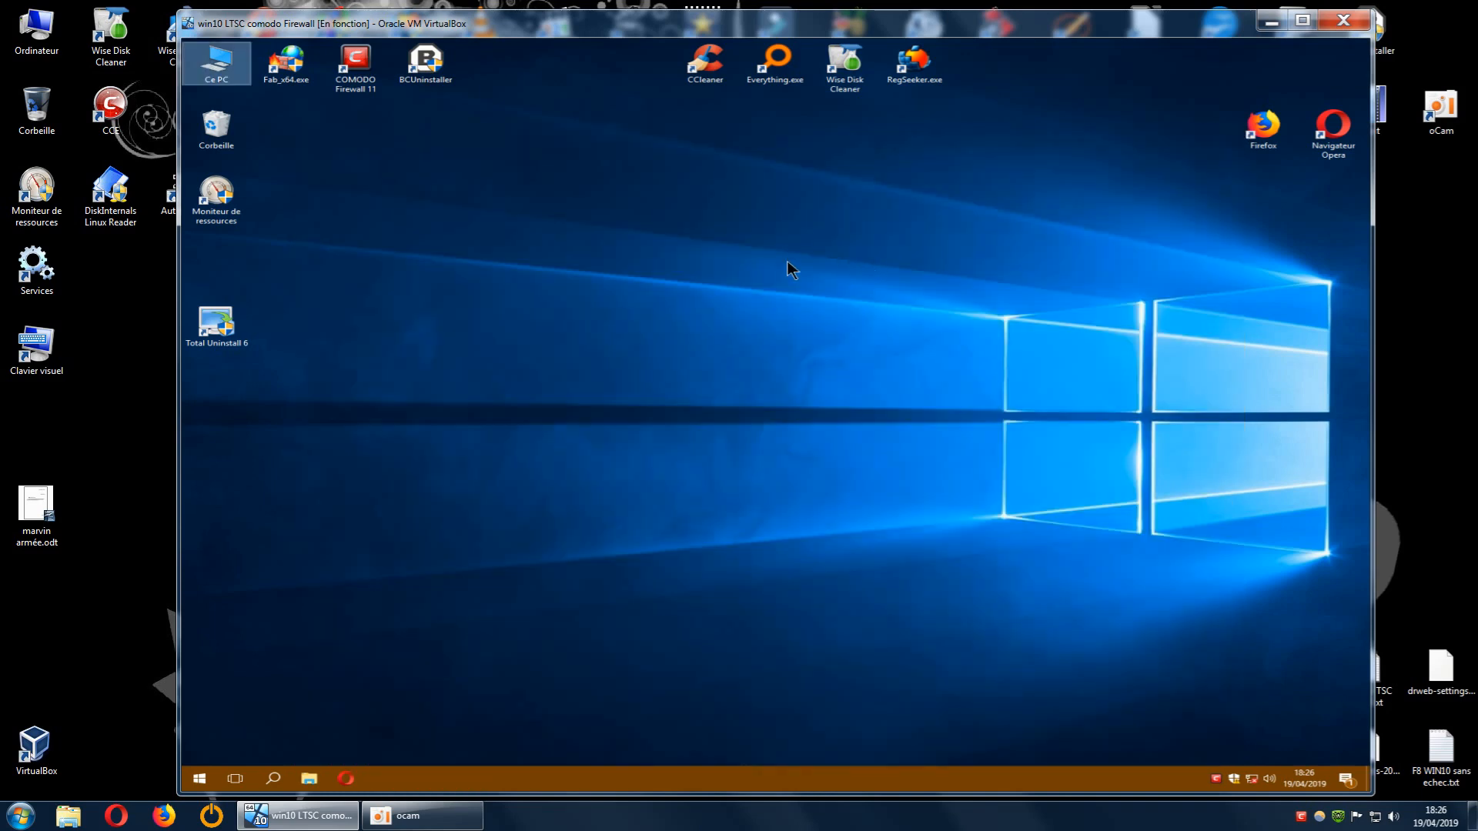
right_click(224, 128)
click(293, 155)
click(824, 419)
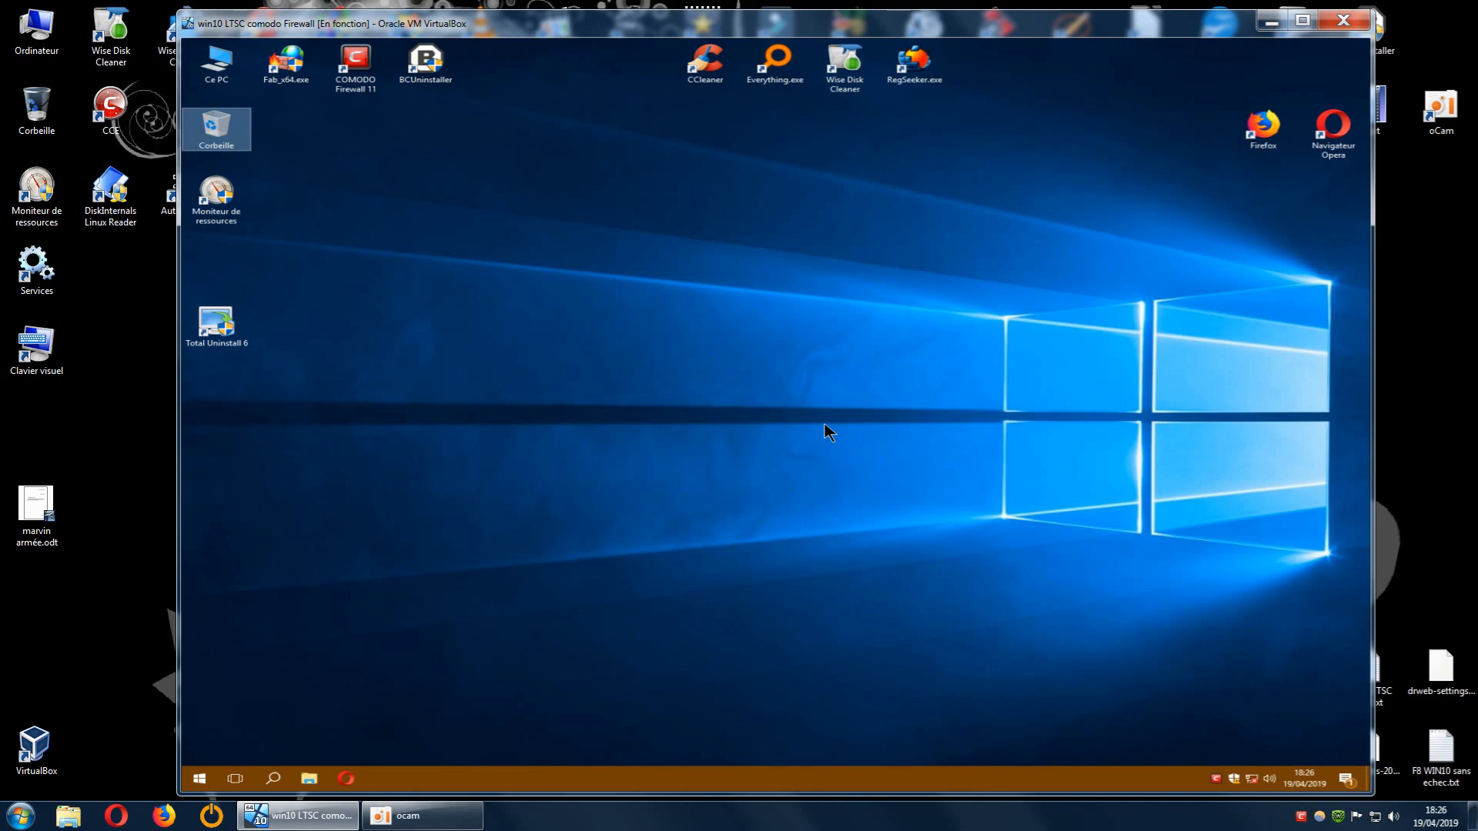
click(824, 424)
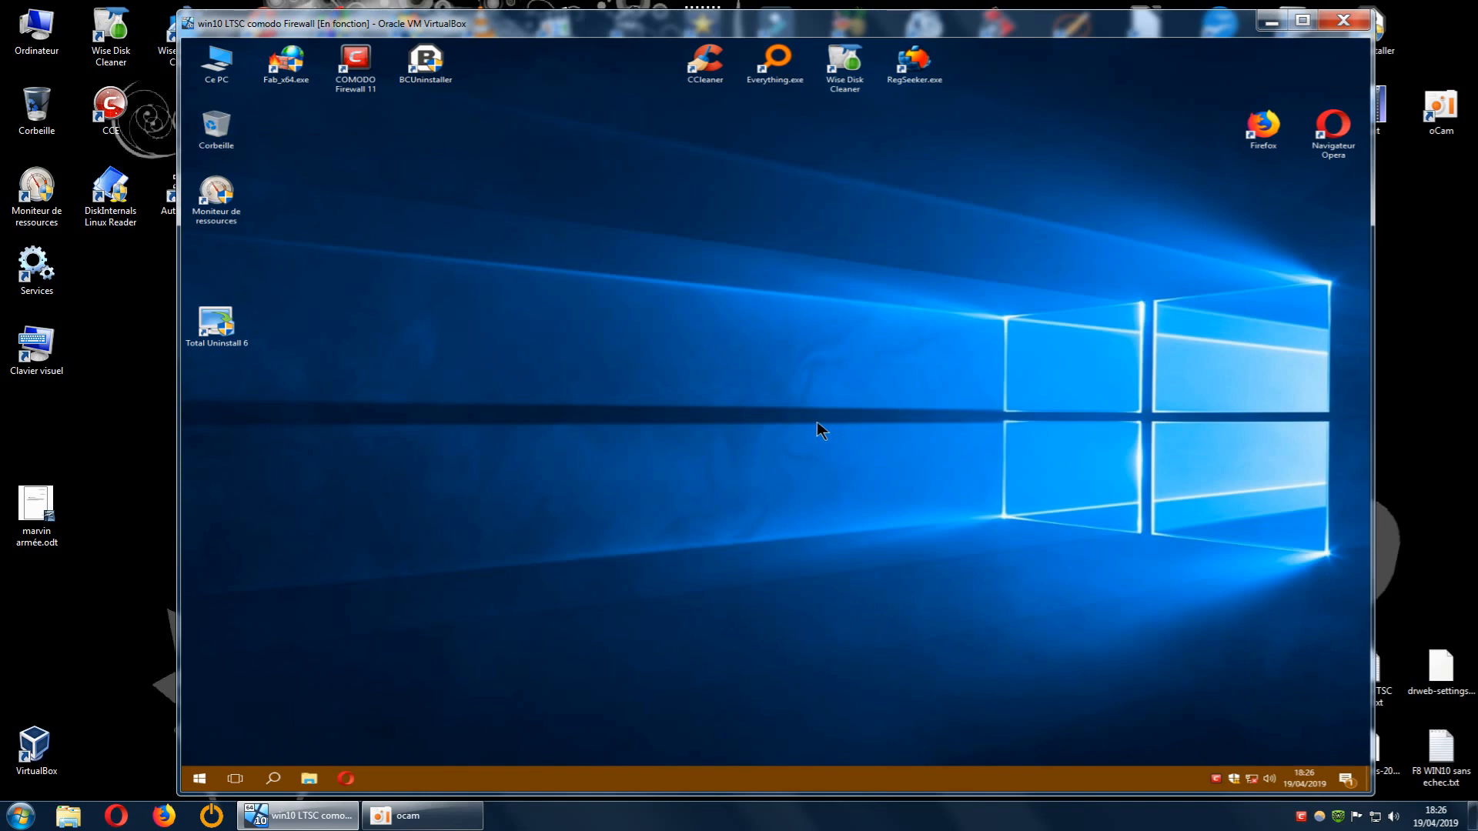
- Reopen Total Uninstall and, in Comodo's alerts, allow the PowerShell script and conhost.exe but block the protected registry key change
right_click(228, 328)
double_click(211, 329)
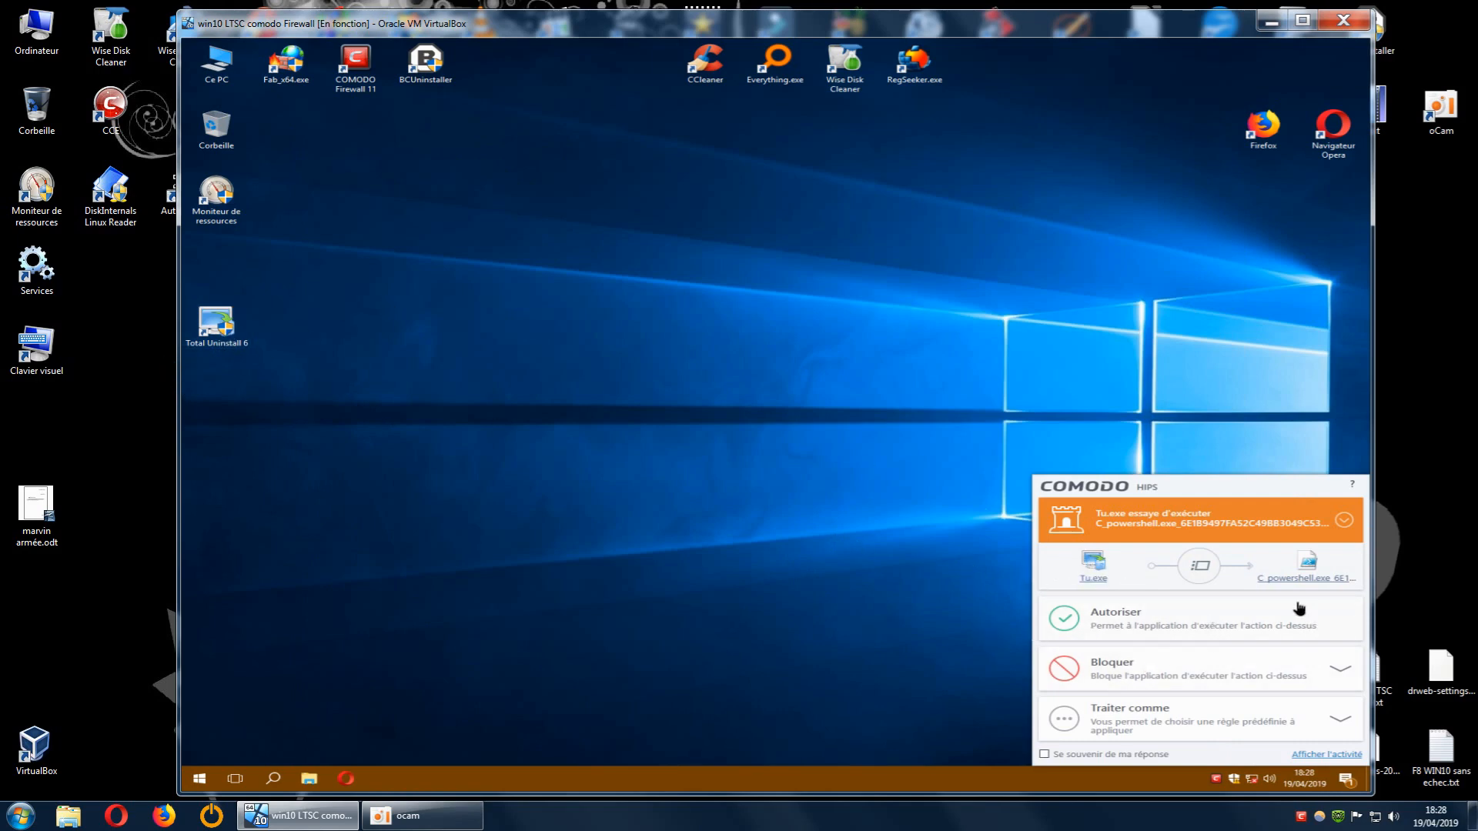
click(1111, 634)
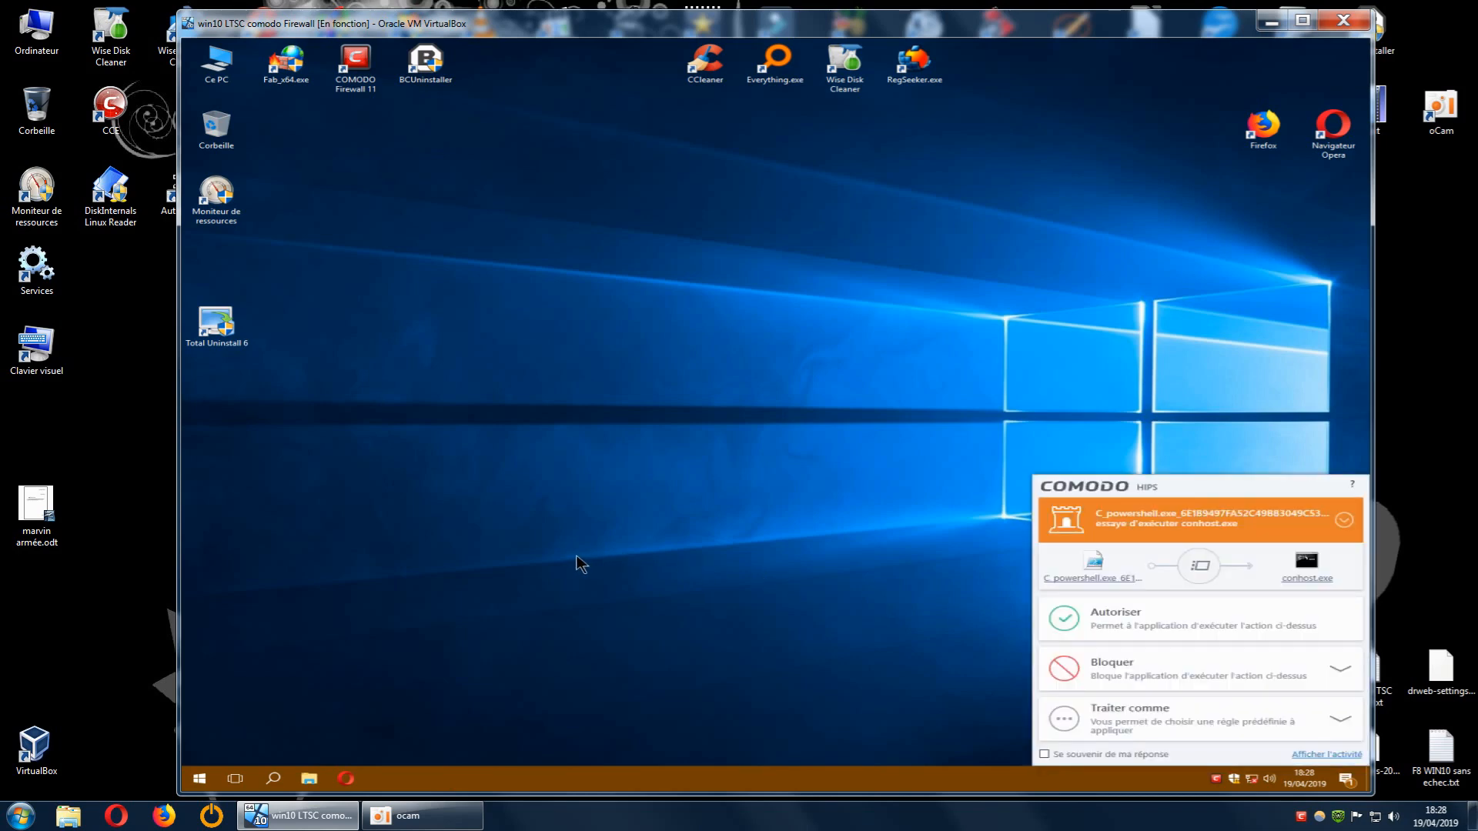
click(1102, 628)
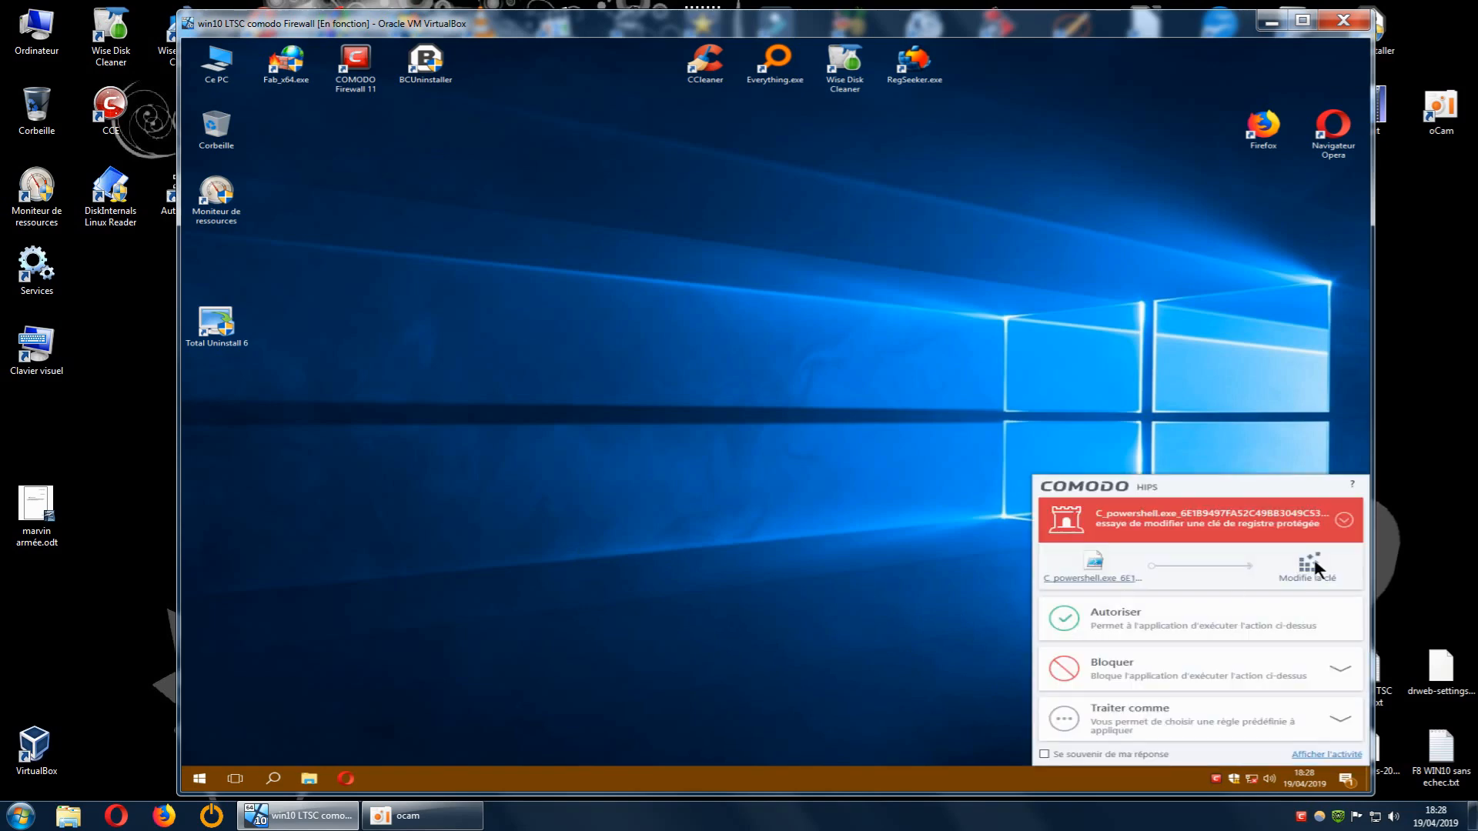
click(1101, 687)
click(1138, 655)
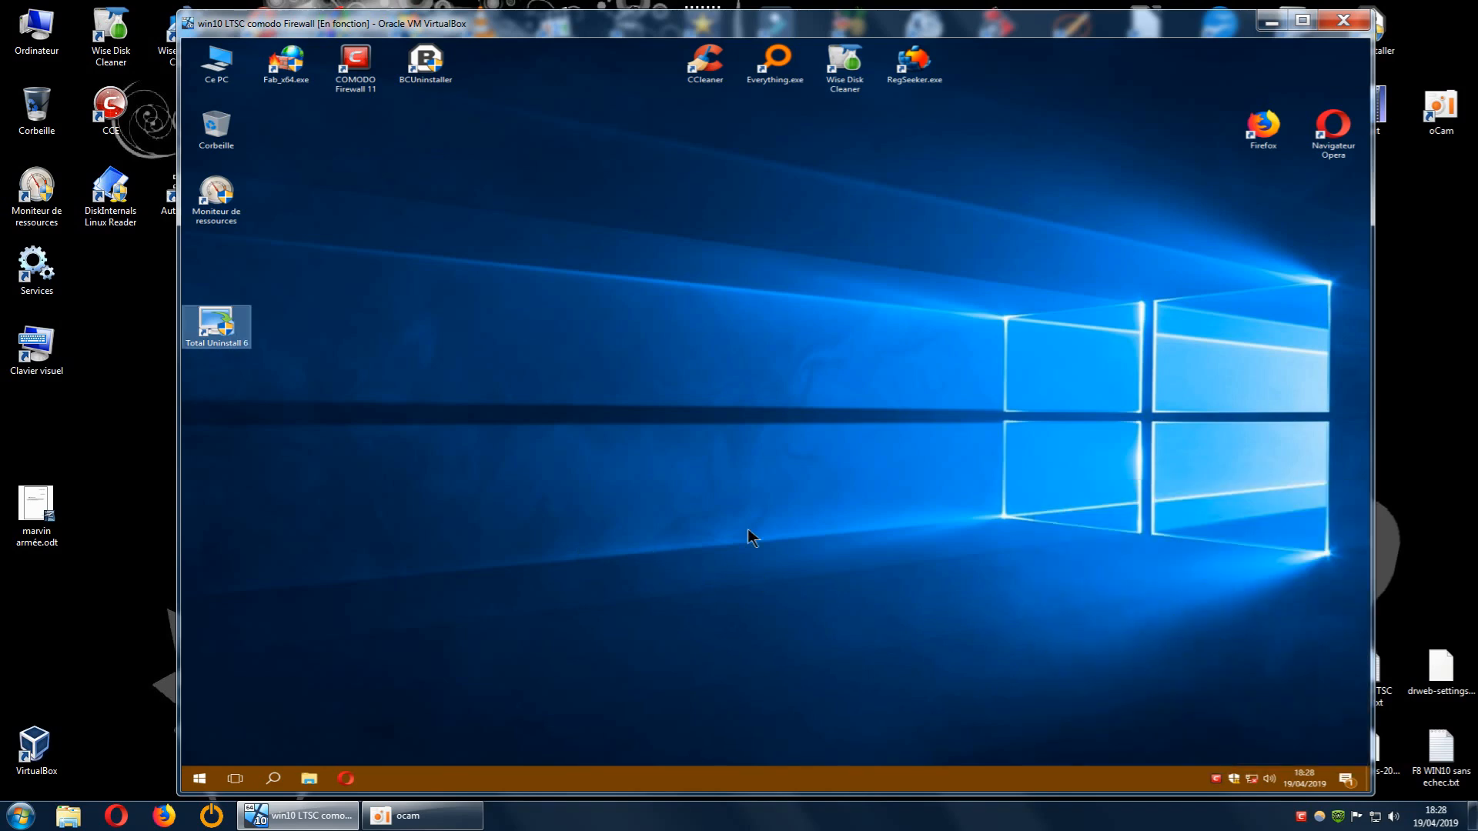
- Restart the Windows 10 virtual machine from within Windows
click(539, 420)
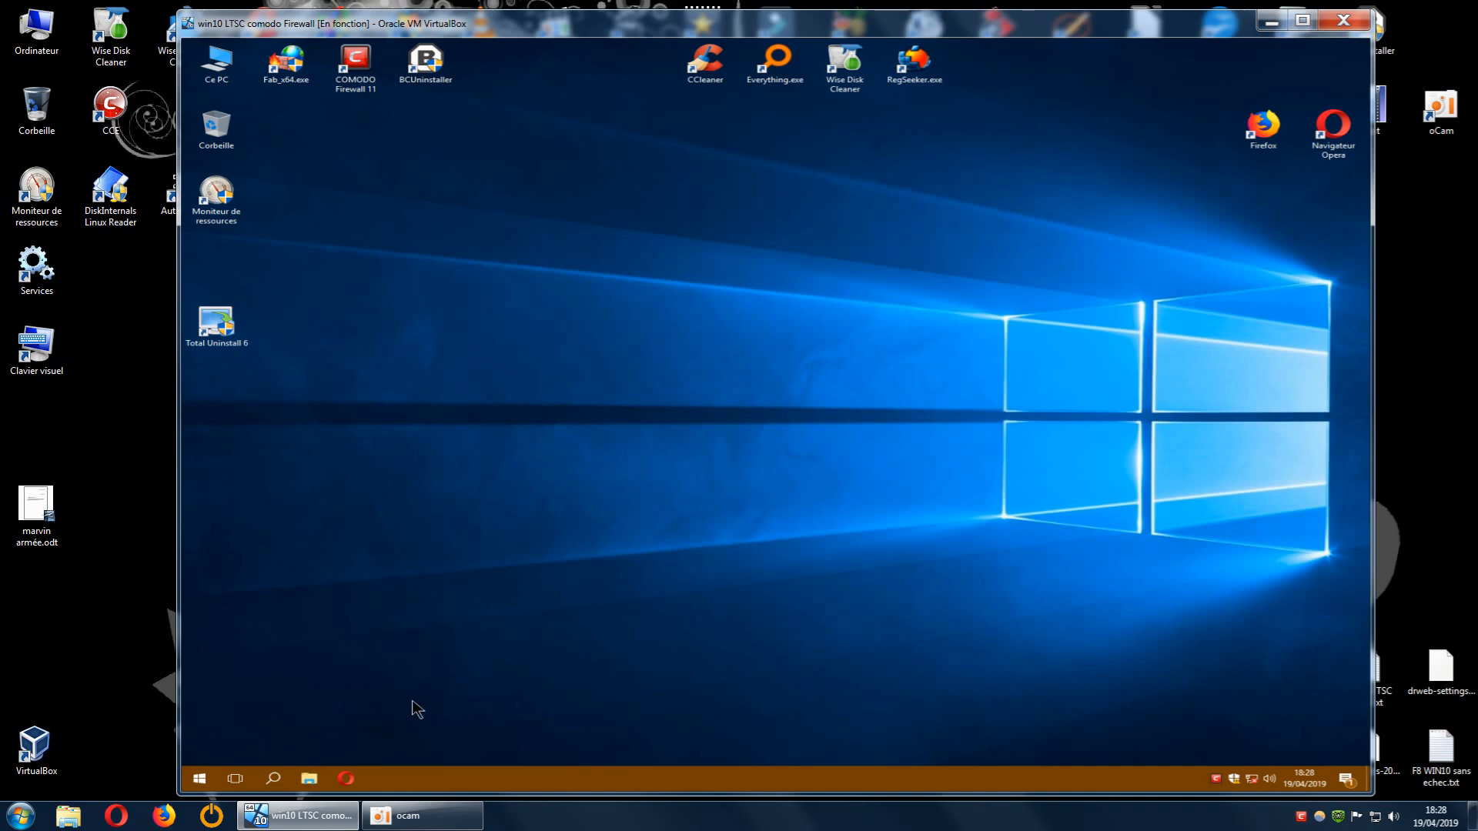
click(200, 779)
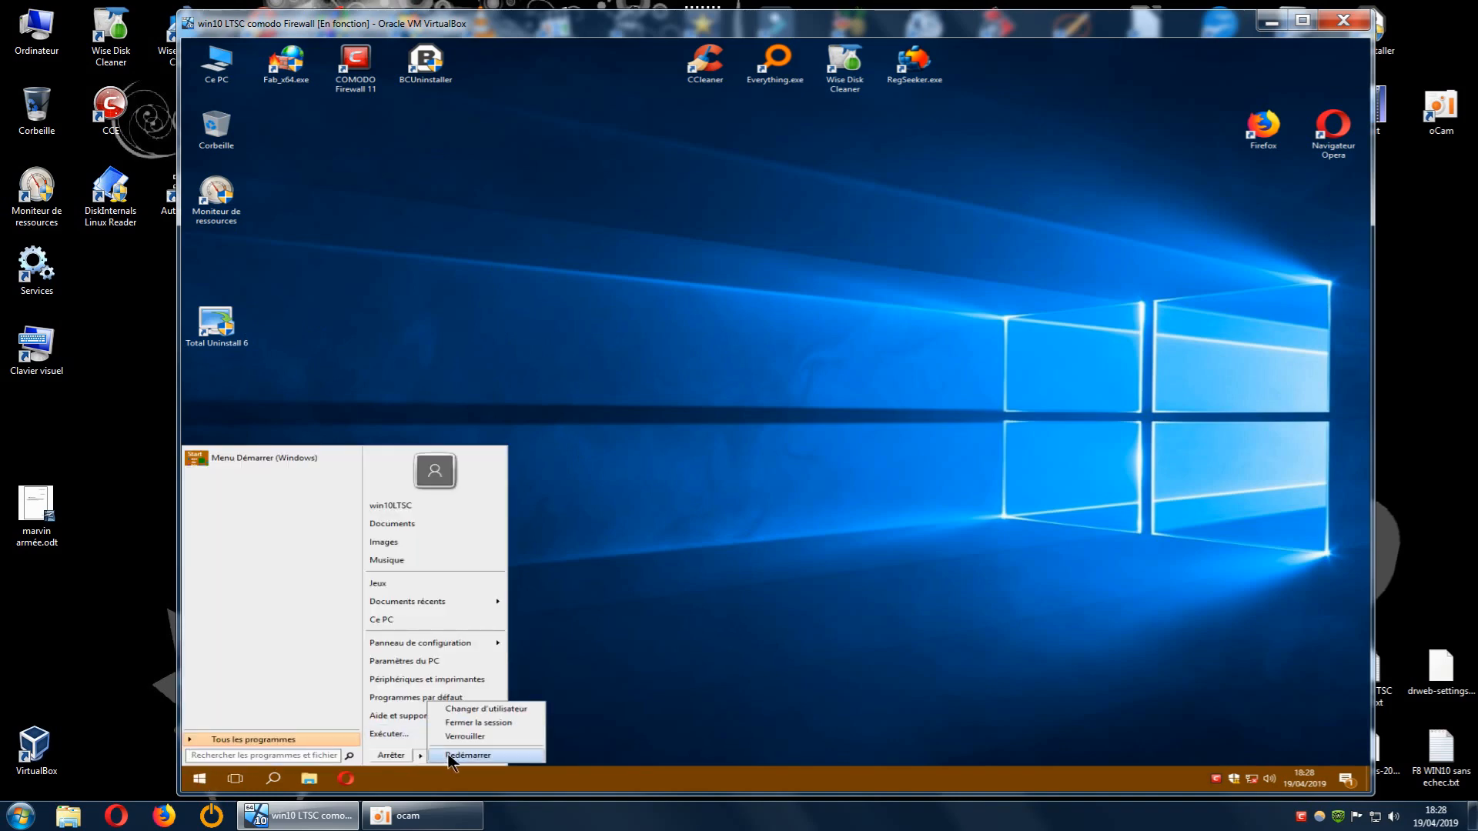
click(454, 755)
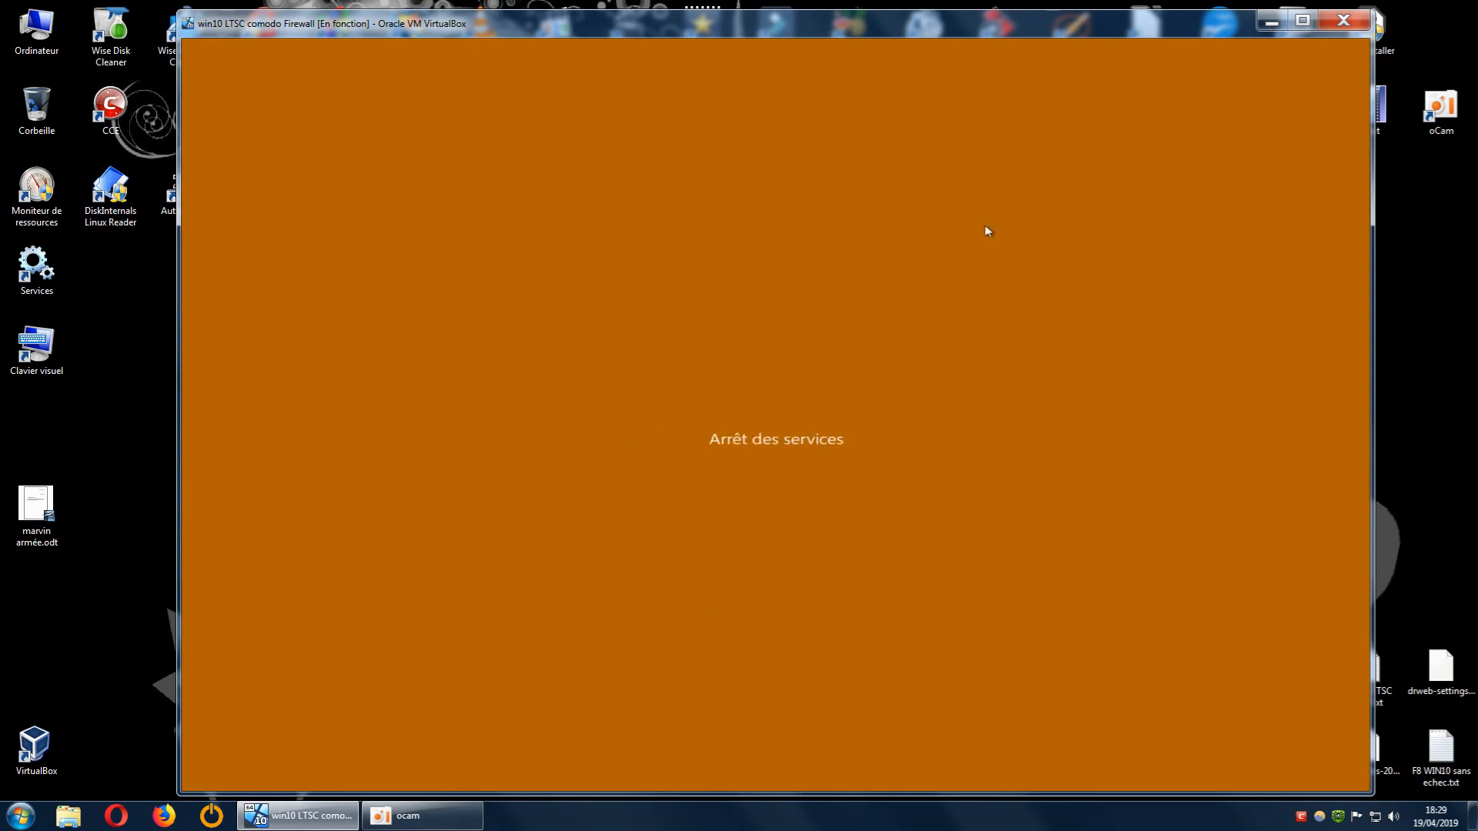
- Read the Avira leftover notes in the host desktop's Nouveau document texte.txt, close it and bring the virtual machine window back into view
drag(1125, 42, 744, 69)
click(1215, 352)
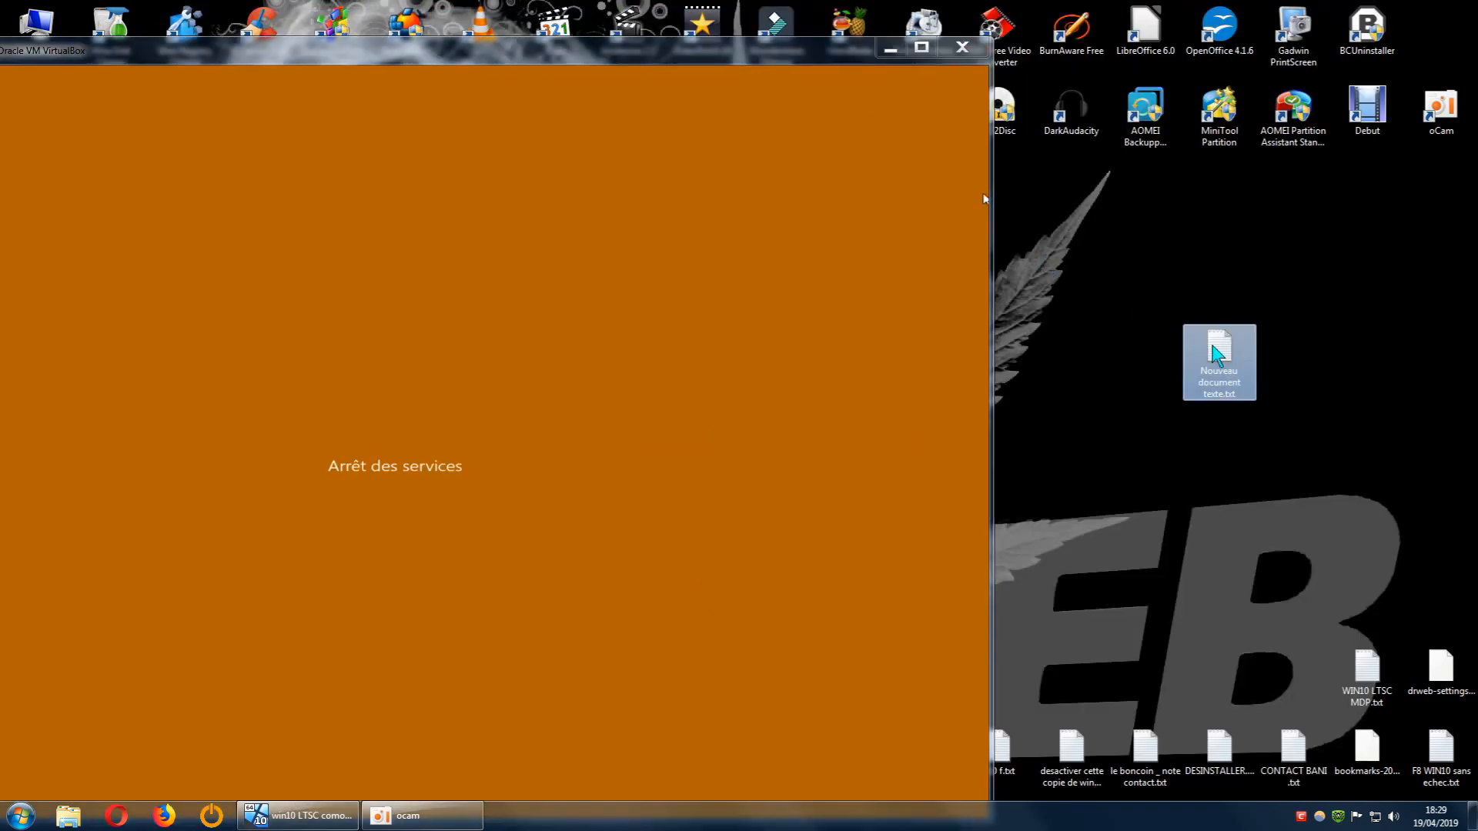
double_click(1214, 352)
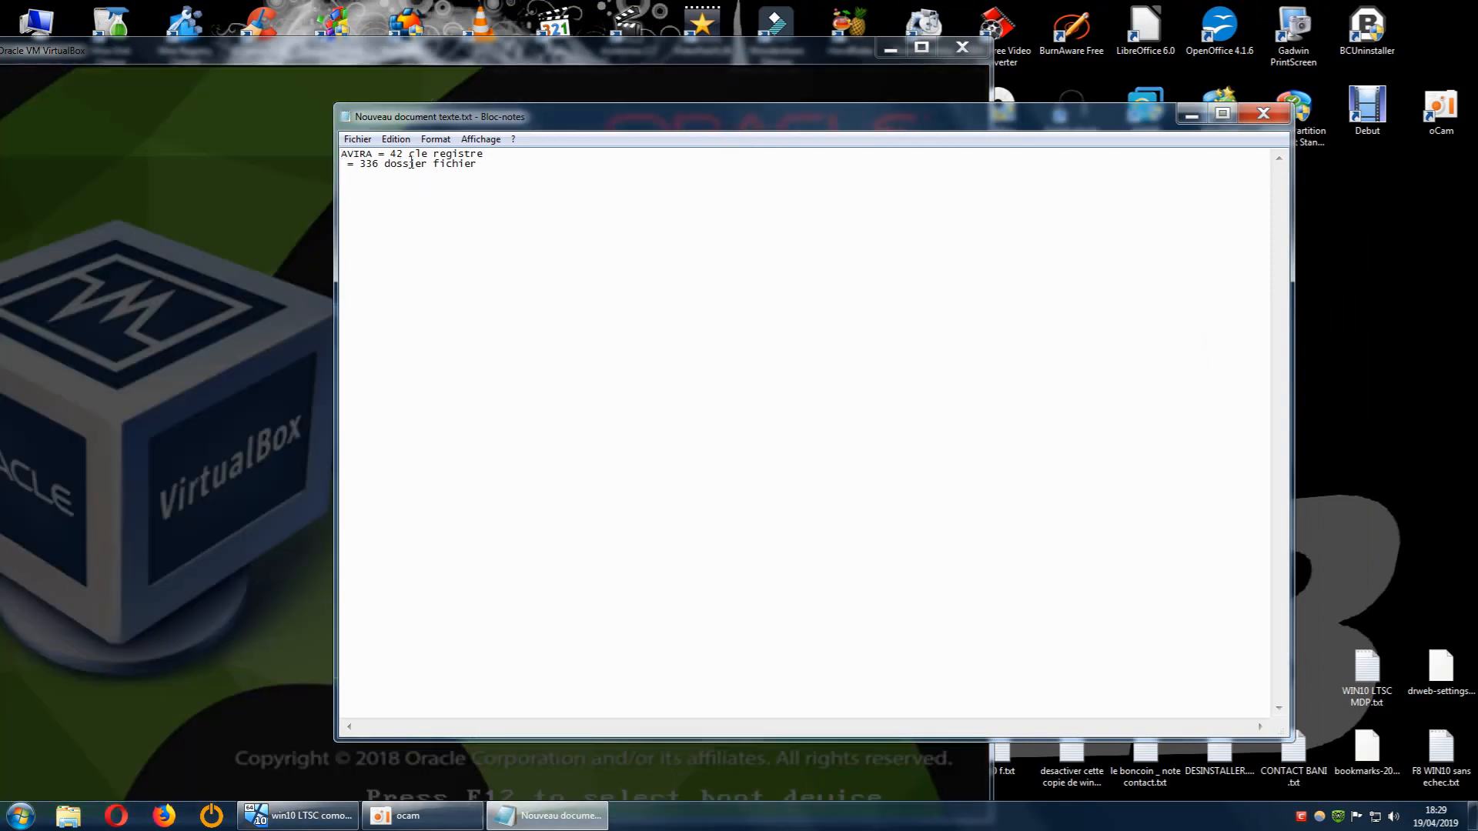
drag(559, 121, 1230, 144)
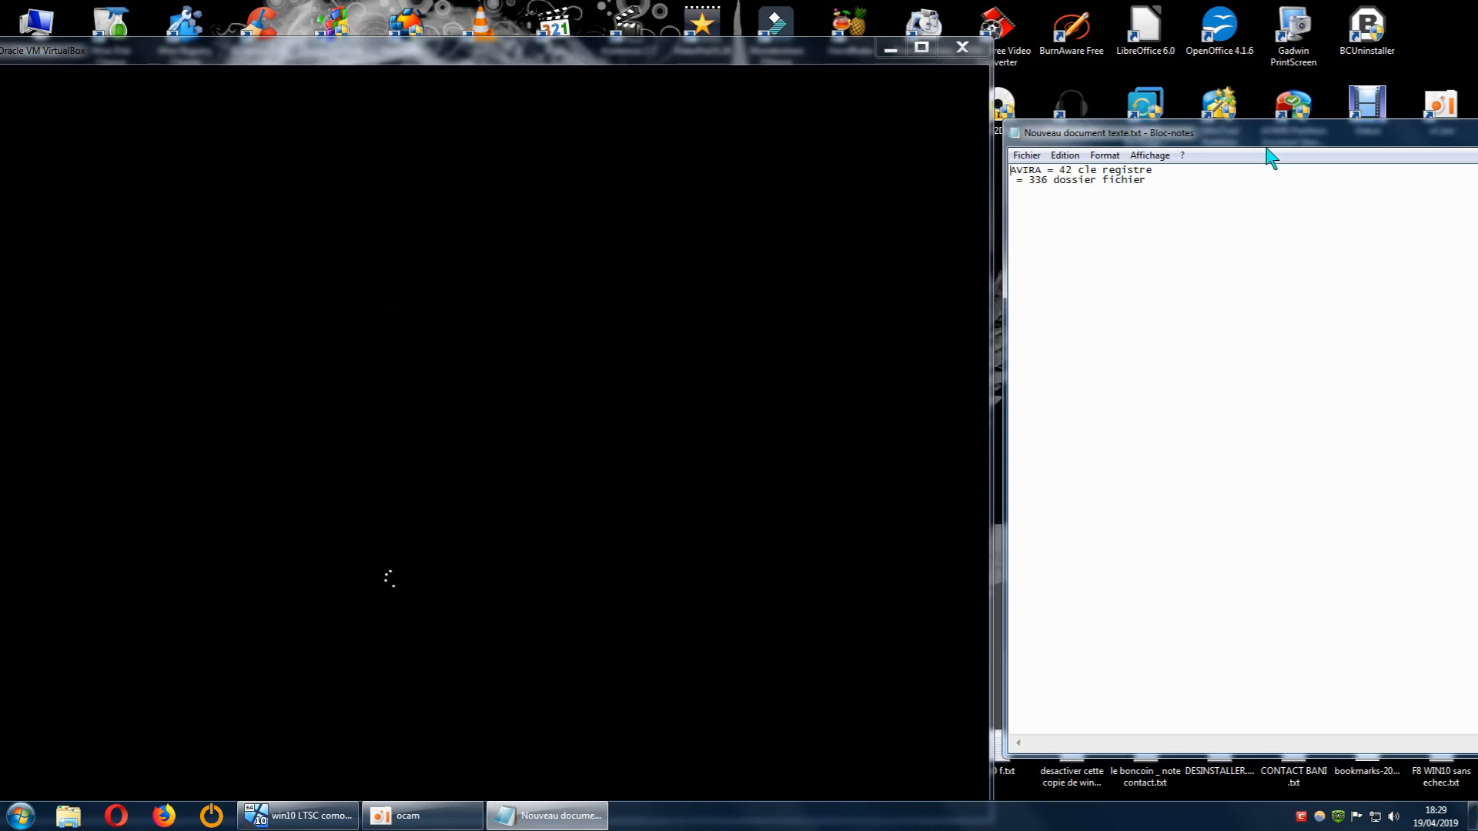
drag(1321, 133, 740, 146)
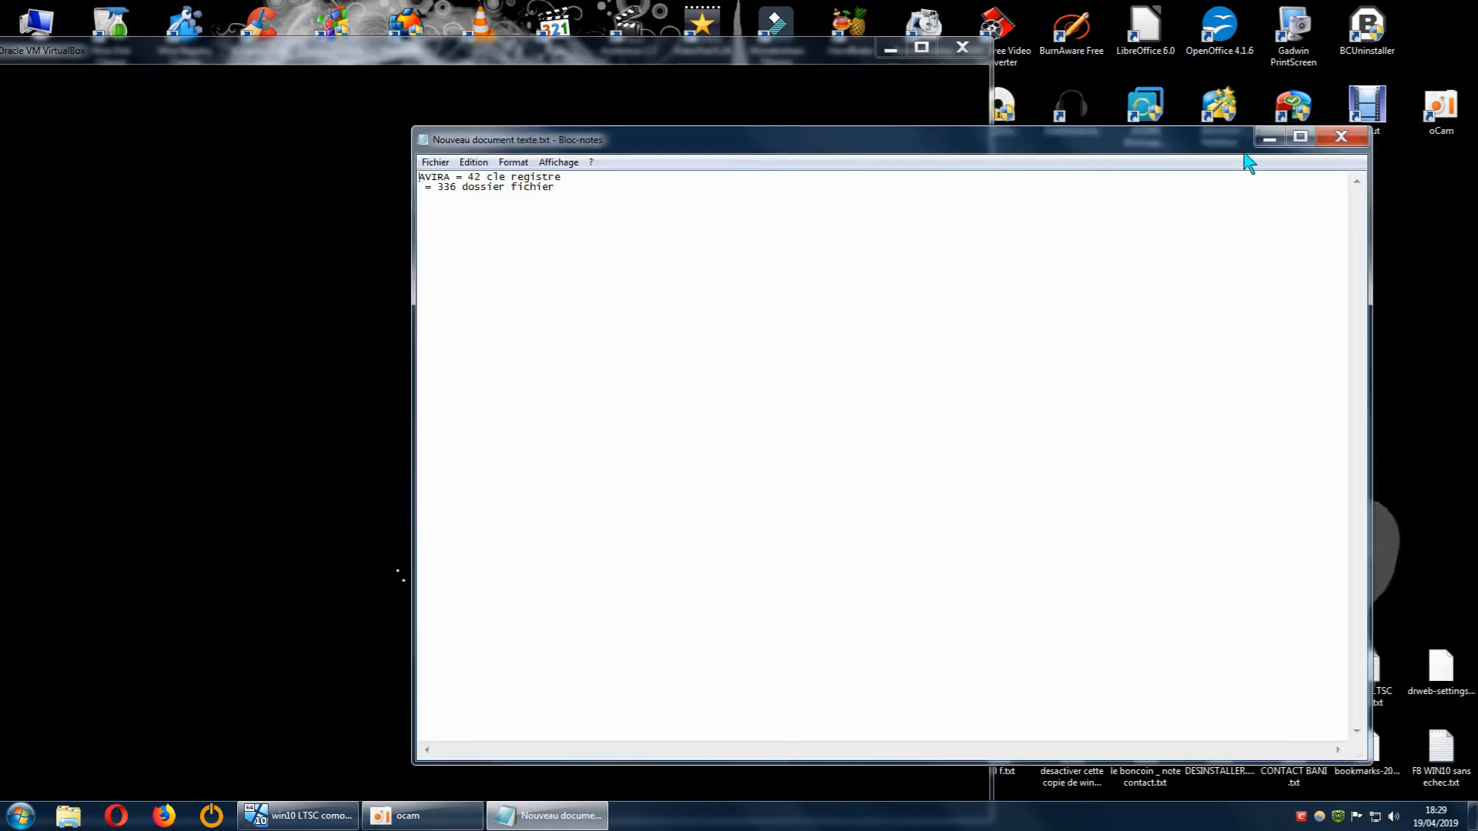
click(1338, 136)
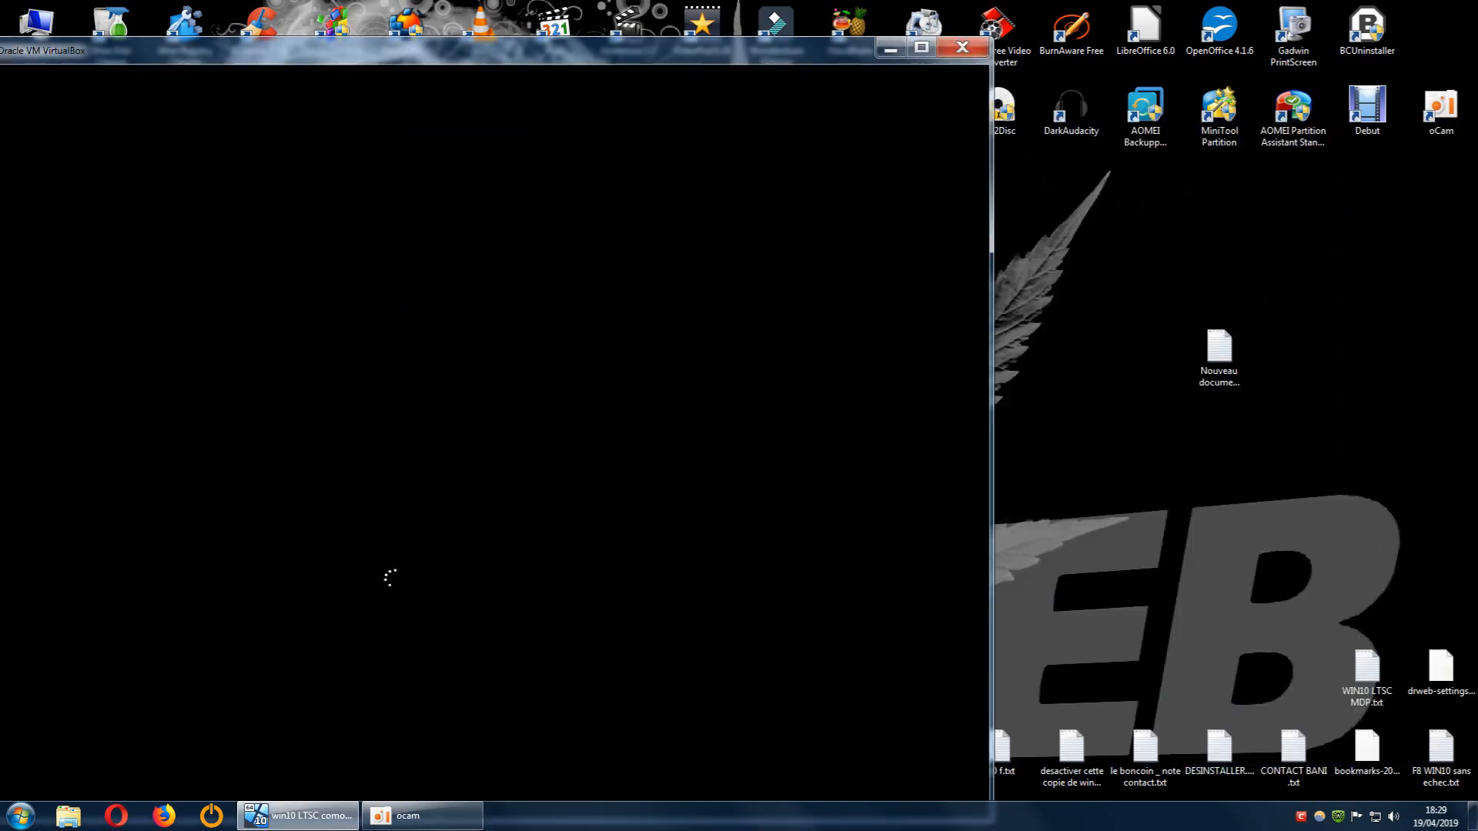
drag(765, 47, 1053, 15)
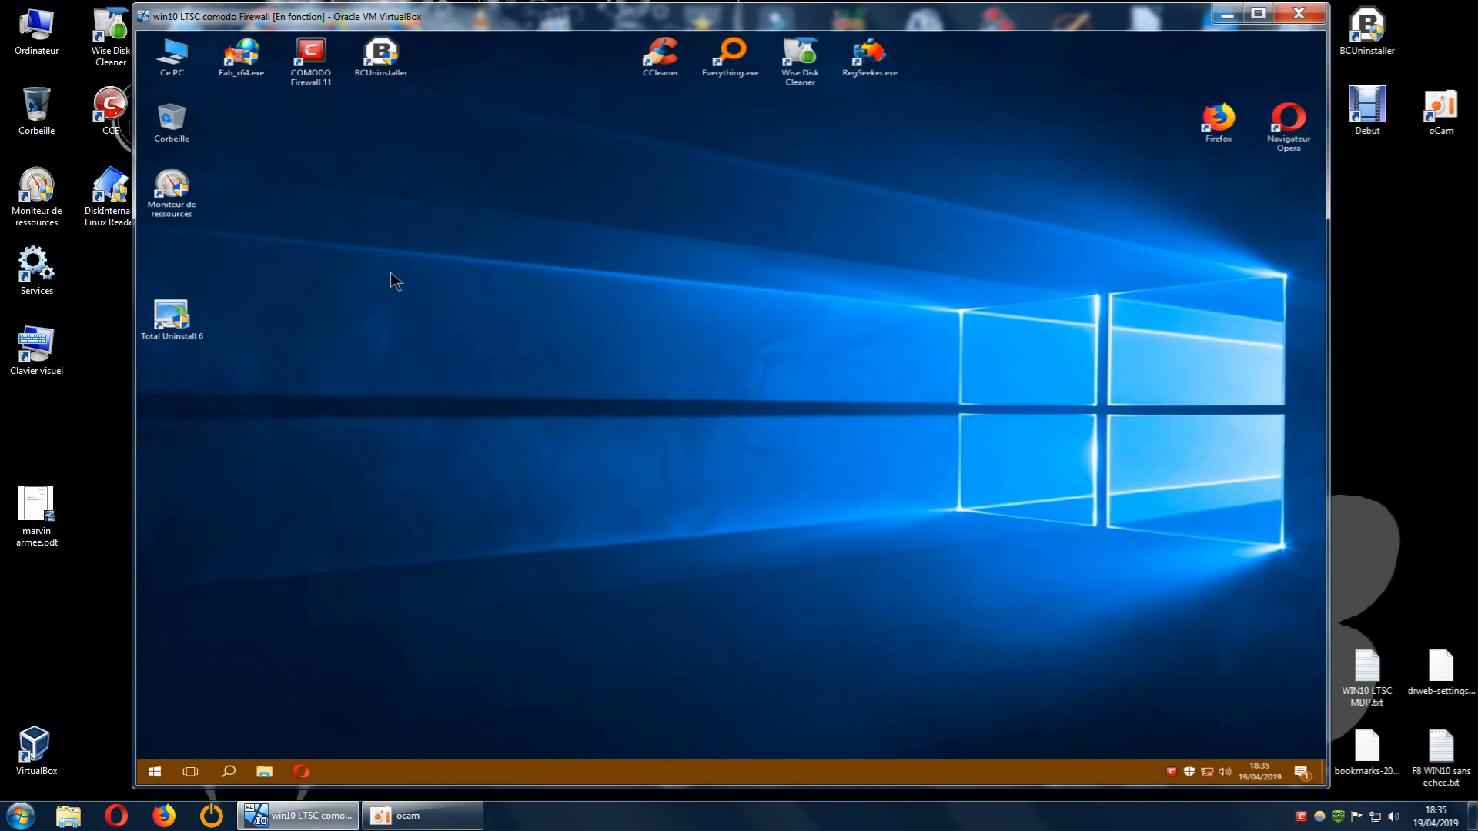
- Glance at Ce PC in the virtual machine and search its whole registry for avira with RegSeeker
double_click(171, 56)
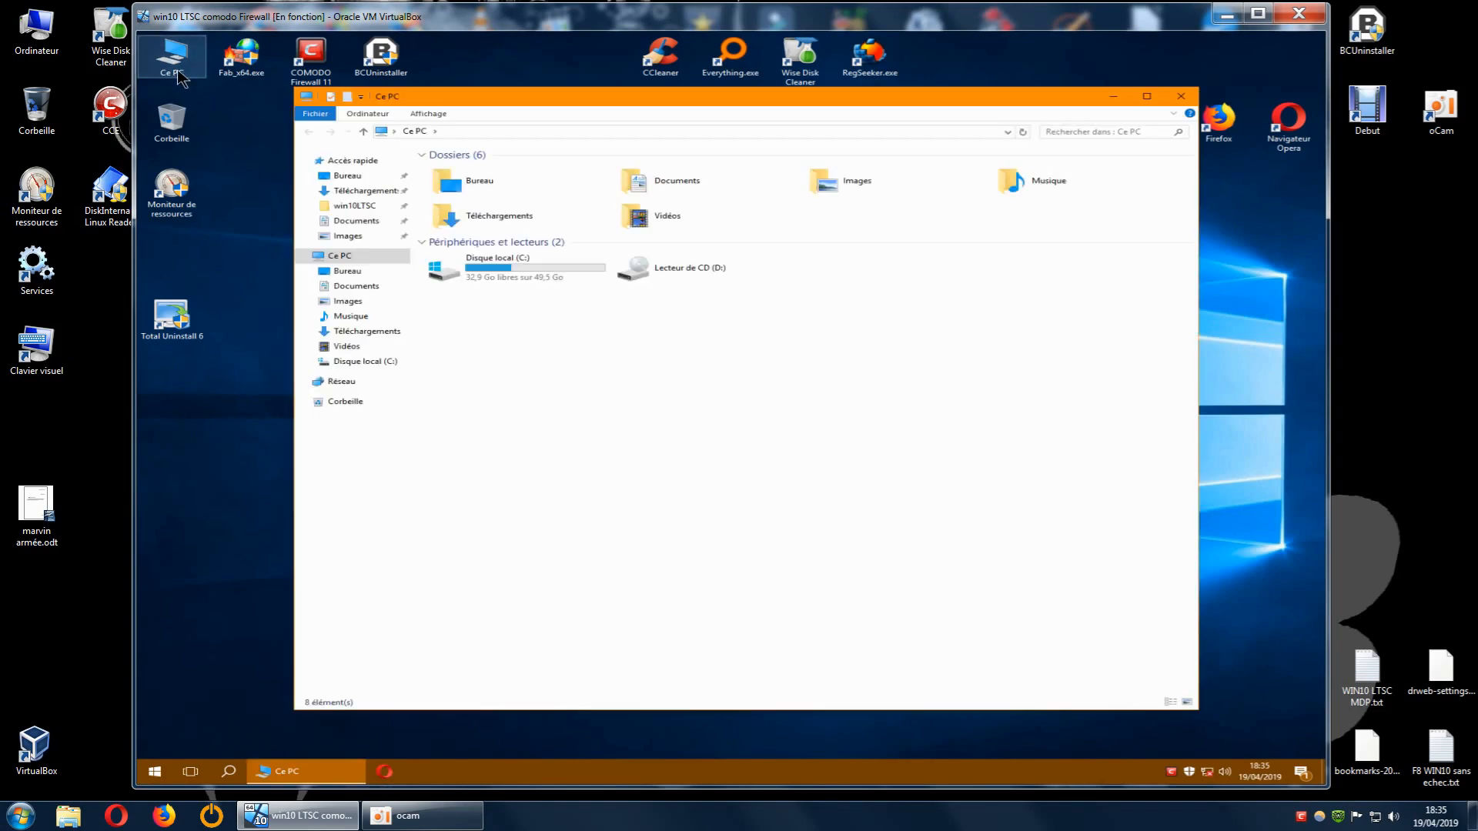
click(1181, 98)
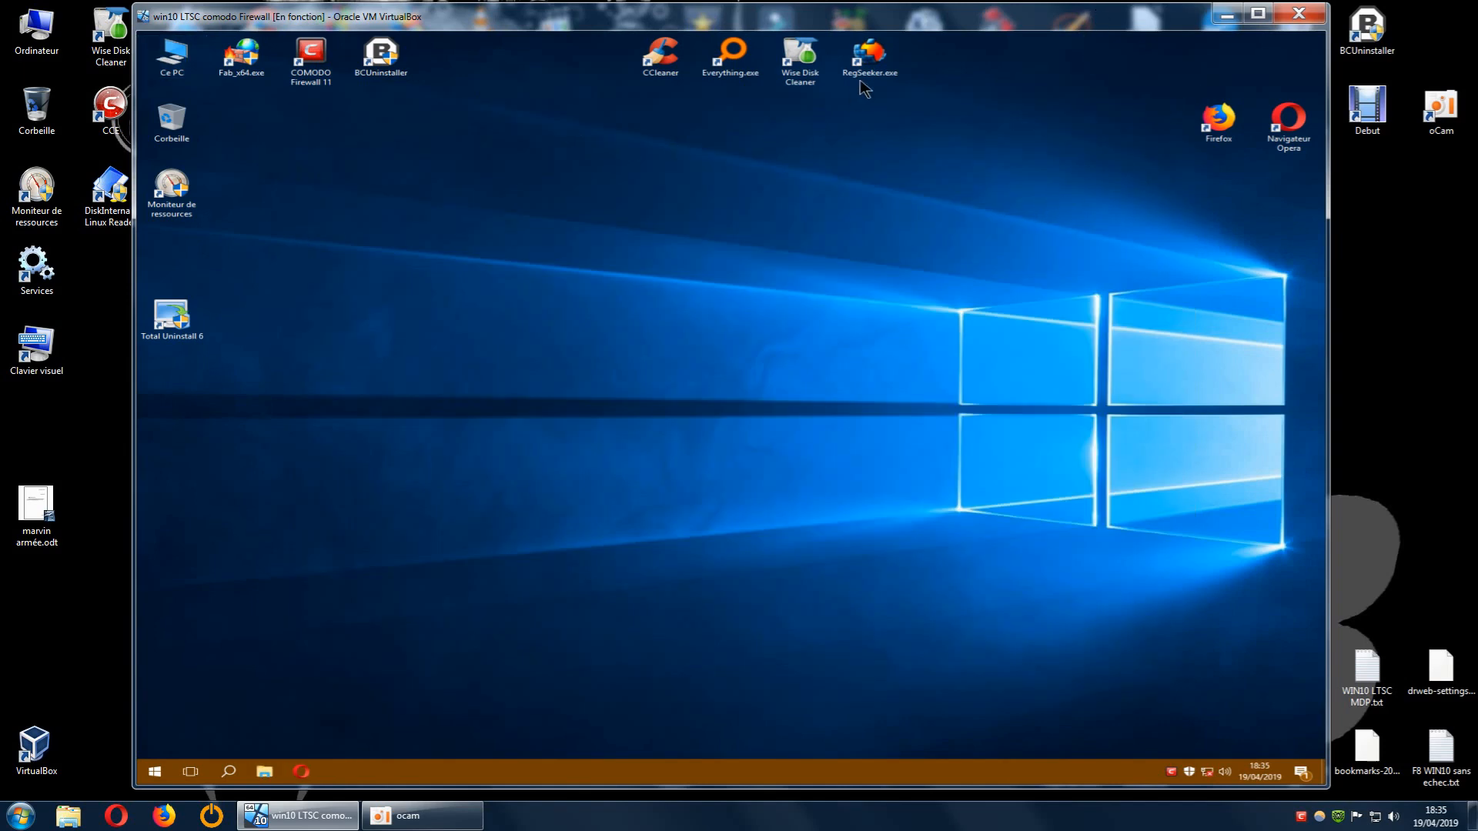
double_click(868, 77)
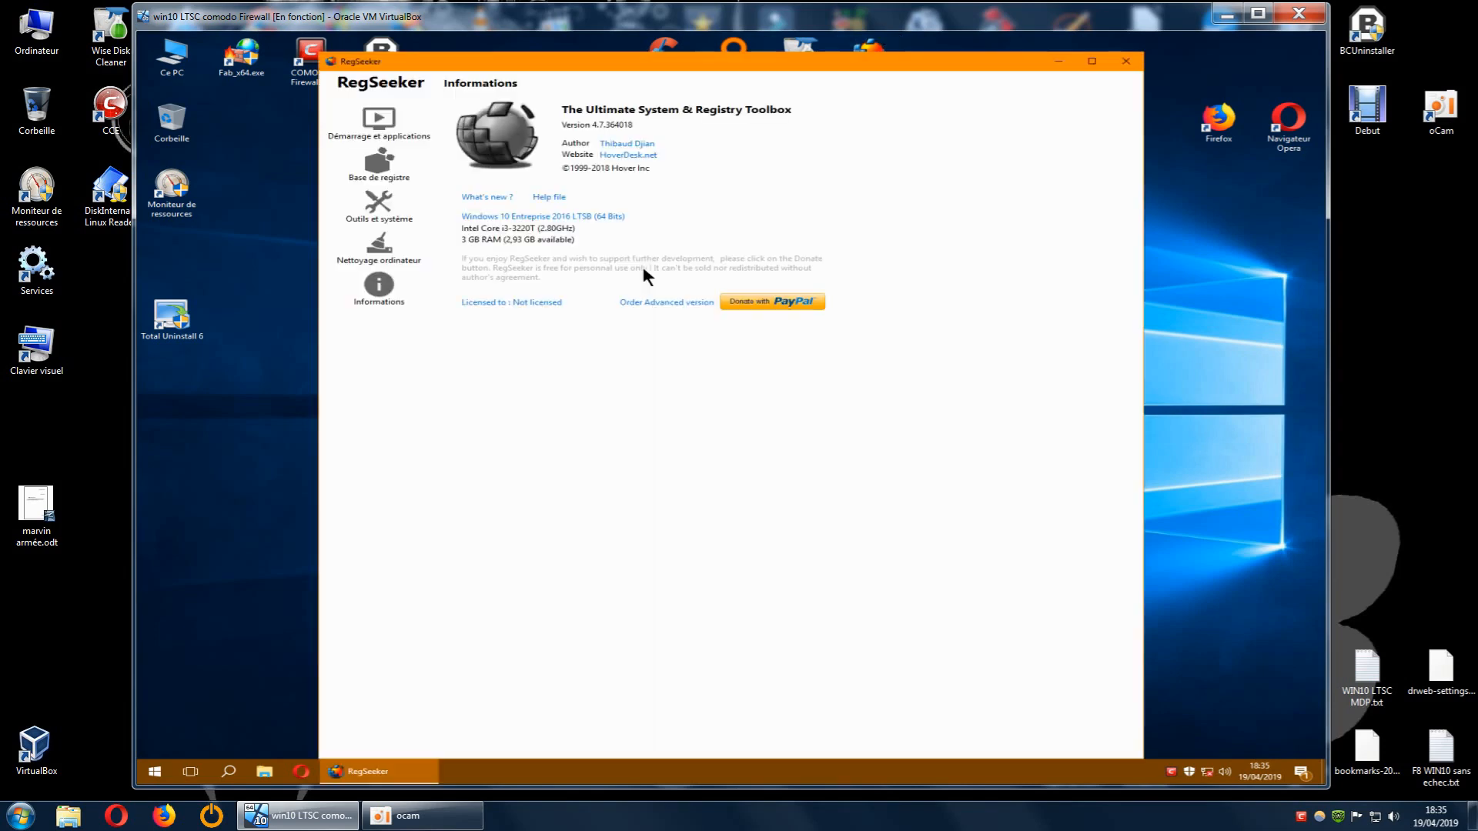
click(377, 165)
click(528, 135)
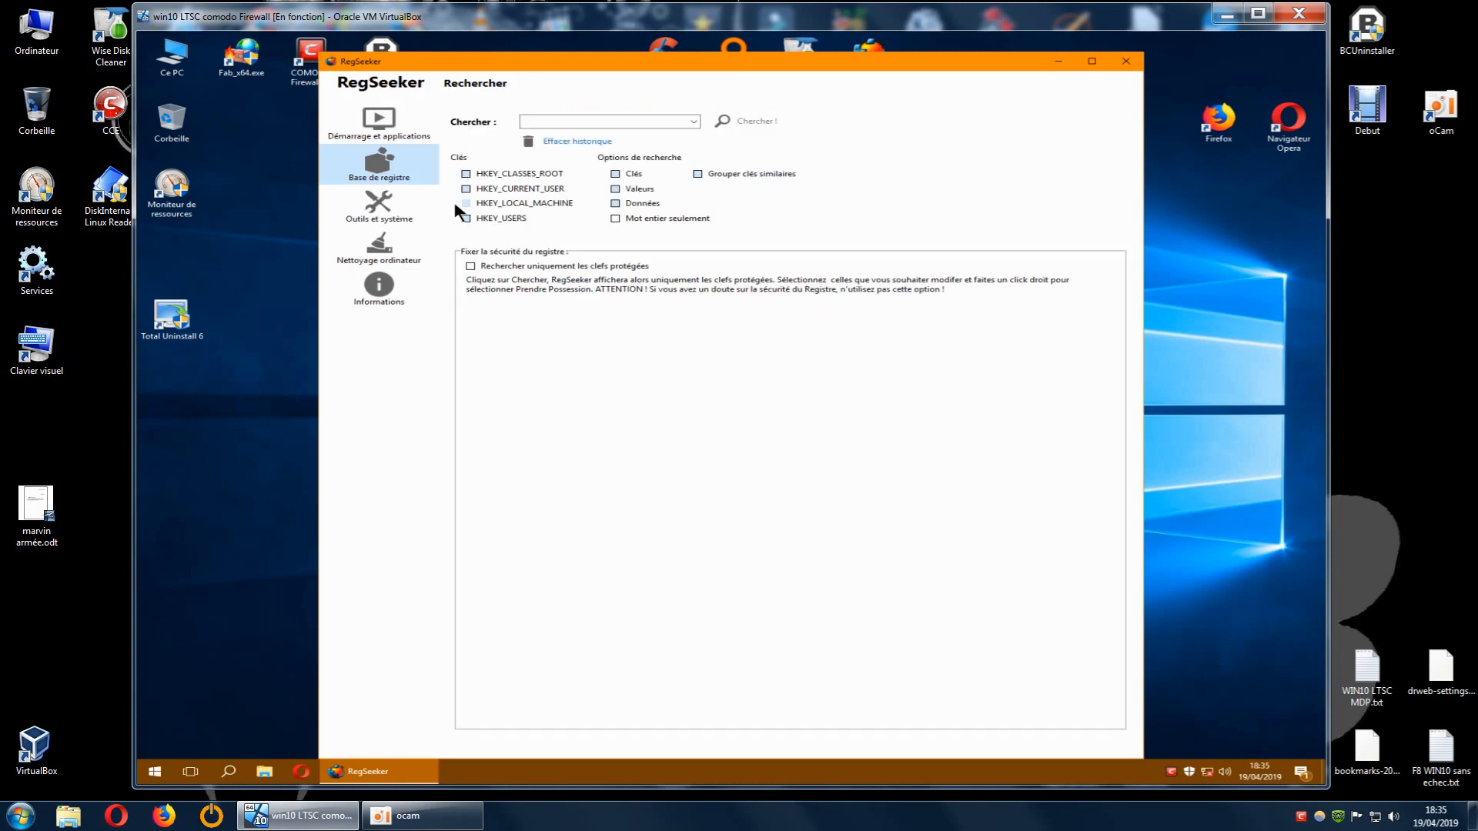
click(537, 124)
text(avira)
click(738, 121)
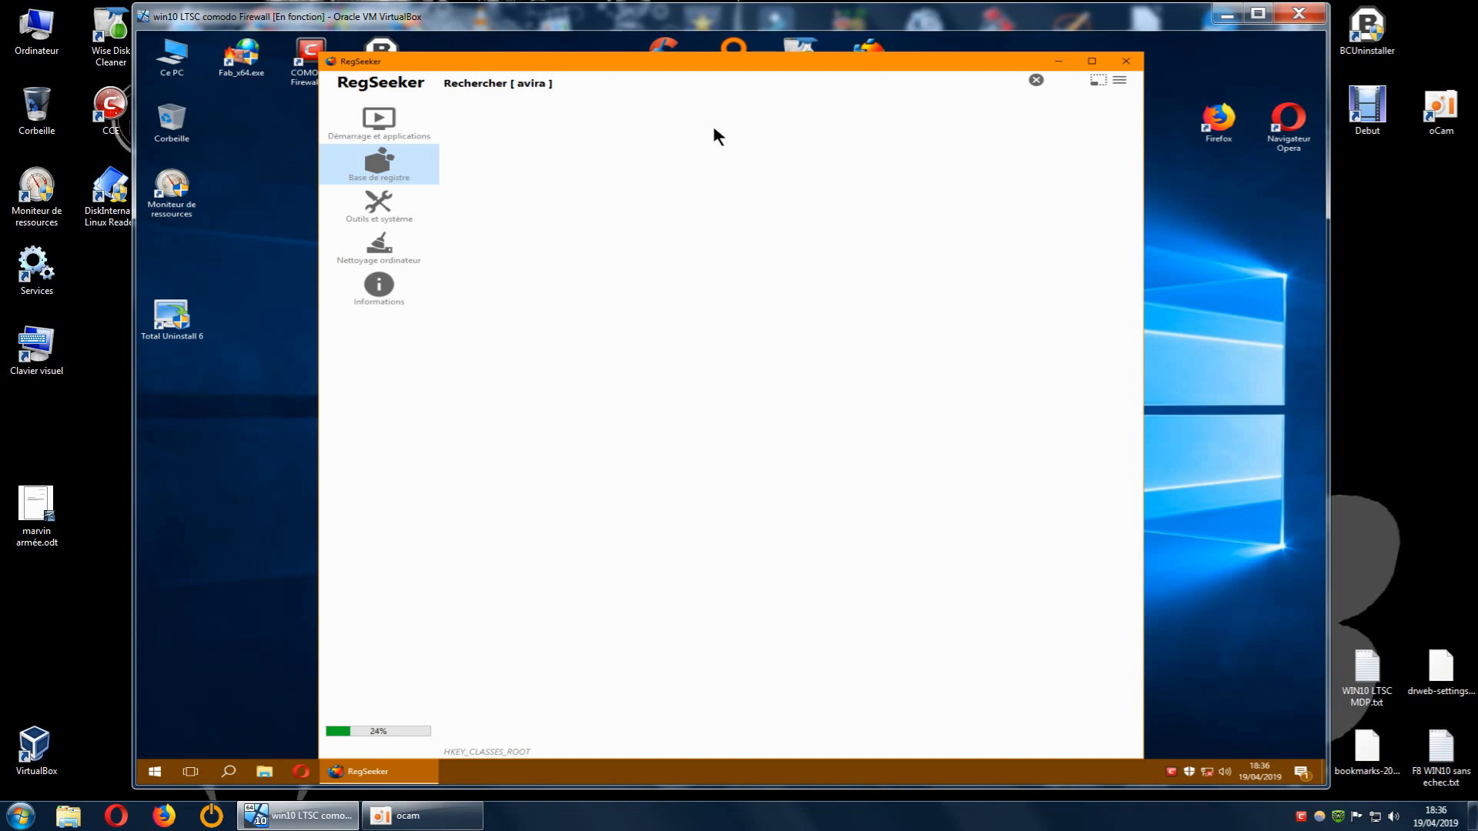
- Reopen Nouveau document texte.txt on the host and compare its registry key count with the RegSeeker search for avira
drag(974, 15, 705, 21)
double_click(1240, 358)
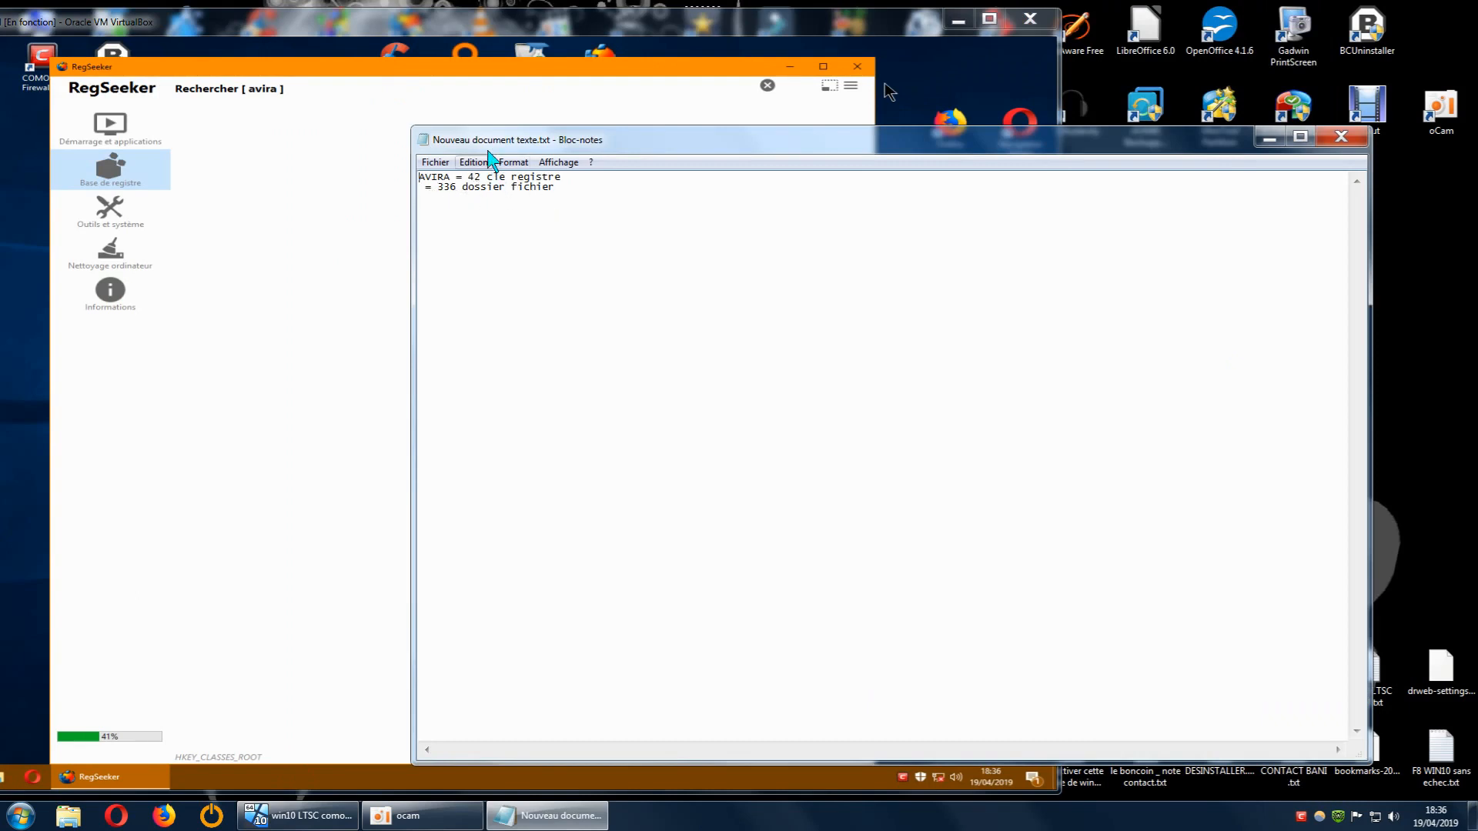
drag(483, 148, 1249, 163)
drag(871, 29, 1172, 31)
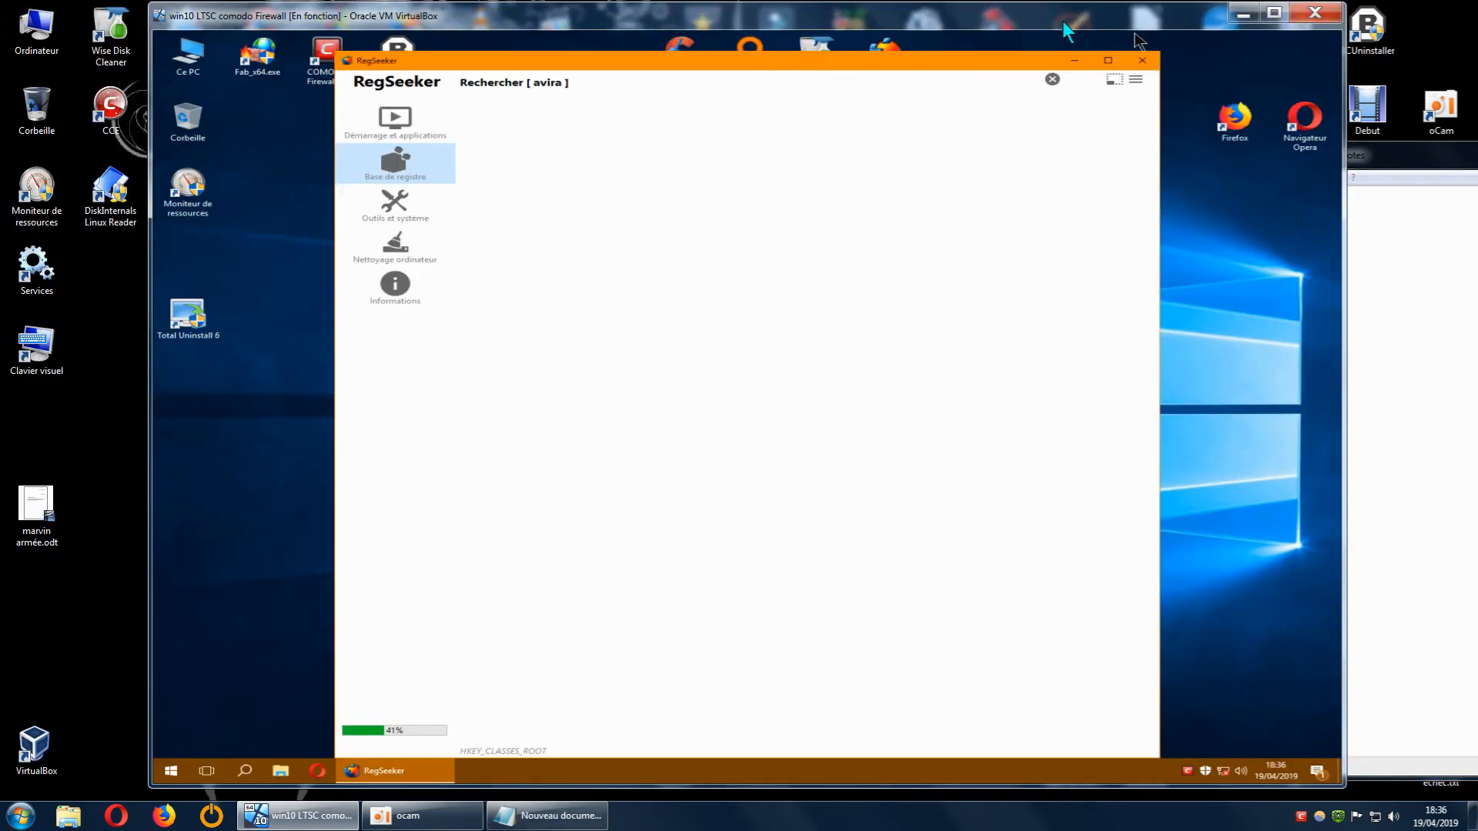
mouse_move(1081, 31)
mouse_down()
mouse_move(1038, 31)
mouse_move(1071, 31)
mouse_move(1057, 28)
mouse_up()
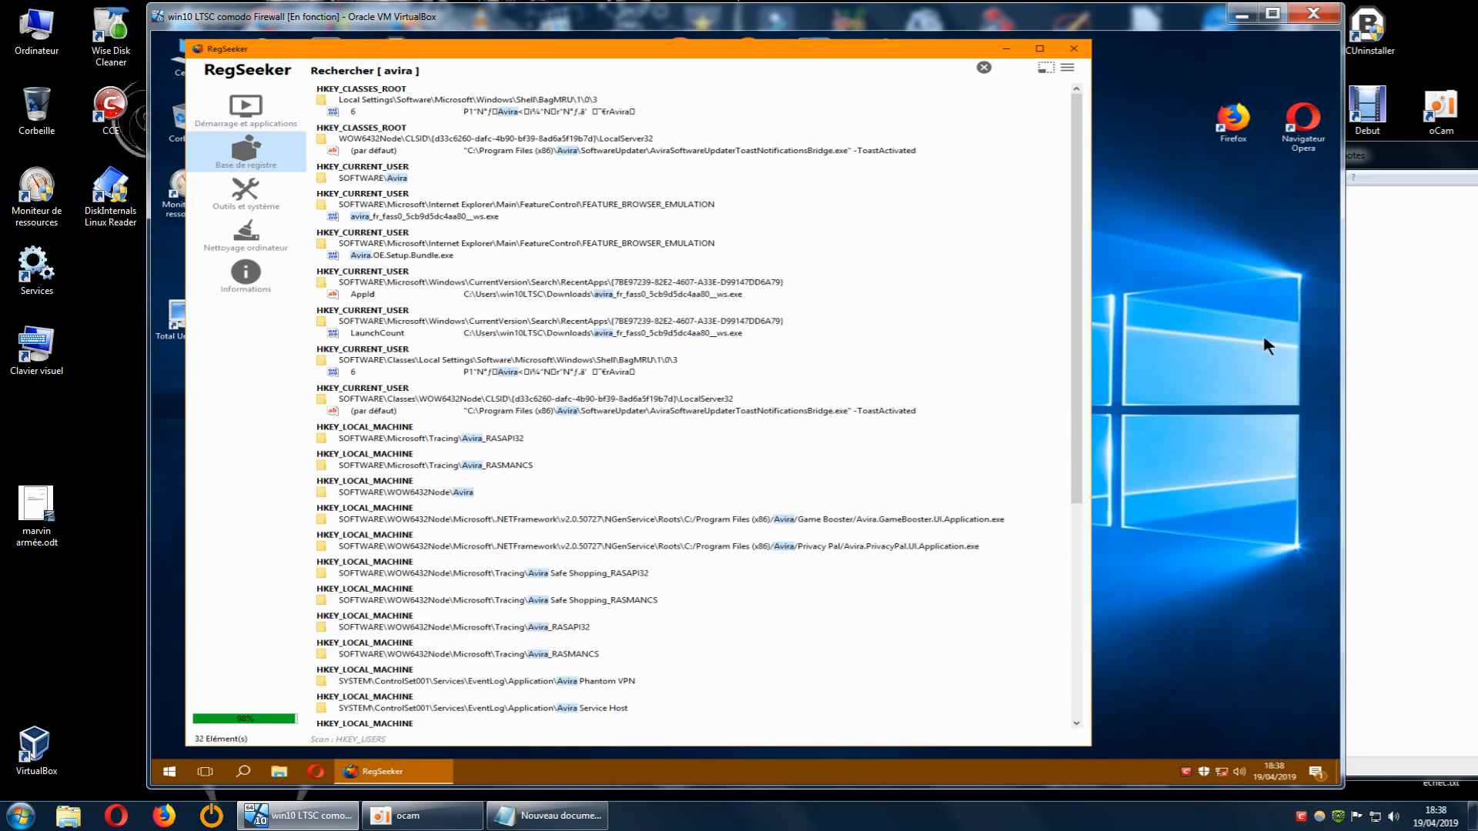
drag(1409, 160, 1058, 144)
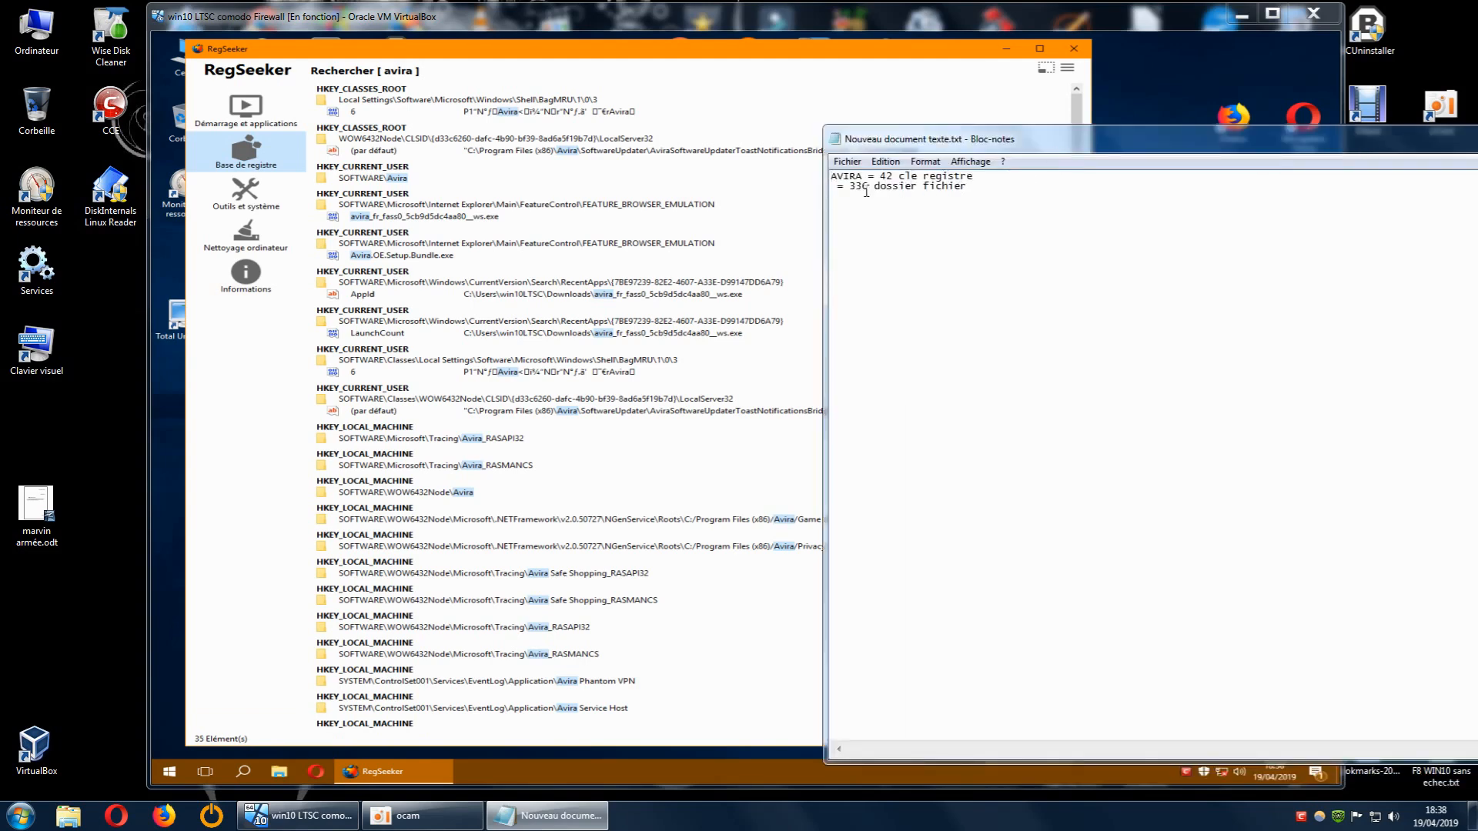
drag(1037, 148, 1474, 144)
drag(1296, 15, 1174, 54)
click(1255, 52)
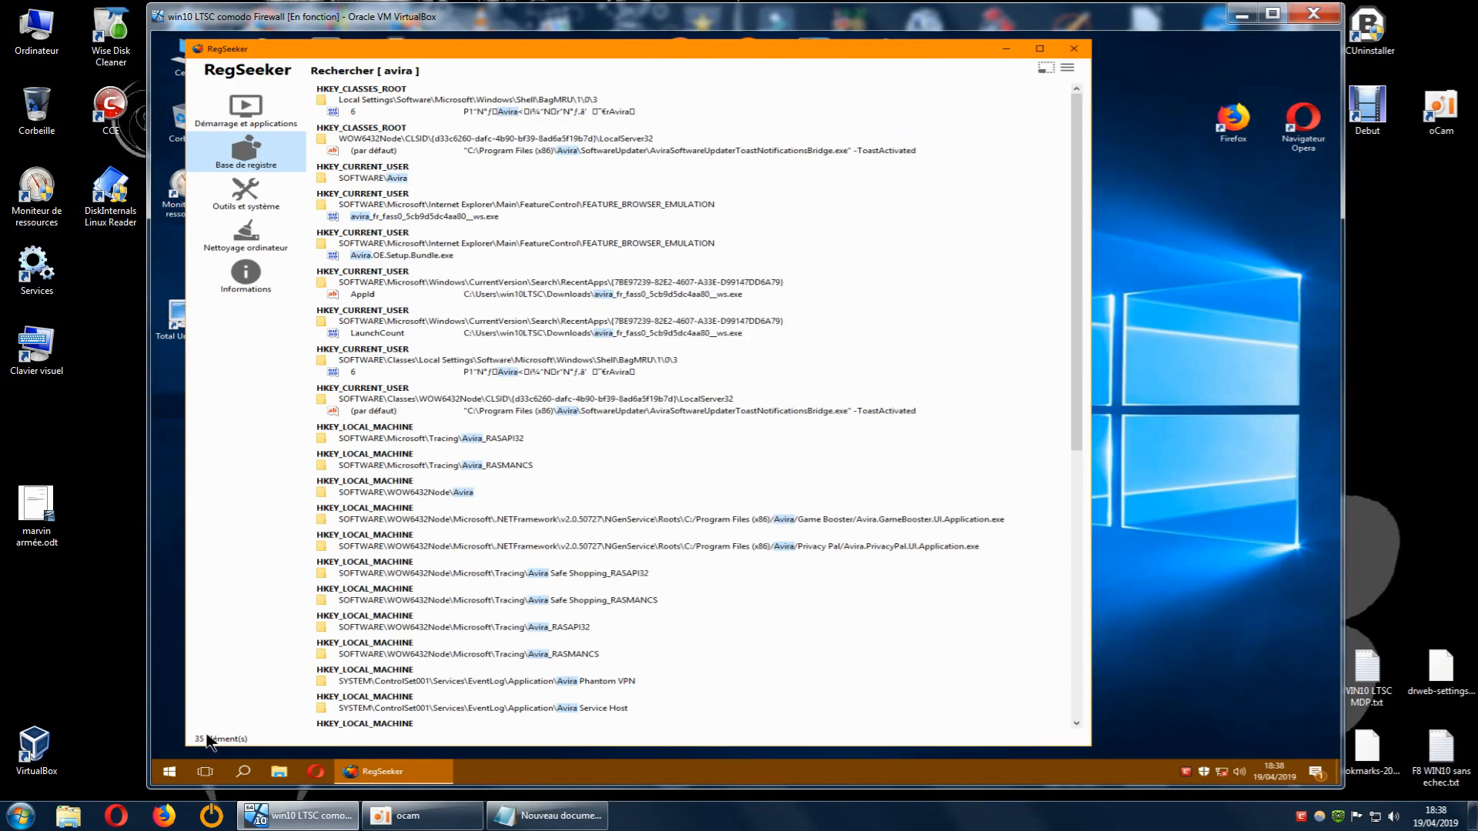
- Look through the whole list of remaining Avira registry entries and close RegSeeker
drag(612, 50, 744, 50)
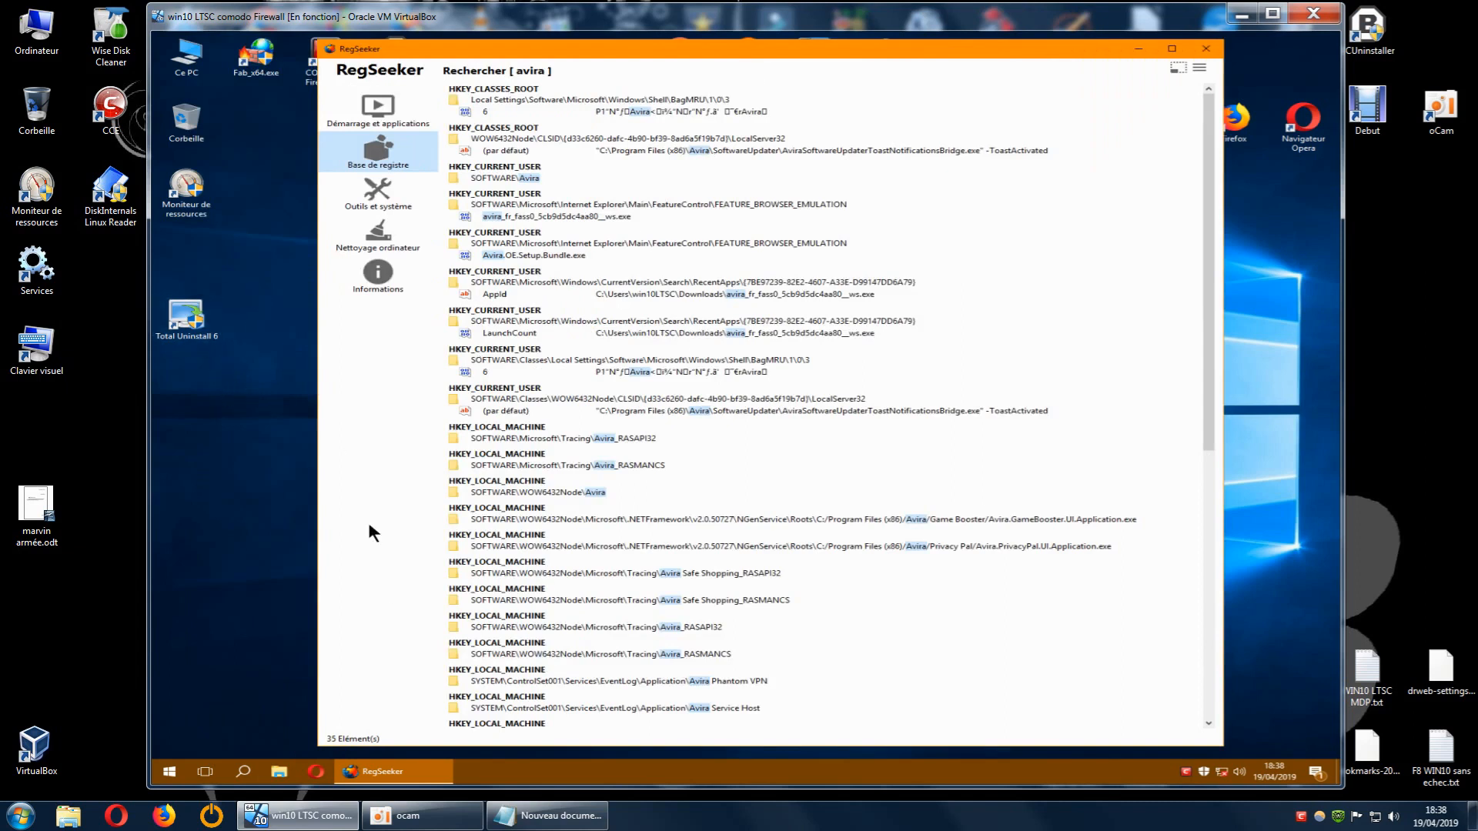
scroll(793, 583, down, 10)
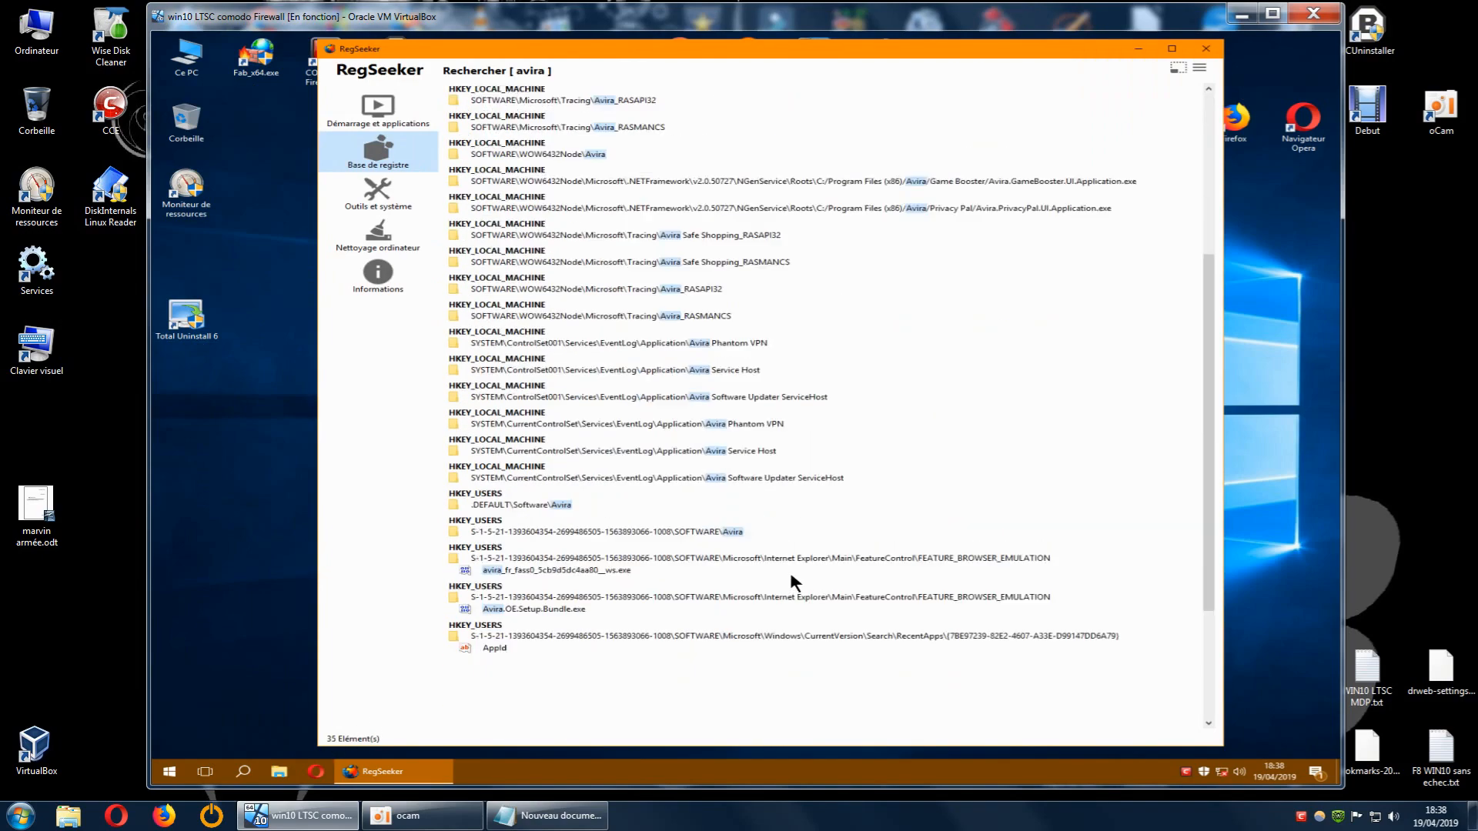
scroll(796, 582, up, 10)
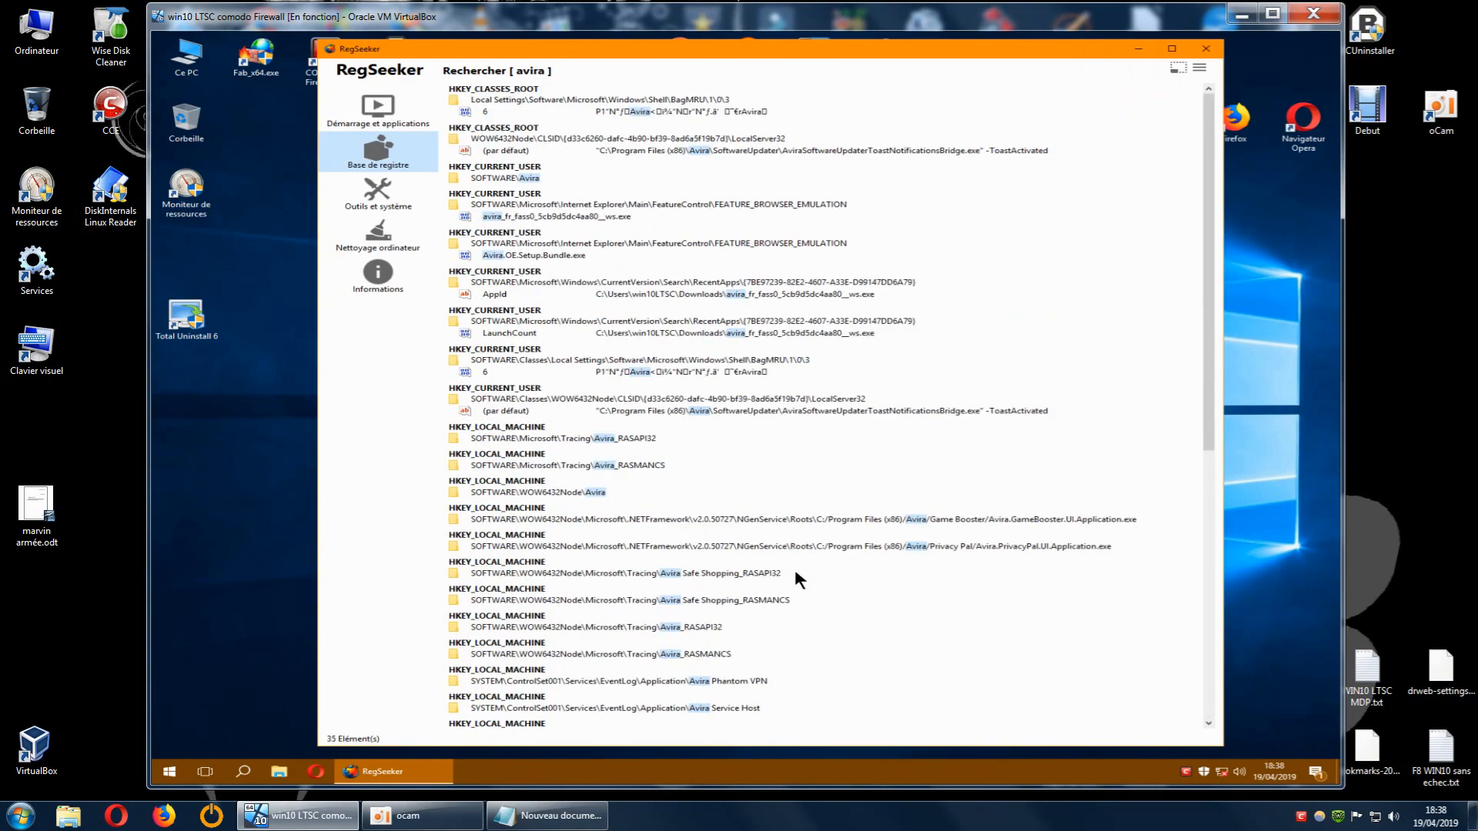
scroll(796, 579, down, 8)
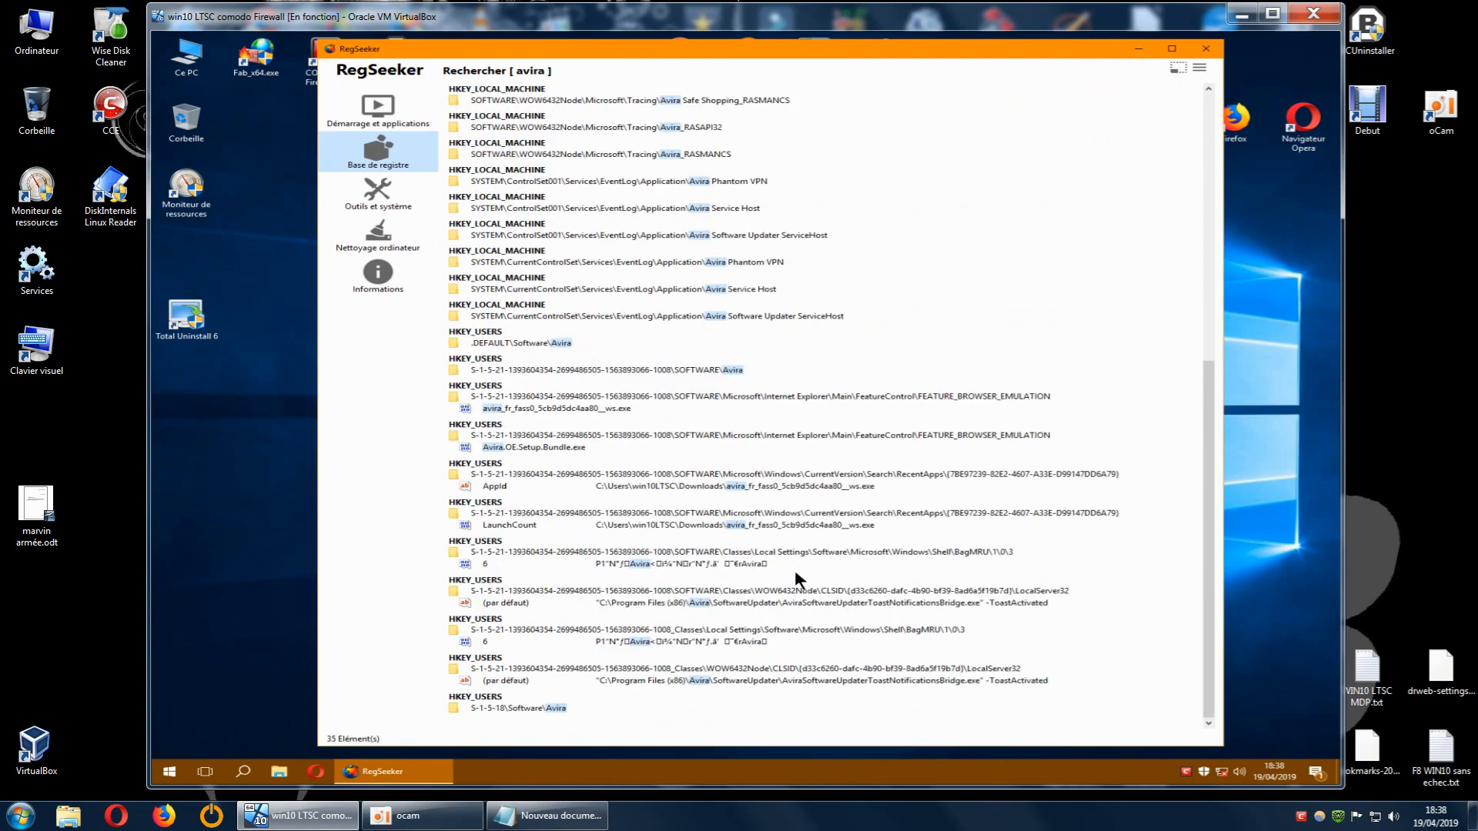
scroll(796, 582, up, 5)
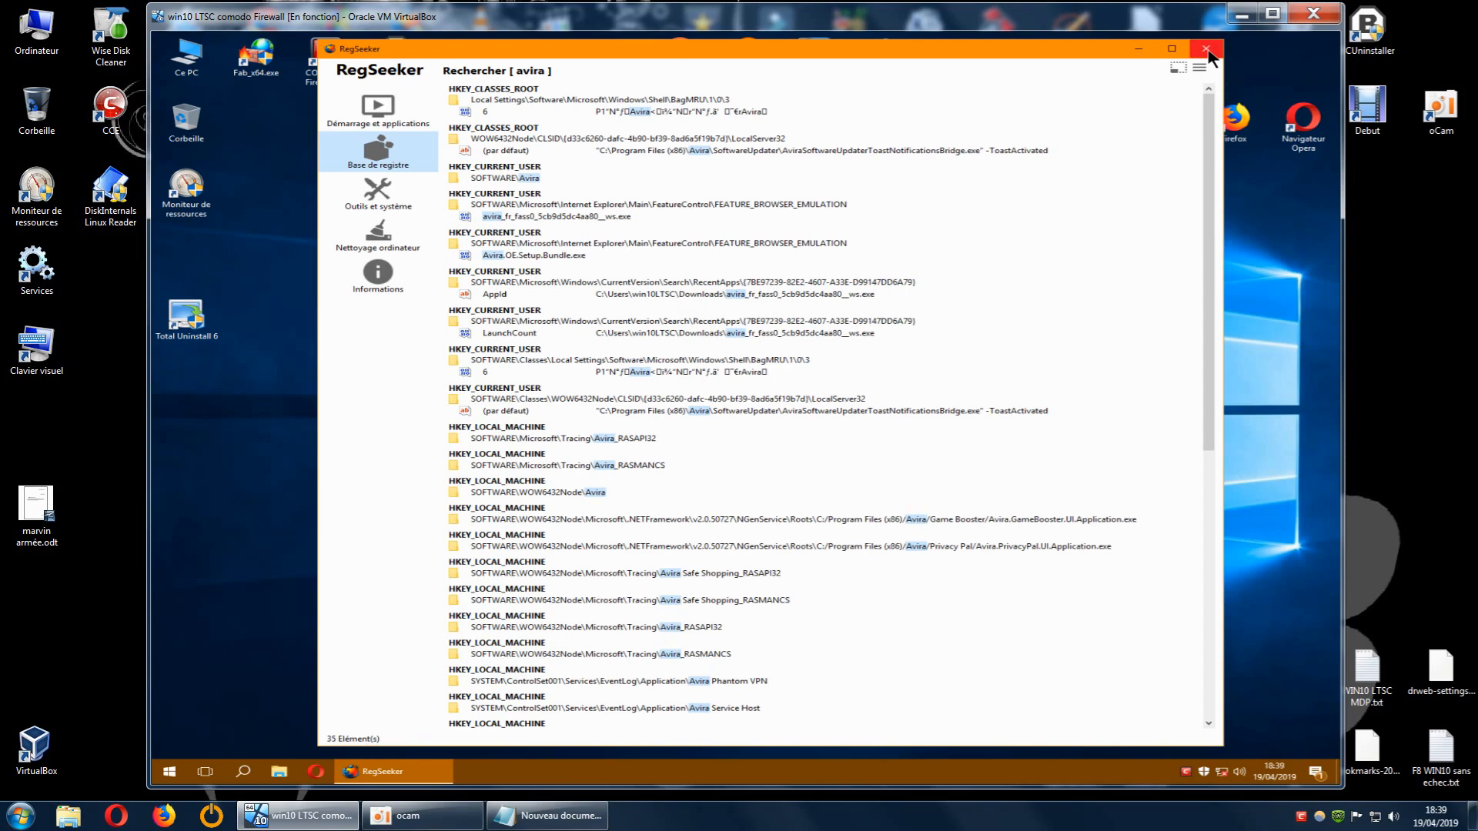
click(1206, 49)
- Add "/ reste 35" to the AVIRA registry line in Nouveau document texte.txt, save the changes and close the note
mouse_move(553, 816)
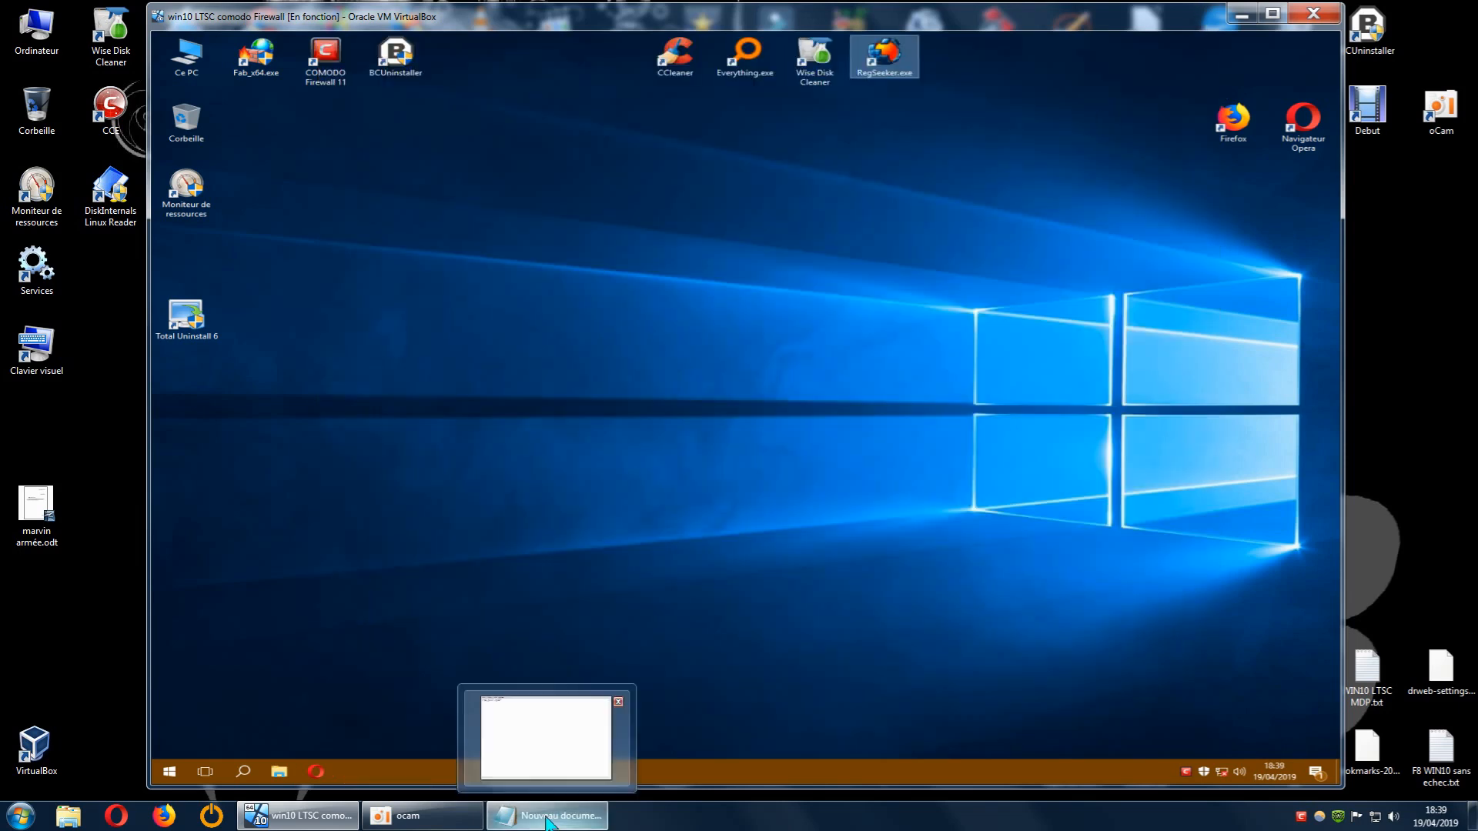
click(607, 716)
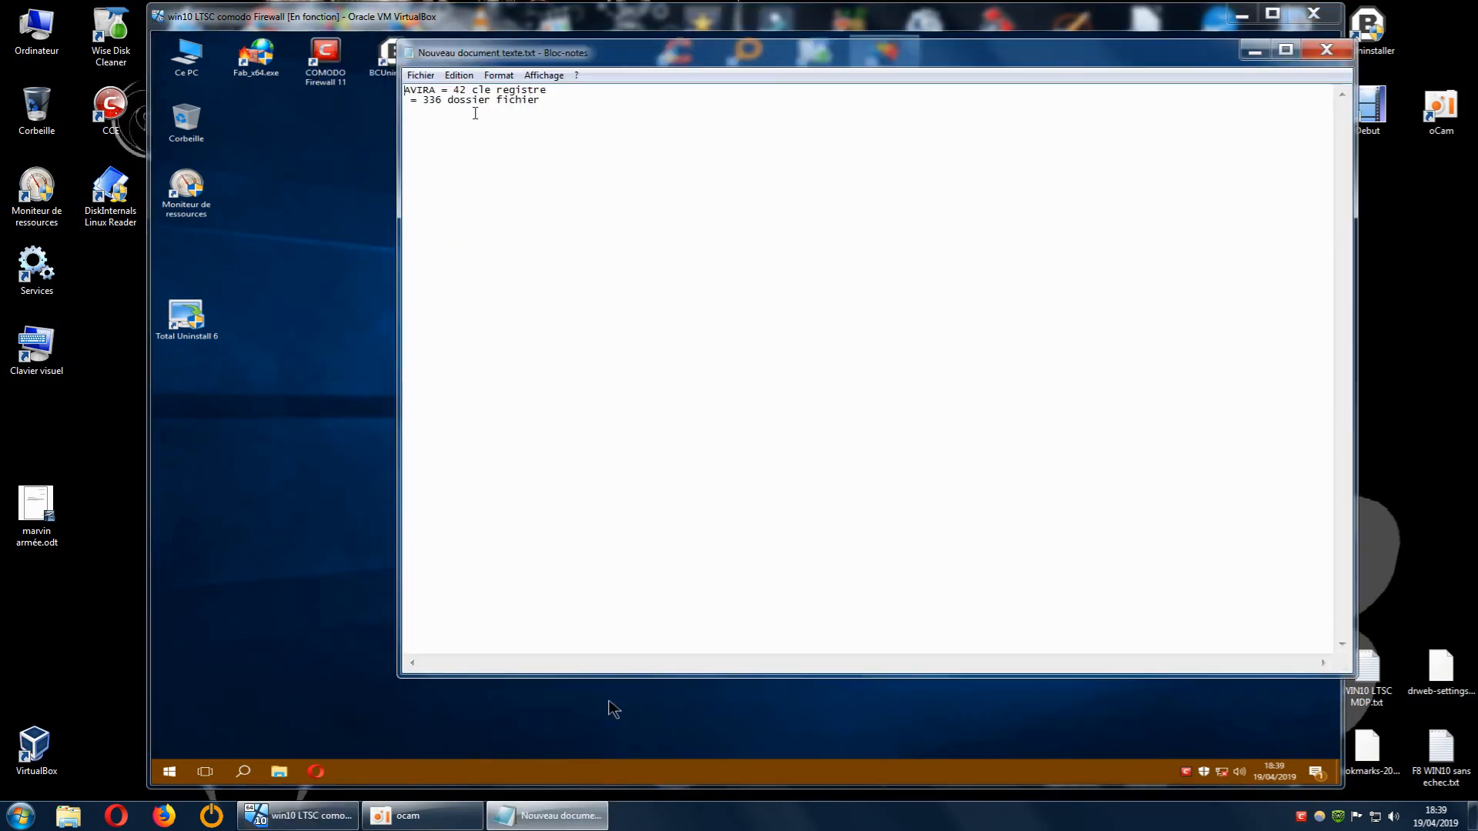
click(572, 90)
click(1326, 50)
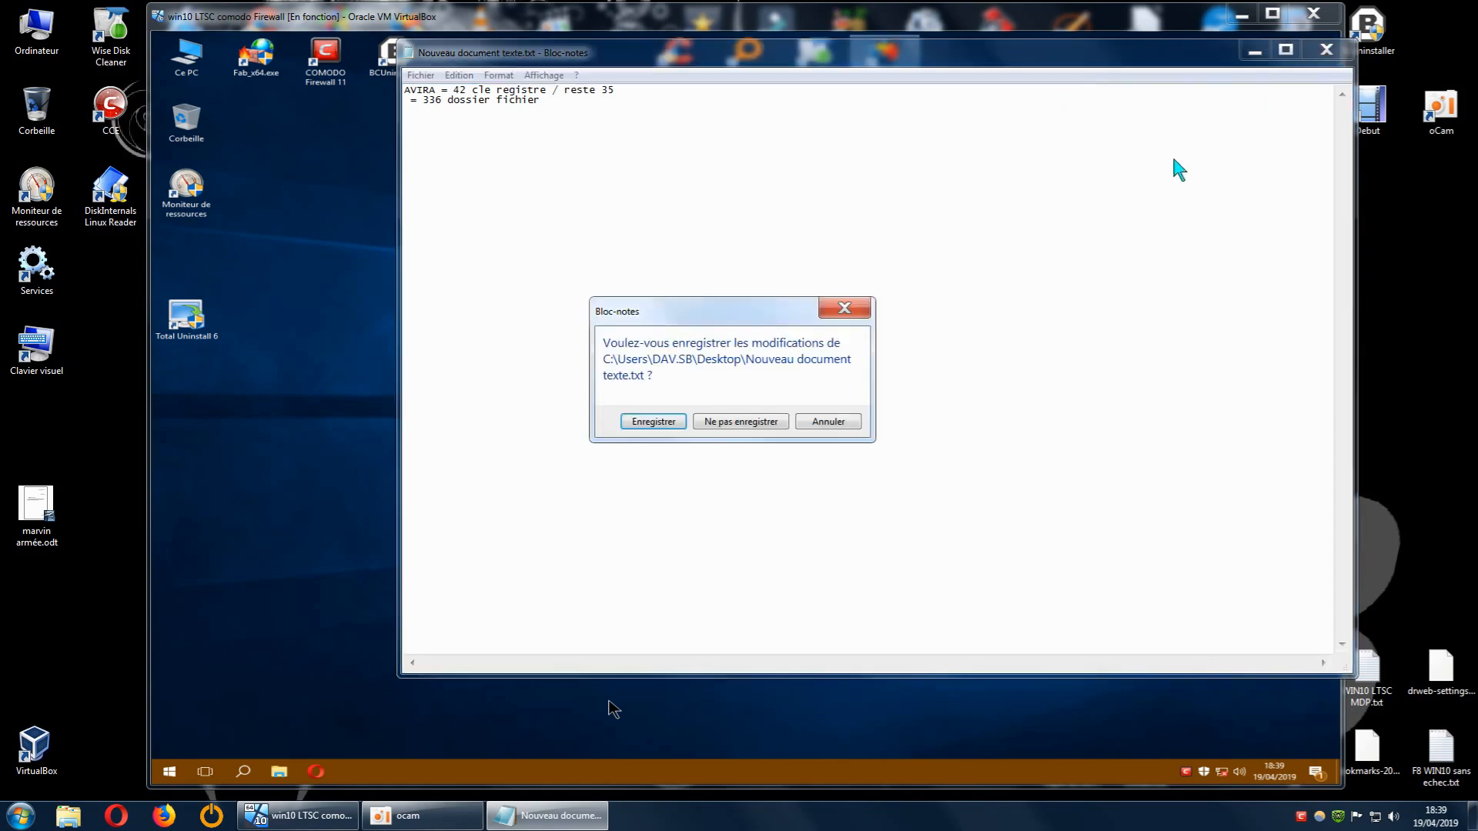
click(653, 422)
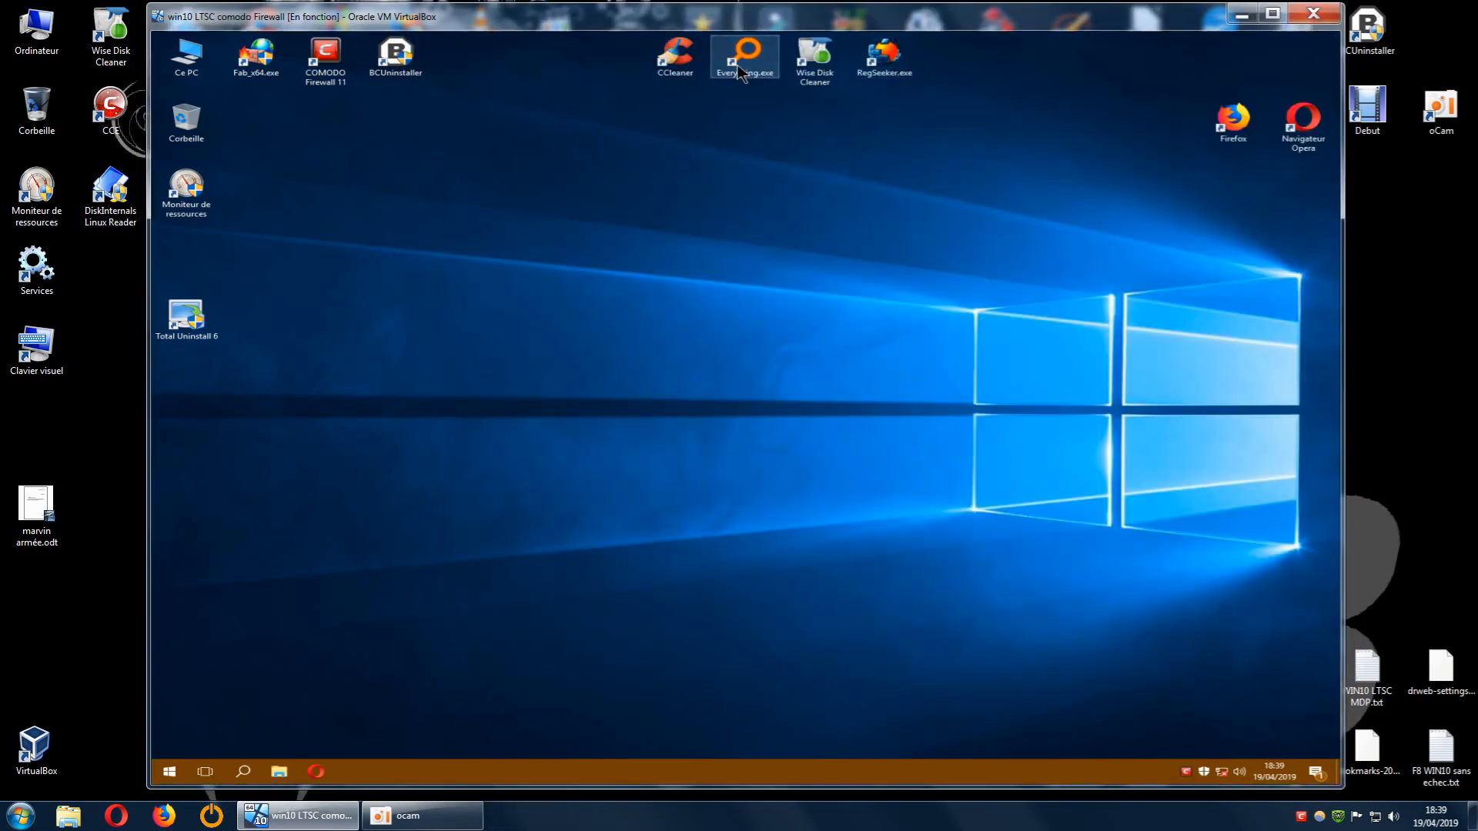
- Search for avira files and folders with Everything, compare the count with the host's text note and close both
double_click(737, 70)
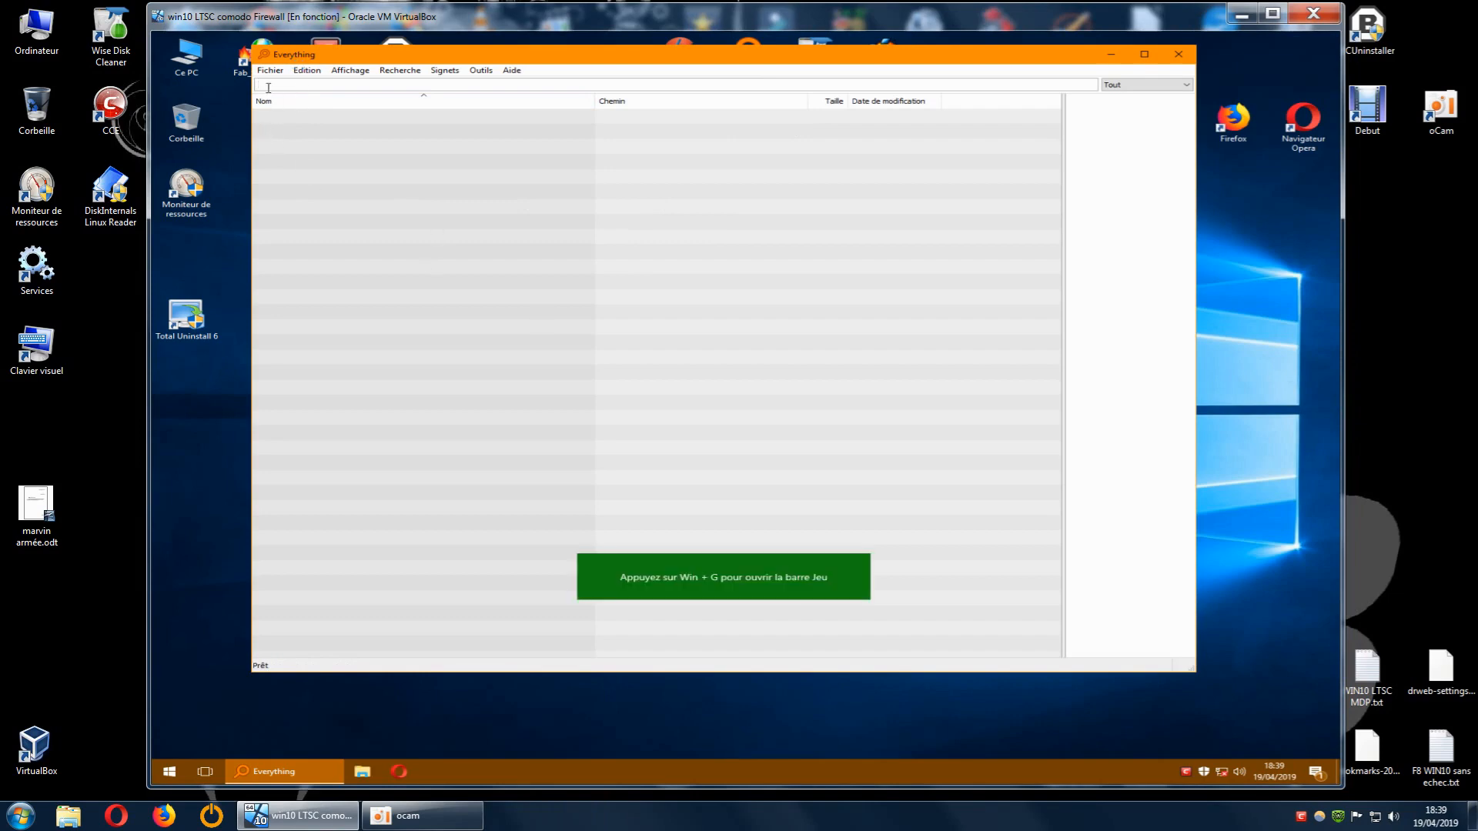
text(avira)
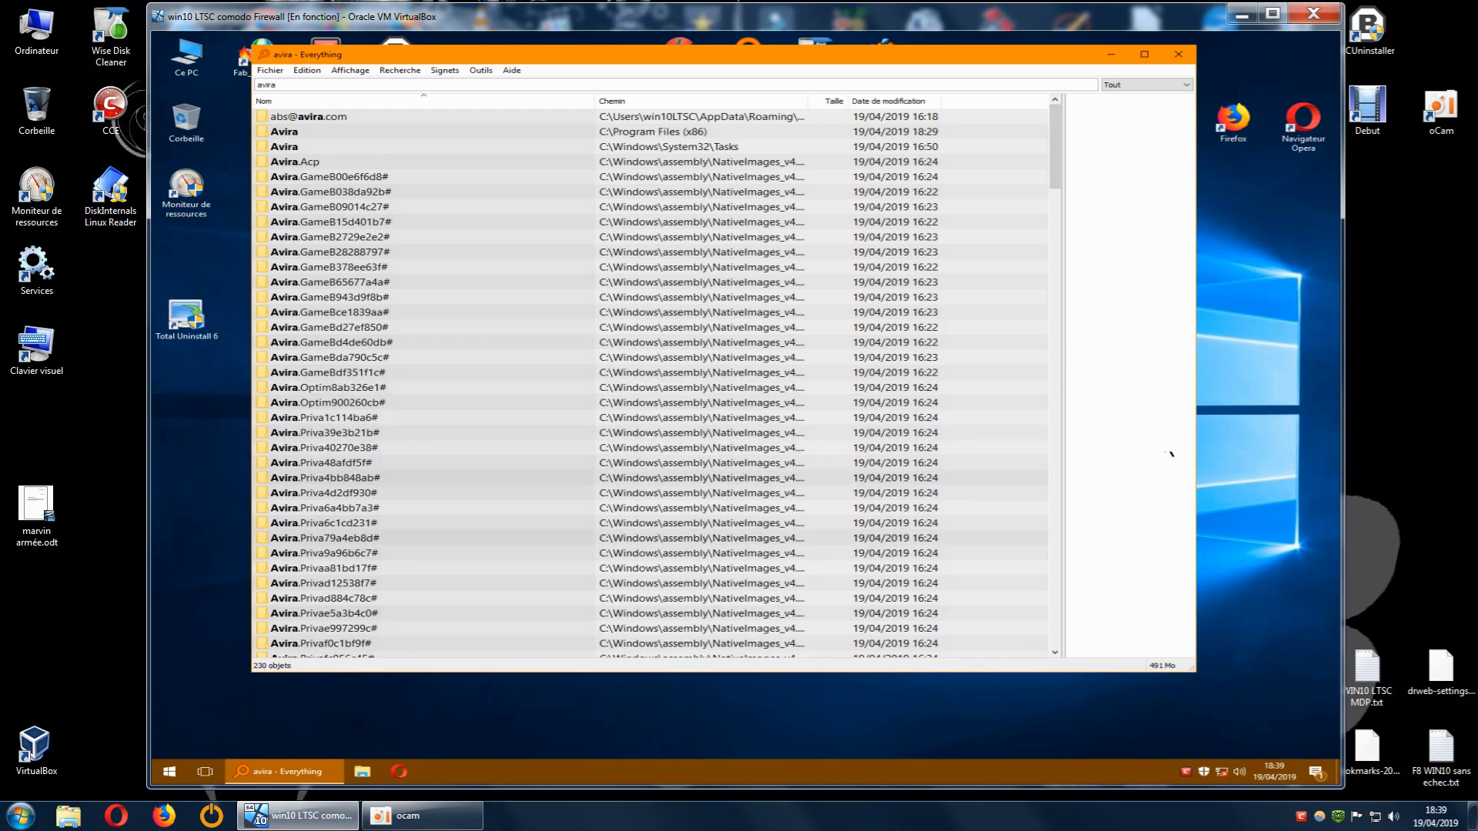
drag(1119, 22, 887, 37)
double_click(1220, 350)
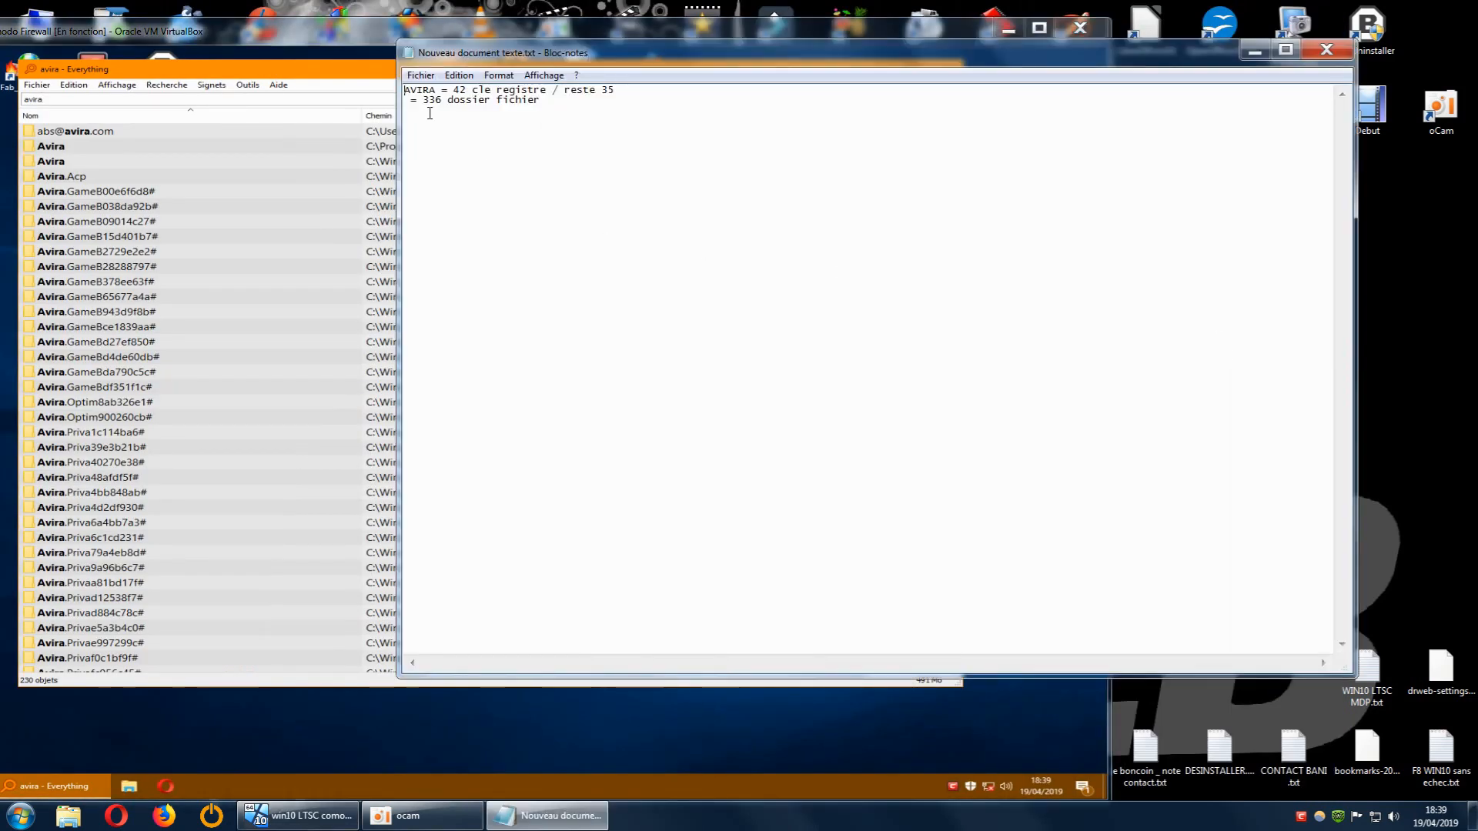
click(1325, 49)
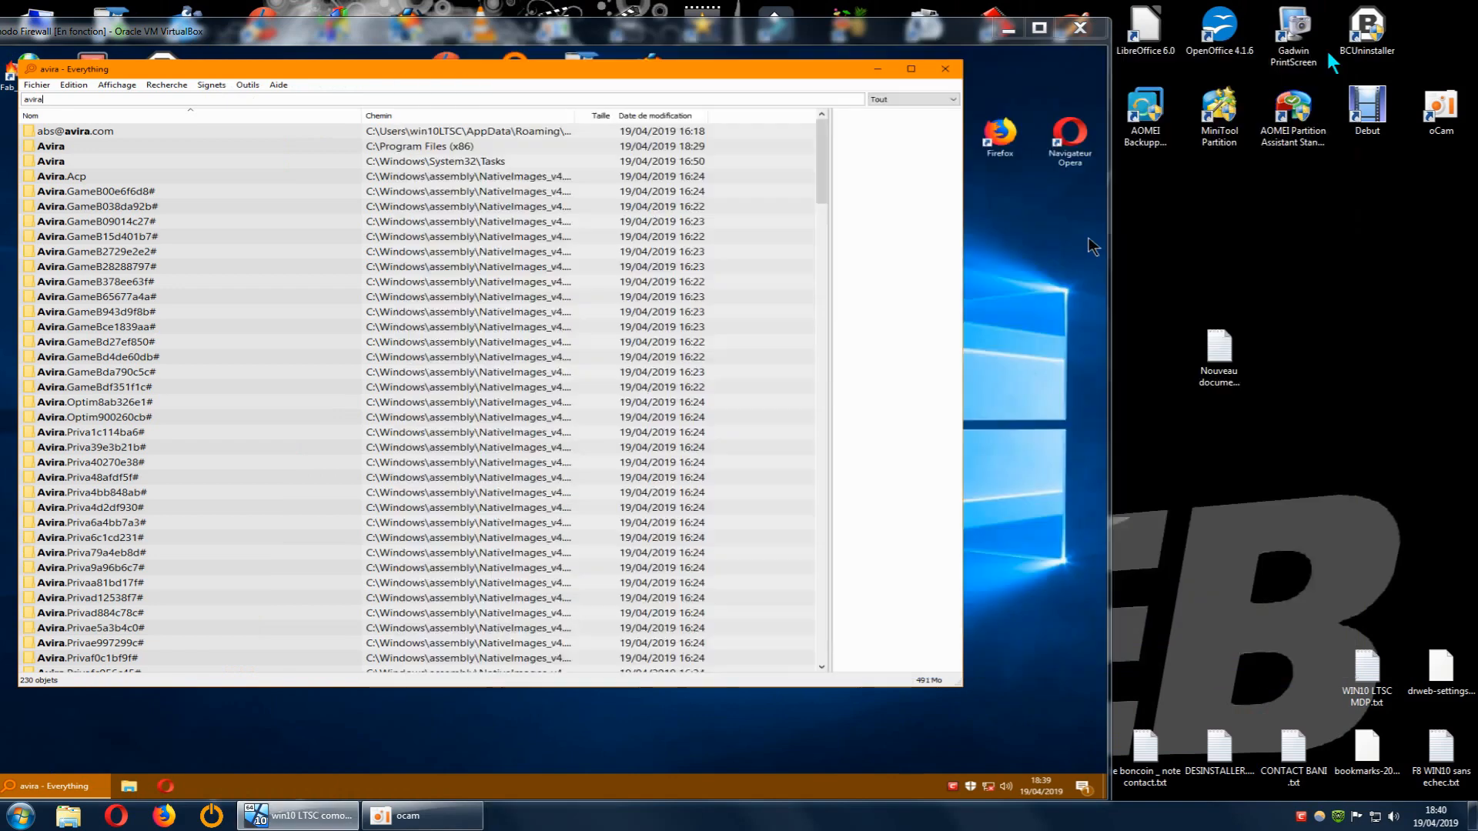
drag(917, 28, 1240, 17)
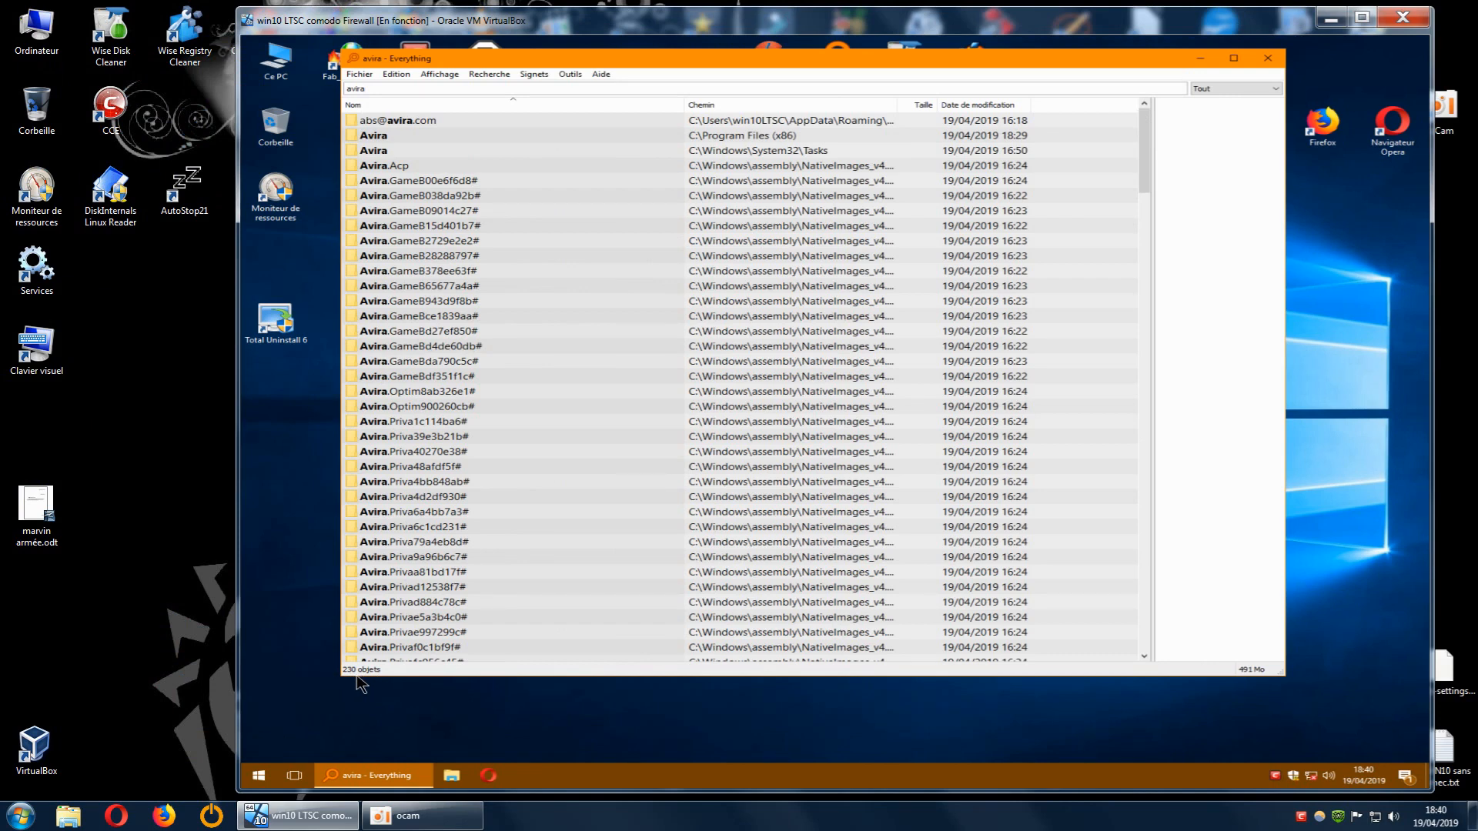
click(1266, 58)
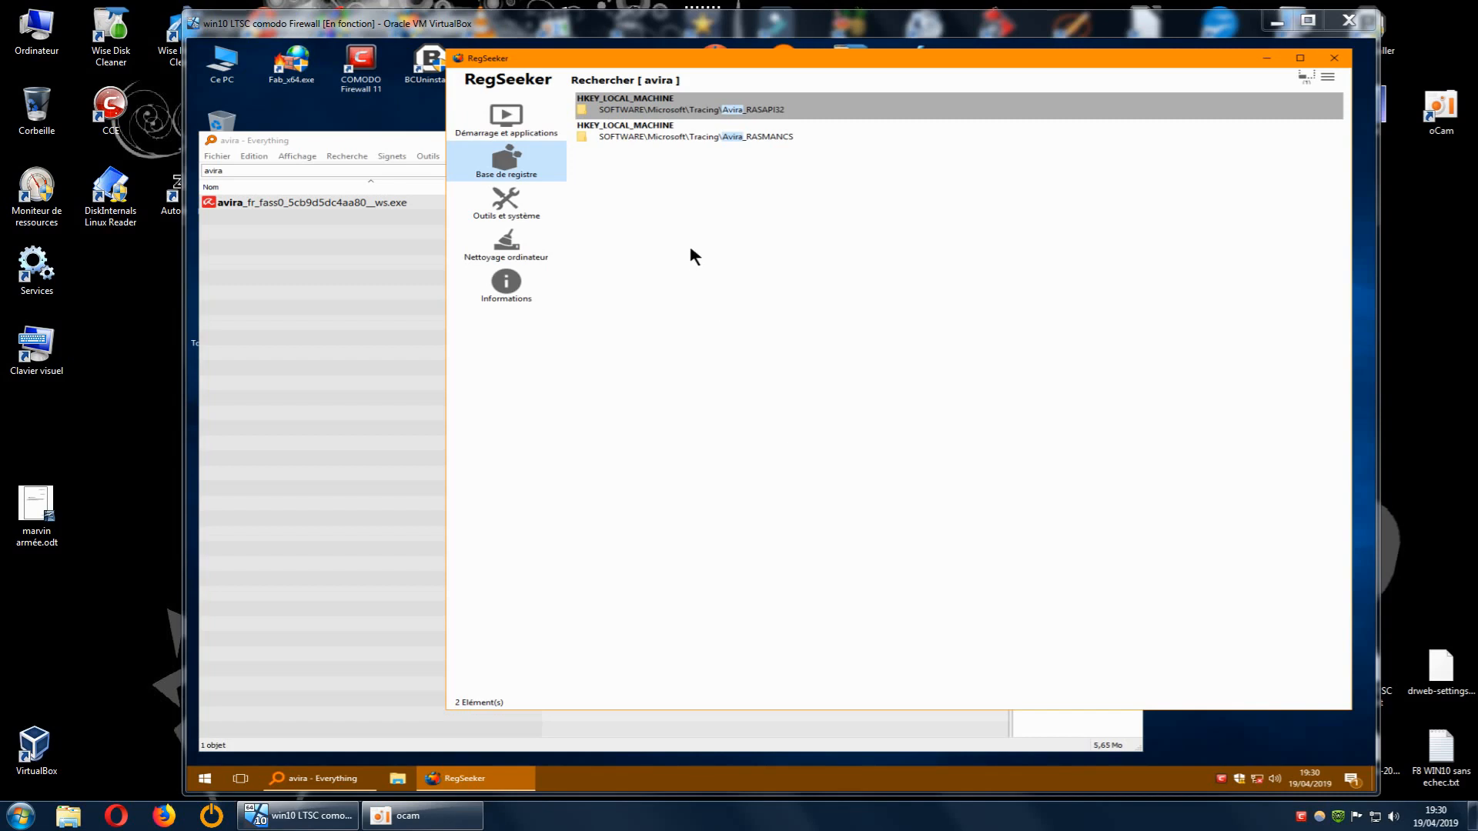
- Try to open the Avira_RASAPI32 registry key in Regedit from RegSeeker, and move the RegSeeker window clear of the Everything results
drag(937, 67, 852, 71)
right_click(741, 113)
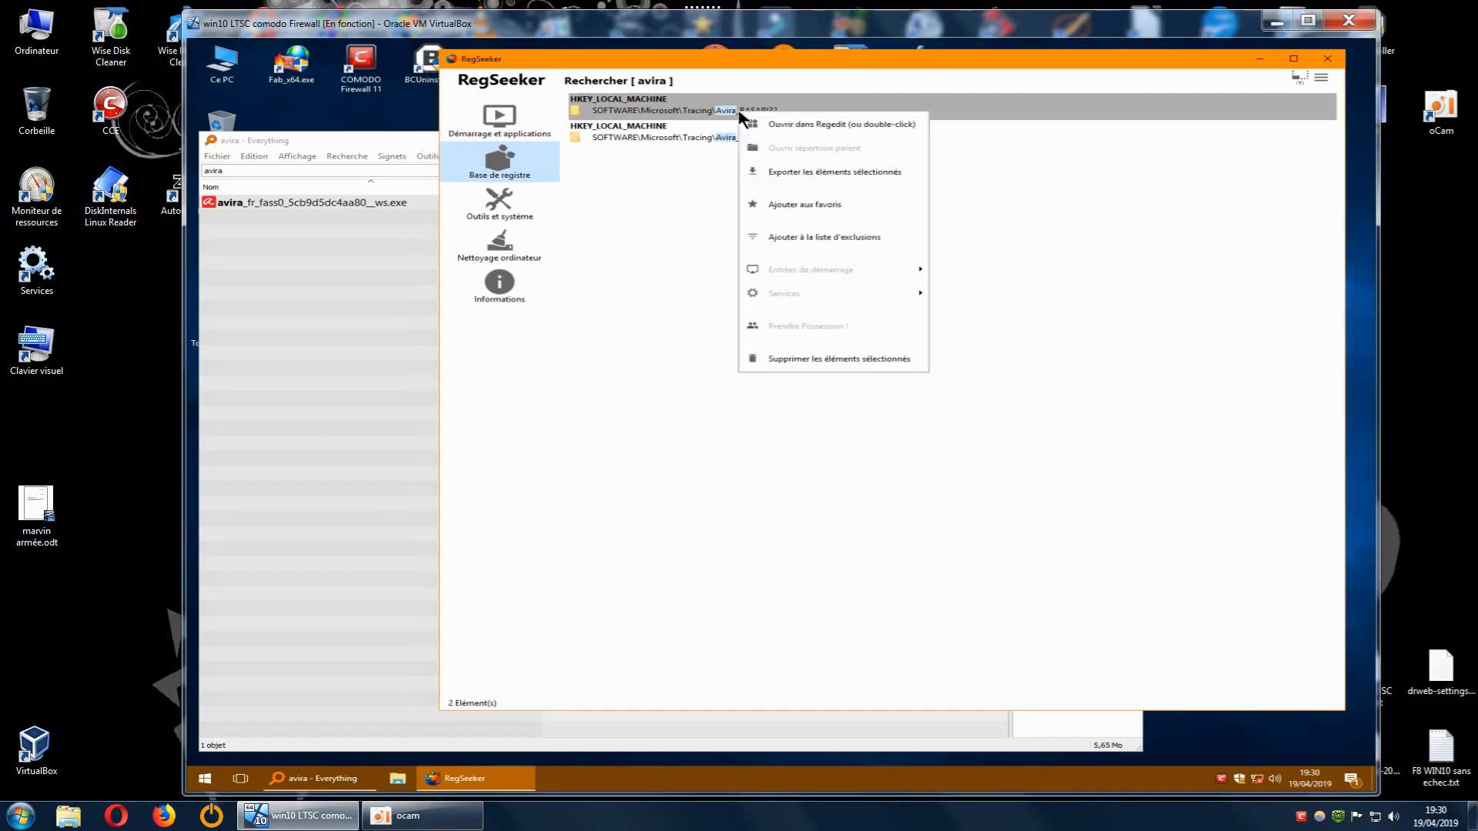
click(789, 128)
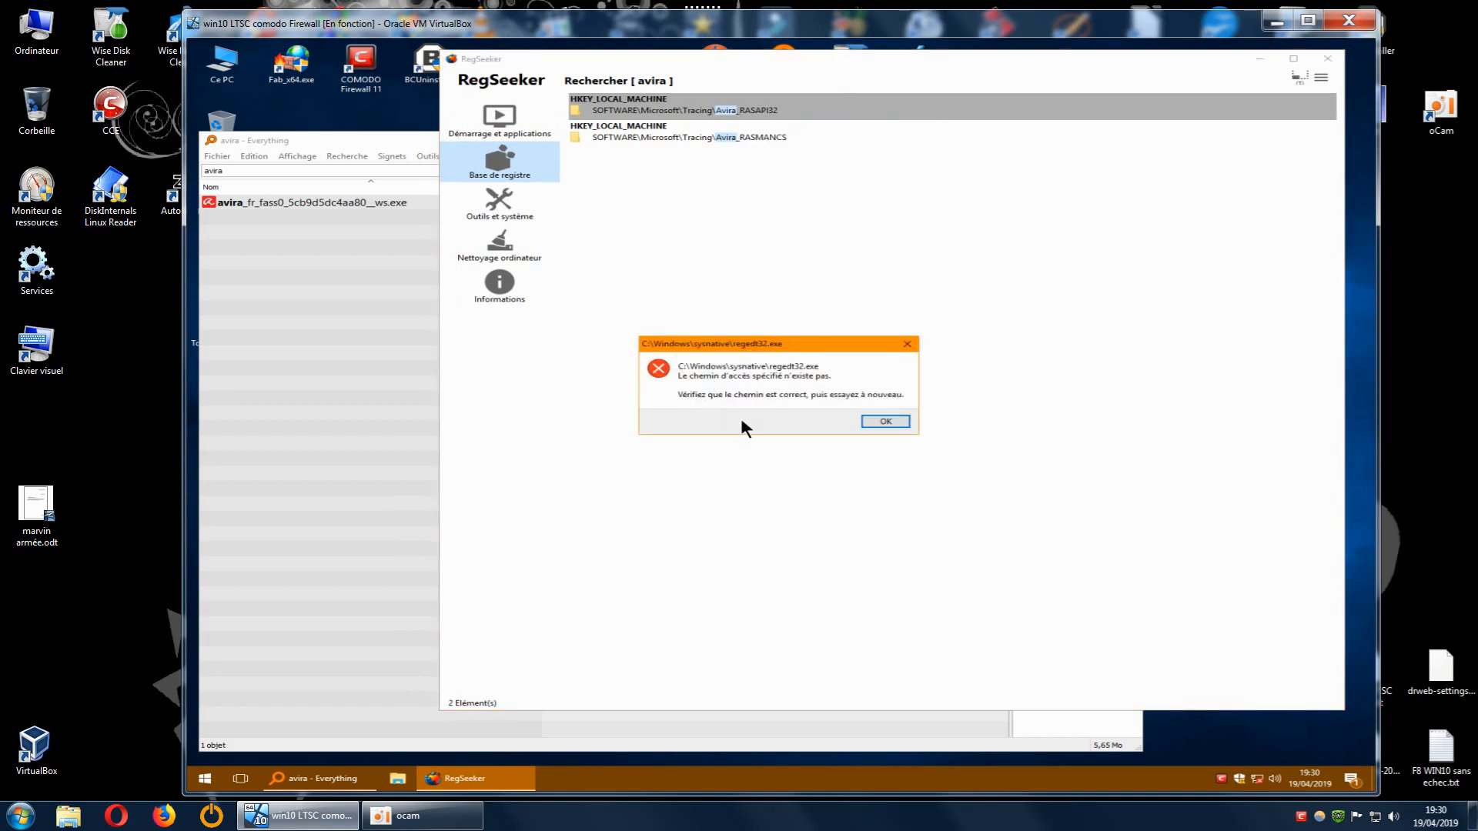
click(882, 422)
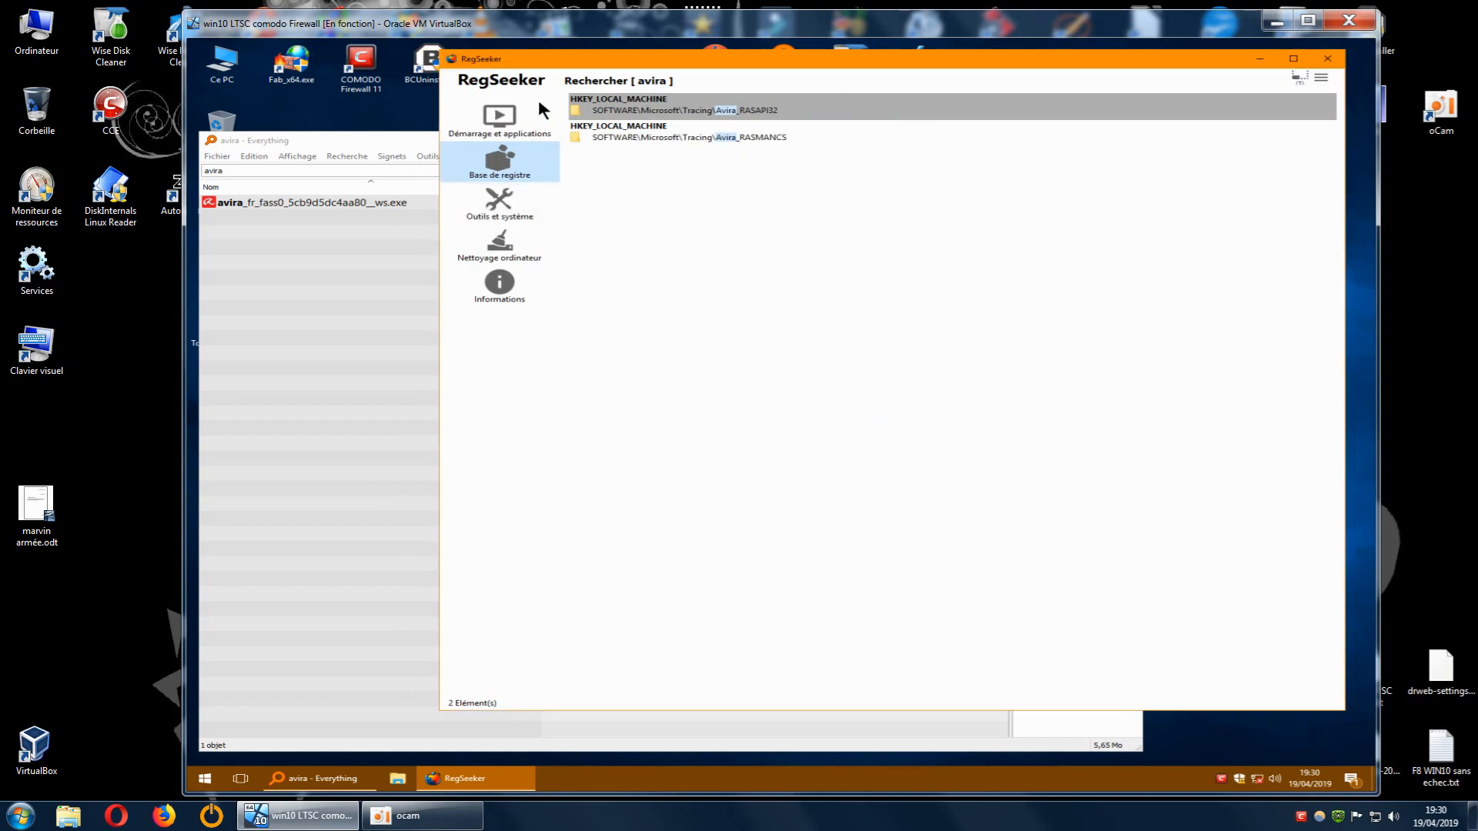
drag(862, 63, 798, 266)
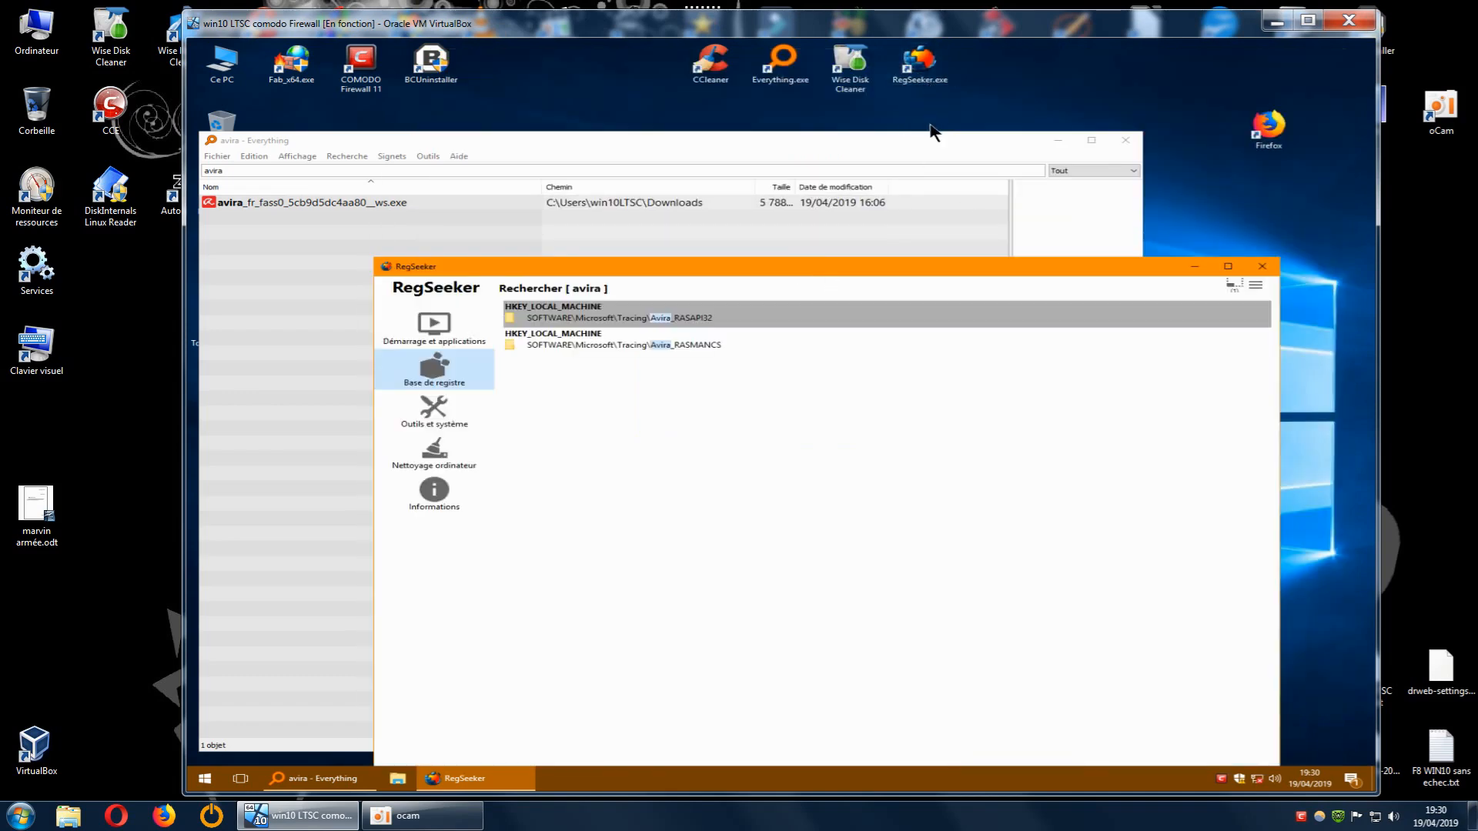
- Move the RegSeeker window clear and try twice to open the Avira_RASMANCS registry key in Regedit, dismissing each message
drag(964, 266, 999, 83)
click(697, 161)
right_click(697, 161)
click(731, 173)
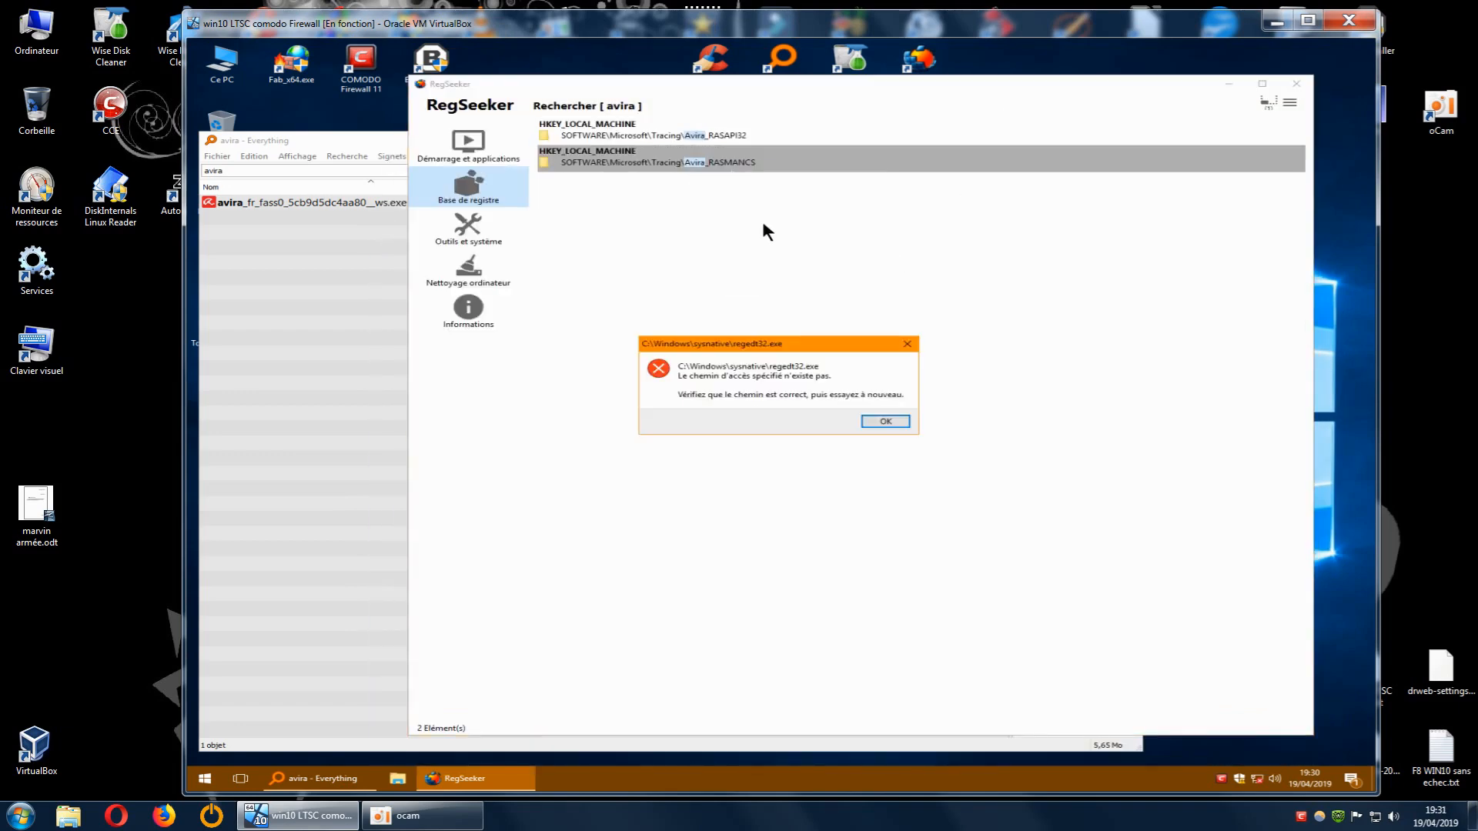
click(885, 421)
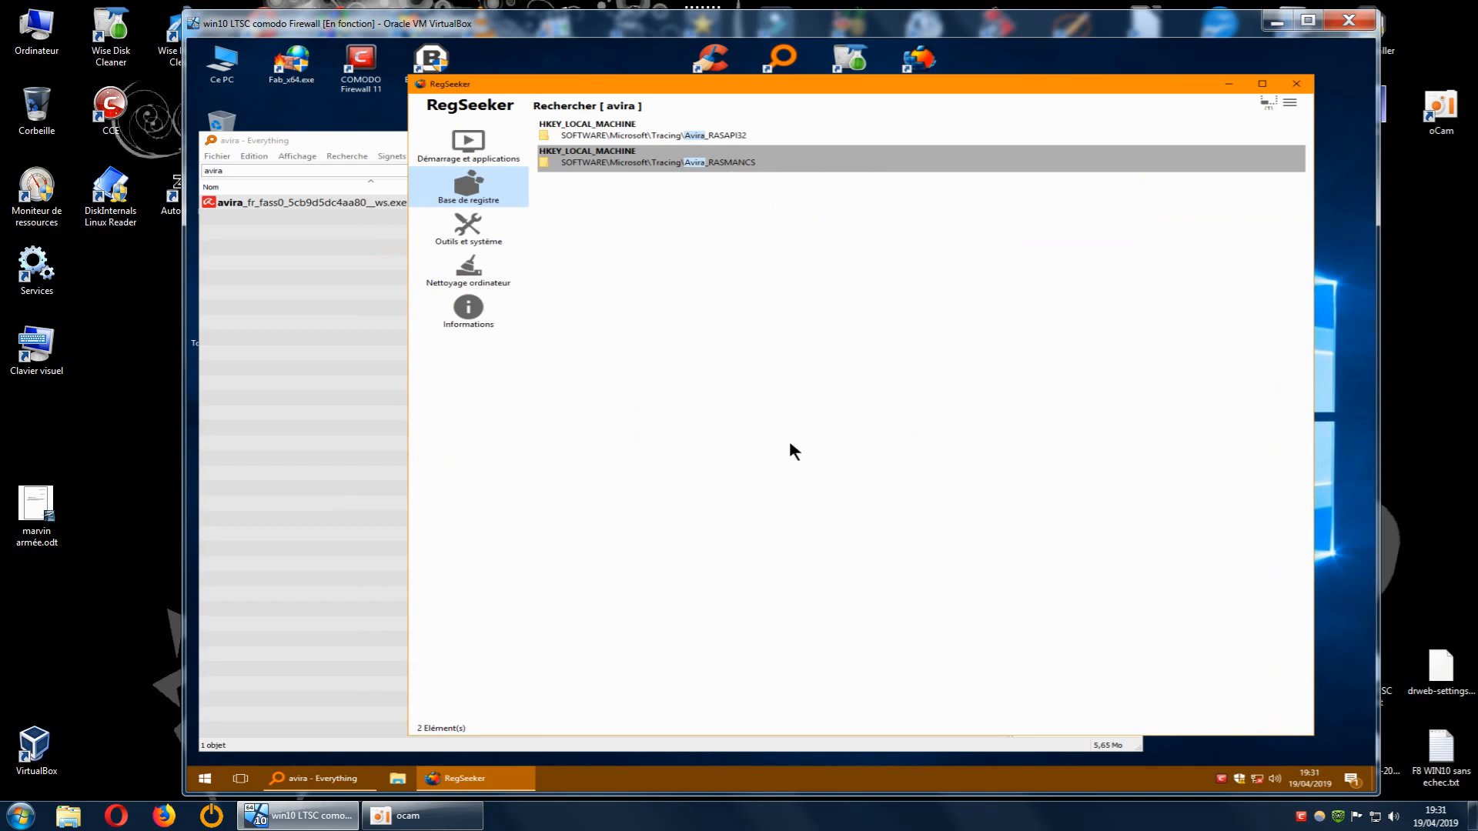
right_click(699, 165)
click(737, 176)
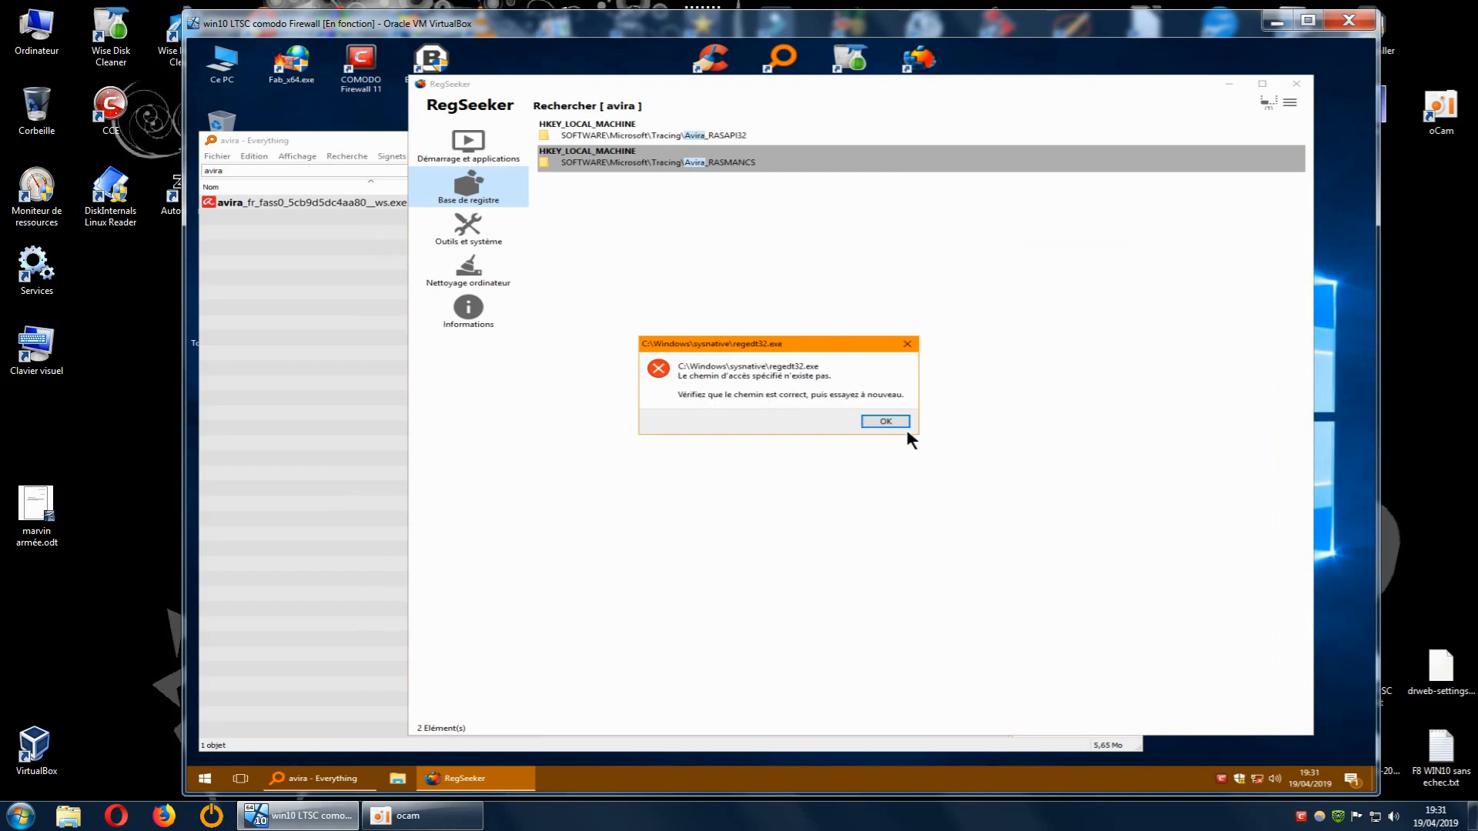
click(879, 420)
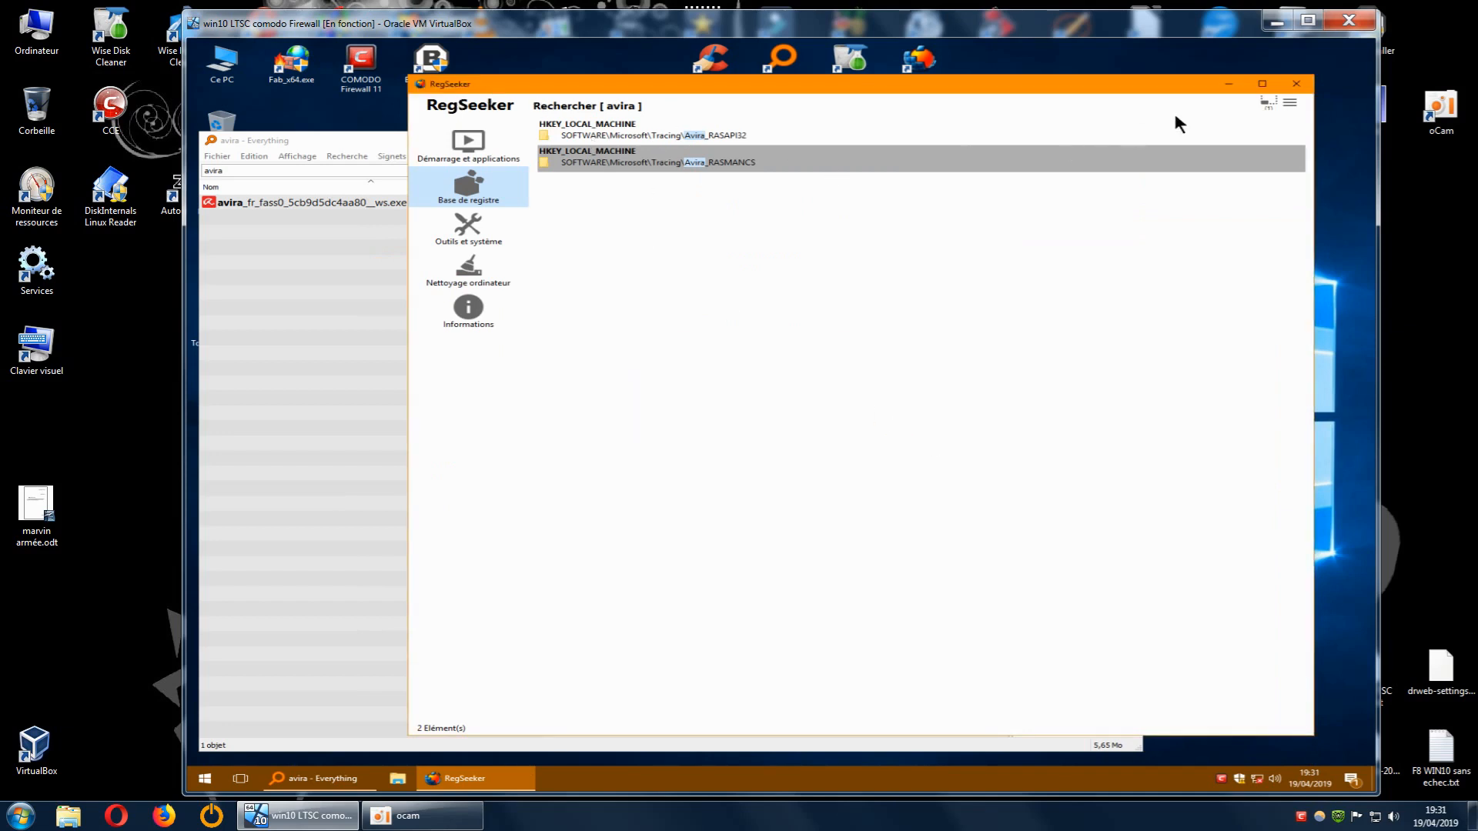
- Close RegSeeker, reposition the Everything window to view its avira search results, and close it
click(1296, 84)
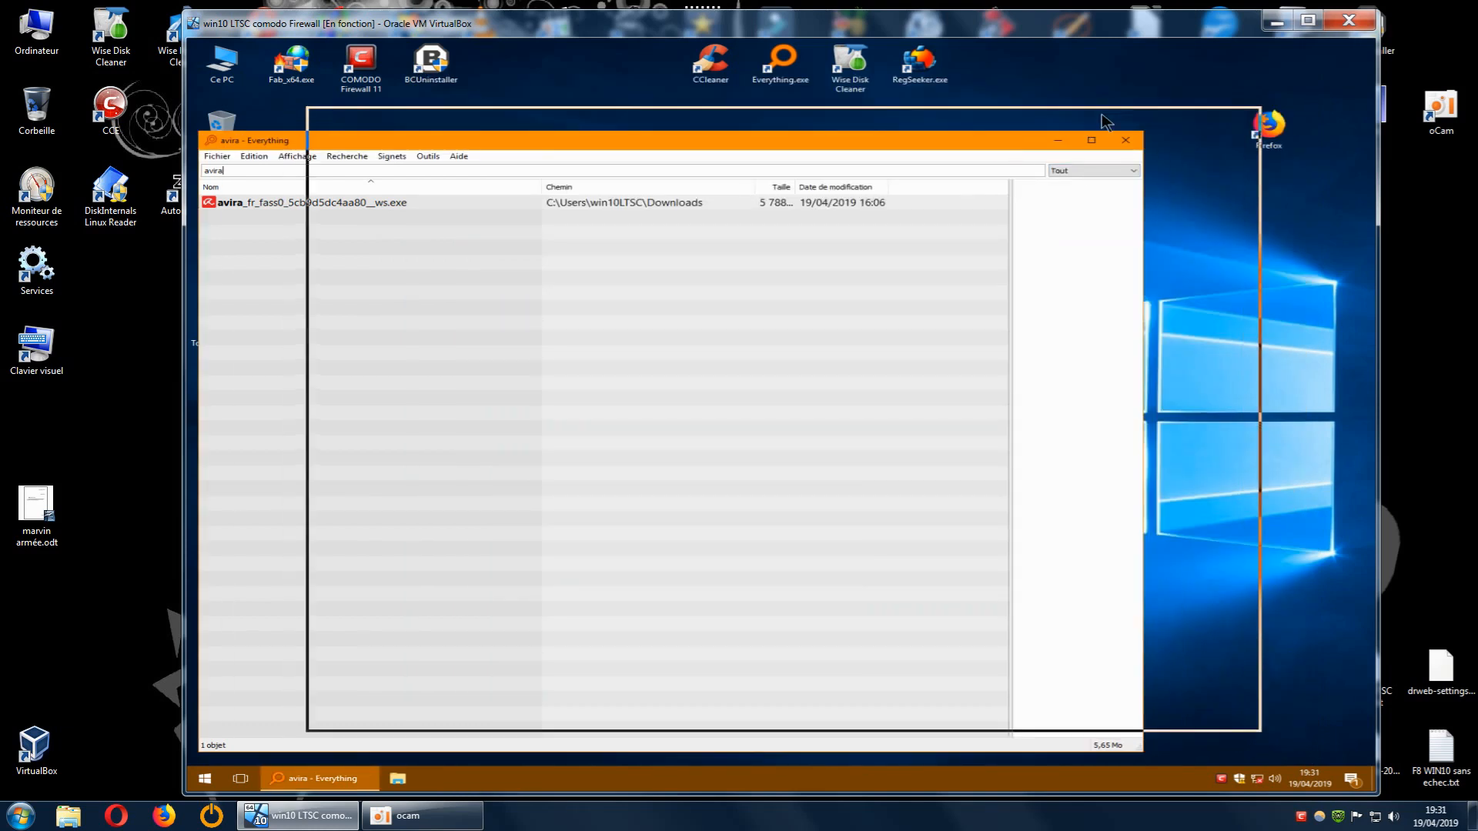
drag(1106, 121, 1154, 87)
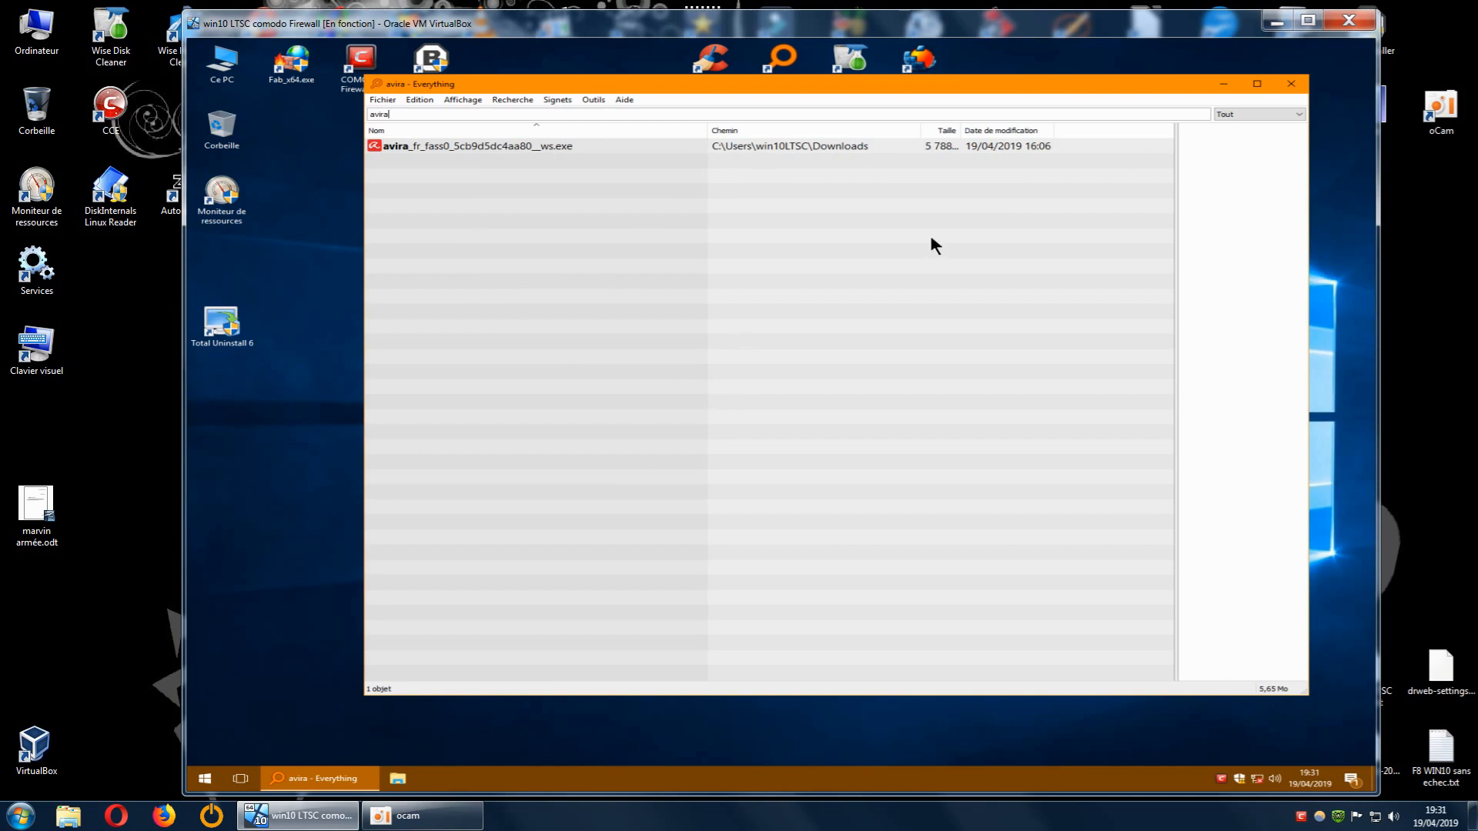
click(1289, 85)
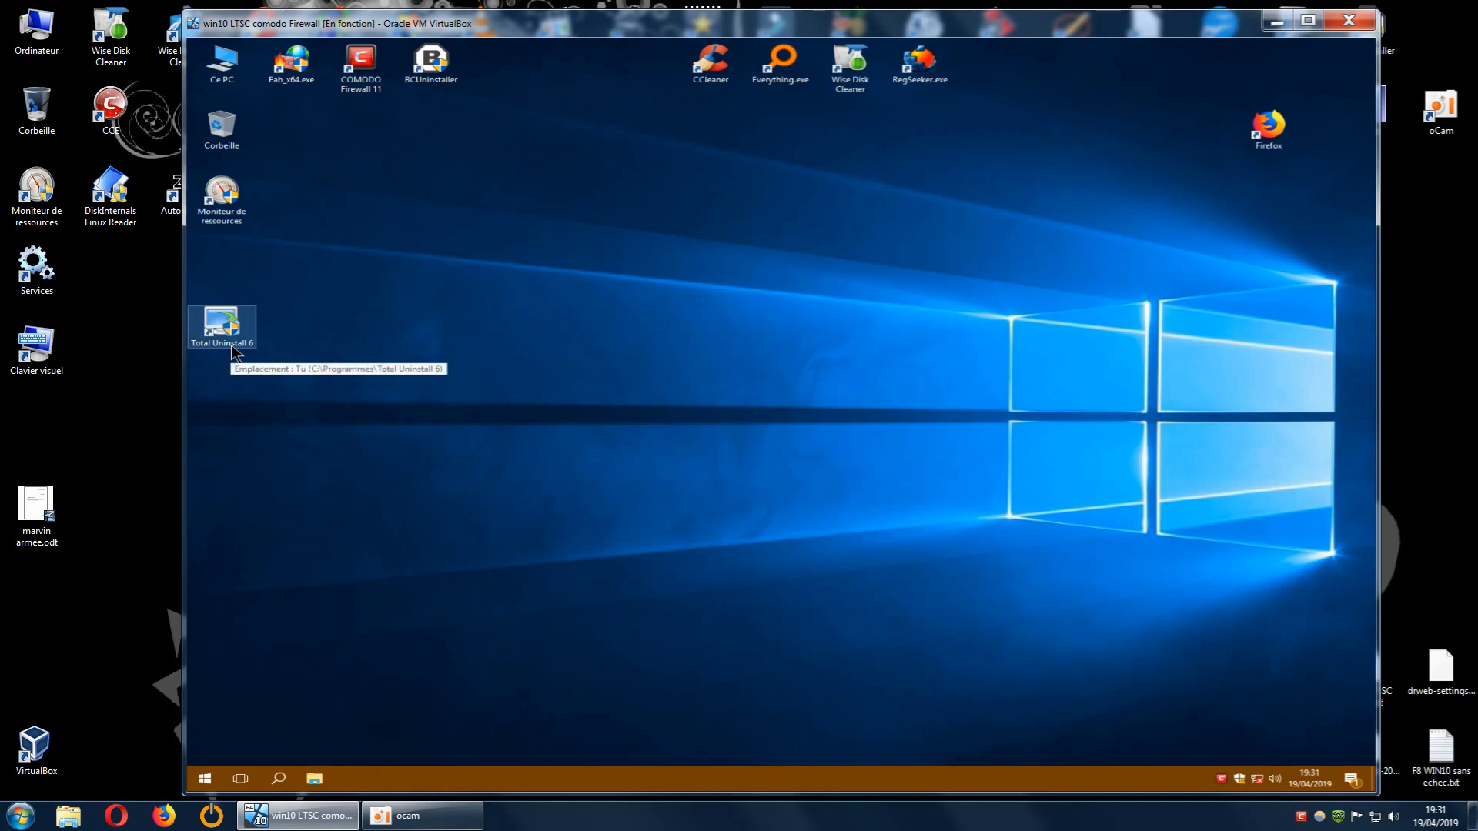
- Run avira_fr_fass0_5cb9d5dc4aa80__ws.exe from Téléchargements as administrator, close the folder, and accept the terms to install Avira Free Security Suite
click(314, 778)
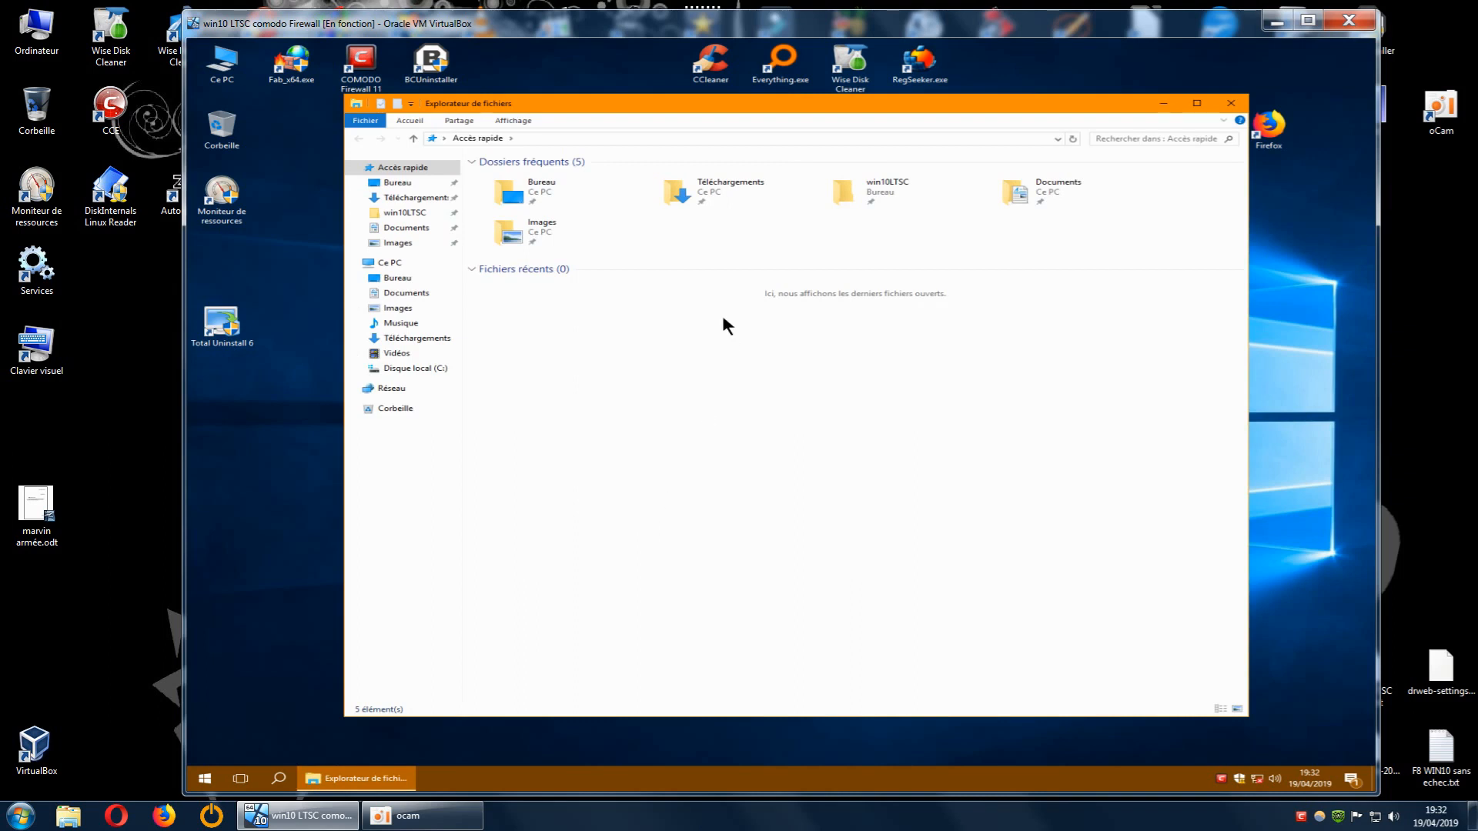
double_click(685, 190)
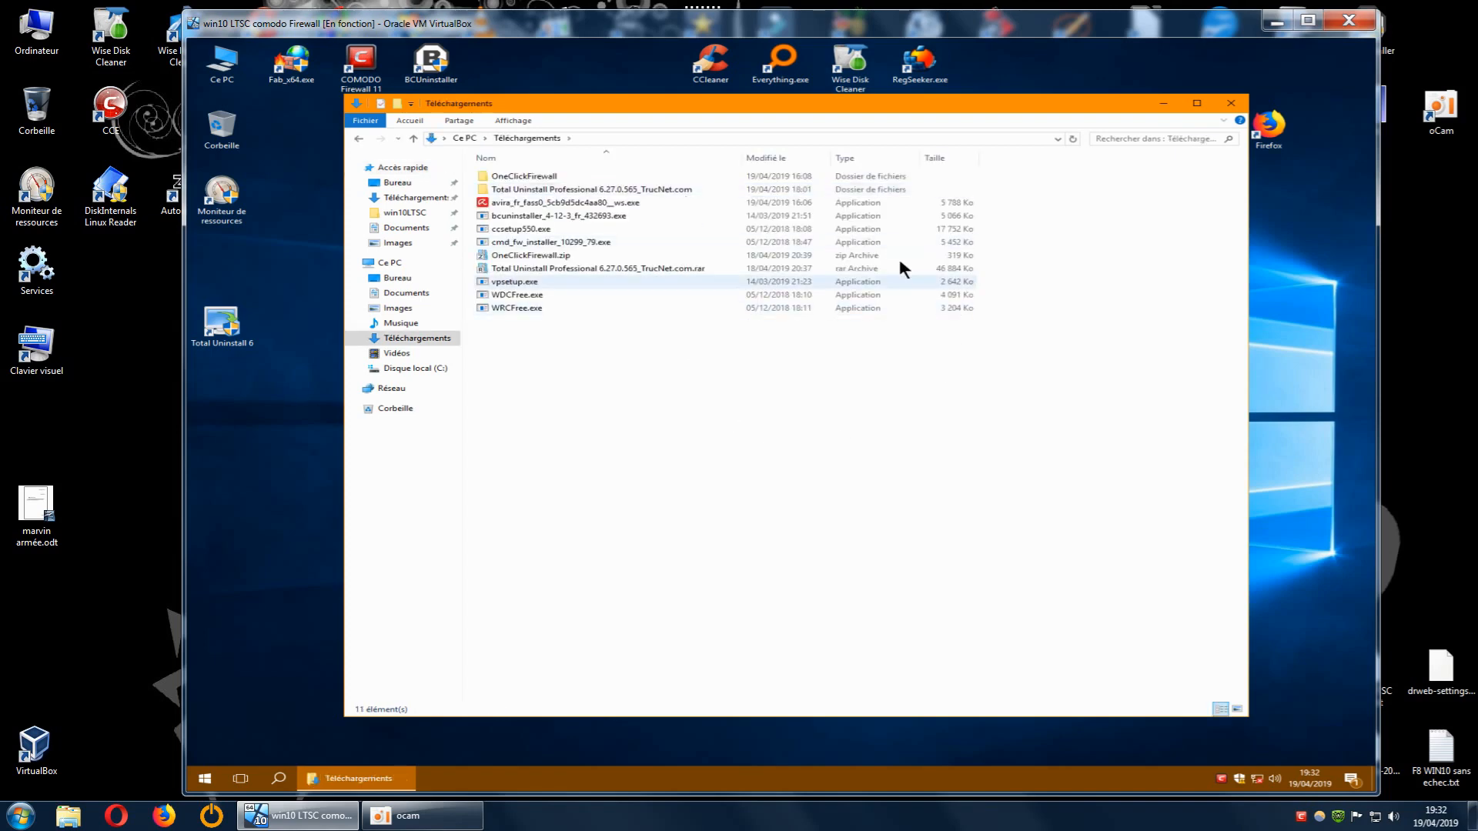
right_click(567, 201)
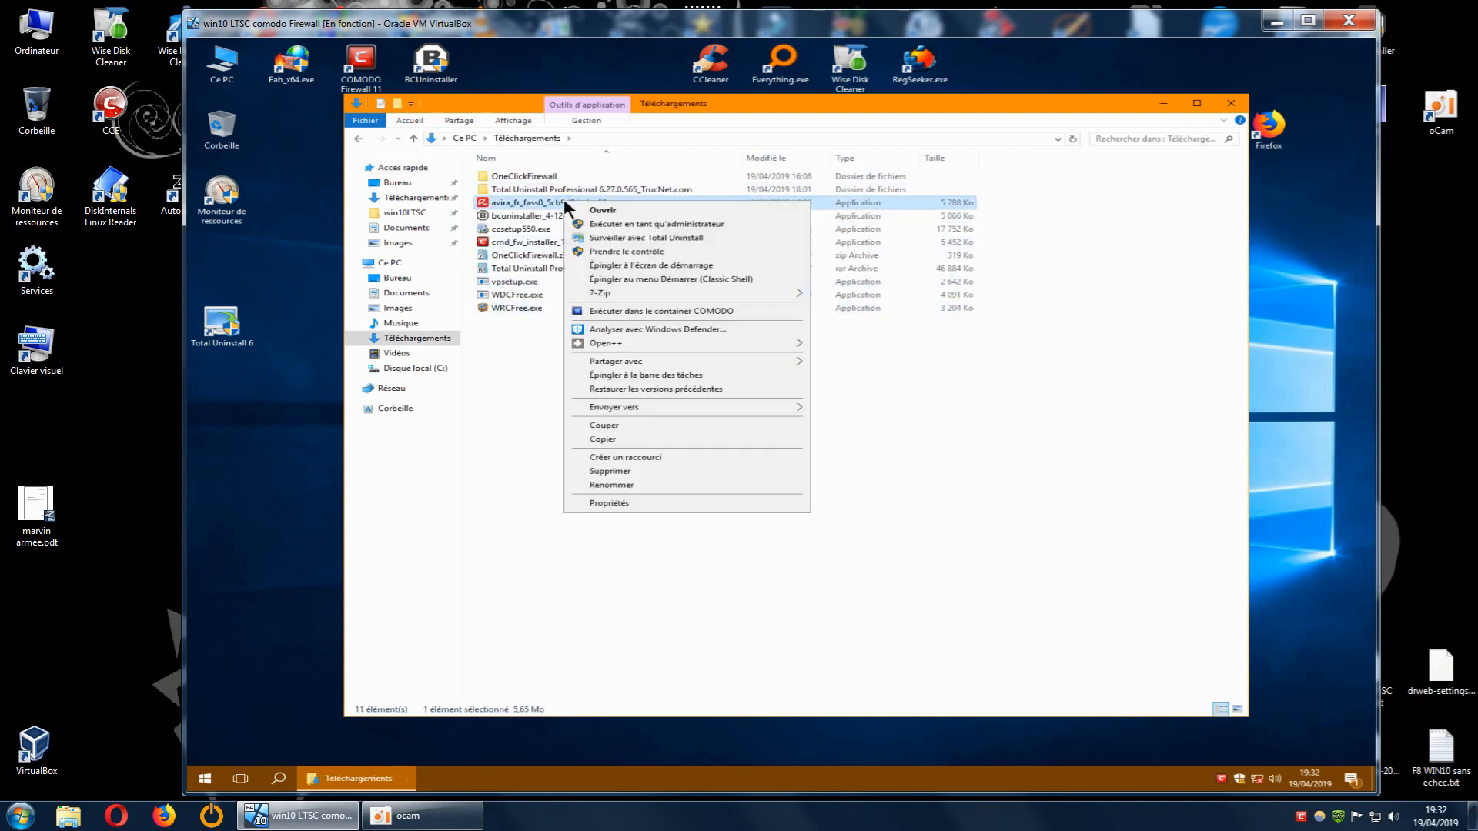
click(625, 223)
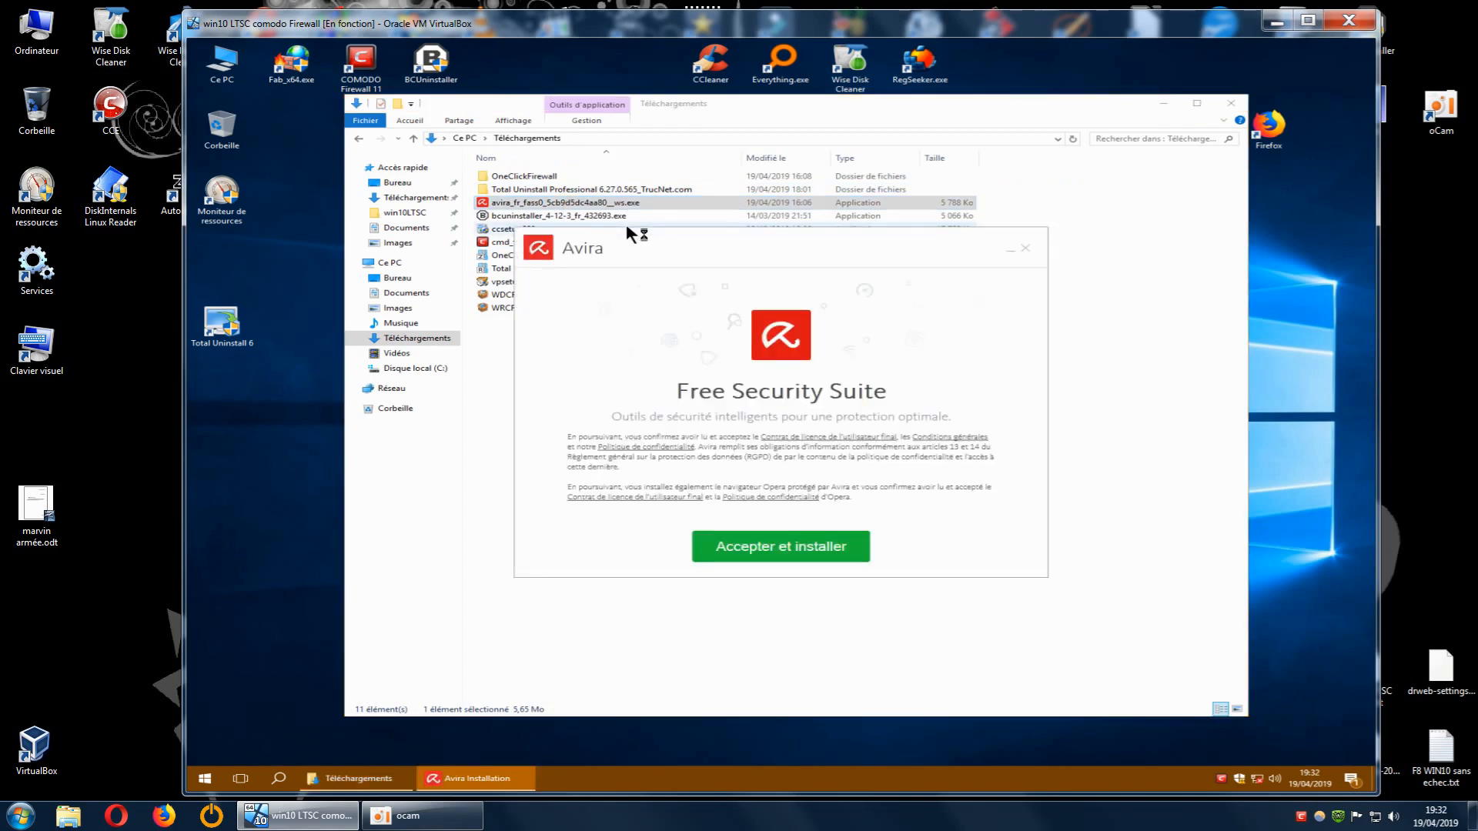
click(1232, 105)
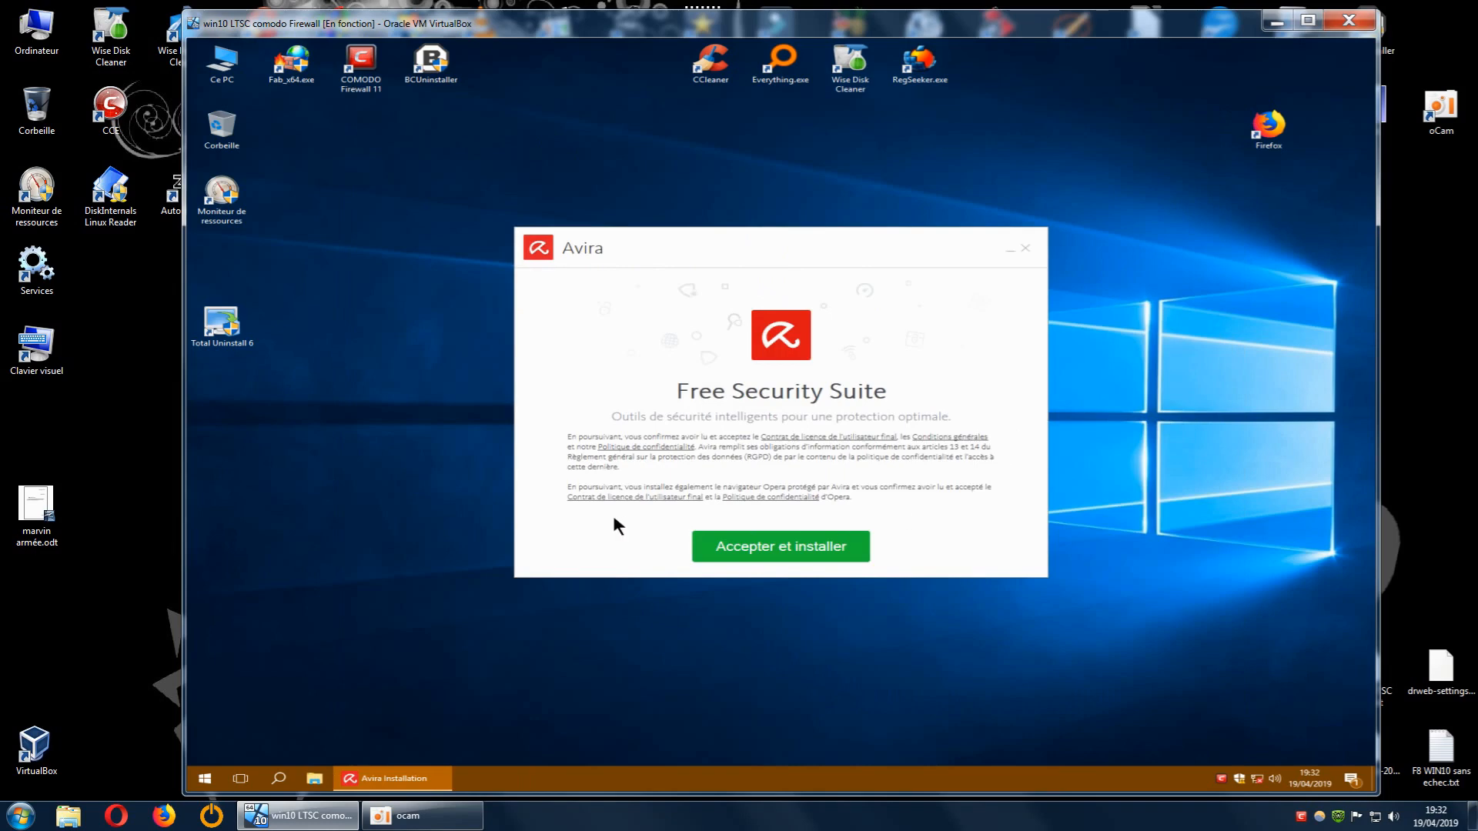
drag(779, 248, 786, 185)
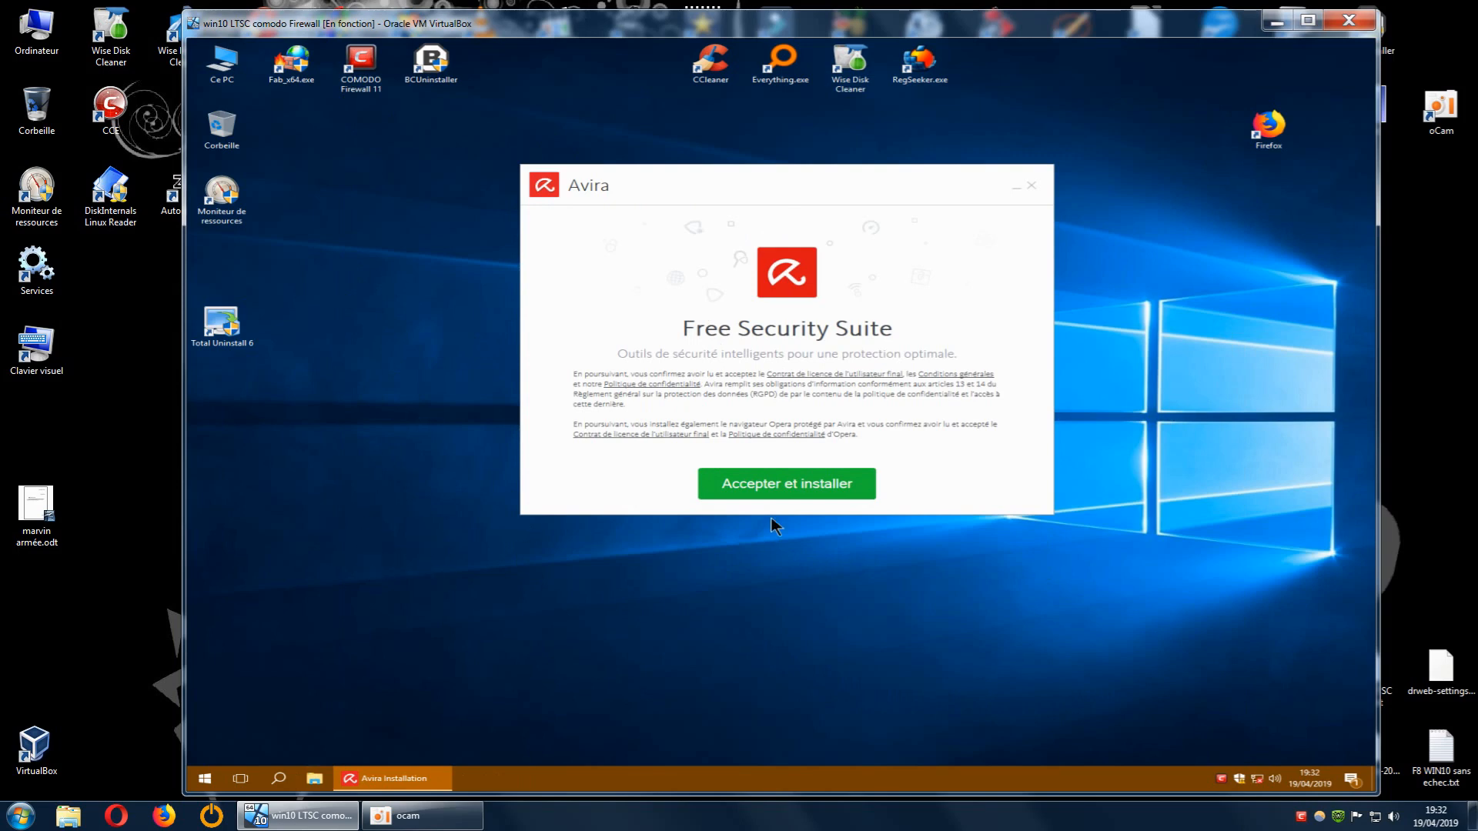
click(832, 488)
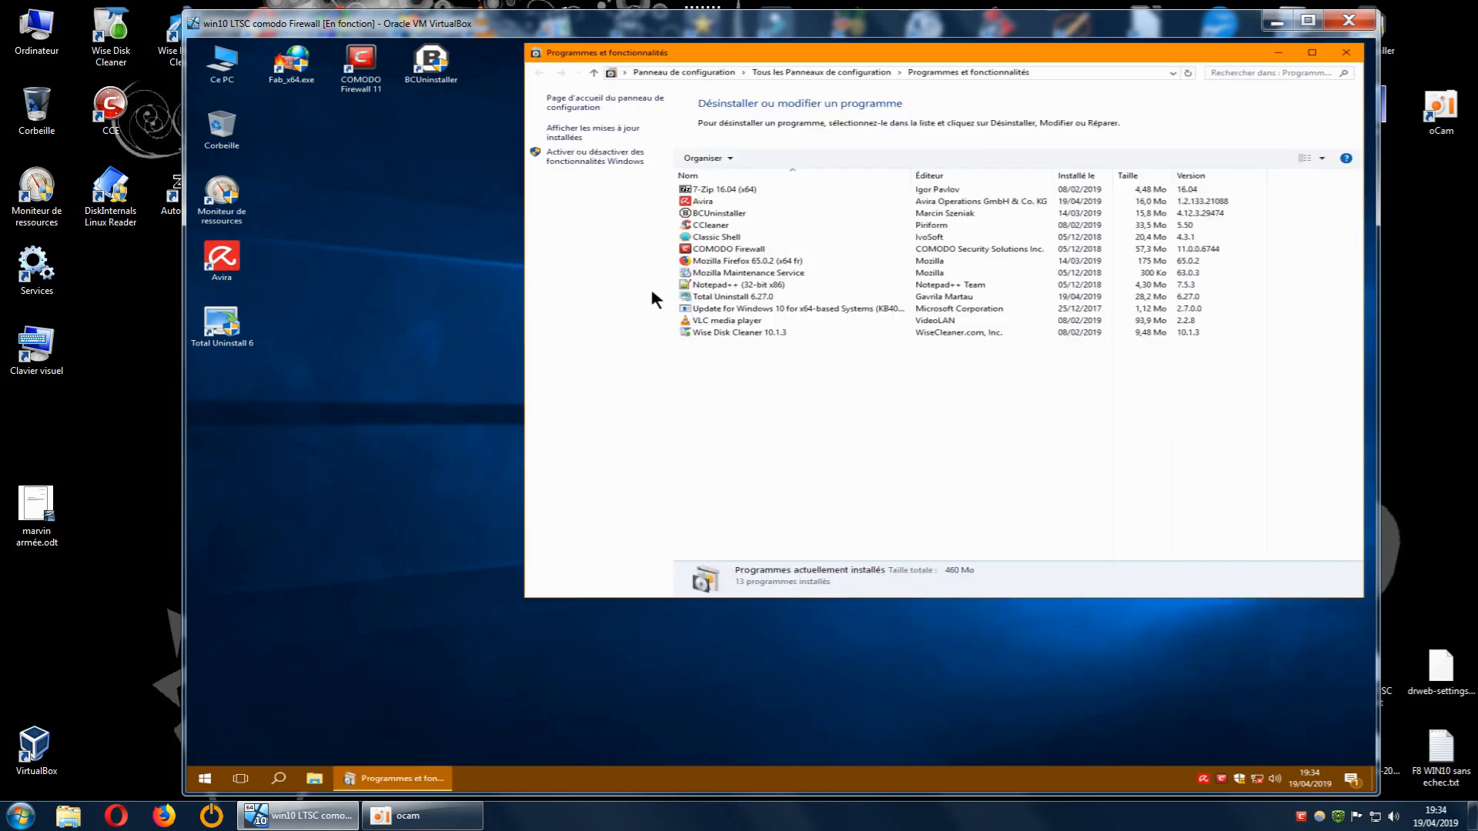
- Close Programmes et fonctionnalités, run the Avira installer from Téléchargements as administrator again, and accept the Free Security Suite installation
click(1345, 54)
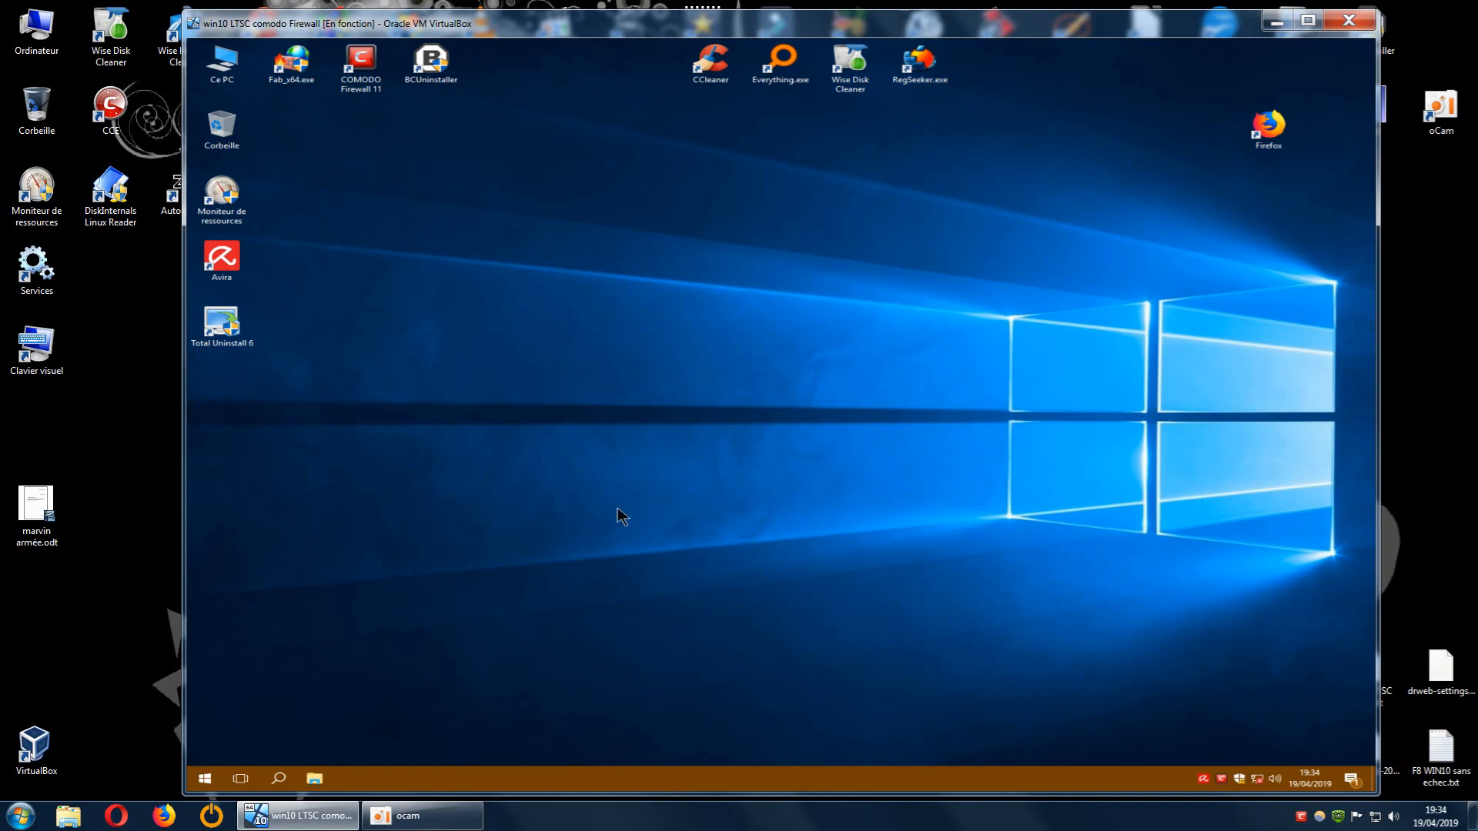
click(314, 779)
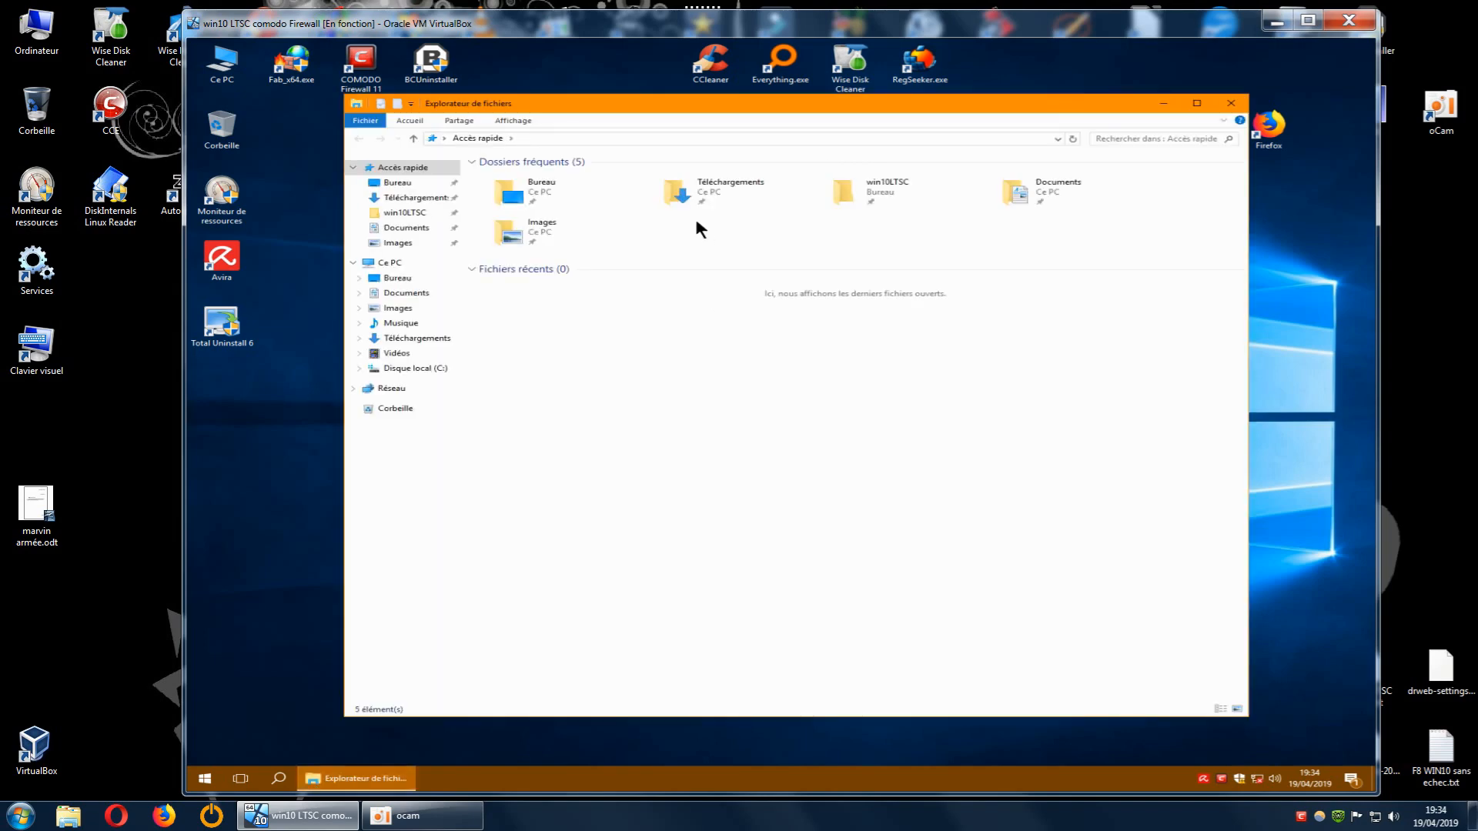
double_click(688, 193)
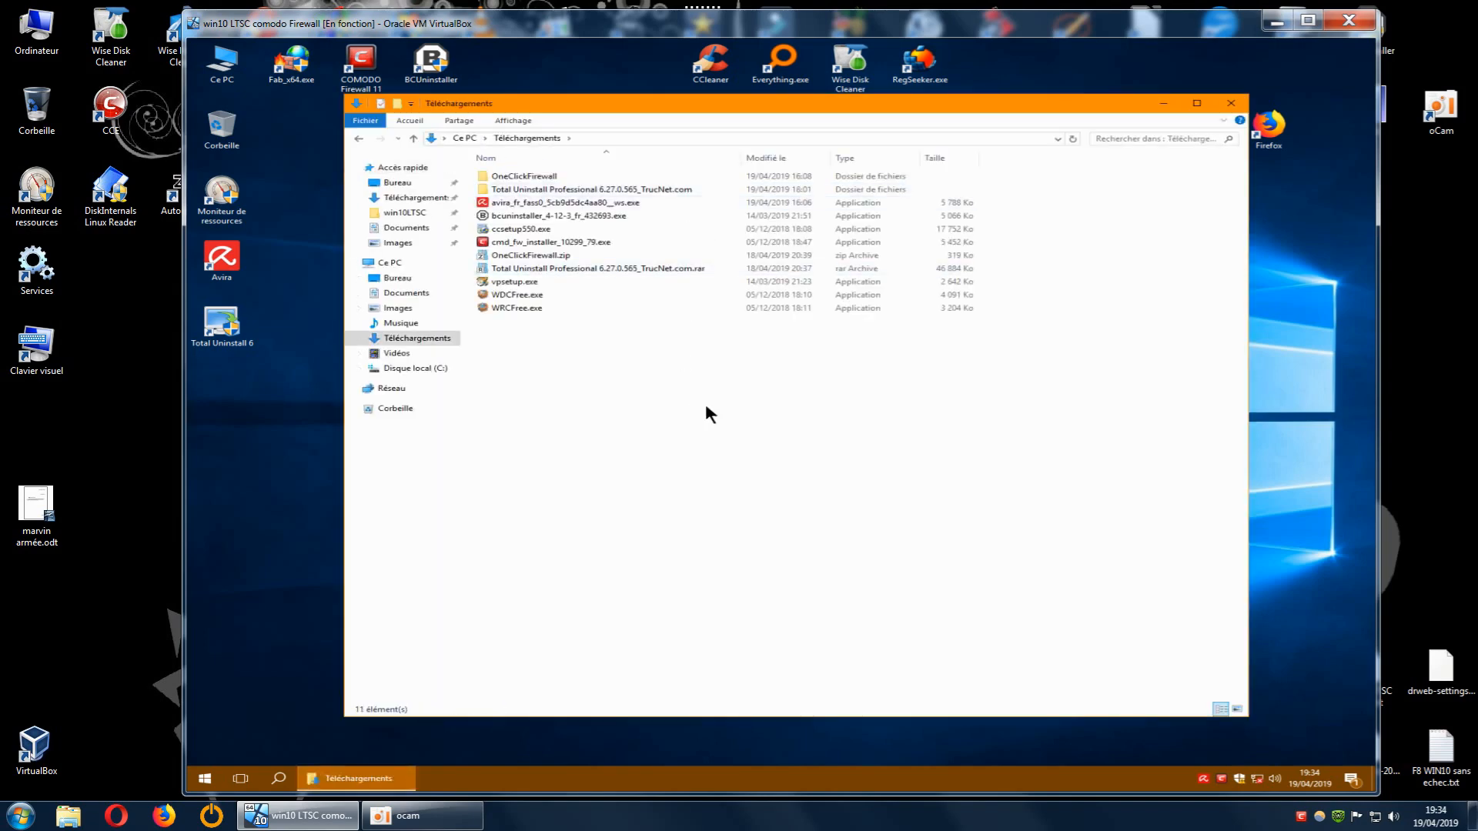
right_click(621, 204)
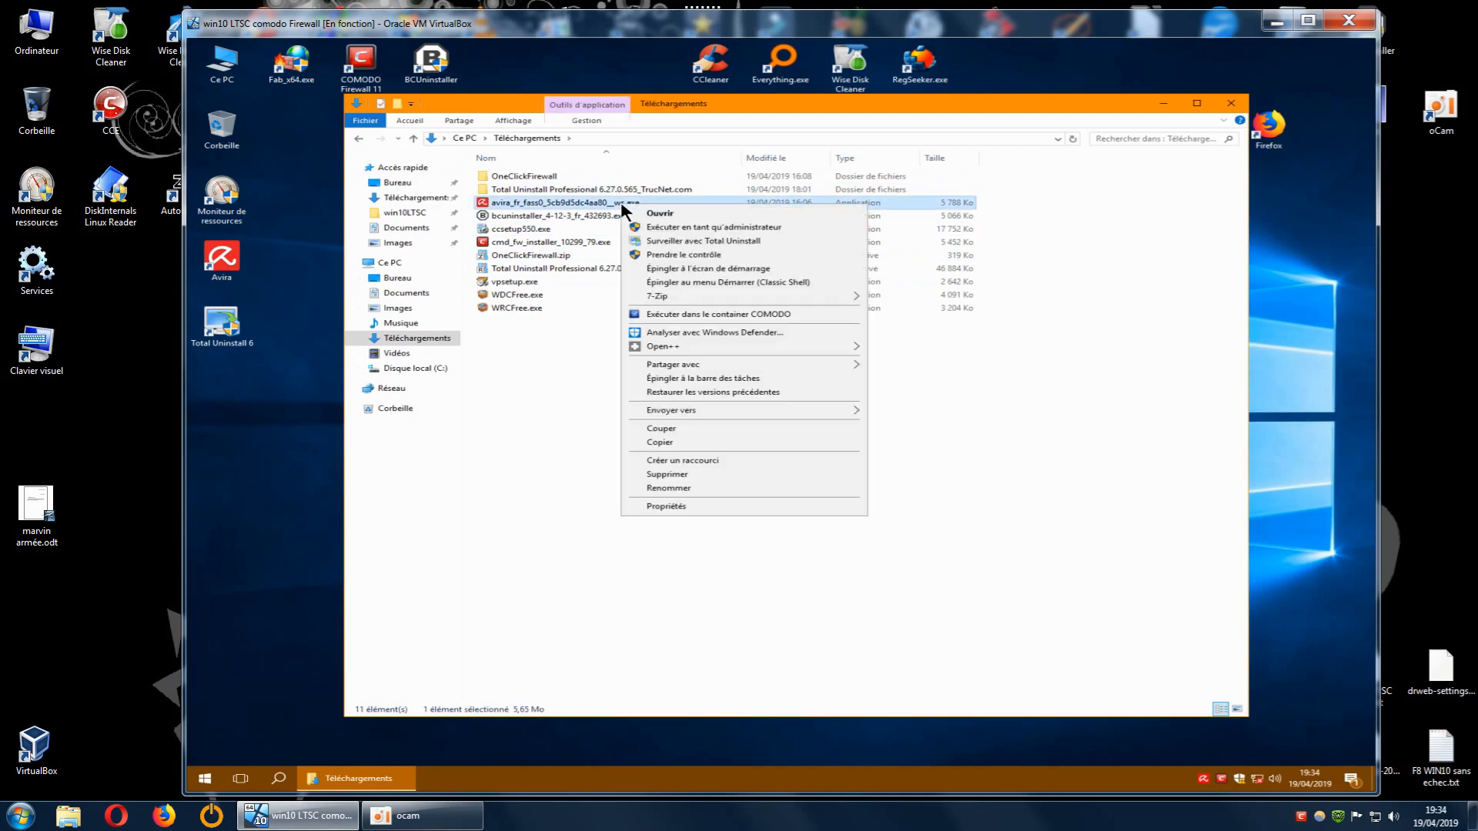
click(660, 227)
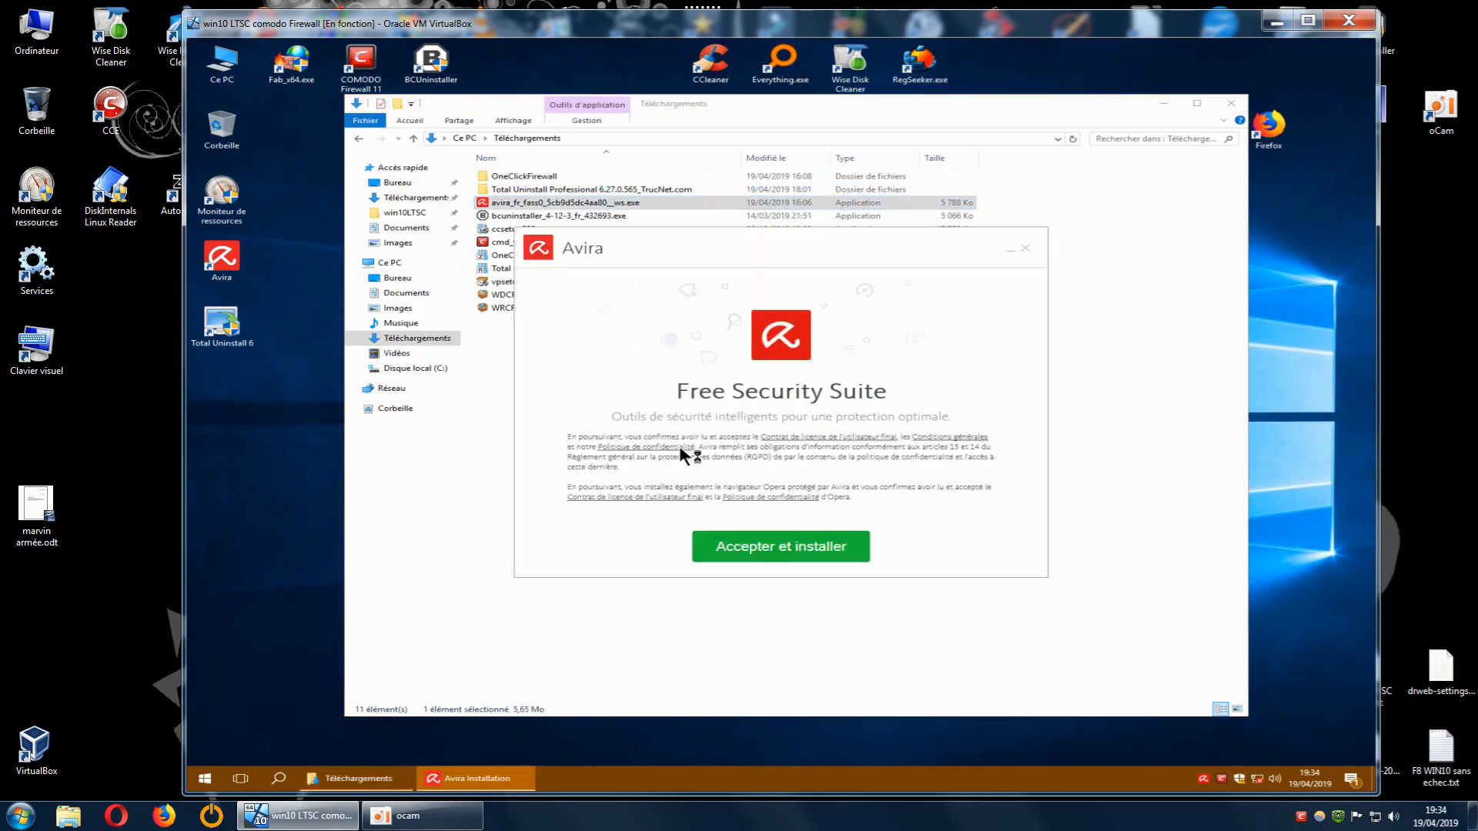
click(702, 546)
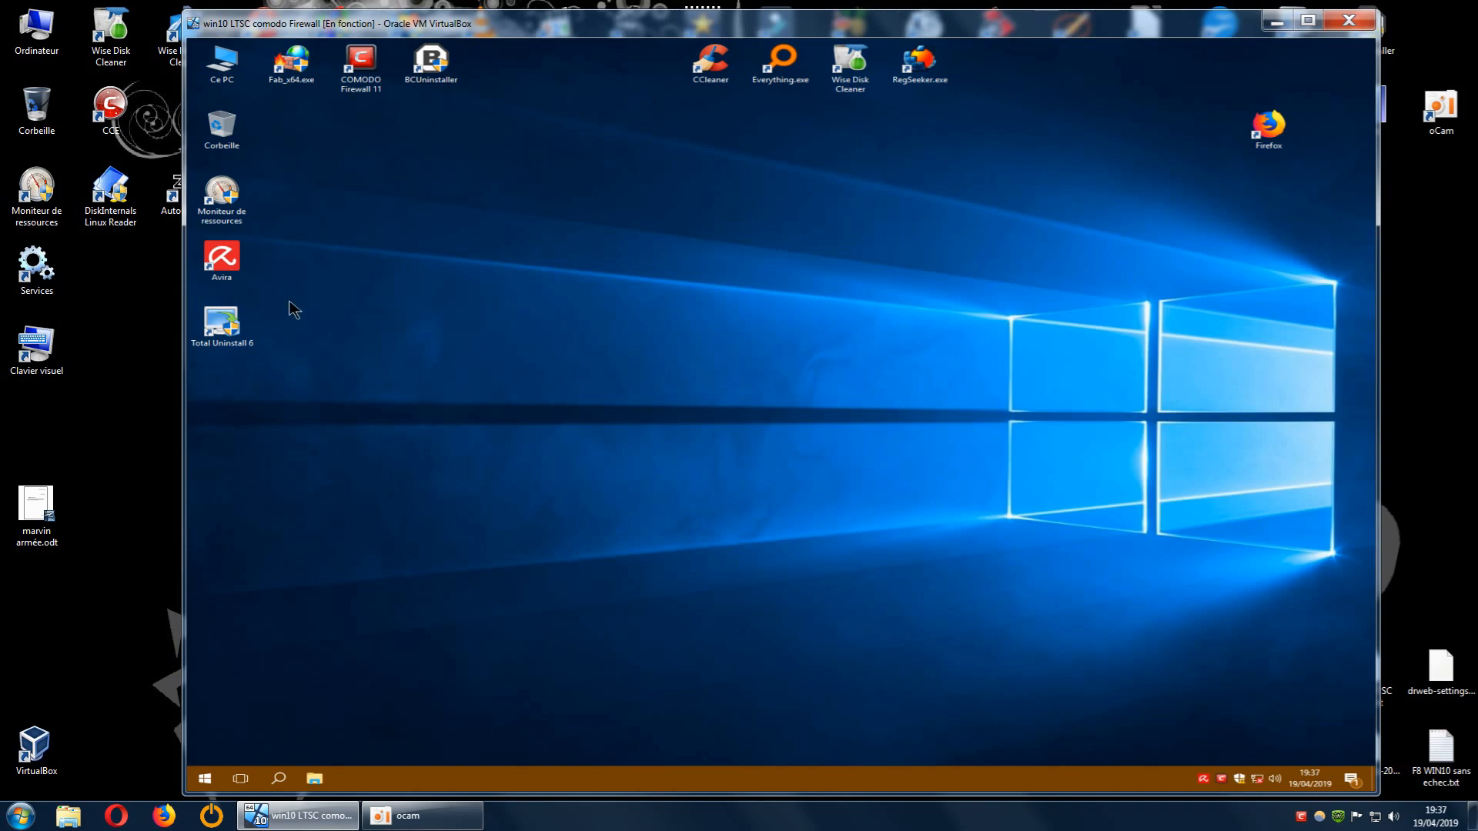
- Launch Avira from its desktop shortcut, and close the virtual machine with the Éteindre la machine option
double_click(225, 260)
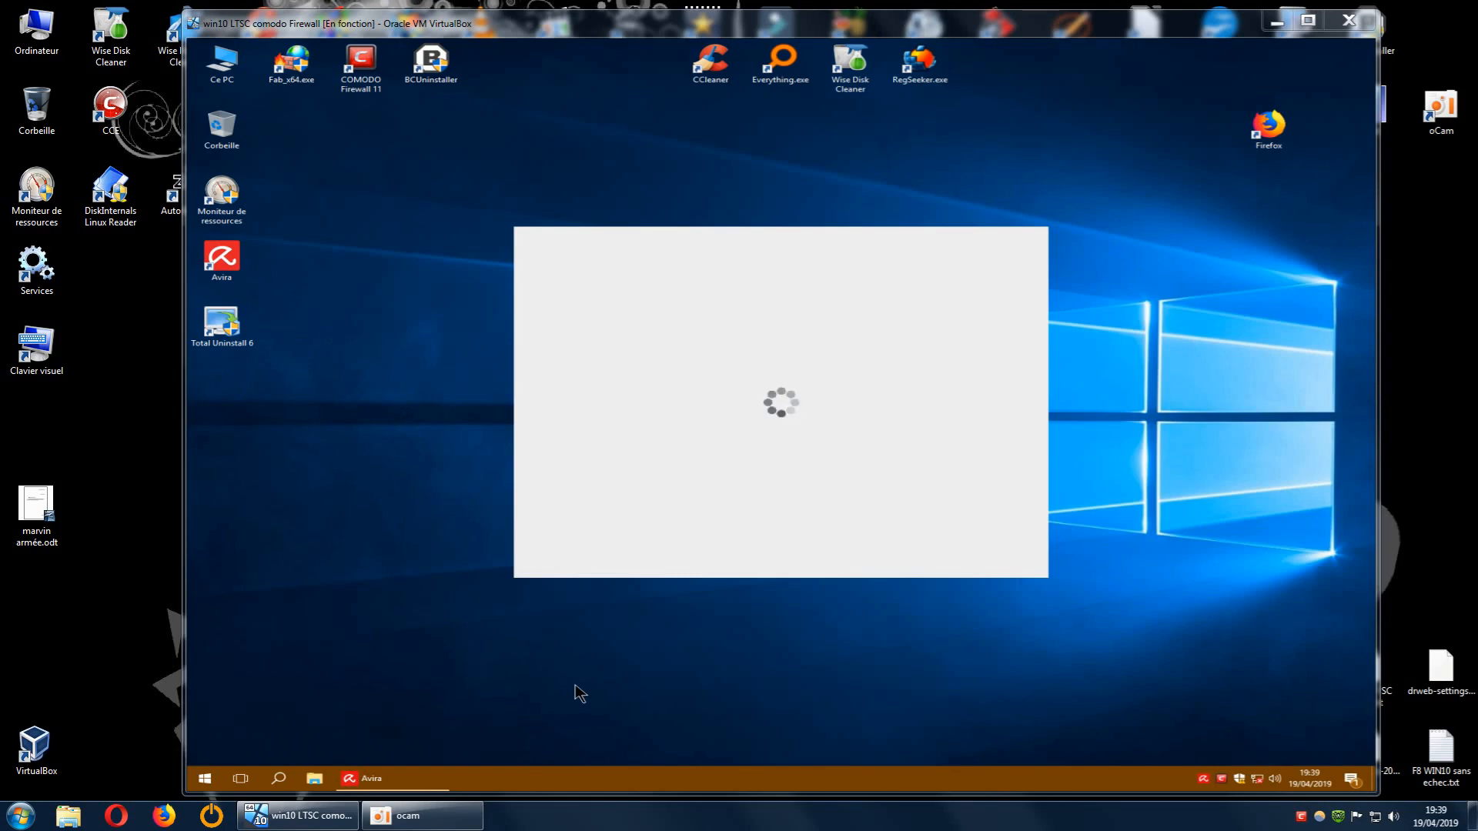
click(1348, 21)
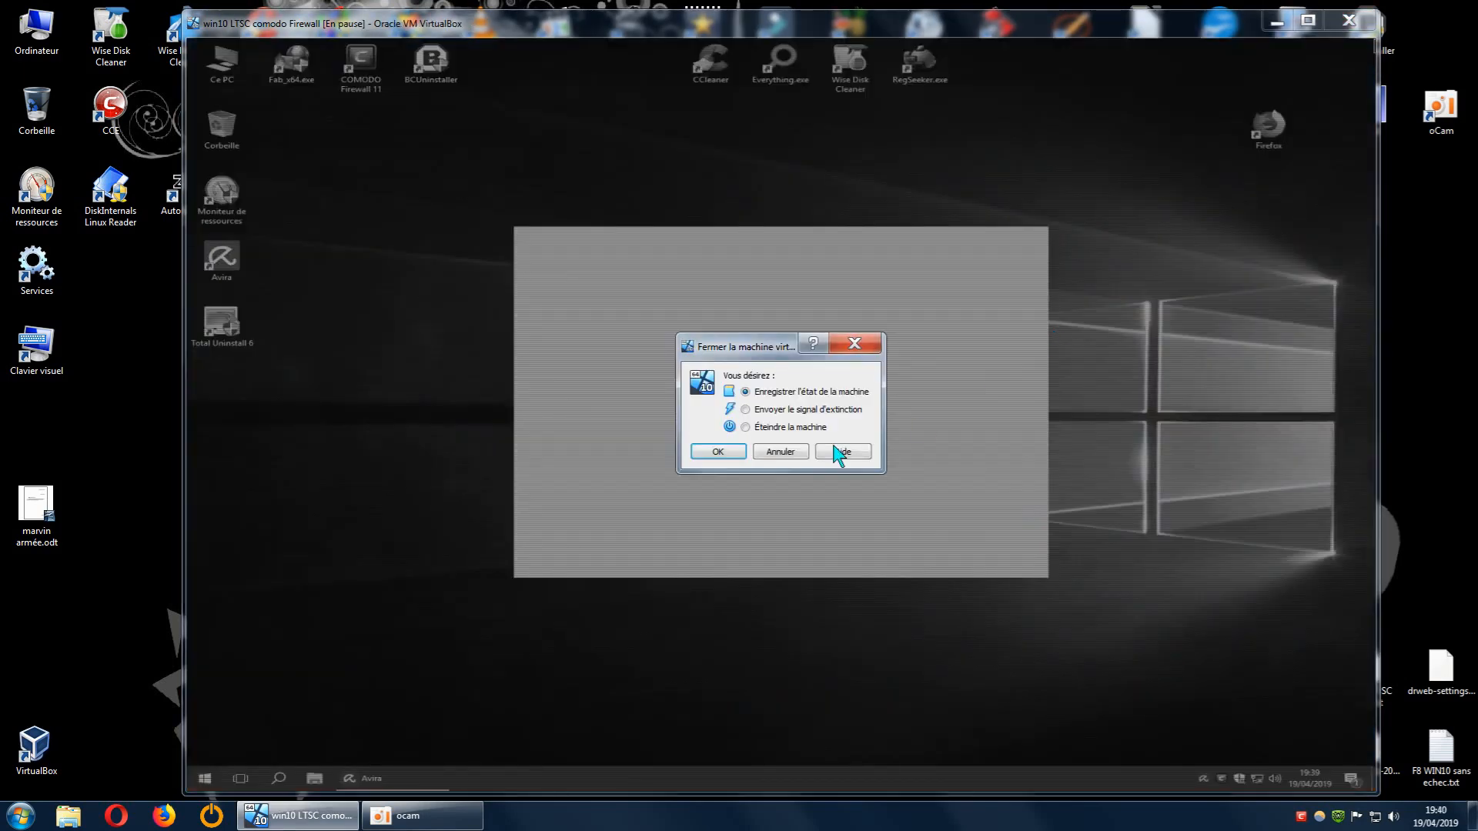
click(745, 427)
click(724, 454)
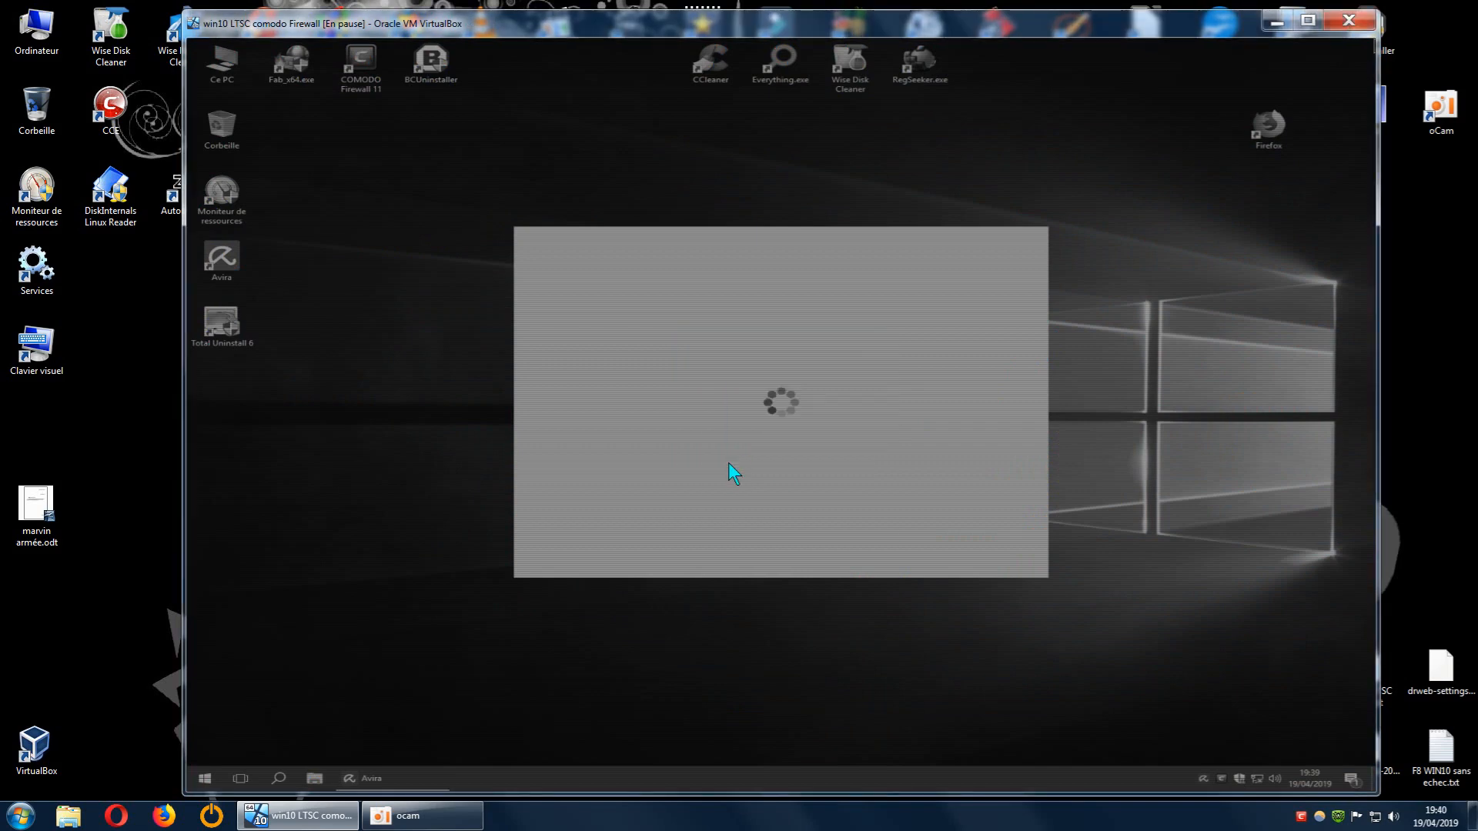